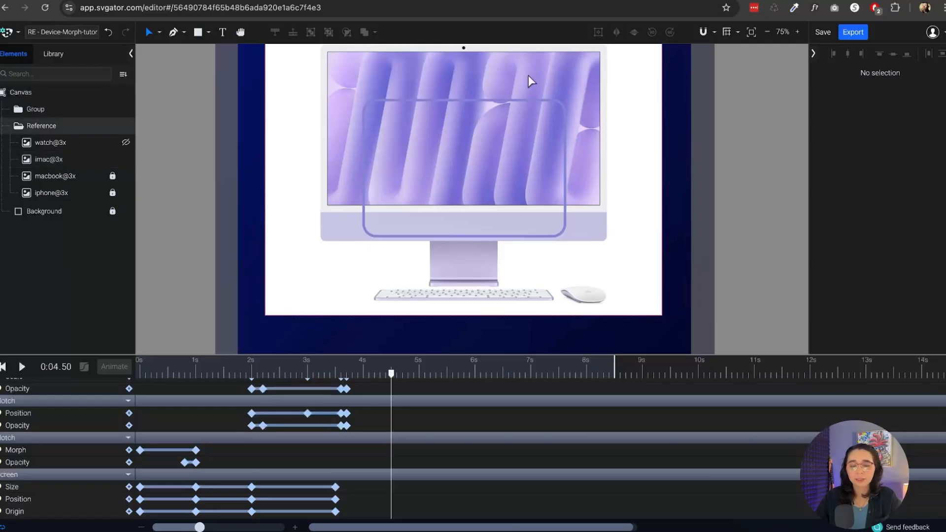
# Step: Examine the rounded Screen outline against the iMac reference image on the canvas
pyautogui.scroll(2, 708, 118)
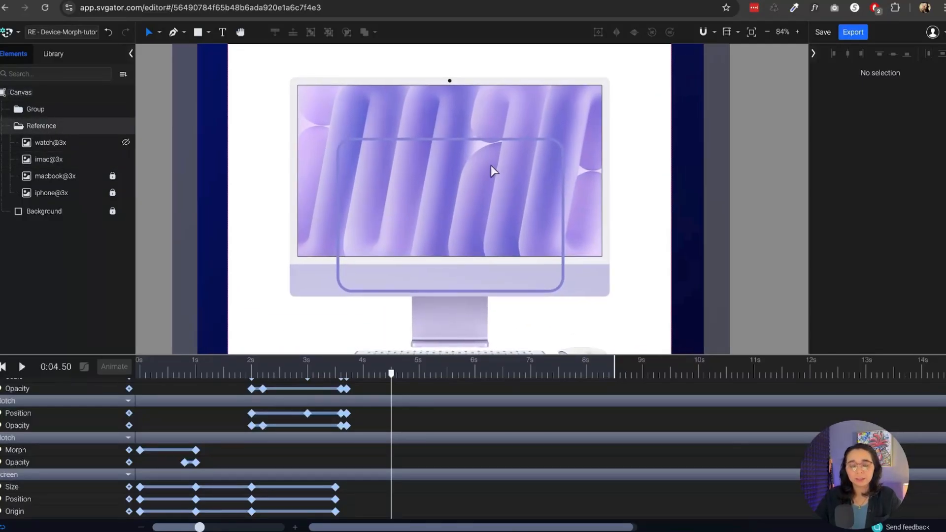
pyautogui.scroll(1, 491, 164)
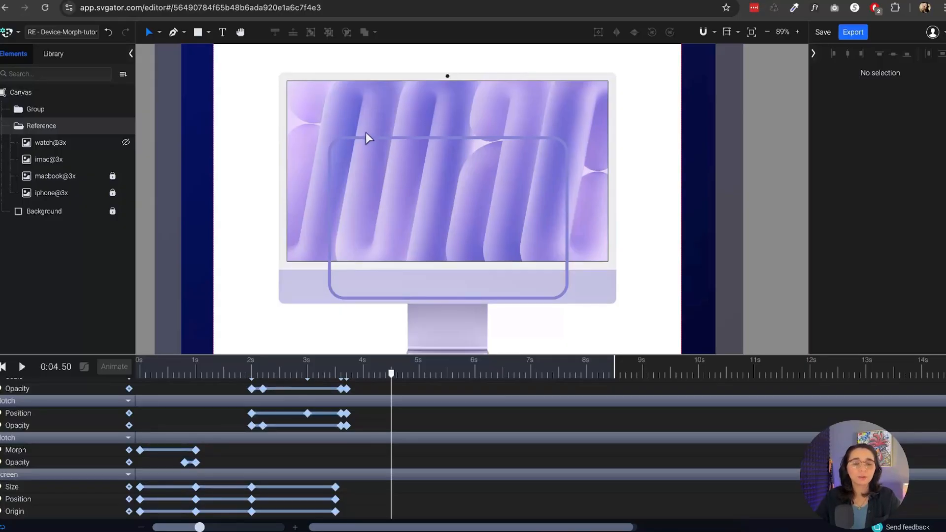
pyautogui.scroll(5, 319, 91)
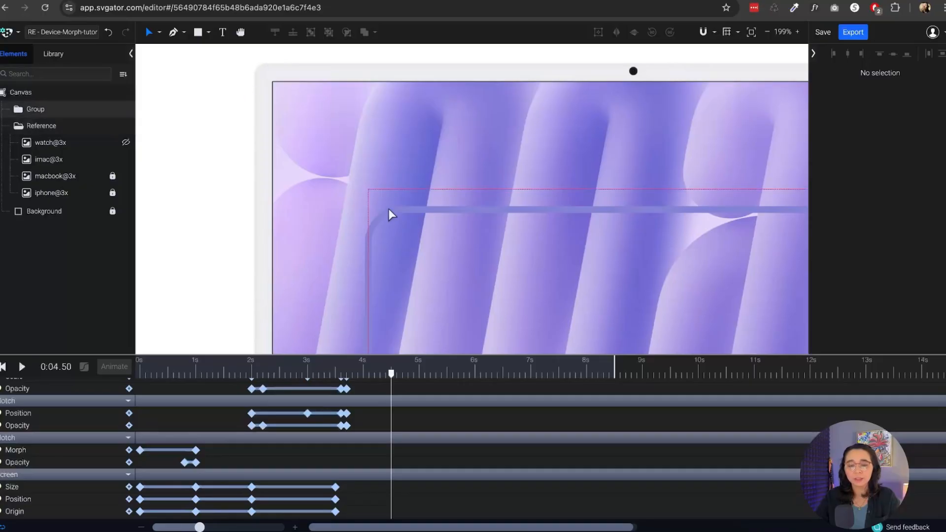
pyautogui.scroll(-4, 374, 123)
pyautogui.scroll(-1, 514, 124)
pyautogui.scroll(2, 684, 213)
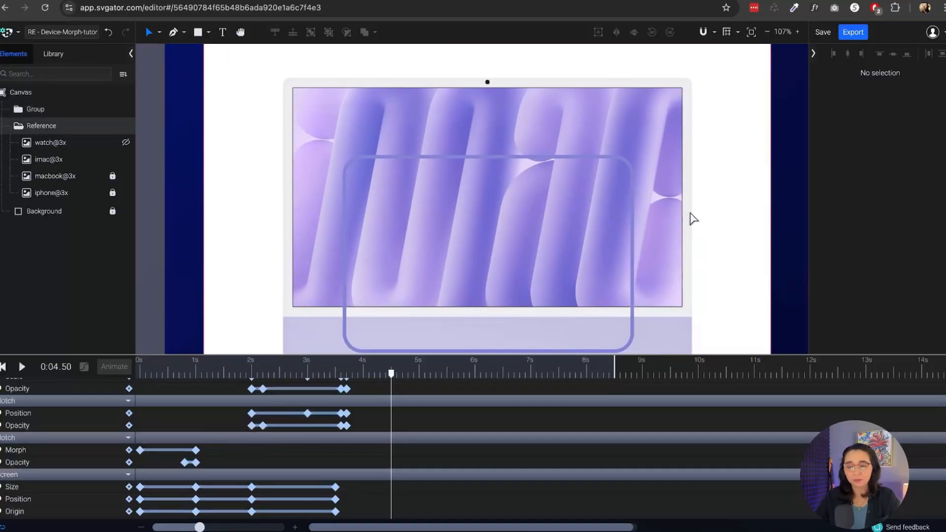
pyautogui.press('space')
pyautogui.moveTo(727, 192); pyautogui.dragTo(730, 177)
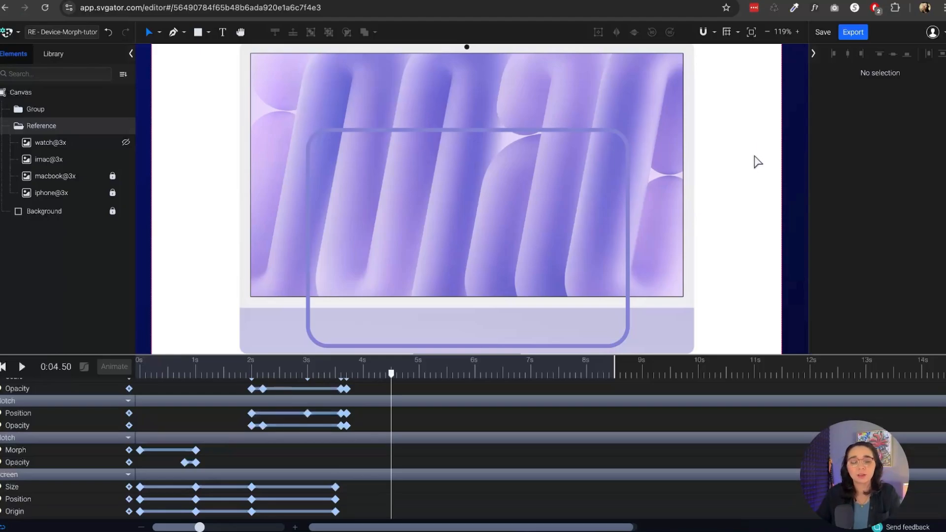
pyautogui.scroll(-1, 660, 194)
pyautogui.scroll(2, 446, 387)
pyautogui.moveTo(395, 377)
pyautogui.mouseDown()
pyautogui.moveTo(368, 377)
pyautogui.moveTo(393, 377)
pyautogui.mouseUp()
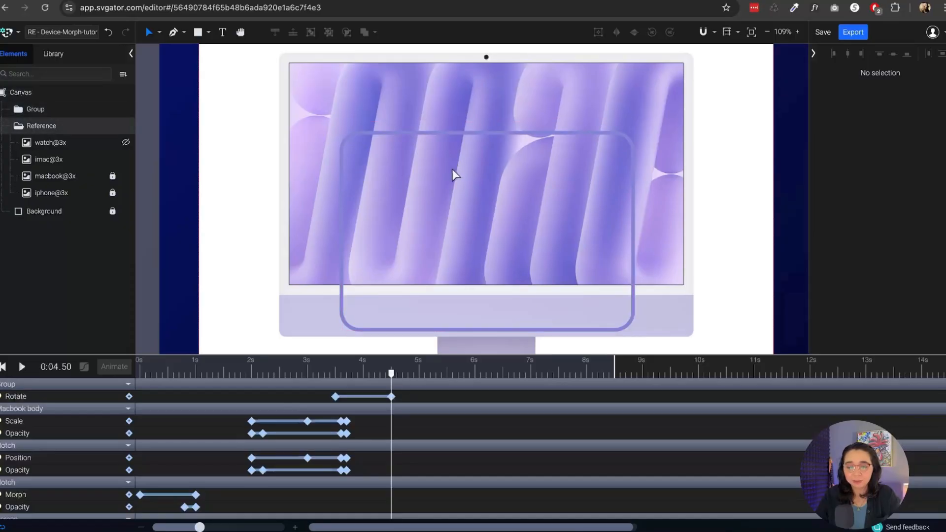
# Step: Copy the Screen's size, position, origin and rotate keyframes from 3.5 s to 3.8 s, and move the playhead to 4.7 s
pyautogui.scroll(-3, 424, 456)
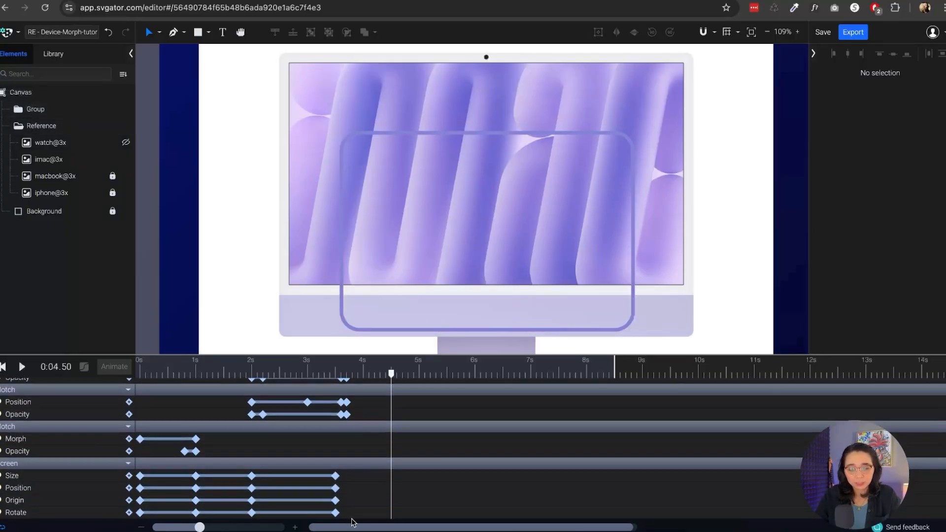
pyautogui.moveTo(354, 524); pyautogui.dragTo(332, 472)
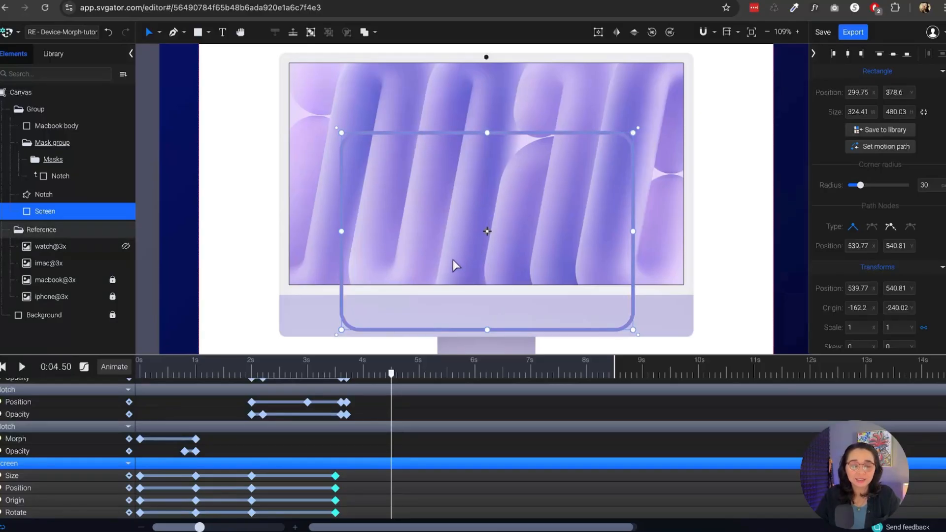
pyautogui.scroll(3, 414, 435)
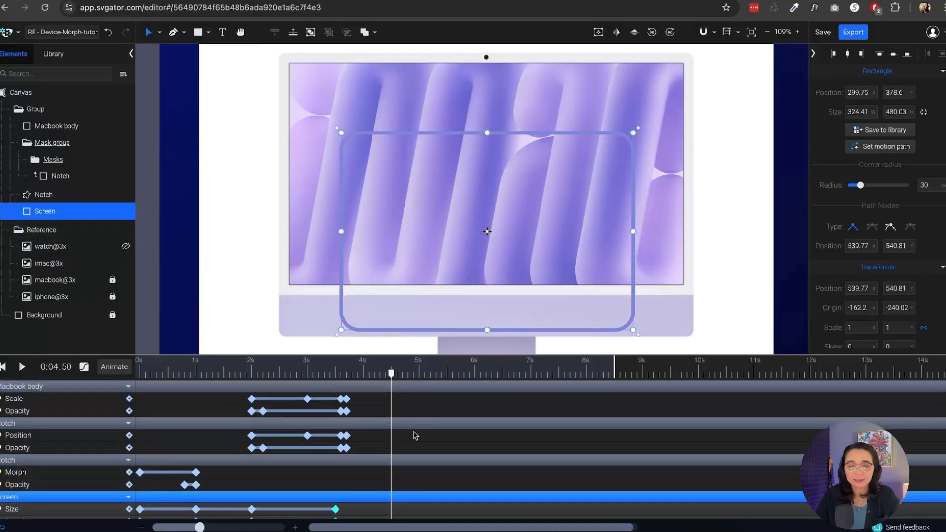
pyautogui.moveTo(384, 365); pyautogui.dragTo(355, 412)
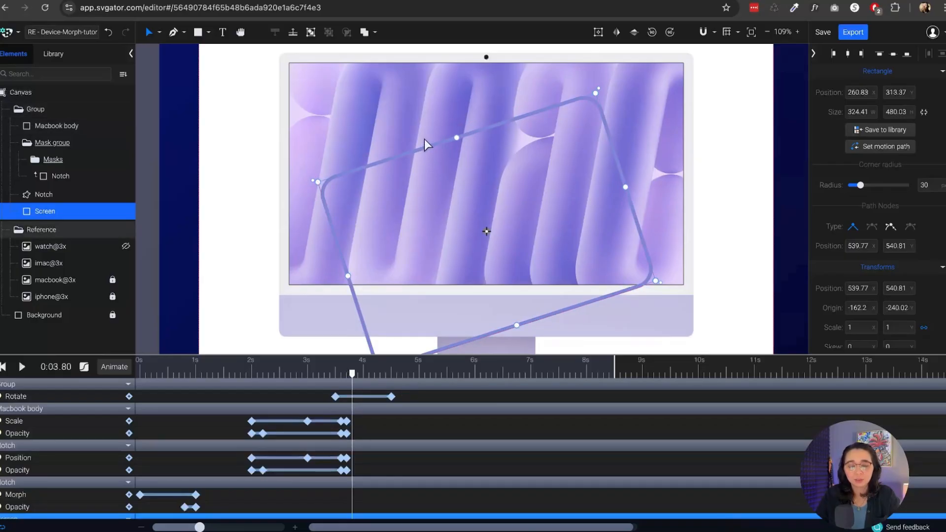
pyautogui.scroll(-2, 373, 460)
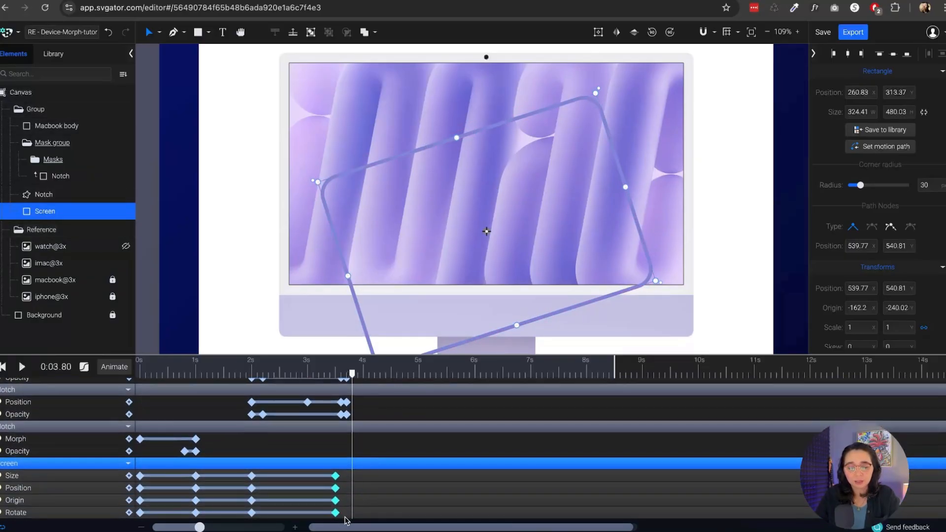
pyautogui.hotkey('ctrl', 'v')
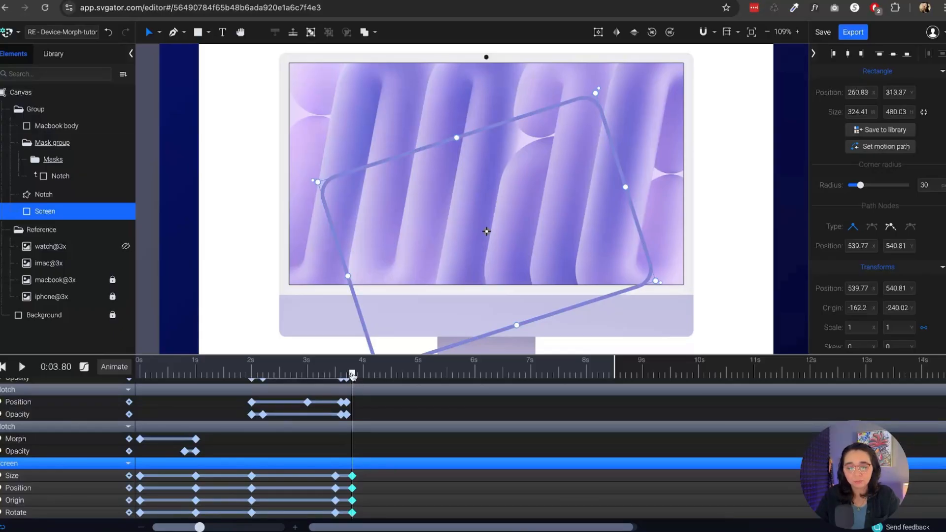
pyautogui.moveTo(352, 375); pyautogui.dragTo(405, 384)
pyautogui.click(411, 489)
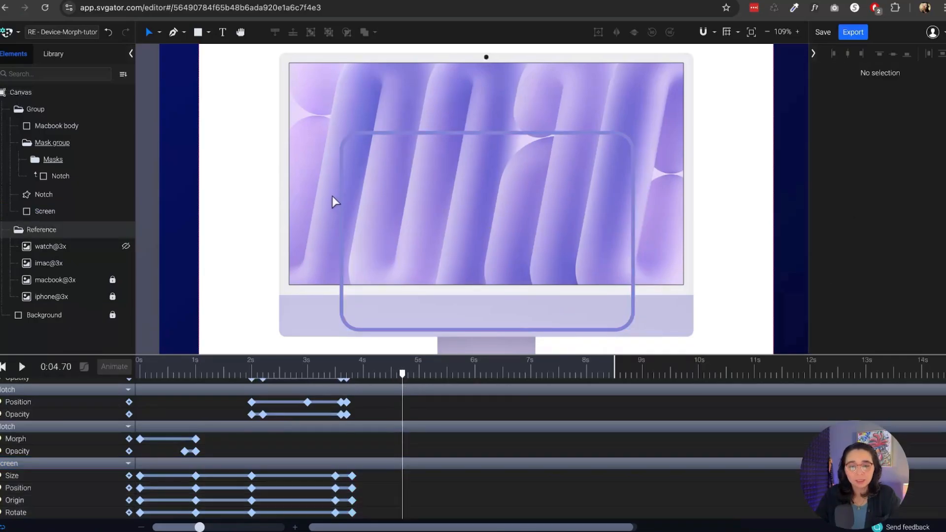
pyautogui.click(344, 196)
pyautogui.click(158, 33)
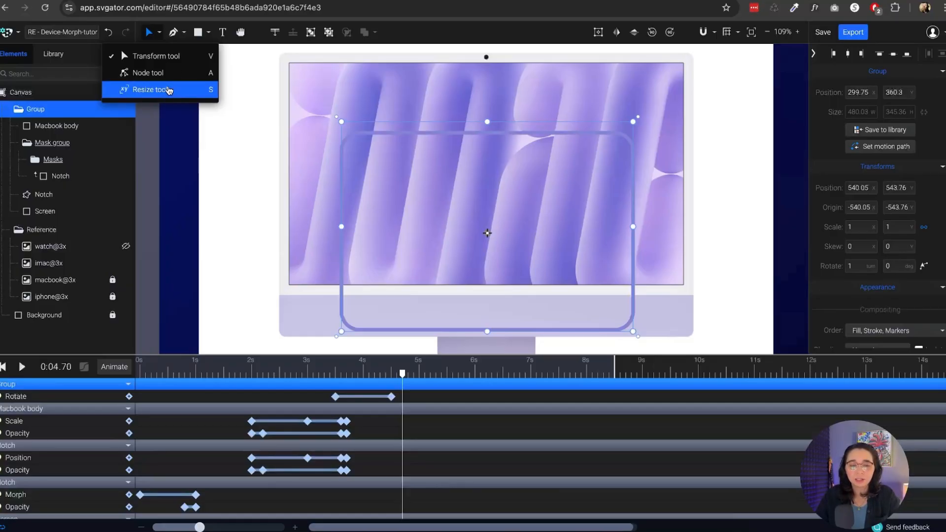
pyautogui.click(169, 90)
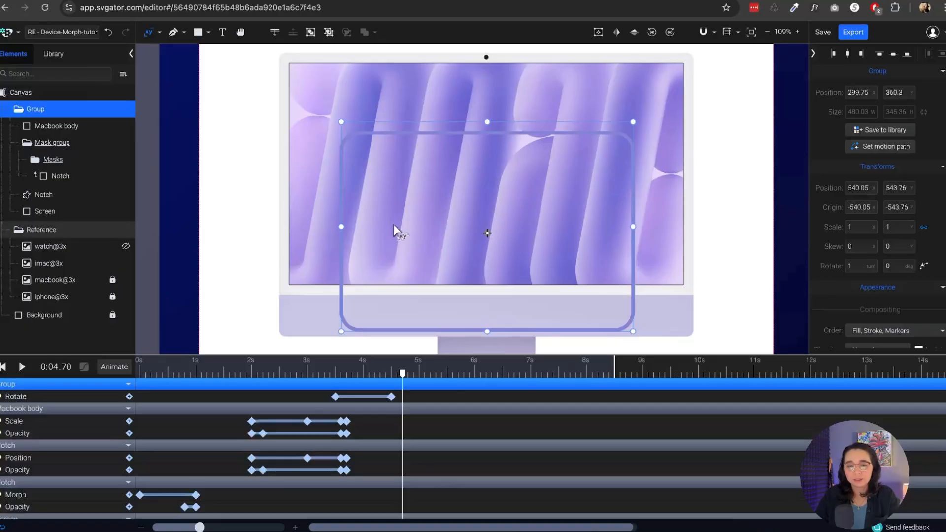
pyautogui.moveTo(341, 226); pyautogui.dragTo(327, 226)
pyautogui.hotkey('ctrl', 'z')
# Step: Resize the Screen rectangle at 4.7 s to fit the iMac body's outline, about 463 wide by 680 high
pyautogui.scroll(-2, 404, 469)
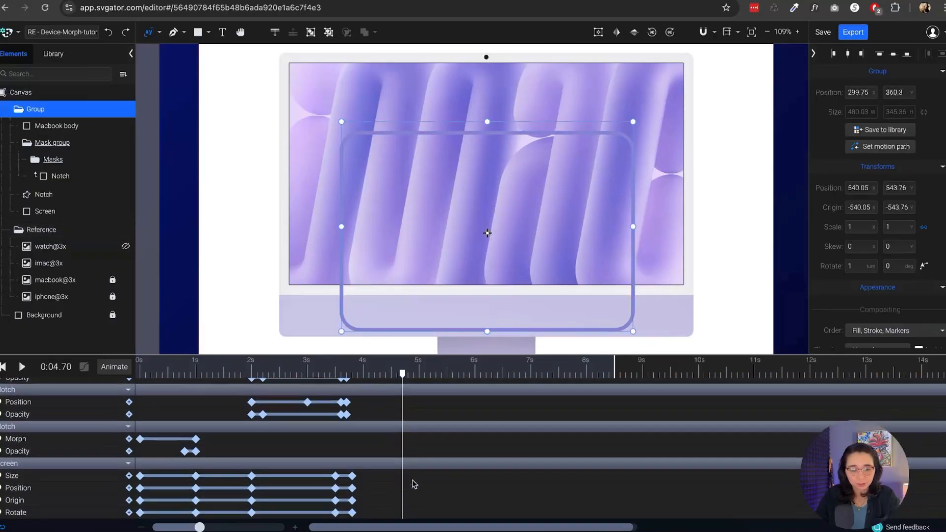
pyautogui.click(69, 464)
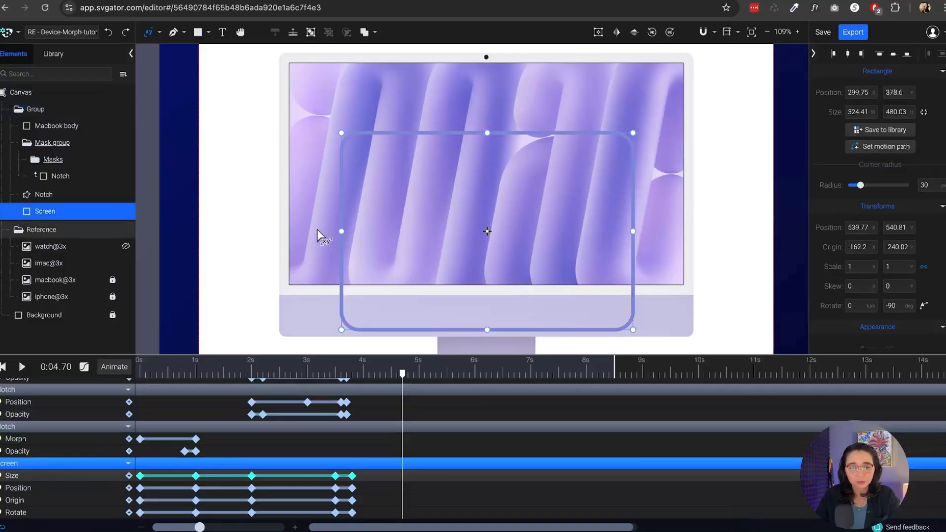
pyautogui.click(149, 36)
pyautogui.click(163, 89)
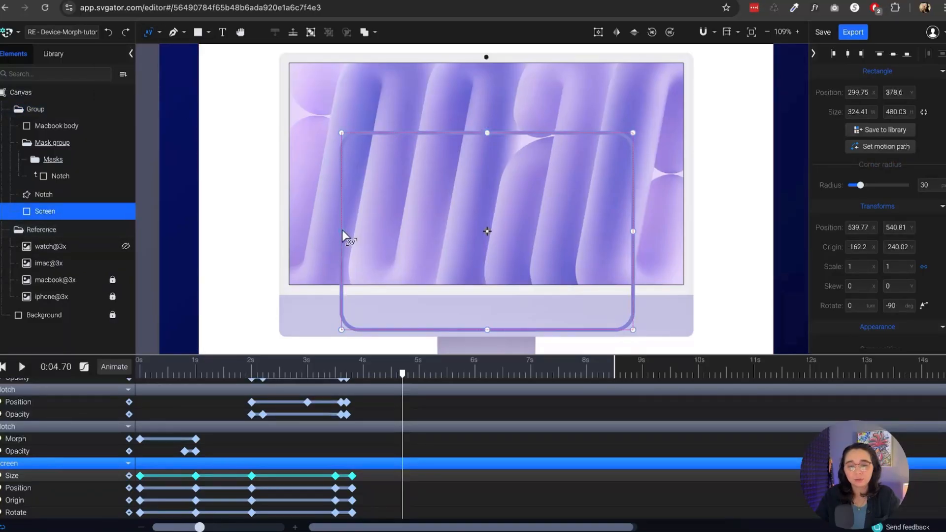
pyautogui.moveTo(341, 231); pyautogui.dragTo(279, 231)
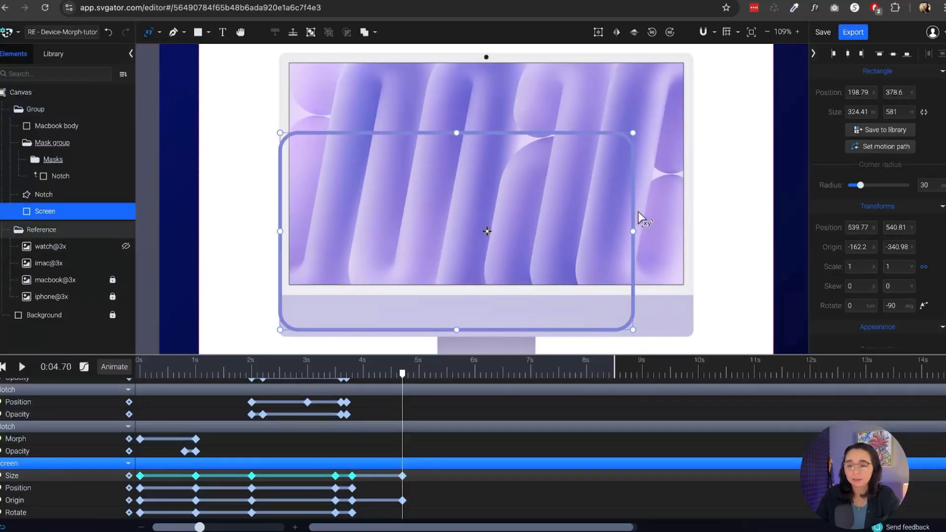
pyautogui.moveTo(639, 232); pyautogui.dragTo(697, 234)
pyautogui.moveTo(490, 132); pyautogui.dragTo(492, 55)
pyautogui.moveTo(491, 331); pyautogui.dragTo(486, 337)
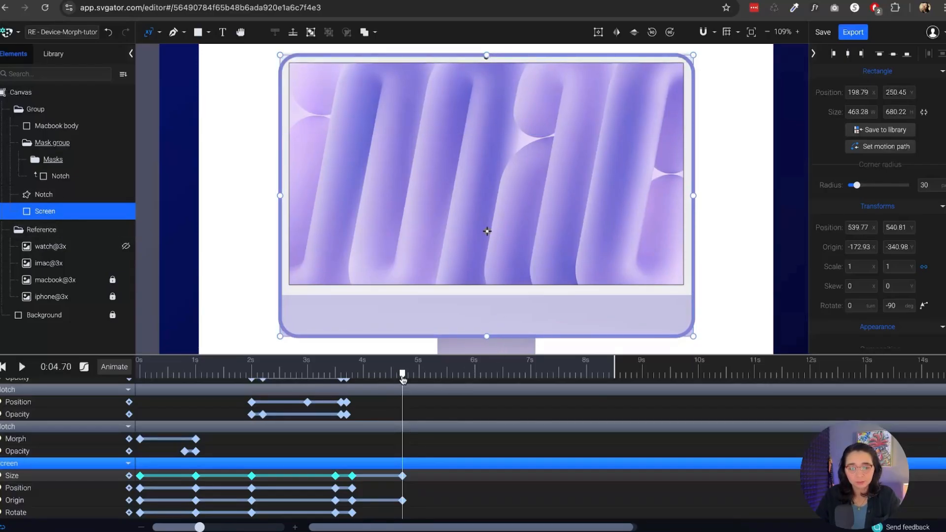
# Step: Play and scrub through the animation to review how the Screen rotates and grows into the iMac shape
pyautogui.click(347, 410)
pyautogui.moveTo(347, 412); pyautogui.dragTo(403, 374)
pyautogui.scroll(-2, 474, 205)
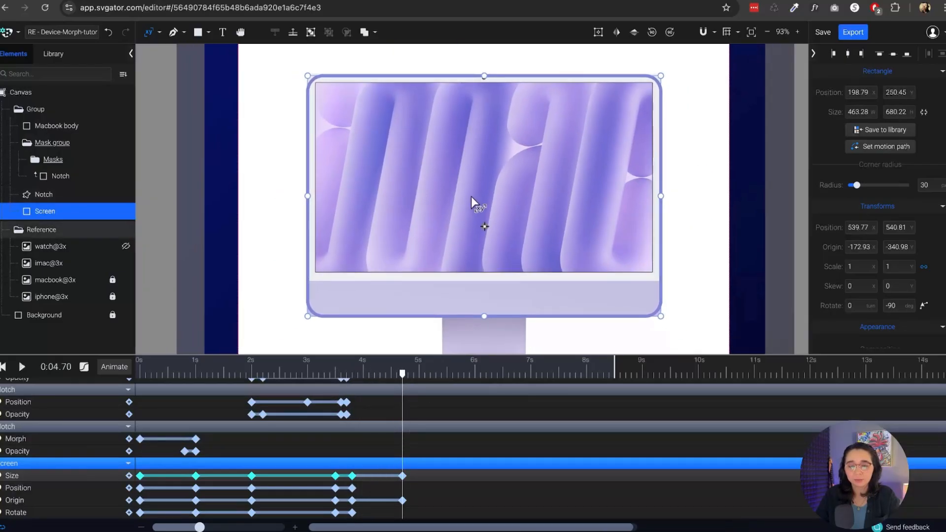
pyautogui.click(374, 376)
pyautogui.press('space')
pyautogui.press('space')
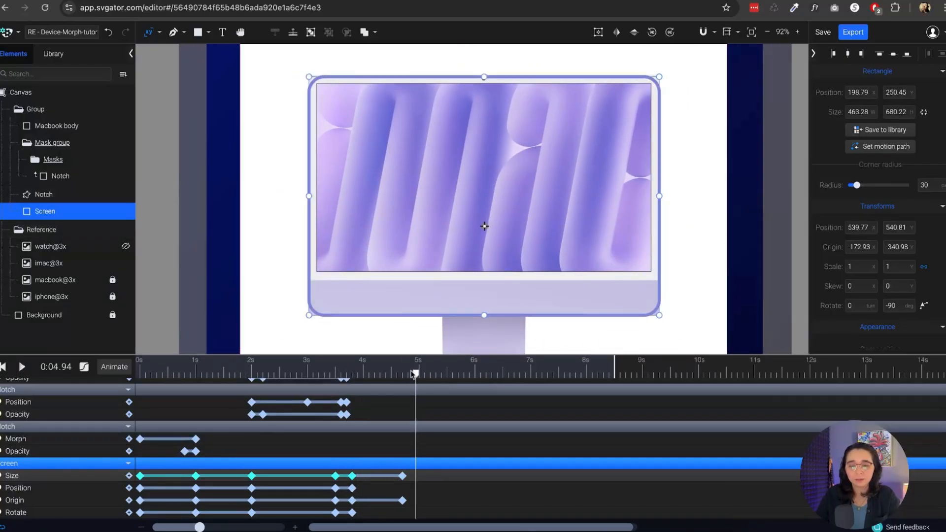
pyautogui.moveTo(416, 374); pyautogui.dragTo(207, 426)
pyautogui.press('space')
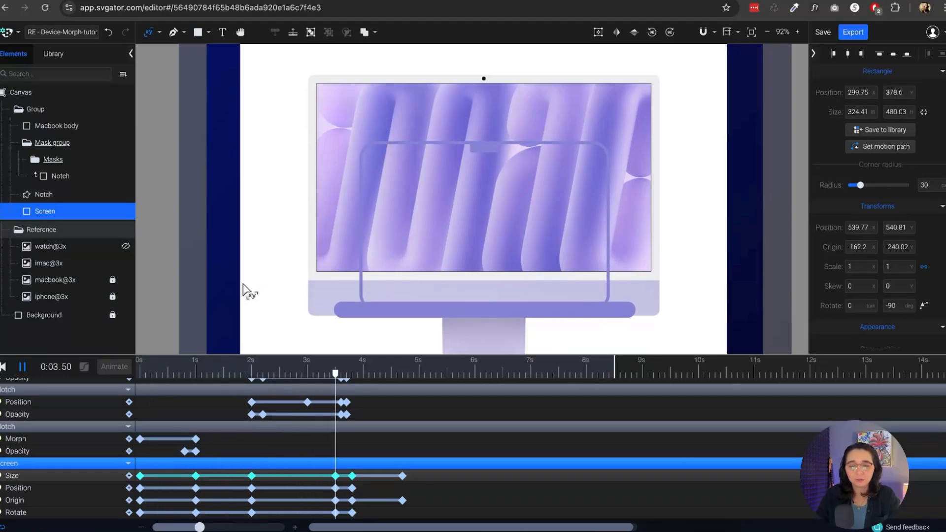
pyautogui.press('space')
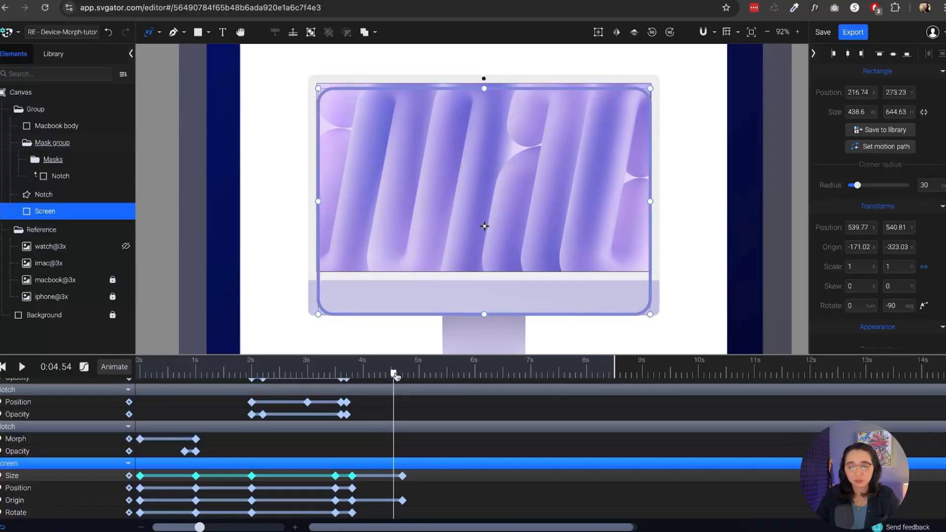
pyautogui.moveTo(393, 374); pyautogui.dragTo(402, 373)
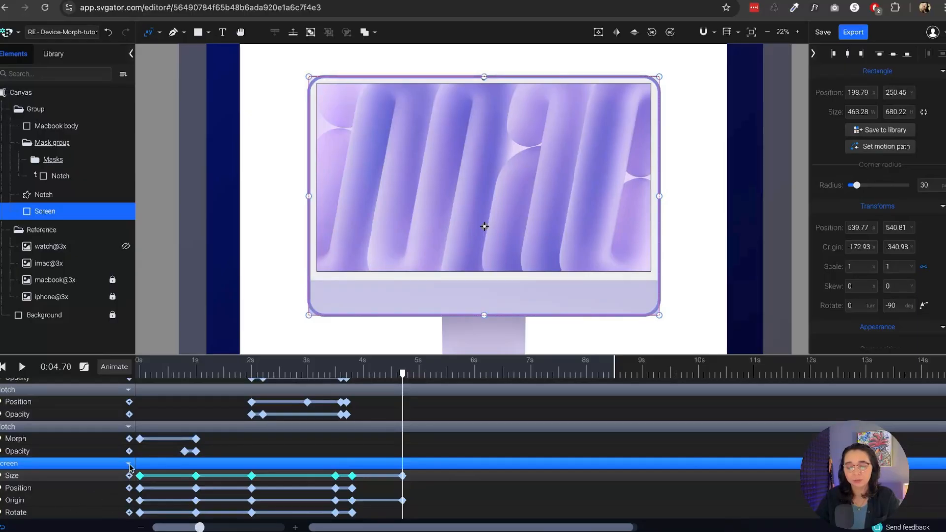
pyautogui.click(402, 476)
pyautogui.moveTo(402, 374); pyautogui.dragTo(344, 374)
pyautogui.press('space')
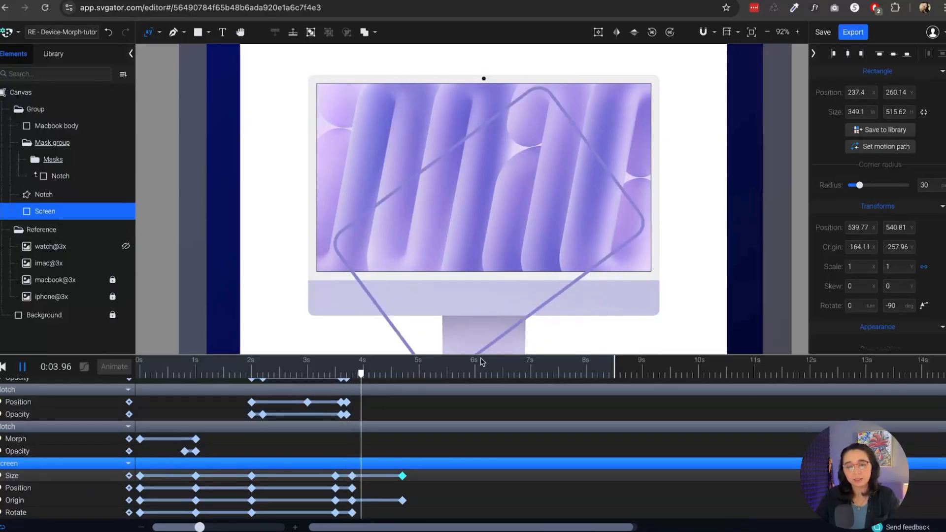
pyautogui.press('space')
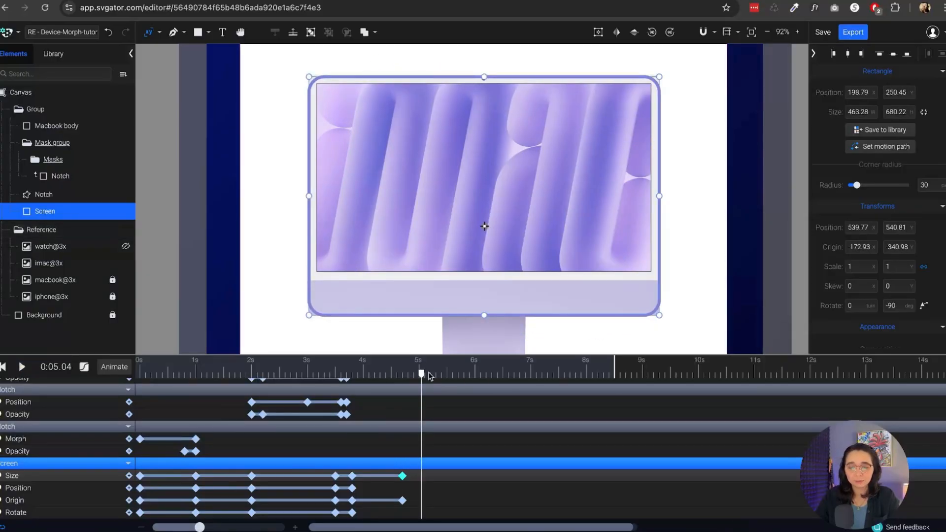
# Step: Add a corner radius animator to the Screen at 0 s and copy its keyframe to 3.8 s
pyautogui.moveTo(423, 375); pyautogui.dragTo(132, 436)
pyautogui.click(114, 366)
pyautogui.click(112, 162)
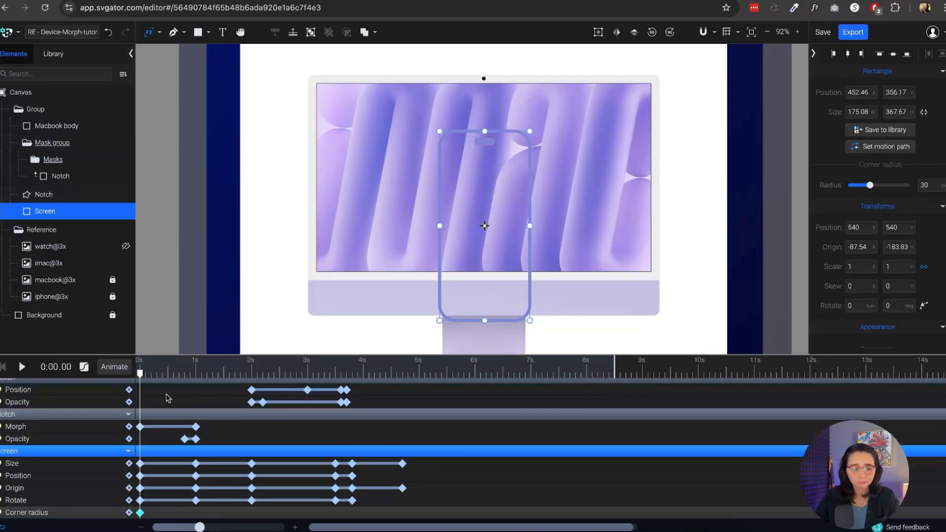
pyautogui.moveTo(140, 376); pyautogui.dragTo(353, 417)
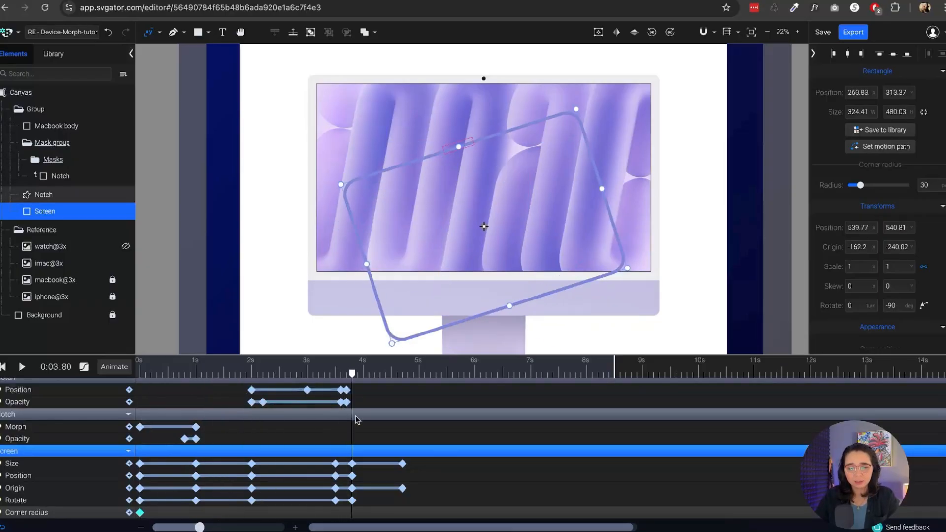
pyautogui.hotkey('ctrl', 'v')
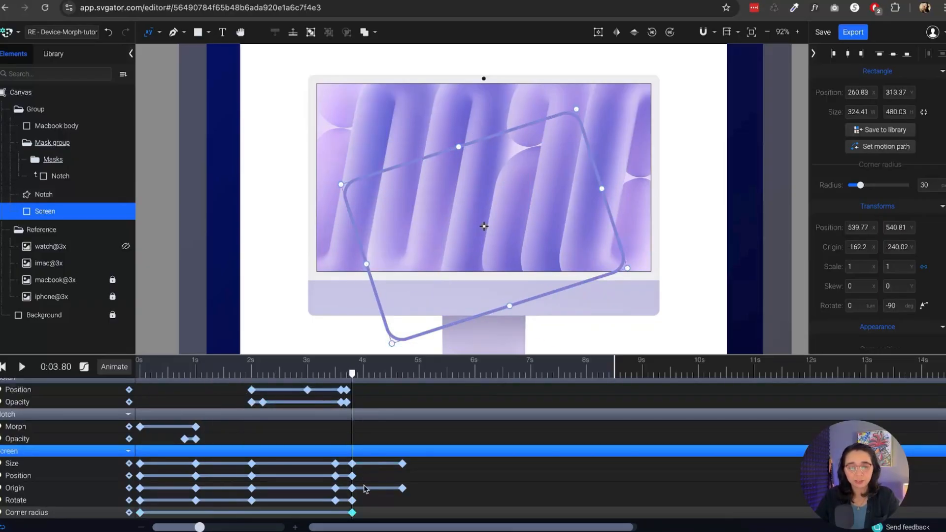
# Step: Set the Screen's corner radius to 10 at 4.7 s and clear the selection
pyautogui.moveTo(352, 377); pyautogui.dragTo(407, 392)
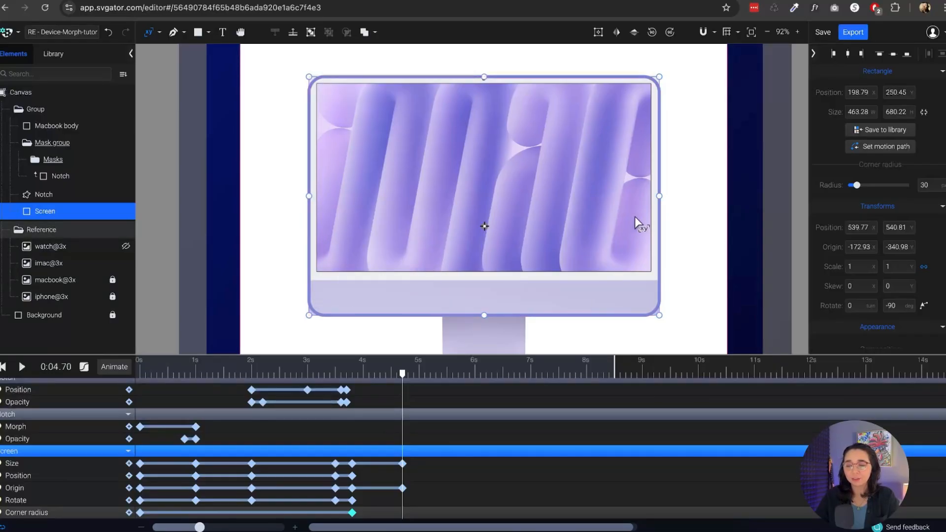
pyautogui.click(934, 186)
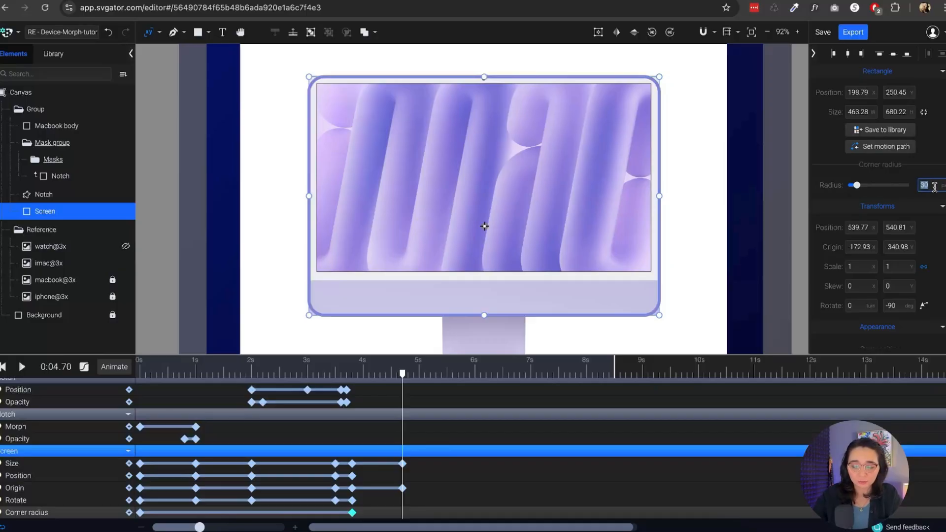
pyautogui.press('Return')
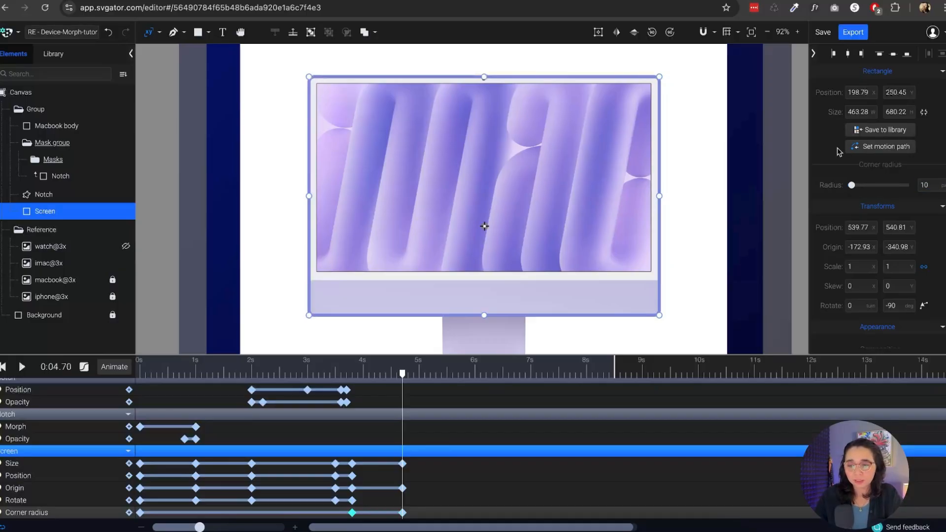
pyautogui.click(753, 140)
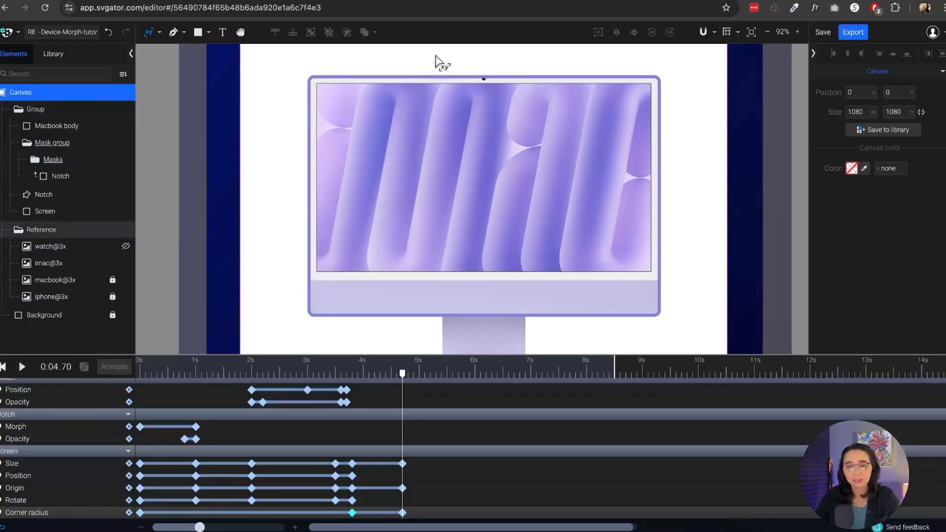
# Step: Select the Screen outline and add a stroke width animator to it at 0 s
pyautogui.press('v')
pyautogui.click(438, 77)
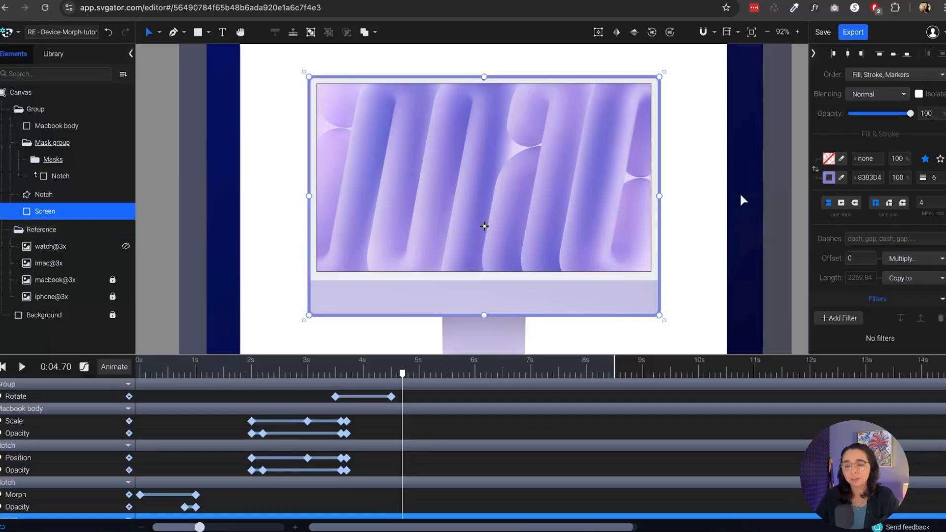
pyautogui.scroll(-2, 436, 450)
pyautogui.scroll(-1, 435, 450)
pyautogui.moveTo(402, 374); pyautogui.dragTo(140, 373)
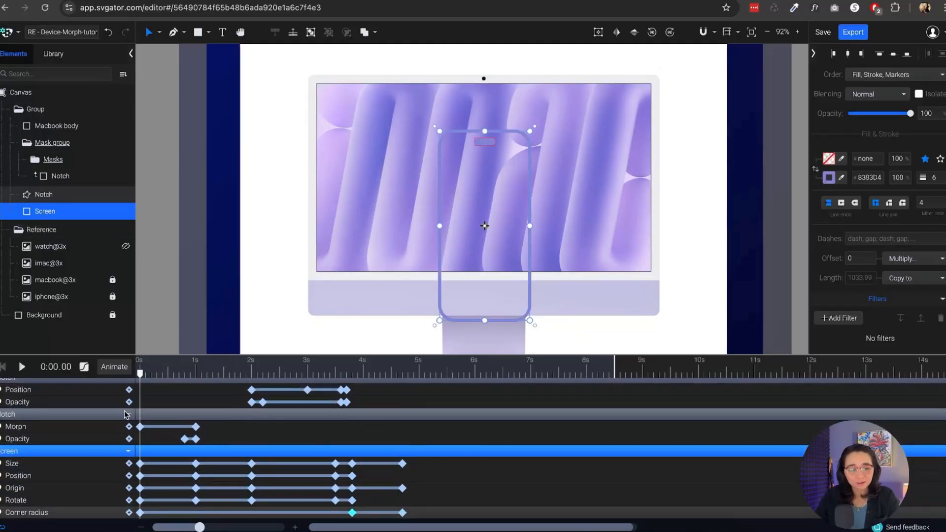
pyautogui.click(113, 371)
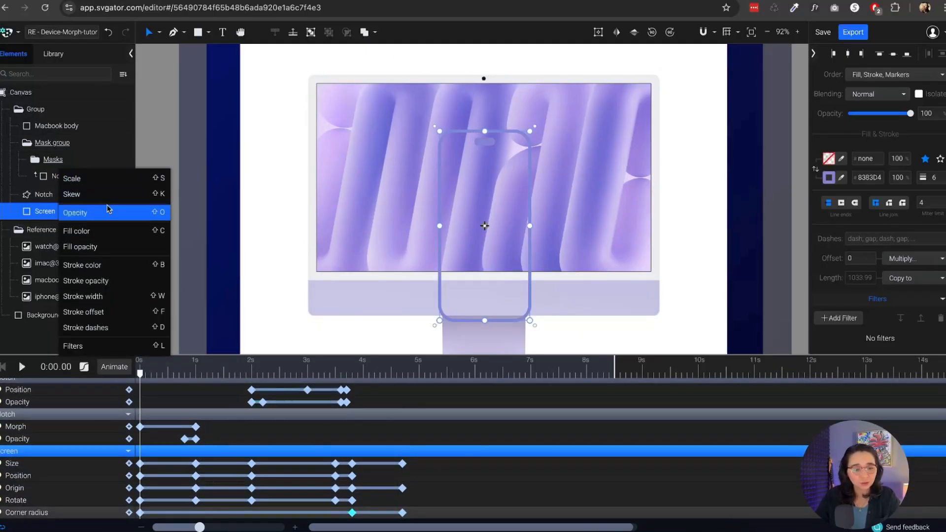
pyautogui.click(106, 311)
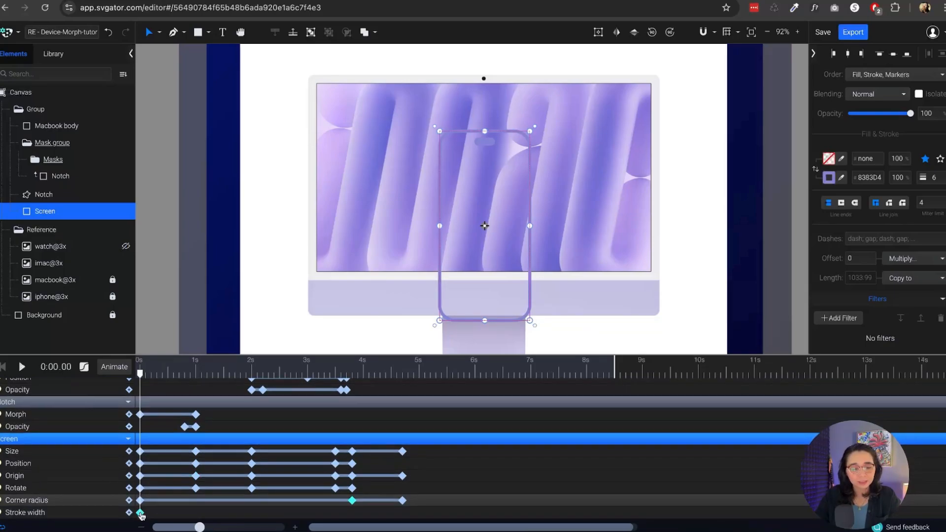
# Step: Copy the Screen's initial stroke width keyframe to 3.8 s and set the stroke width to 10 at 4.7 s
pyautogui.moveTo(141, 374)
pyautogui.mouseDown()
pyautogui.moveTo(370, 375)
pyautogui.moveTo(352, 374)
pyautogui.moveTo(404, 385)
pyautogui.mouseUp()
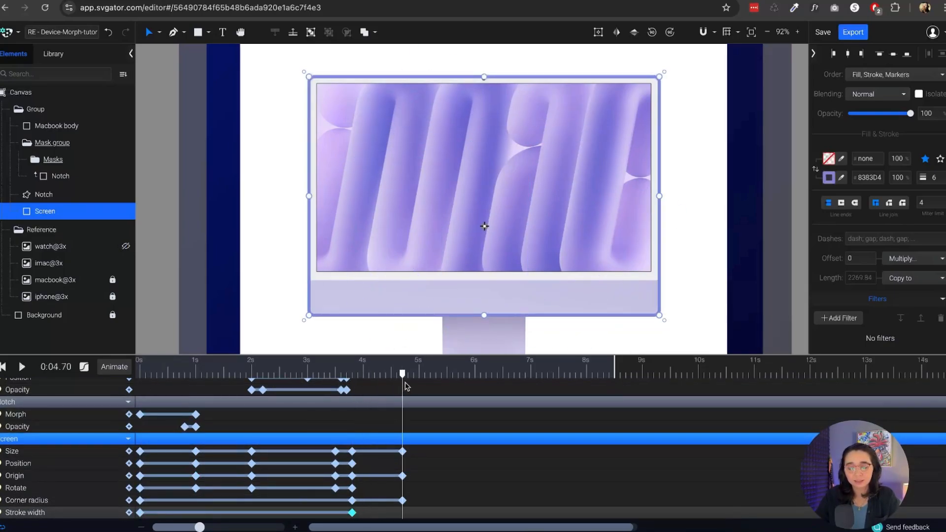
pyautogui.click(939, 178)
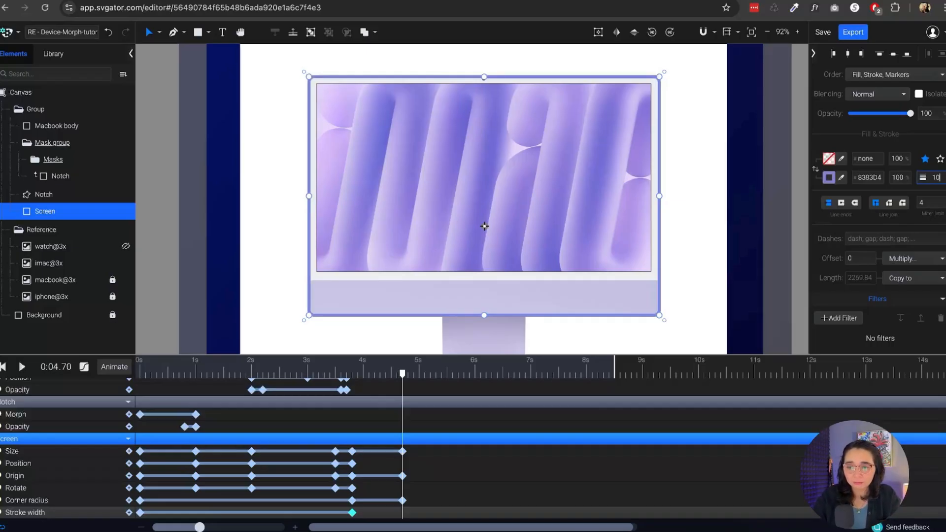
pyautogui.press('Return')
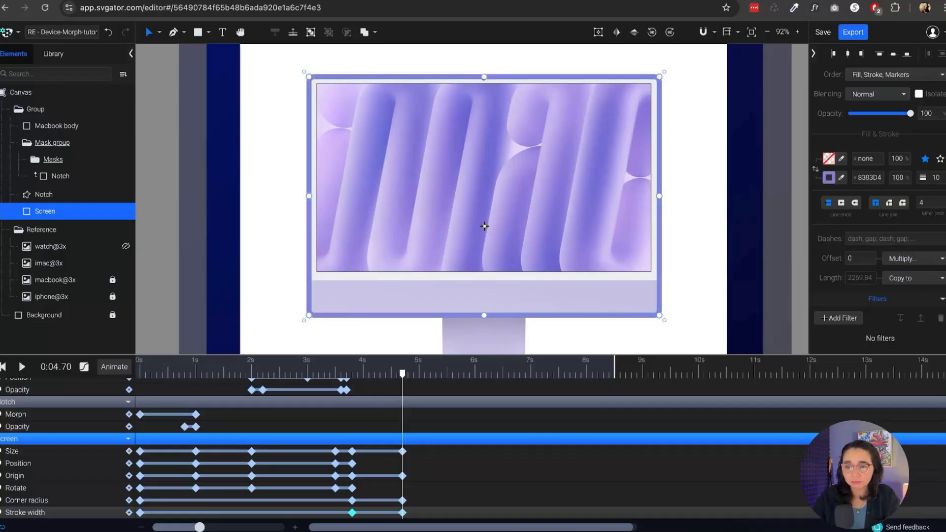
pyautogui.click(798, 191)
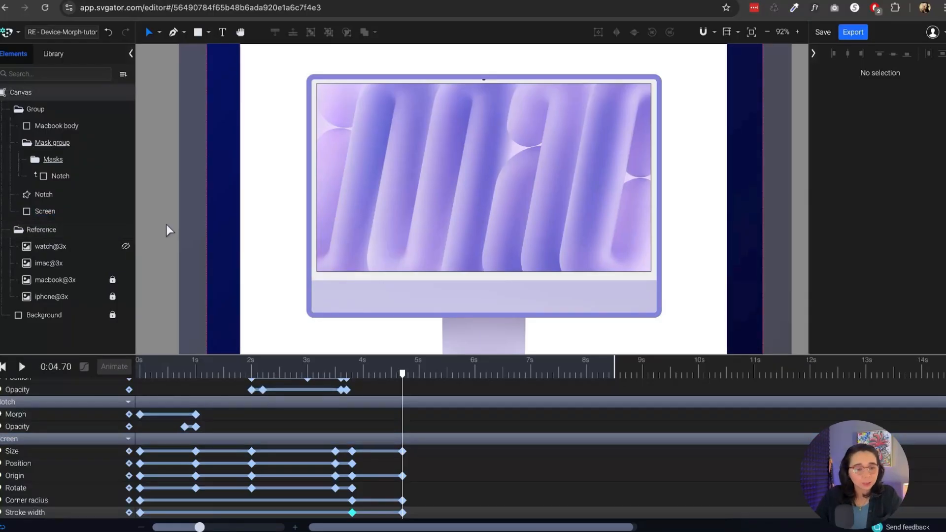
# Step: Hide the Reference folder and play the animation to review the MacBook screen morphing into the iMac outline
pyautogui.click(125, 231)
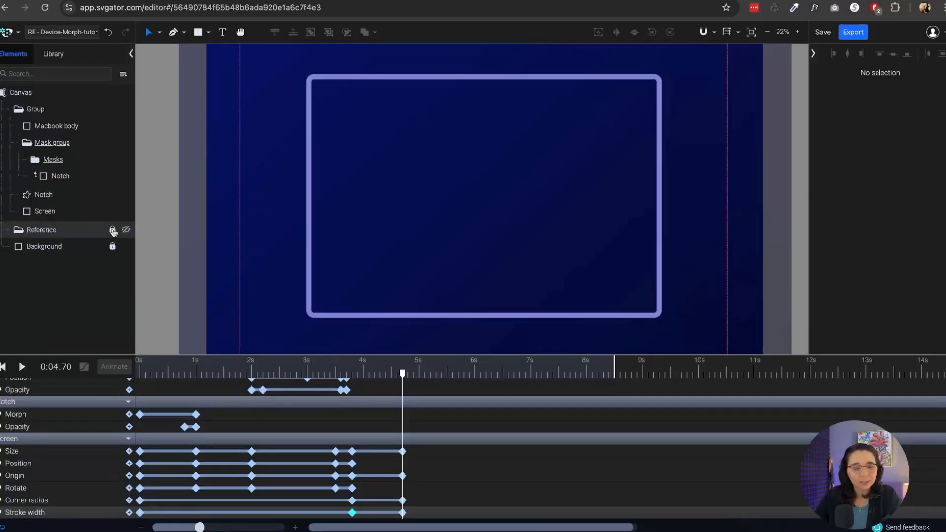
pyautogui.scroll(-2, 456, 178)
pyautogui.moveTo(402, 377); pyautogui.dragTo(285, 380)
pyautogui.press('space')
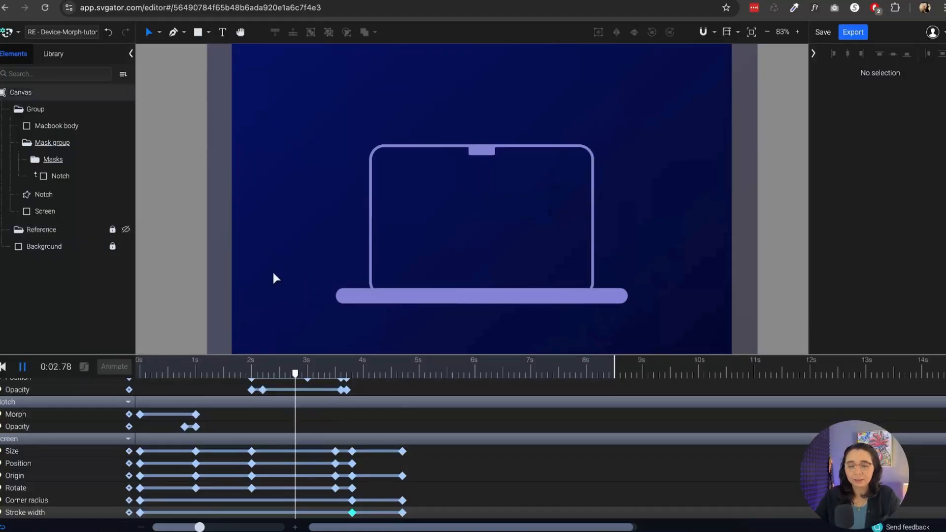
pyautogui.press('space')
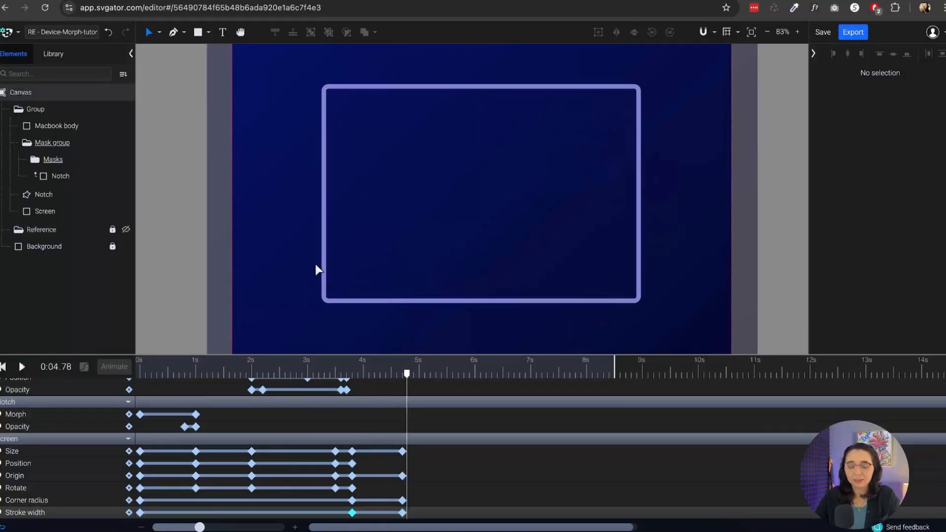
pyautogui.scroll(3, 562, 237)
pyautogui.scroll(-4, 545, 252)
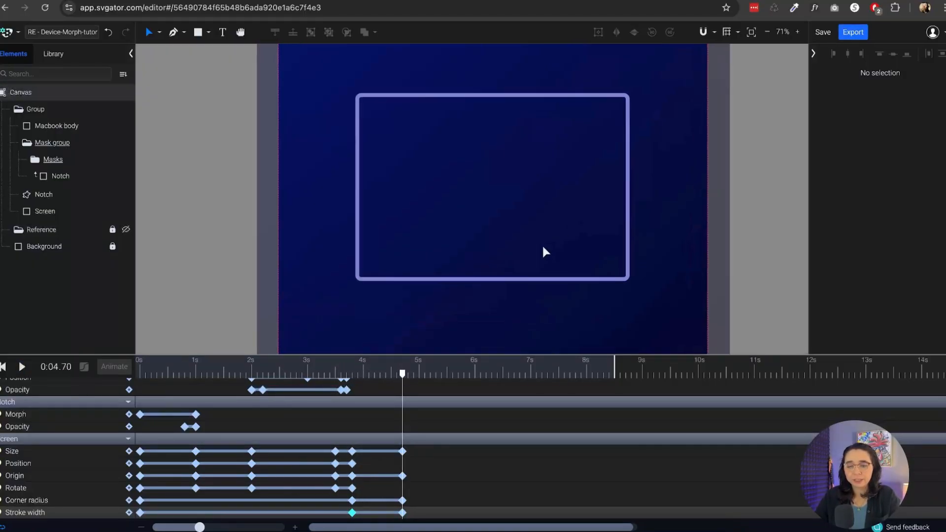
# Step: Draw a rectangle about 683 wide and 97 high across the lower part of the iMac outline as its chin
pyautogui.scroll(3, 544, 252)
pyautogui.press('r')
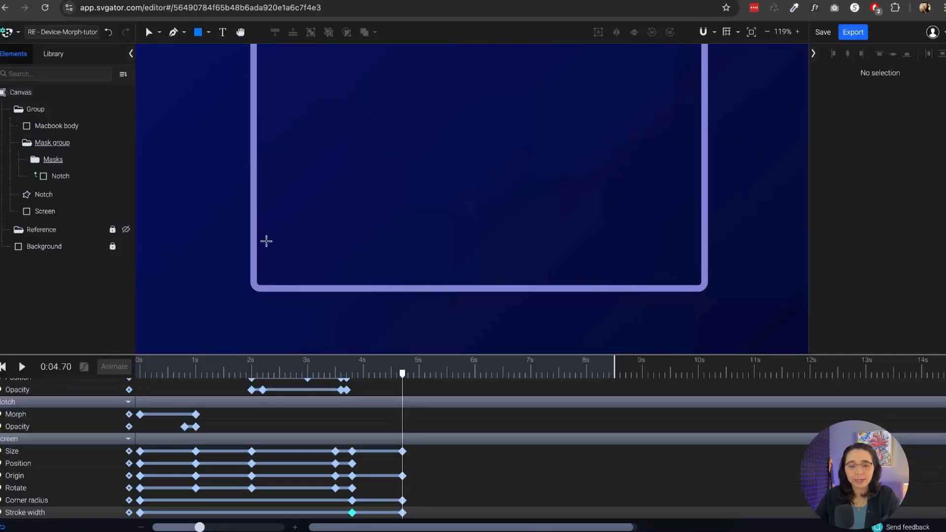
pyautogui.moveTo(252, 209); pyautogui.dragTo(705, 287)
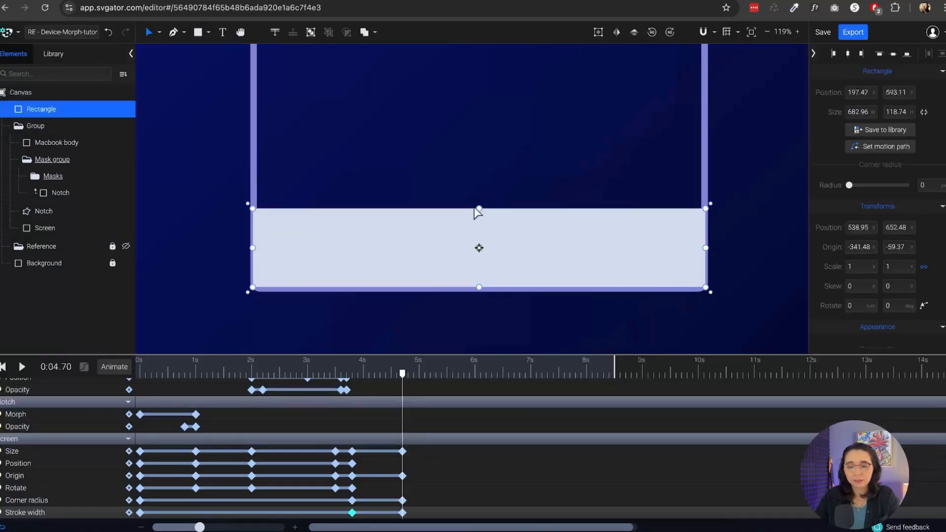
pyautogui.moveTo(477, 211); pyautogui.dragTo(481, 217)
pyautogui.moveTo(524, 242); pyautogui.dragTo(521, 249)
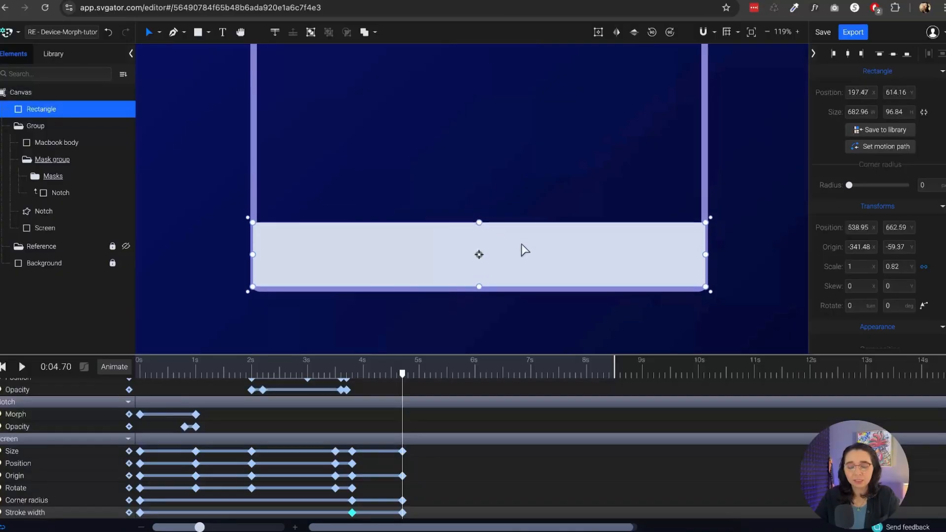
# Step: Set the chin rectangle's fill color to 8383D4 to match the outline
pyautogui.scroll(-5, 905, 232)
pyautogui.doubleClick(869, 159)
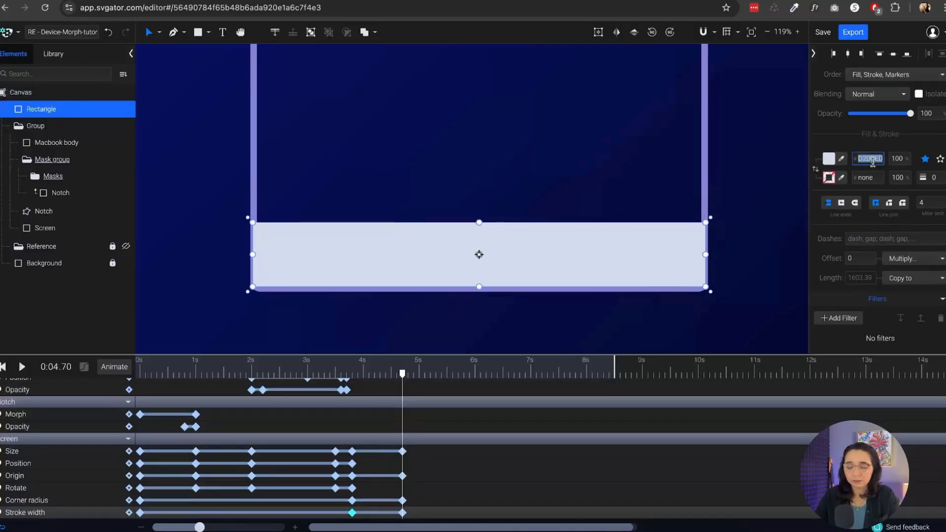
pyautogui.write('8383D4')
pyautogui.press('Return')
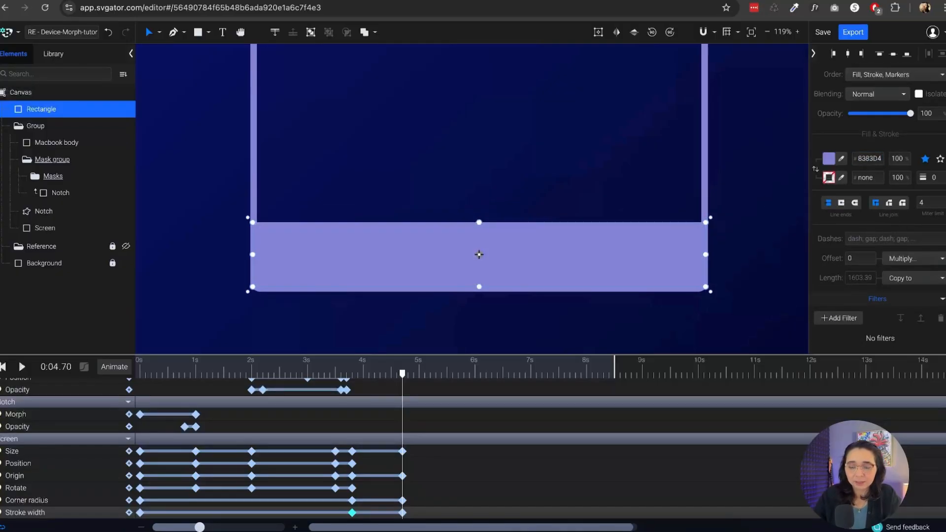
pyautogui.click(744, 174)
# Step: Show the rulers and guides, and center the chin rectangle horizontally on the vertical guide
pyautogui.click(547, 268)
pyautogui.click(727, 32)
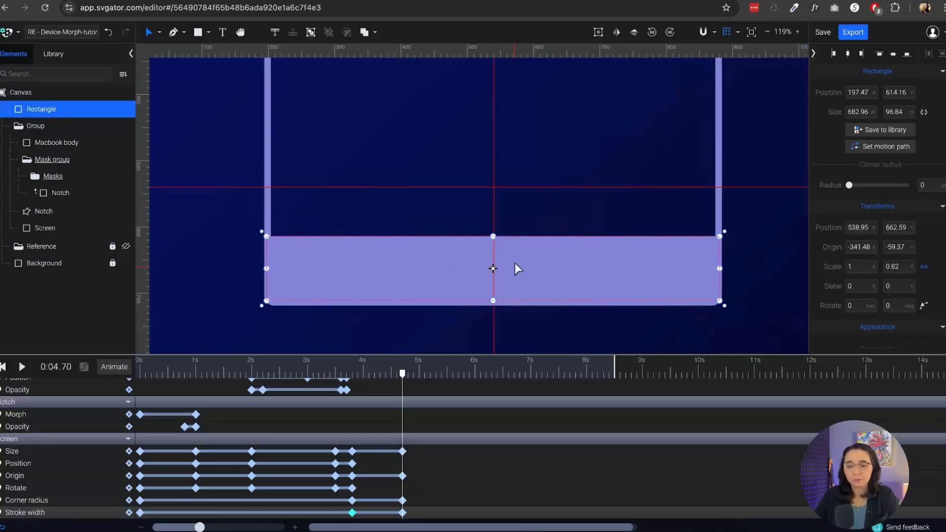
pyautogui.scroll(5, 516, 262)
pyautogui.moveTo(522, 188); pyautogui.dragTo(526, 188)
pyautogui.scroll(-5, 474, 220)
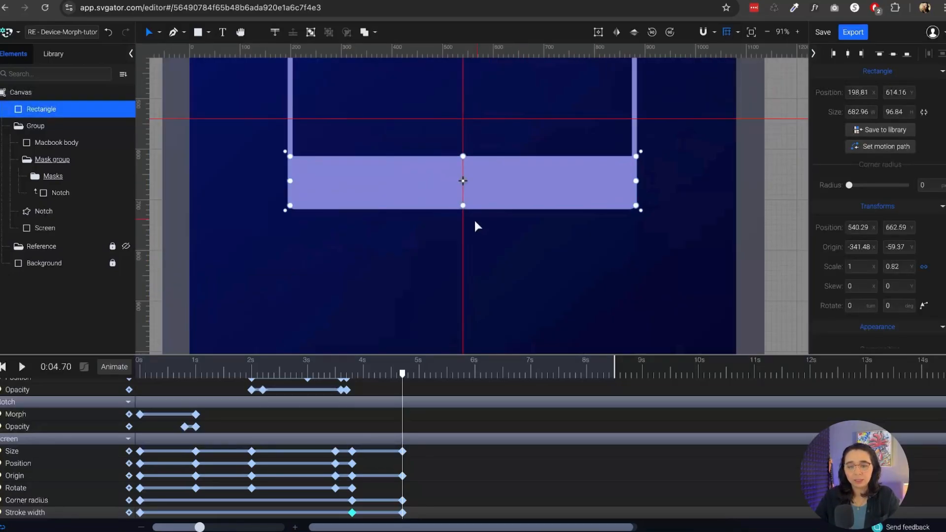
# Step: Draw a stand rectangle about 206 wide and 91 high directly beneath the iMac chin
pyautogui.scroll(3, 481, 227)
pyautogui.click(481, 227)
pyautogui.click(198, 33)
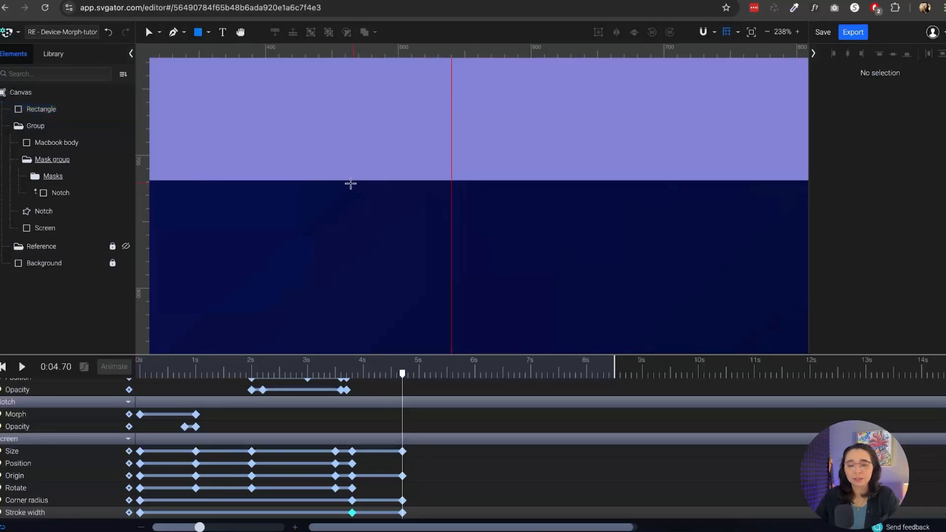
pyautogui.moveTo(333, 181)
pyautogui.mouseDown()
pyautogui.moveTo(503, 253)
pyautogui.moveTo(627, 287)
pyautogui.moveTo(608, 301)
pyautogui.mouseUp()
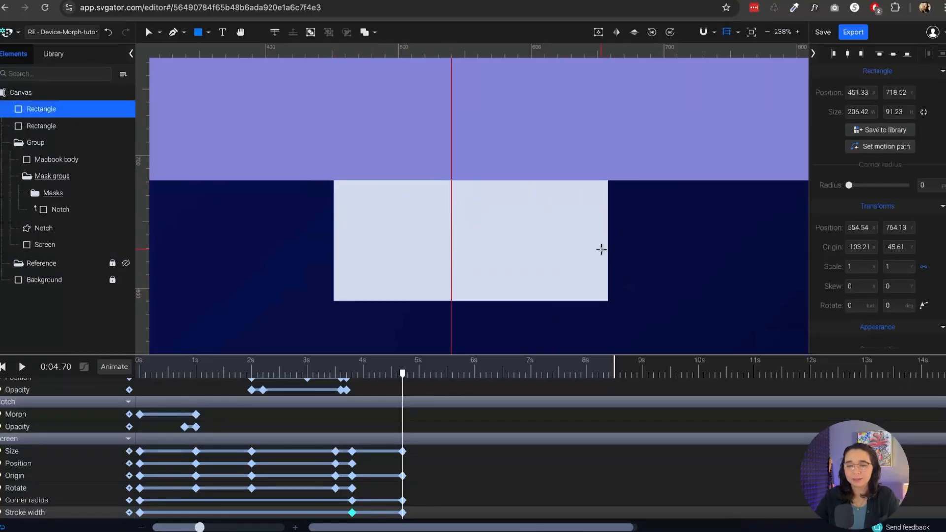
# Step: Fill the stand rectangle with 8383D4 and center it on the vertical guide
pyautogui.scroll(-5, 886, 225)
pyautogui.click(868, 158)
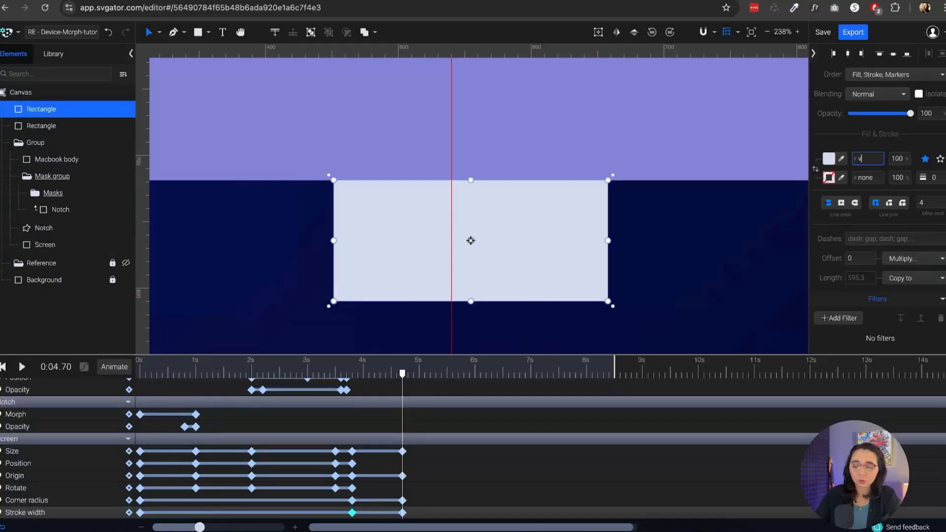
pyautogui.press('Return')
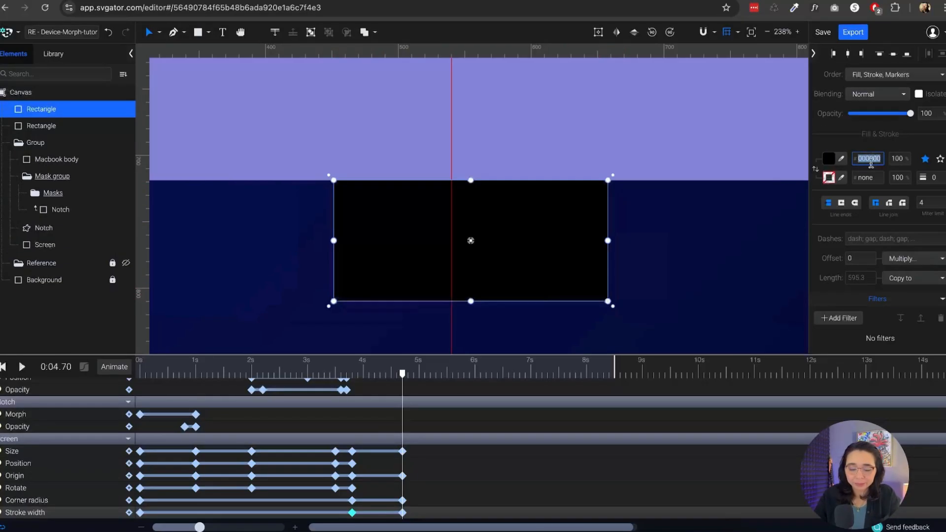
pyautogui.write('8383D4')
pyautogui.press('Return')
pyautogui.moveTo(592, 211); pyautogui.dragTo(573, 211)
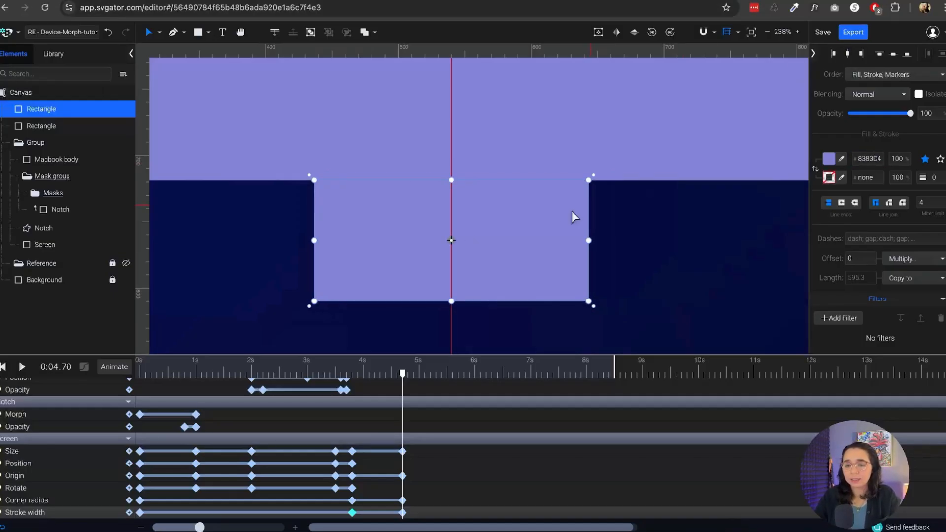
# Step: Nudge the stand rectangle slightly upward so it overlaps the iMac chin, and clear the selection
pyautogui.scroll(-8, 503, 237)
pyautogui.click(519, 250)
pyautogui.scroll(5, 502, 242)
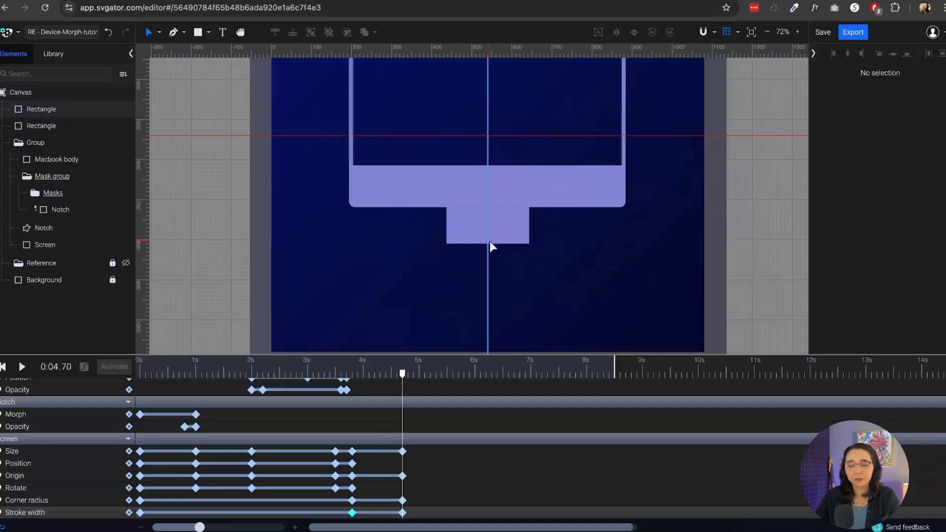
pyautogui.moveTo(519, 229); pyautogui.dragTo(519, 226)
pyautogui.click(569, 225)
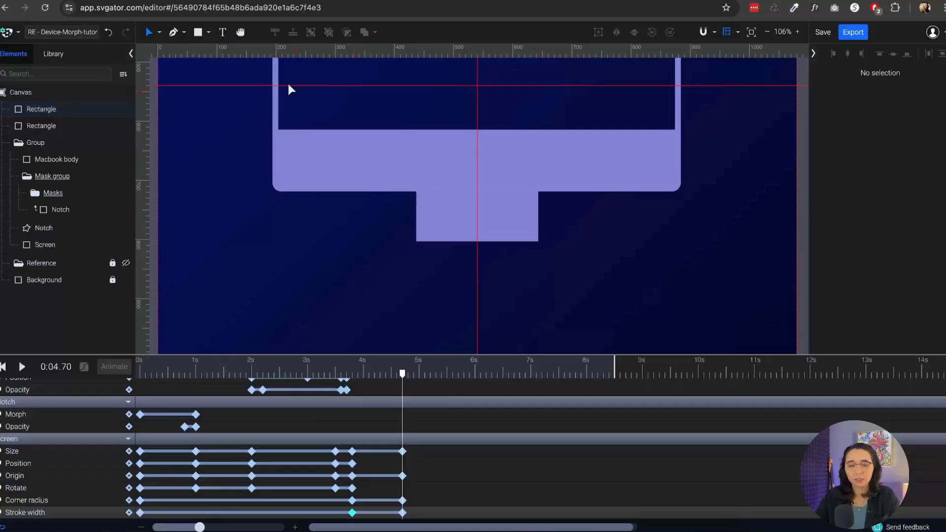
# Step: Draw a base rectangle about 247 by 33 at the foot of the stand, filled with 8383D4 and centered horizontally
pyautogui.click(197, 32)
pyautogui.moveTo(400, 237); pyautogui.dragTo(547, 256)
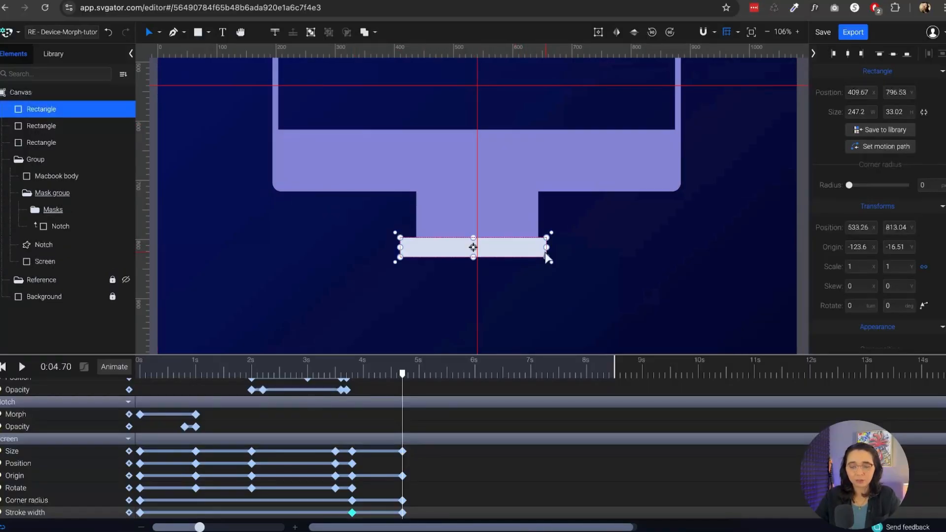
pyautogui.scroll(-5, 850, 232)
pyautogui.click(841, 159)
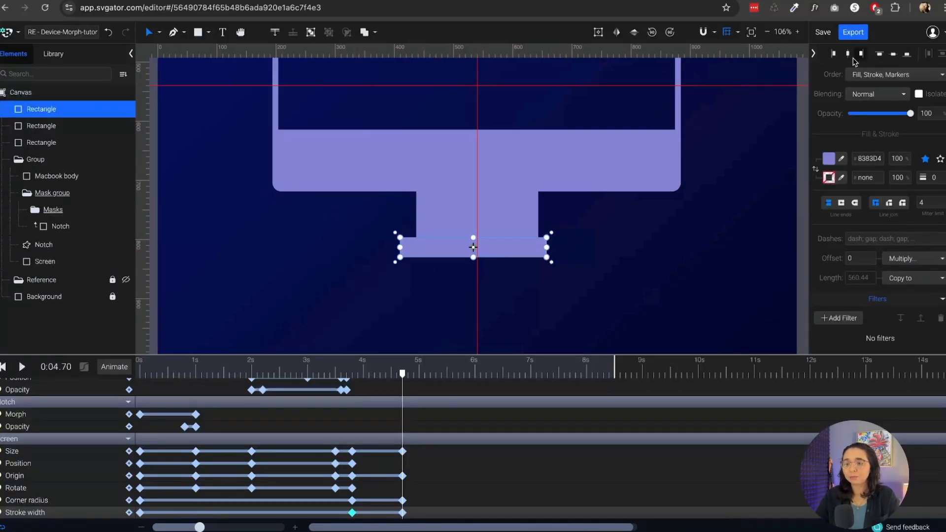
pyautogui.scroll(5, 458, 259)
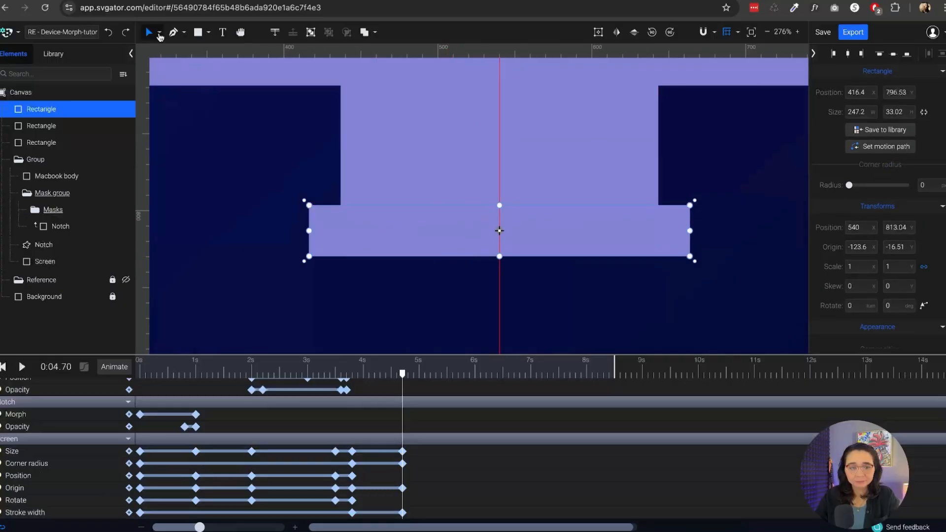
# Step: Reduce the base rectangle's height to about 15, move it up against the stand and set its corner radius to 7
pyautogui.click(159, 32)
pyautogui.click(157, 91)
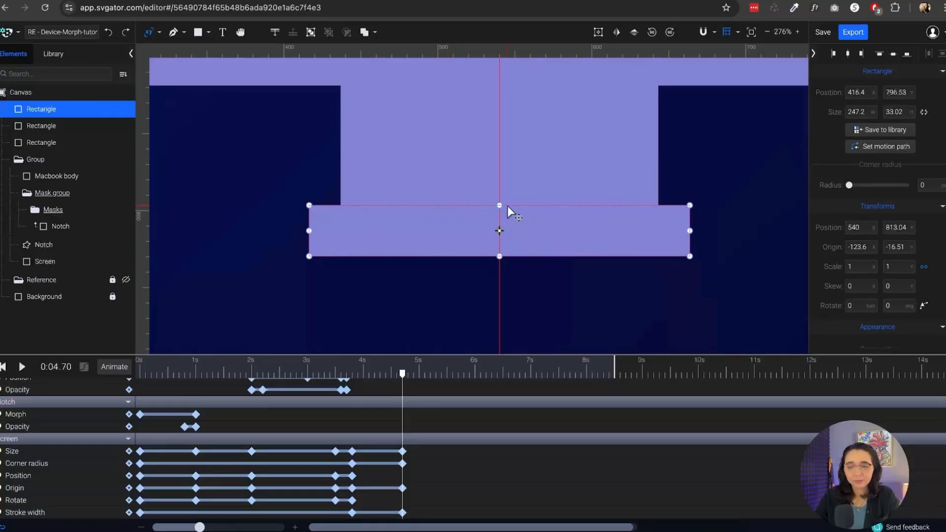
pyautogui.moveTo(499, 206); pyautogui.dragTo(501, 238)
pyautogui.press('v')
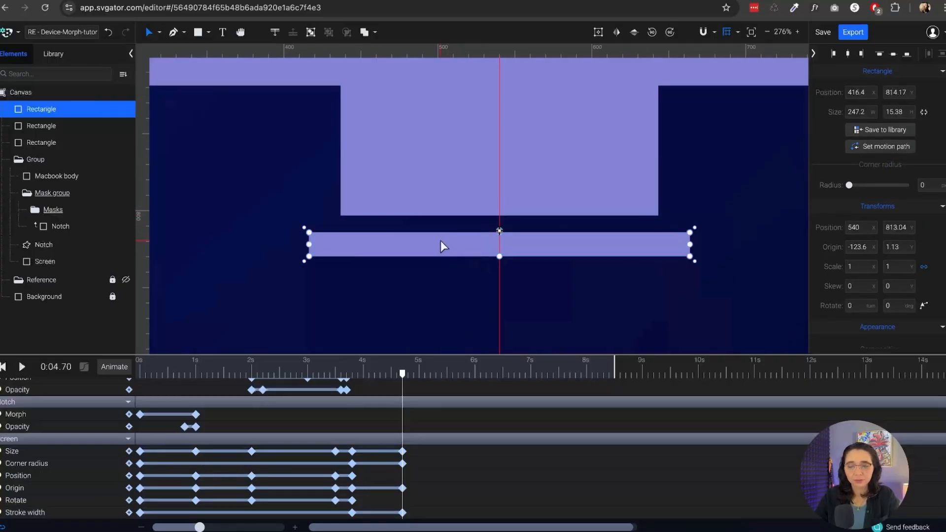
pyautogui.moveTo(442, 244); pyautogui.dragTo(445, 222)
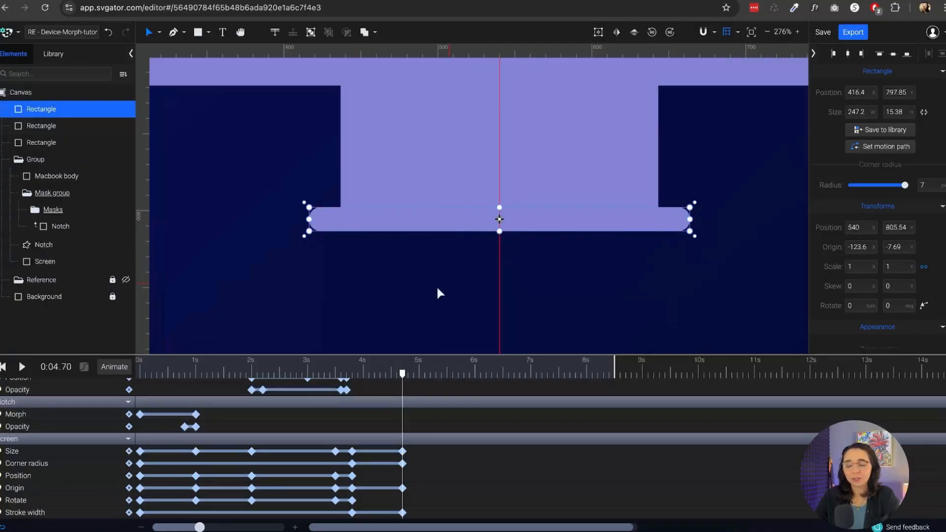
# Step: Hide the rulers and guides and clear the selection to view the complete iMac shape
pyautogui.click(749, 32)
pyautogui.click(465, 287)
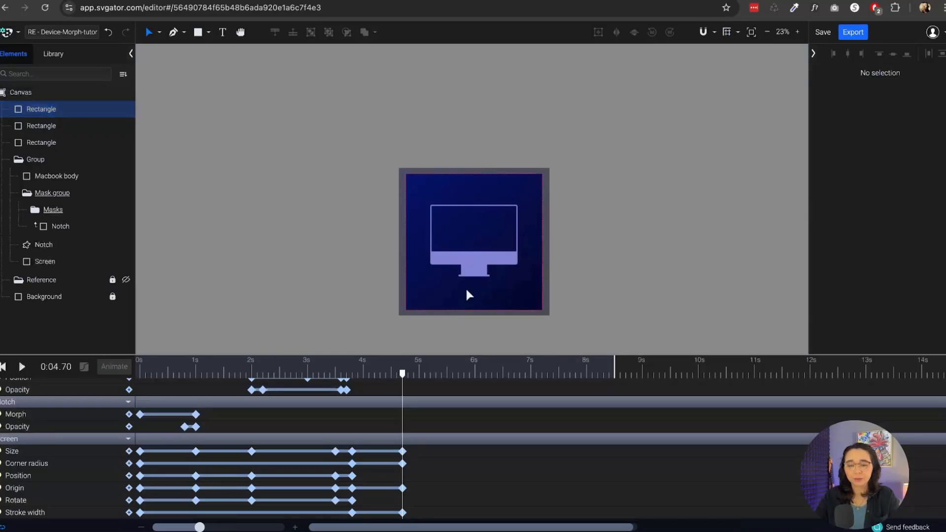
pyautogui.scroll(5, 463, 285)
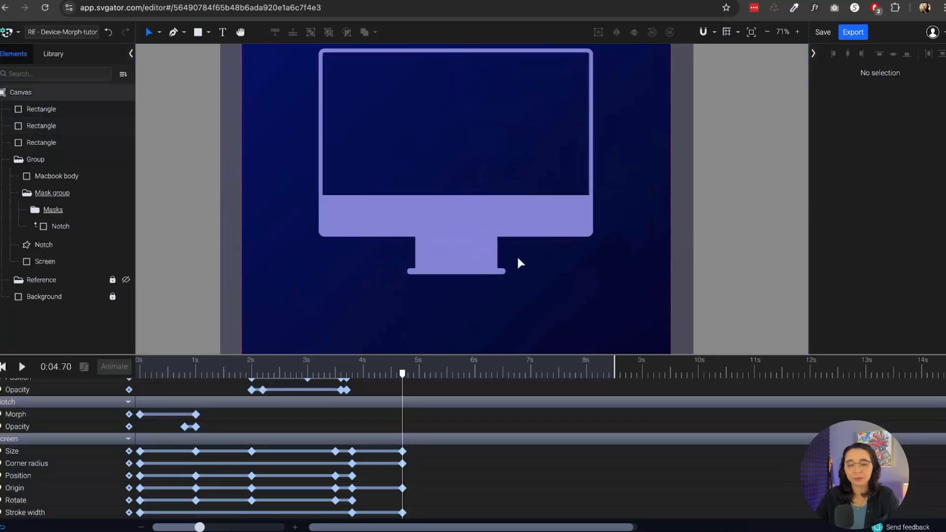
# Step: Rename the iMac's chin rectangle as "Frame"
pyautogui.click(382, 220)
pyautogui.scroll(2, 423, 215)
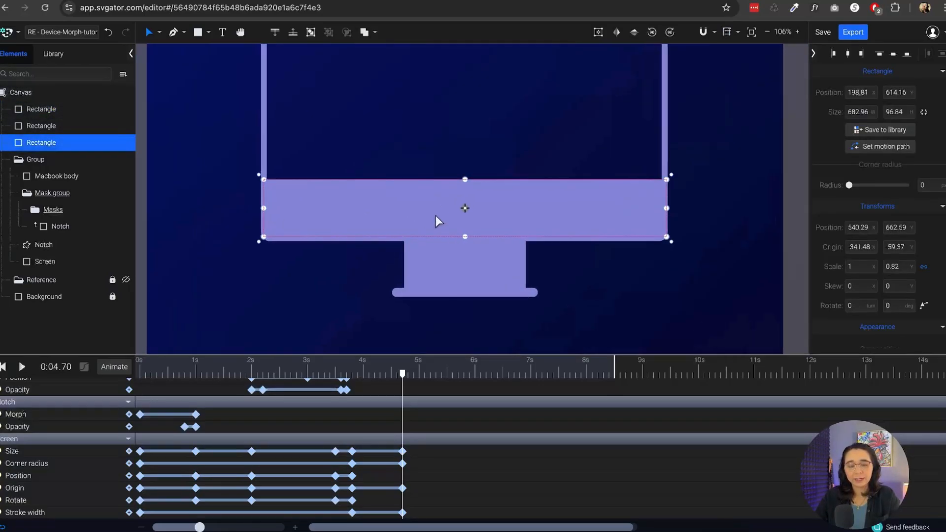
pyautogui.doubleClick(48, 142)
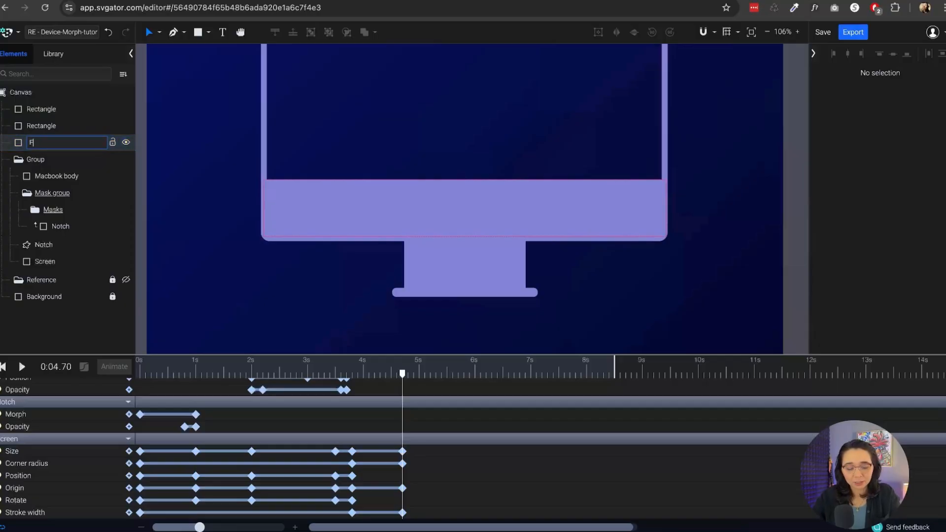
pyautogui.write('Framew')
pyautogui.press('Return')
pyautogui.doubleClick(54, 142)
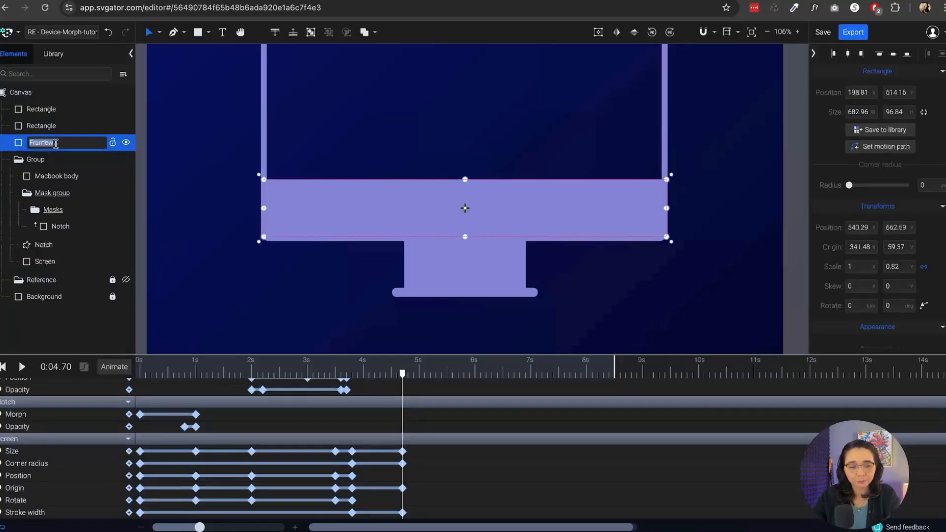
pyautogui.click(59, 144)
pyautogui.press('BackSpace')
pyautogui.press('Return')
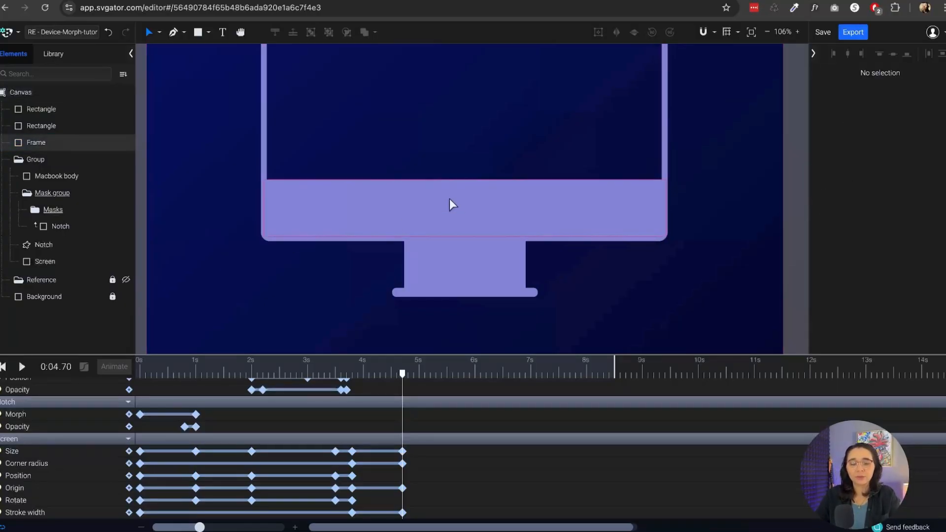
# Step: Try moving the chin and stand rectangles to demonstrate their motion, and undo the moves
pyautogui.moveTo(449, 205)
pyautogui.mouseDown()
pyautogui.moveTo(463, 260)
pyautogui.moveTo(454, 203)
pyautogui.mouseUp()
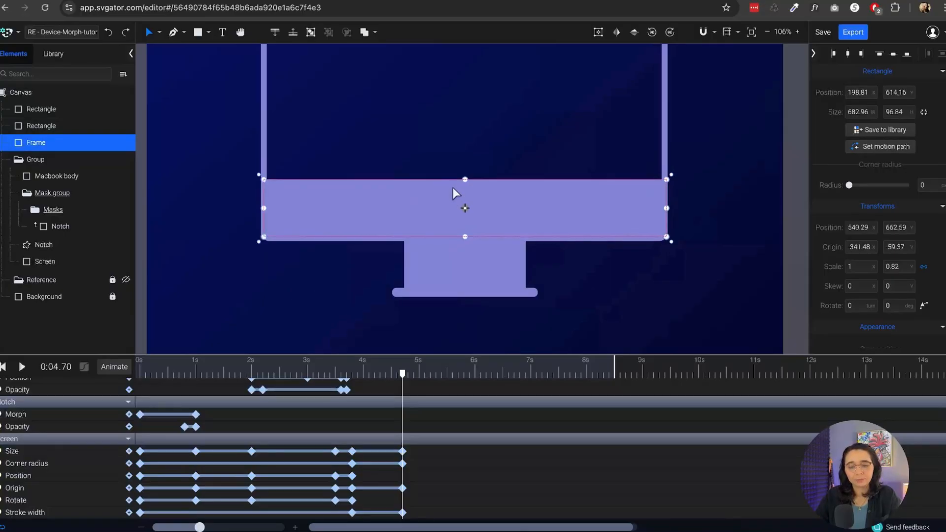
pyautogui.click(479, 277)
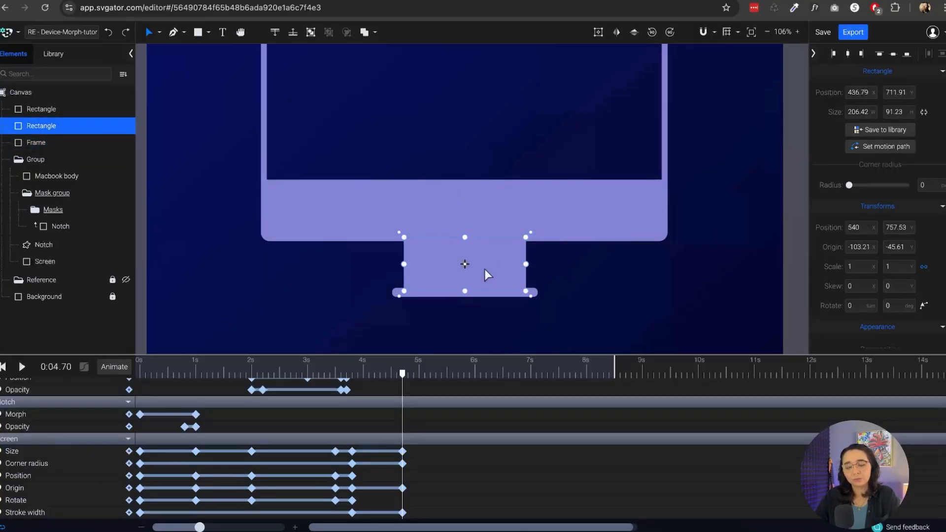
pyautogui.moveTo(484, 269)
pyautogui.mouseDown()
pyautogui.moveTo(486, 223)
pyautogui.moveTo(488, 258)
pyautogui.mouseUp()
pyautogui.scroll(2, 486, 223)
pyautogui.hotkey('ctrl', 'z')
pyautogui.hotkey('ctrl', 'z')
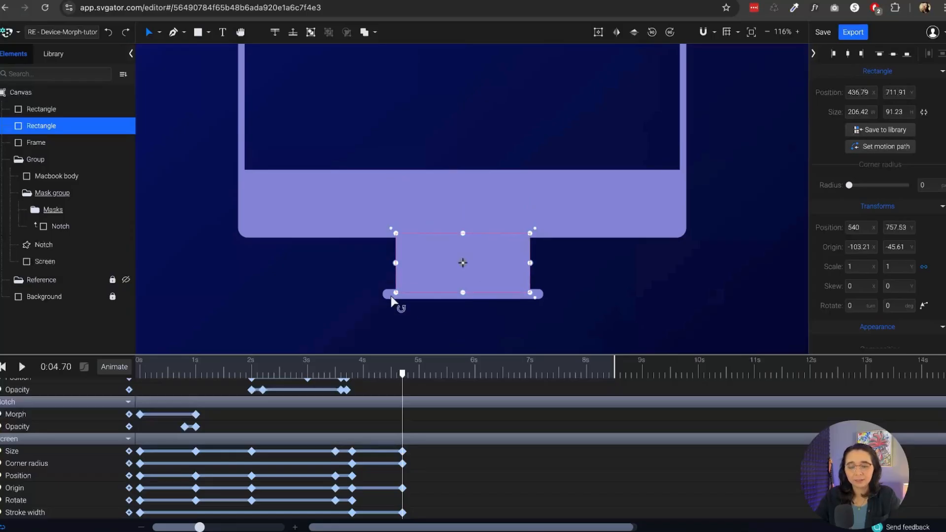
# Step: Try scaling the base rectangle down about its center, undo the scaling and clear the selection
pyautogui.click(389, 296)
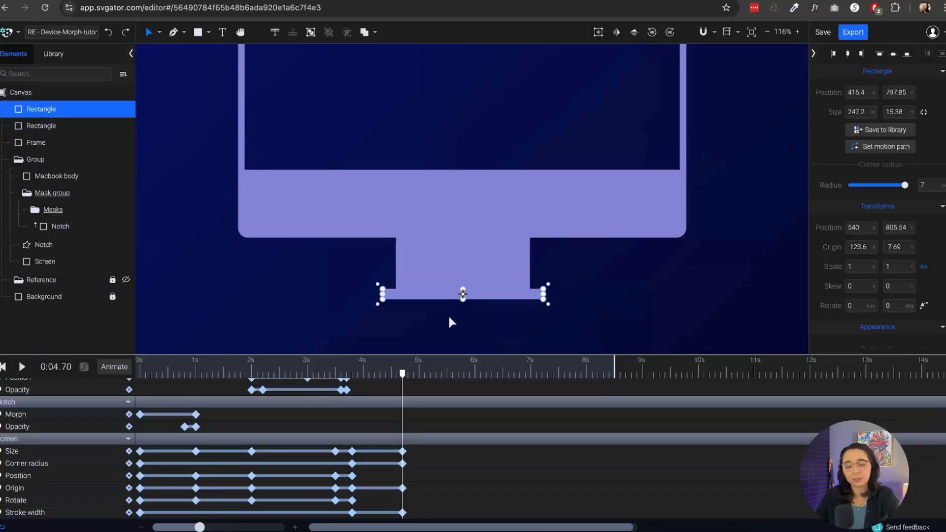
pyautogui.scroll(5, 459, 318)
pyautogui.moveTo(270, 262); pyautogui.dragTo(382, 269)
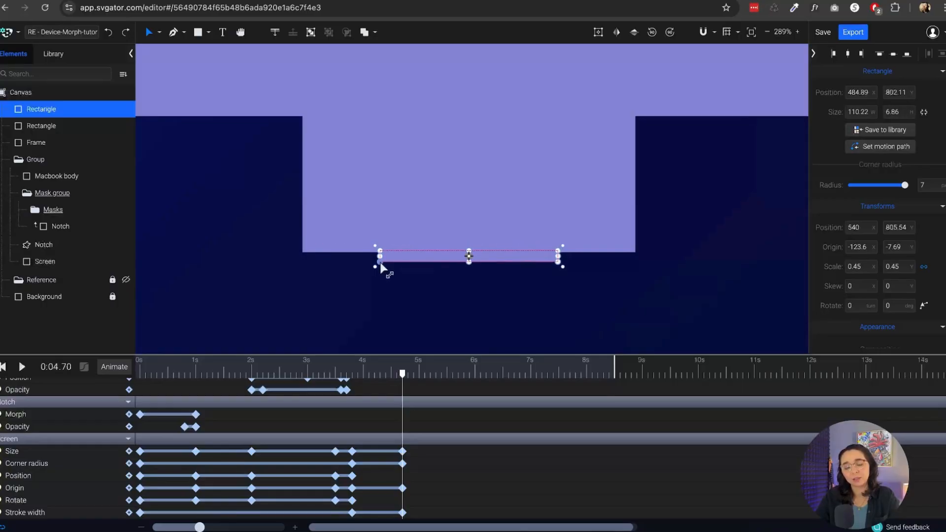
pyautogui.hotkey('ctrl', 'z')
pyautogui.scroll(-9, 463, 255)
pyautogui.scroll(3, 460, 230)
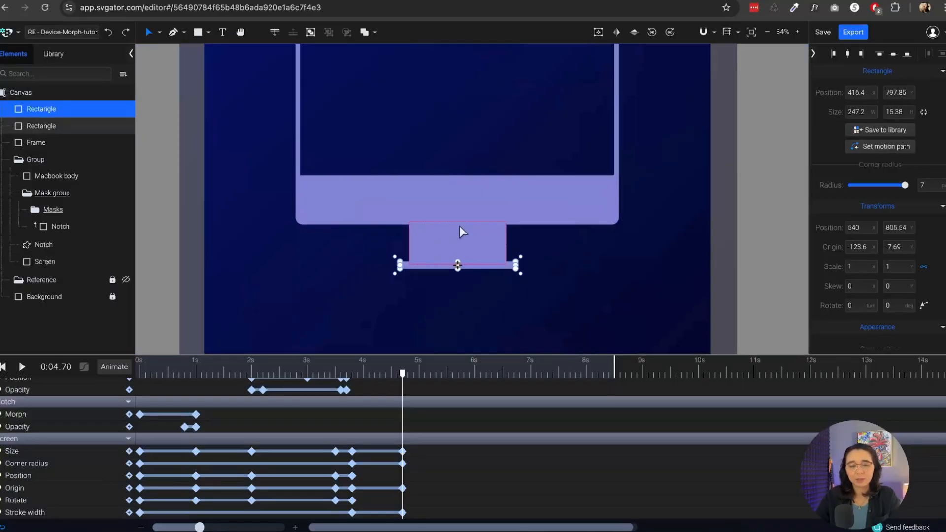
pyautogui.click(772, 216)
# Step: Draw a rectangle about 687 by 119 over the iMac's chin, covering it completely
pyautogui.scroll(1, 472, 211)
pyautogui.click(428, 182)
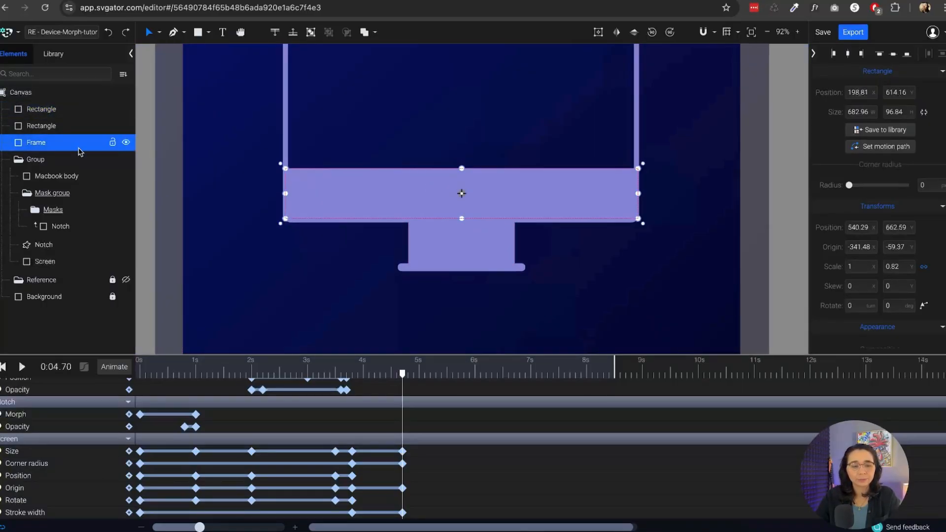
pyautogui.scroll(6, 384, 254)
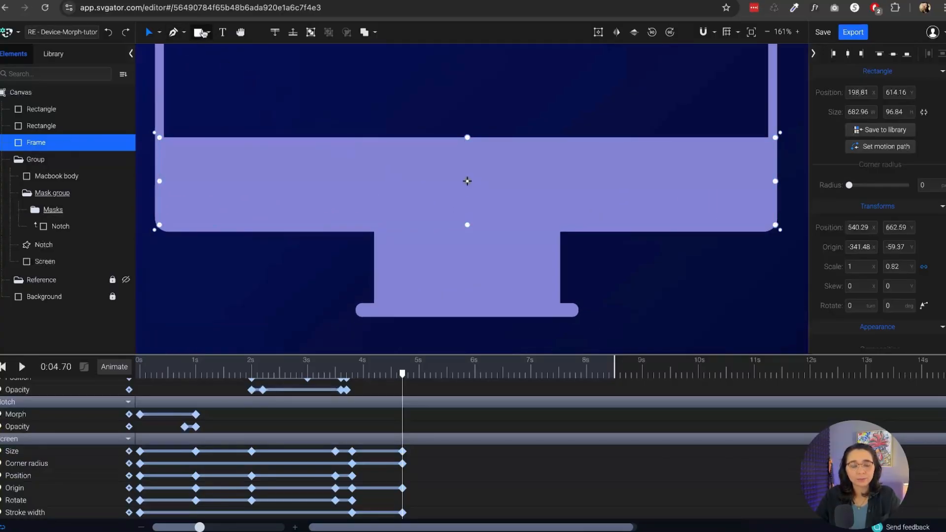
pyautogui.click(202, 33)
pyautogui.moveTo(156, 122)
pyautogui.mouseDown()
pyautogui.moveTo(675, 196)
pyautogui.moveTo(775, 229)
pyautogui.mouseUp()
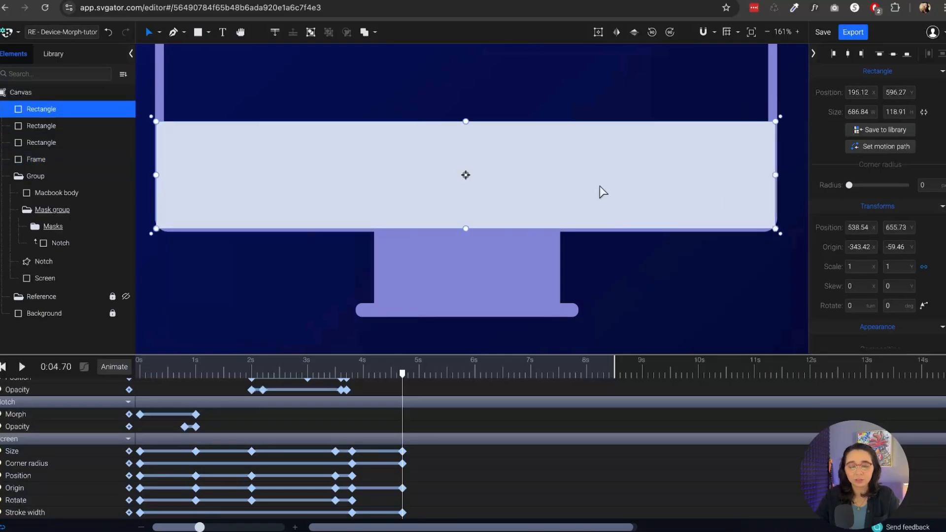
# Step: Create a mask for Frame from the covering rectangle and change the mask type so the chin shows in full color
pyautogui.keyDown('shift'); pyautogui.click(52, 159); pyautogui.keyUp('shift')
pyautogui.rightClick(52, 159)
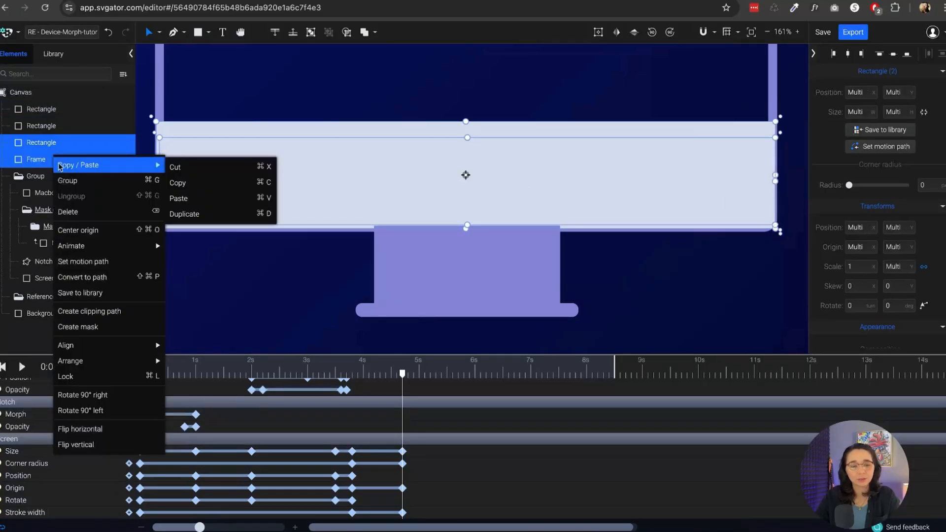
pyautogui.click(105, 324)
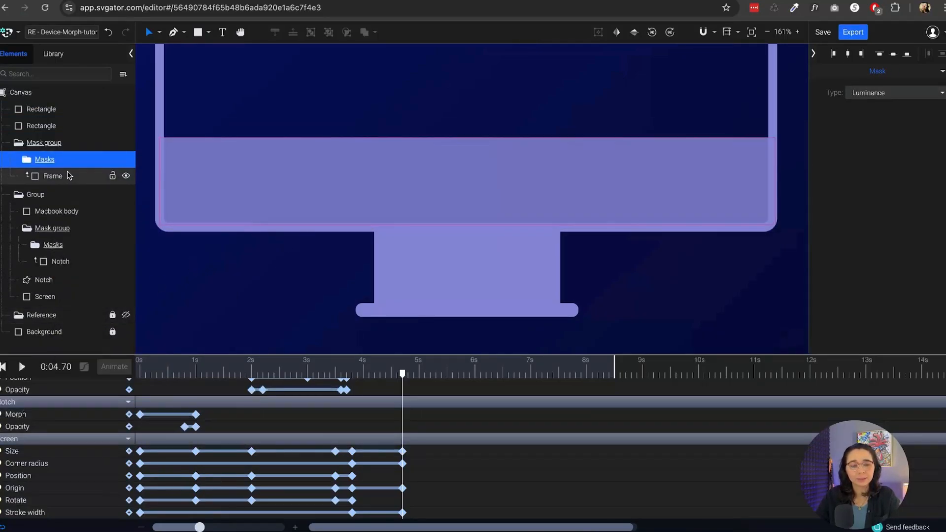
pyautogui.click(882, 93)
pyautogui.click(874, 128)
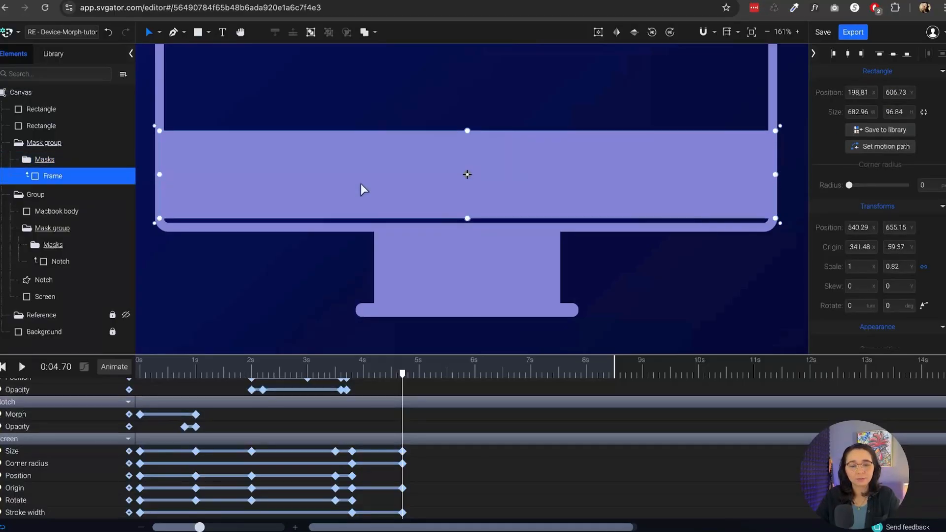
# Step: Try moving Frame down out of its mask area to test the masking, and undo the move
pyautogui.click(284, 292)
pyautogui.click(88, 146)
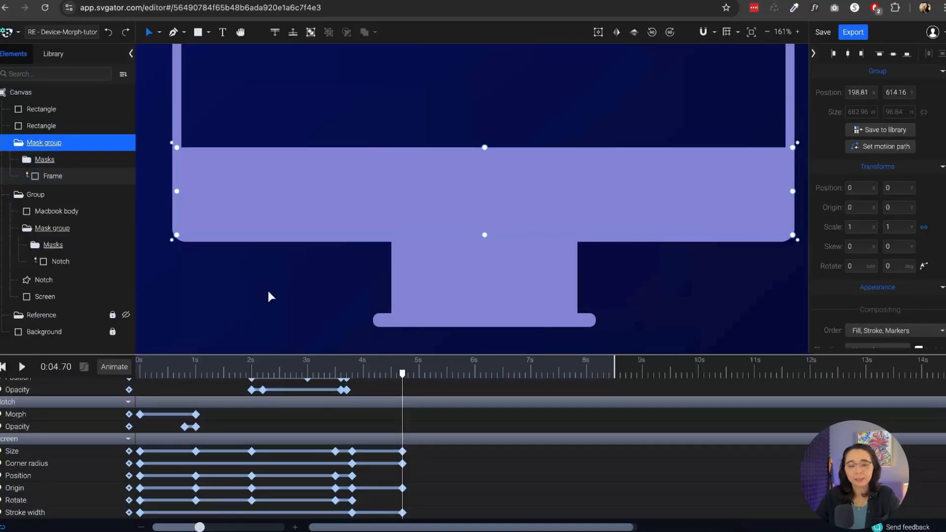
pyautogui.click(52, 175)
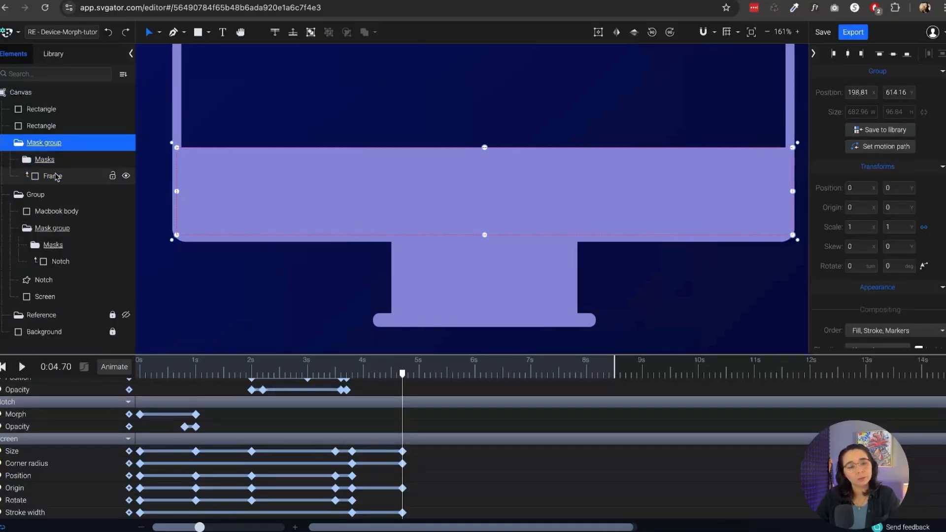
pyautogui.moveTo(354, 187); pyautogui.dragTo(357, 276)
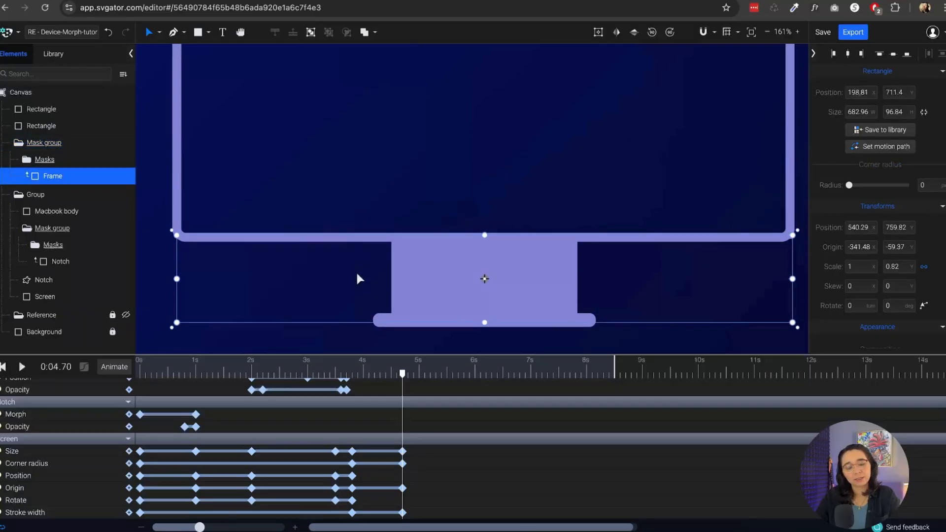
pyautogui.hotkey('ctrl', 'z')
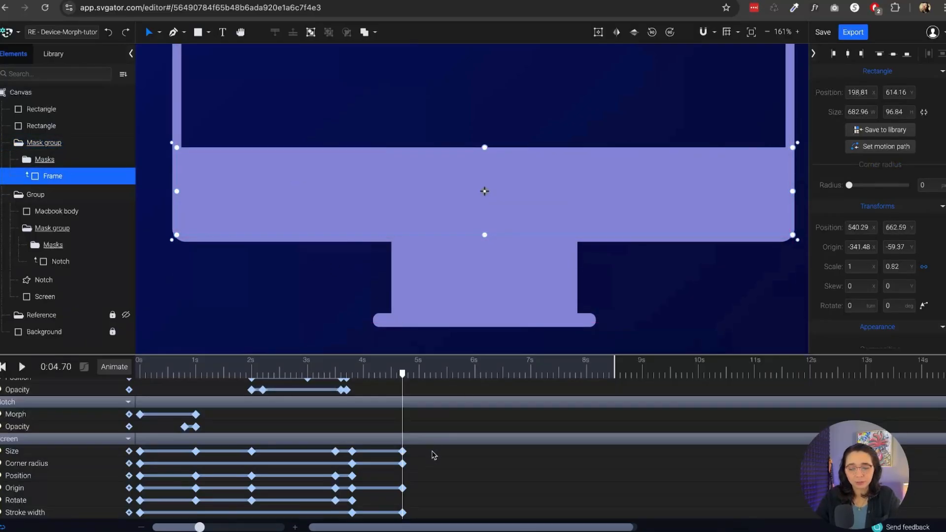
# Step: Add a Position animator to Frame with its keyframe at 4.7 s
pyautogui.scroll(1, 432, 414)
pyautogui.scroll(-2, 432, 400)
pyautogui.scroll(1, 334, 448)
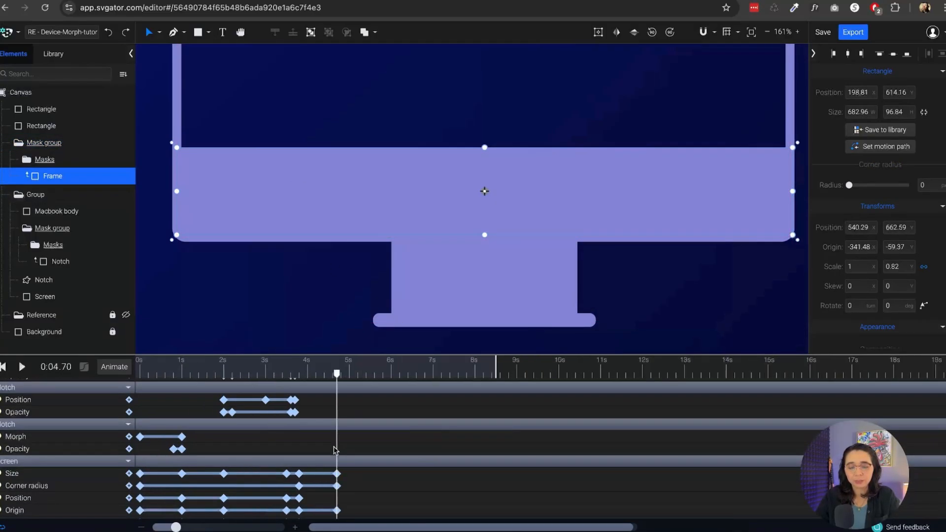
pyautogui.scroll(1, 334, 451)
pyautogui.scroll(-2, 439, 235)
pyautogui.moveTo(402, 374); pyautogui.dragTo(405, 410)
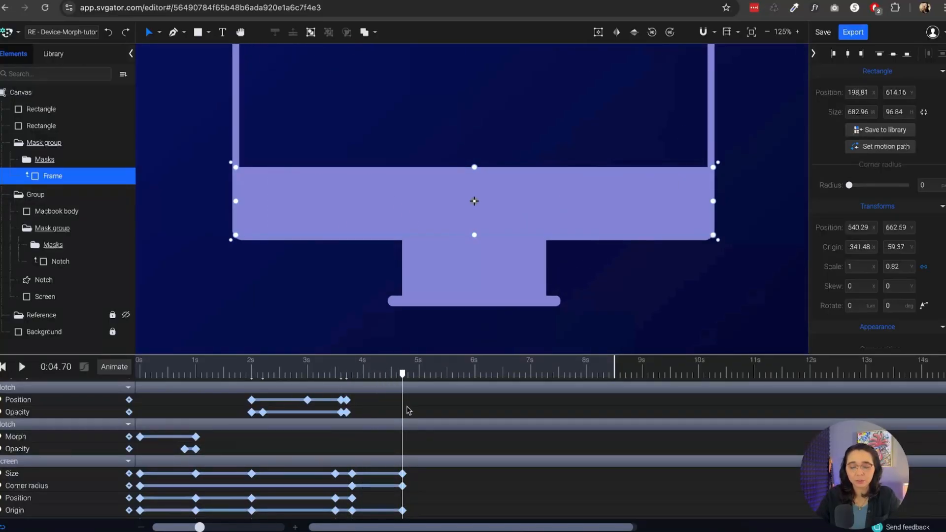
pyautogui.scroll(3, 435, 478)
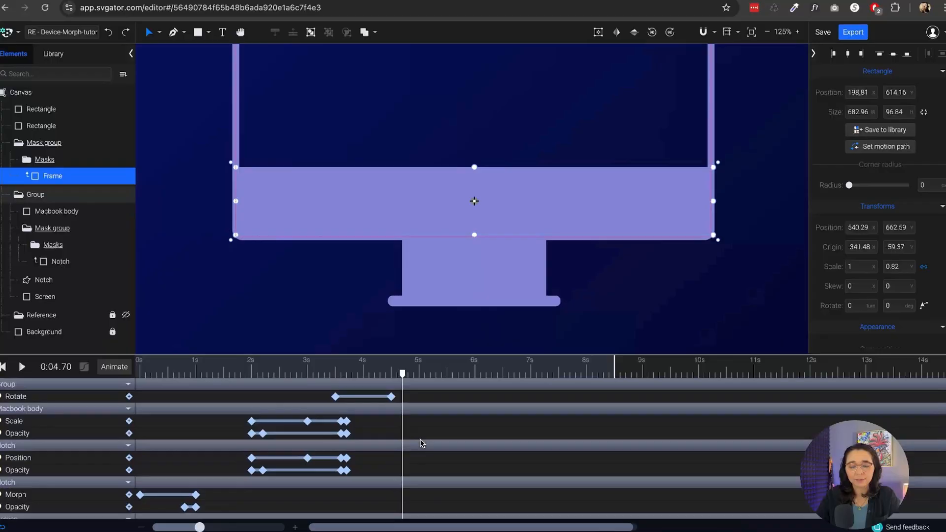
pyautogui.click(115, 367)
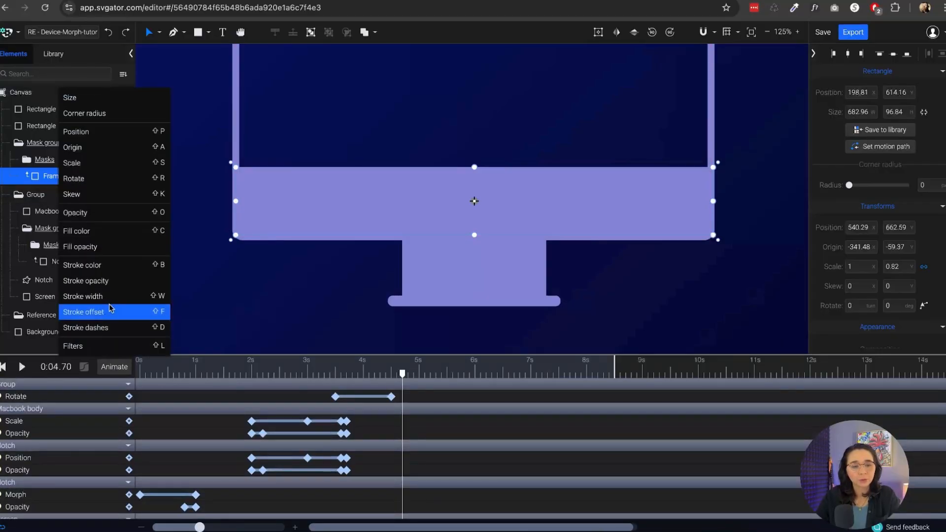
pyautogui.click(138, 131)
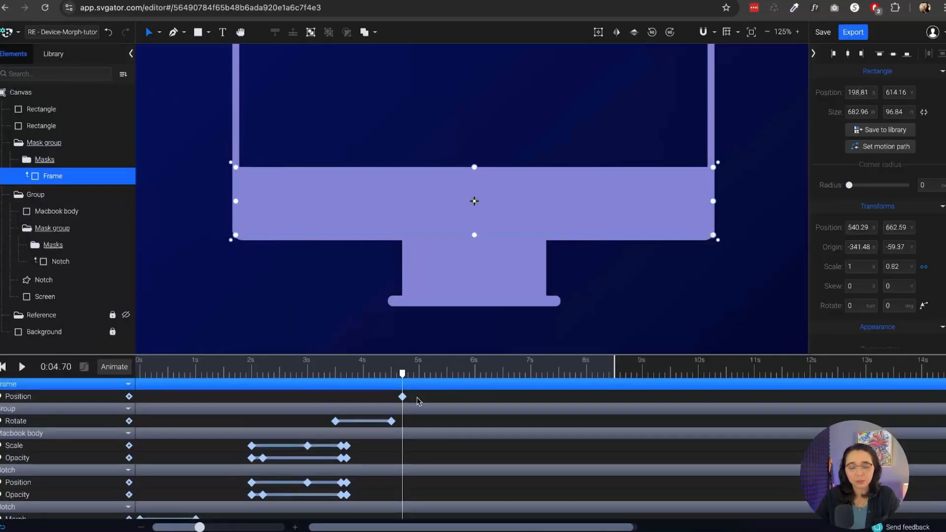
# Step: Place Frame's final position keyframe at 6 s and, at 4.7 s, move Frame straight down to about Y 709, out of its mask
pyautogui.click(402, 397)
pyautogui.moveTo(403, 375)
pyautogui.mouseDown()
pyautogui.moveTo(476, 378)
pyautogui.moveTo(407, 388)
pyautogui.mouseUp()
pyautogui.hotkey('ctrl', 'v')
pyautogui.moveTo(336, 182); pyautogui.dragTo(332, 246)
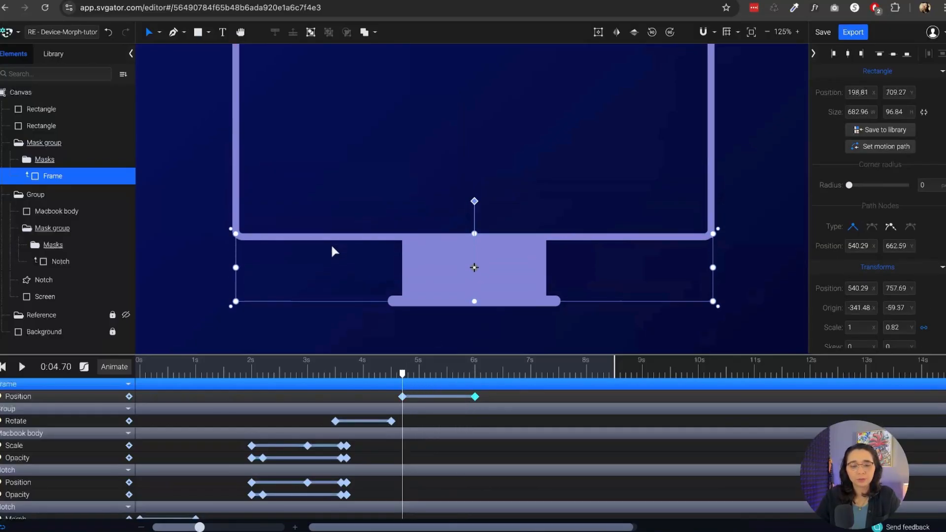
pyautogui.press('Down')
pyautogui.press('Up')
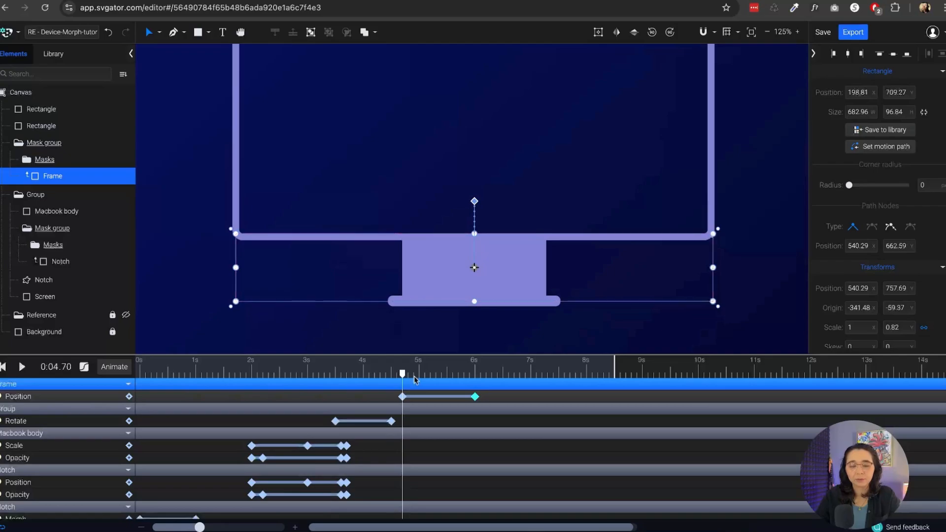
# Step: Apply Ease In Out Back to Frame's position keyframes and preview the chin's motion
pyautogui.press('space')
pyautogui.press('space')
pyautogui.click(84, 367)
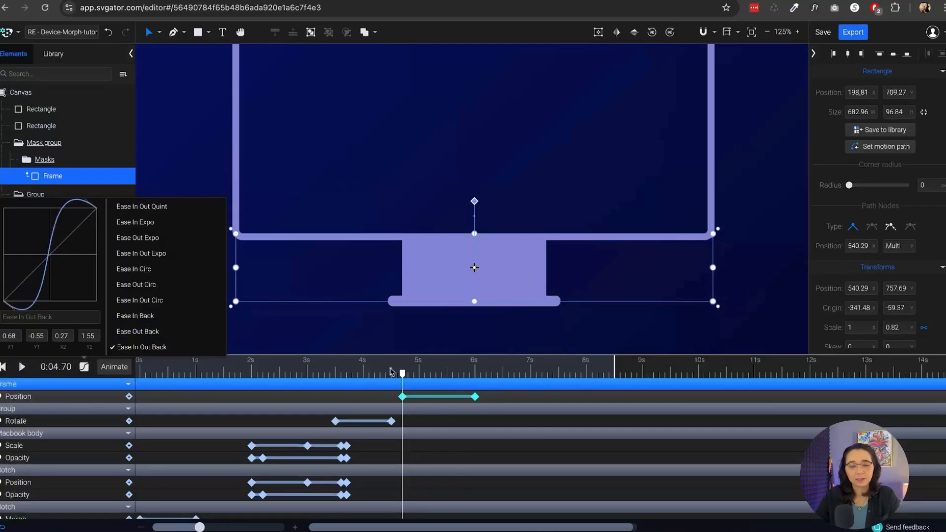
pyautogui.moveTo(402, 374); pyautogui.dragTo(391, 375)
pyautogui.press('space')
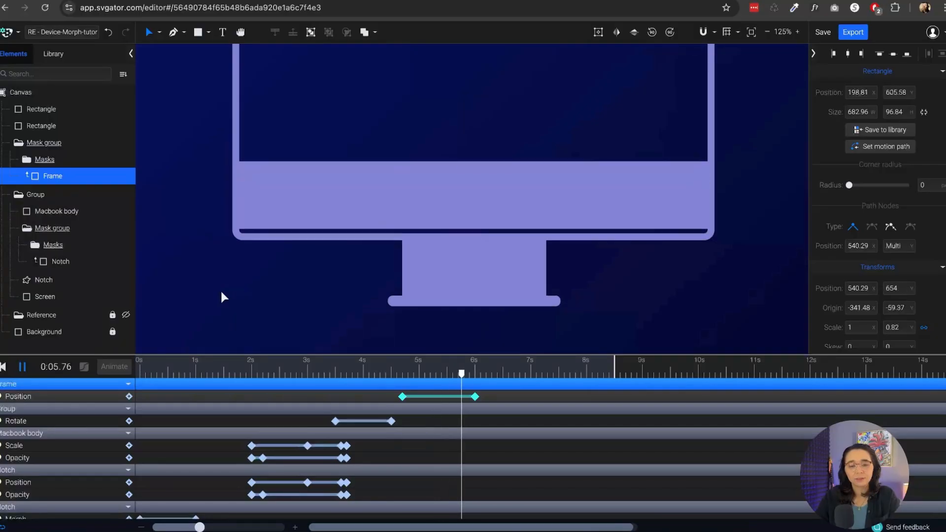
pyautogui.click(475, 375)
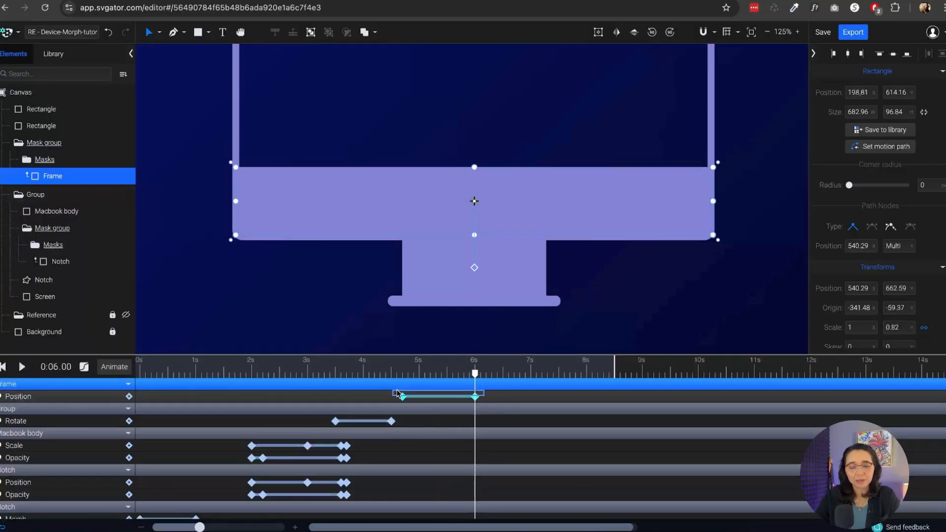
# Step: Change the easing of both Frame position keyframes to one without overshoot, and preview the motion
pyautogui.click(81, 367)
pyautogui.moveTo(457, 377); pyautogui.dragTo(384, 375)
pyautogui.press('space')
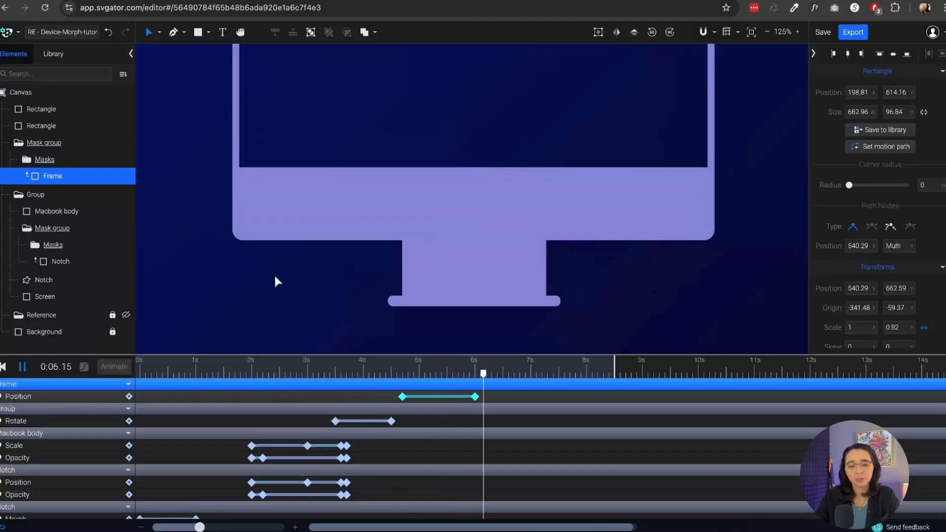
pyautogui.press('space')
# Step: Add an Opacity animator to Frame with keyframes at 4.7 s and about 4.9 s, leaving the playhead at 4.7 s
pyautogui.moveTo(509, 377); pyautogui.dragTo(407, 391)
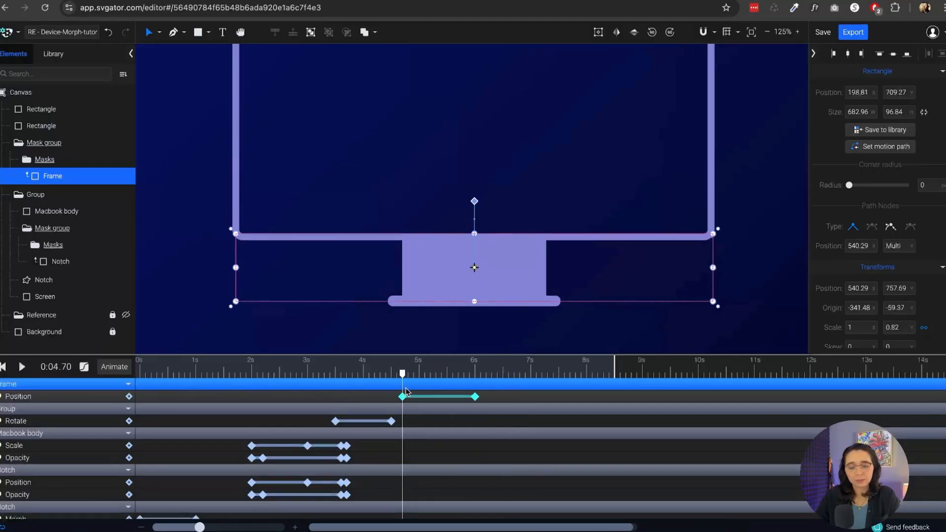
pyautogui.click(106, 370)
pyautogui.click(111, 213)
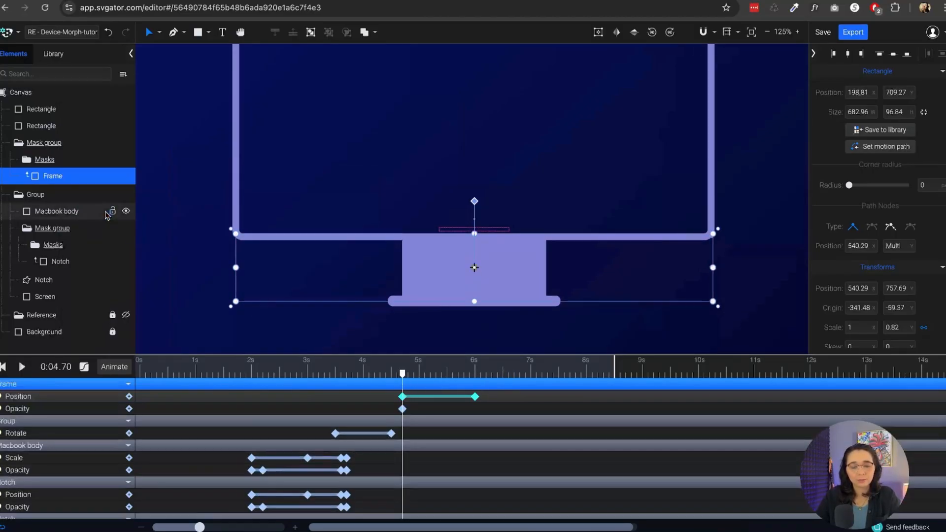
pyautogui.click(403, 409)
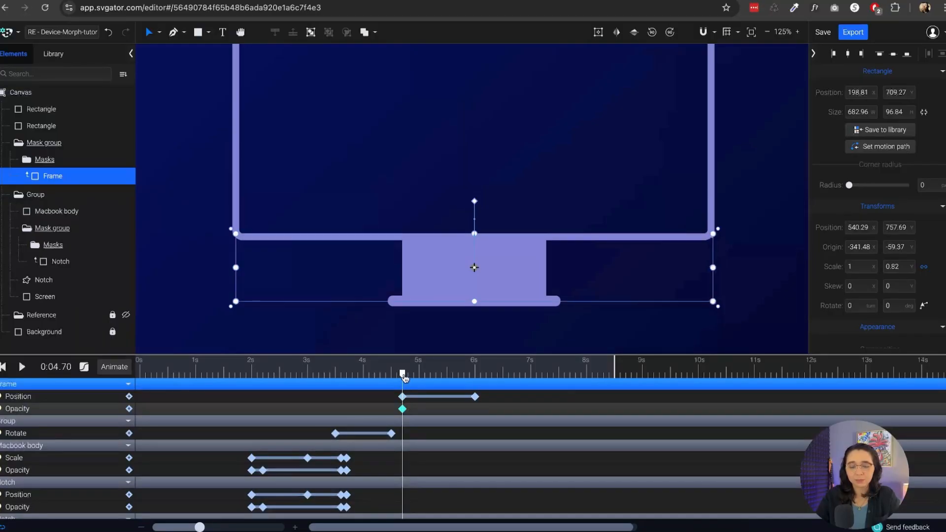
pyautogui.moveTo(404, 377)
pyautogui.mouseDown()
pyautogui.moveTo(418, 383)
pyautogui.moveTo(406, 378)
pyautogui.mouseUp()
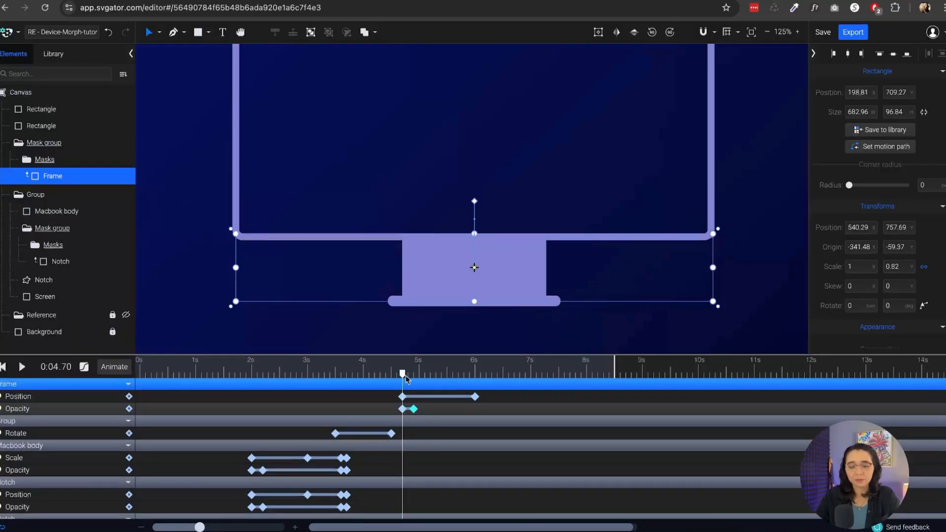
# Step: Set Frame's opacity to 0 at its 4.7 s keyframe and preview the chin sliding in
pyautogui.scroll(-5, 936, 253)
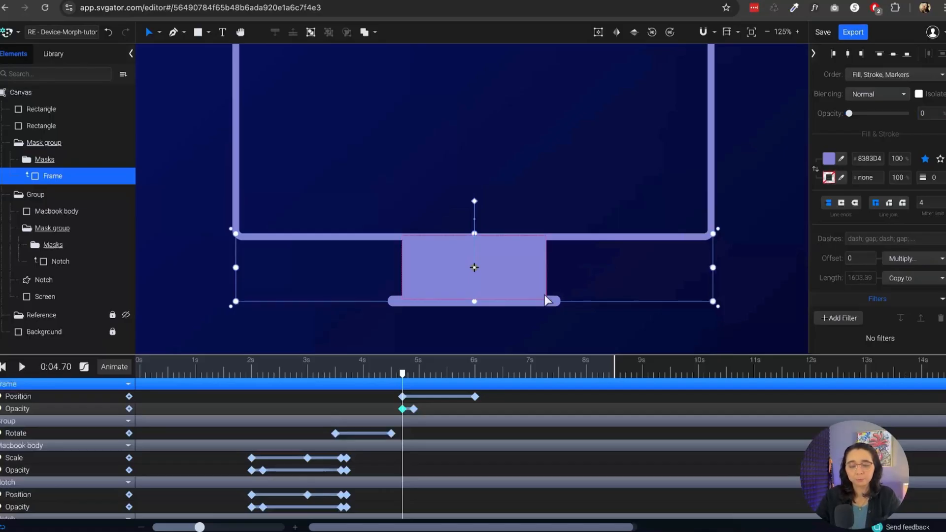
pyautogui.moveTo(403, 377); pyautogui.dragTo(388, 360)
pyautogui.press('space')
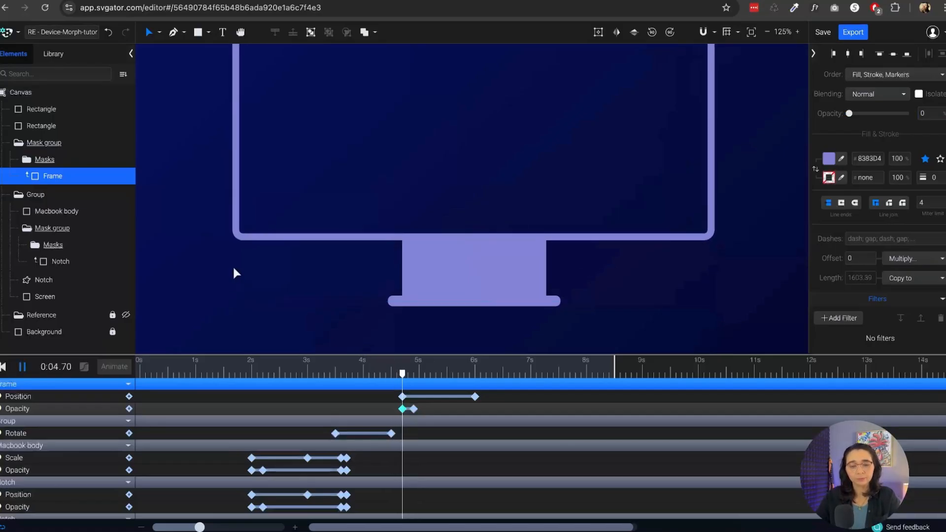
pyautogui.press('space')
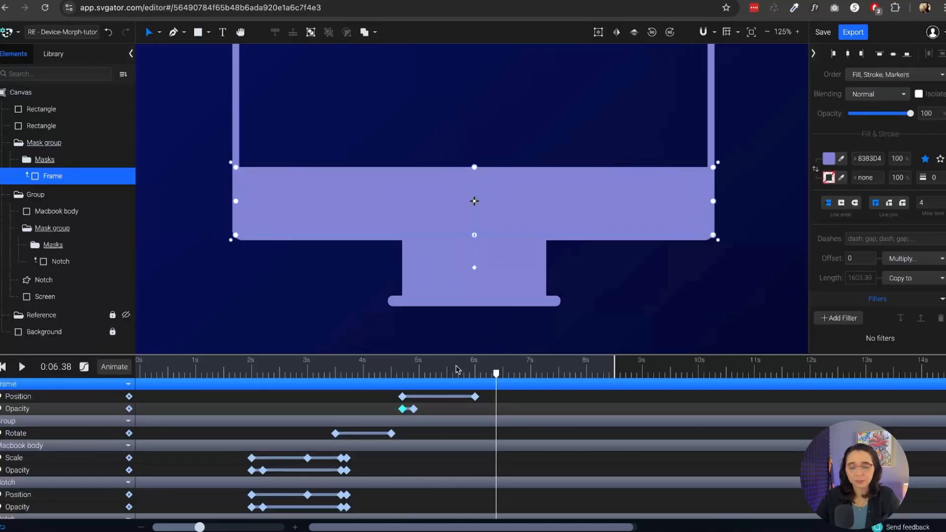
# Step: Move Frame's final position keyframe to 5.5 s, preview the faster motion, and return the playhead to 4.7 s
pyautogui.moveTo(496, 374); pyautogui.dragTo(448, 397)
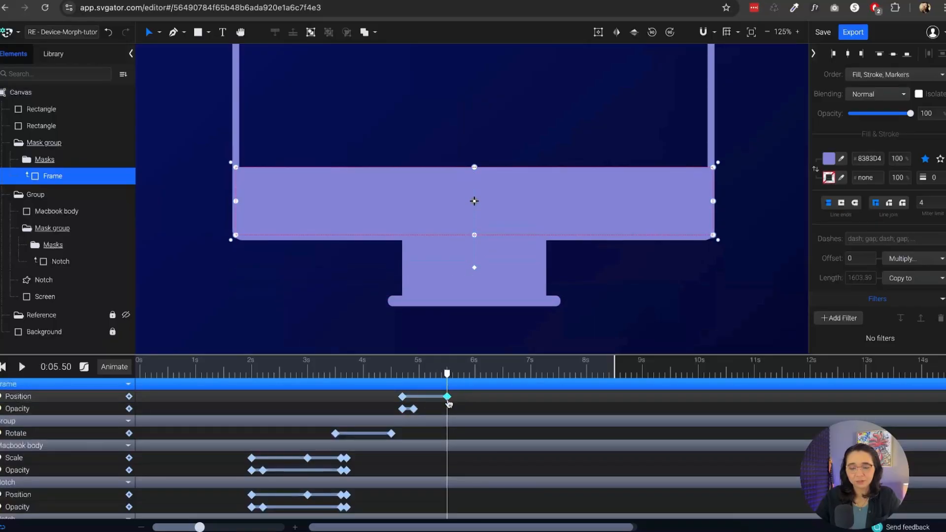
pyautogui.press('space')
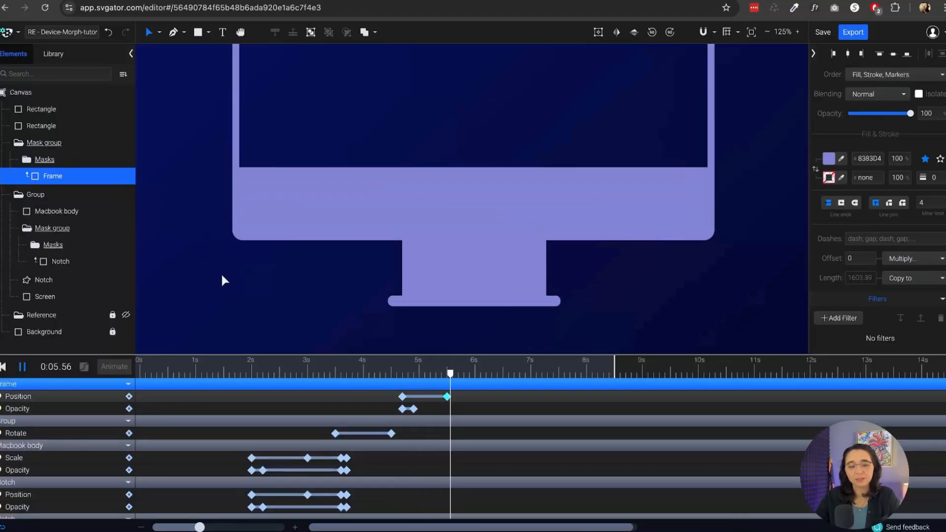
pyautogui.moveTo(475, 375); pyautogui.dragTo(403, 375)
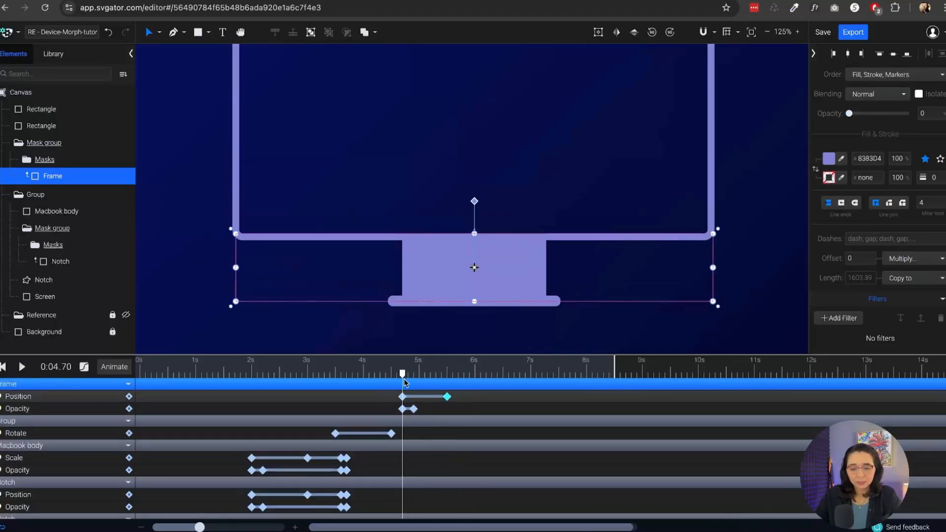
# Step: Draw a rectangle about 222 × 94 covering the iMac stand and centre it horizontally on the vertical guide, to X 540
pyautogui.click(523, 278)
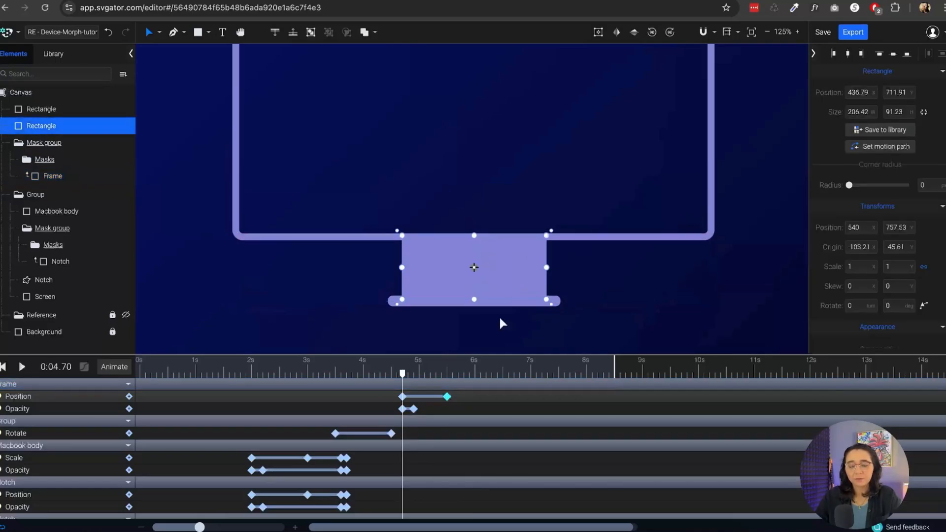
pyautogui.scroll(3, 500, 315)
pyautogui.scroll(1, 375, 283)
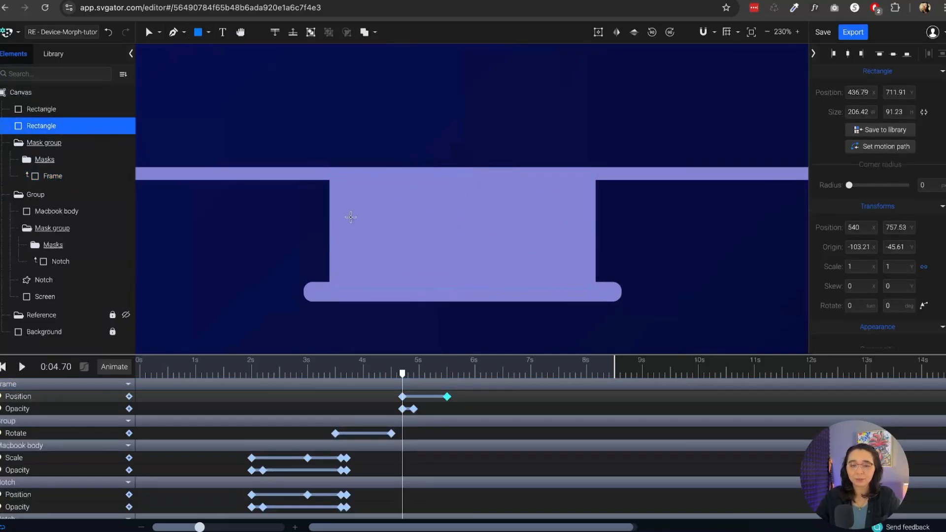
pyautogui.moveTo(323, 170)
pyautogui.mouseDown()
pyautogui.moveTo(456, 240)
pyautogui.moveTo(606, 290)
pyautogui.mouseUp()
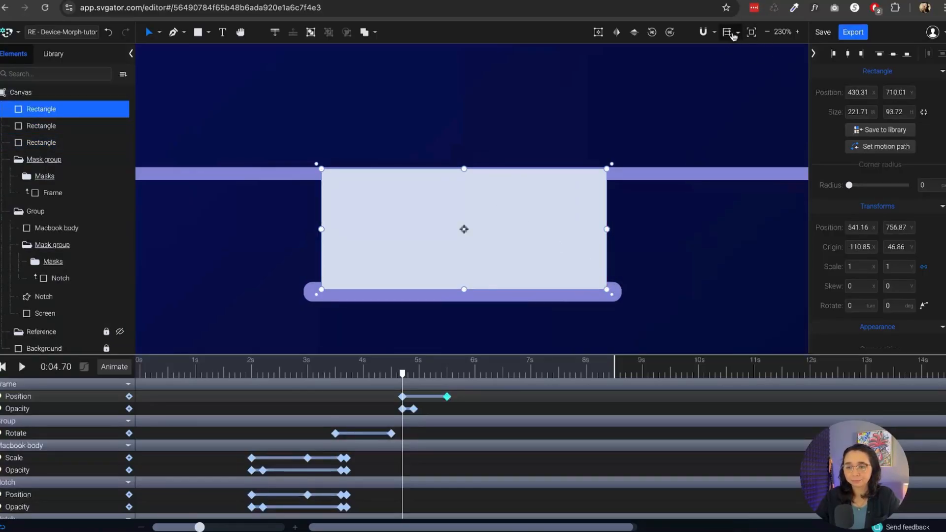
pyautogui.click(729, 33)
pyautogui.moveTo(519, 213); pyautogui.dragTo(517, 215)
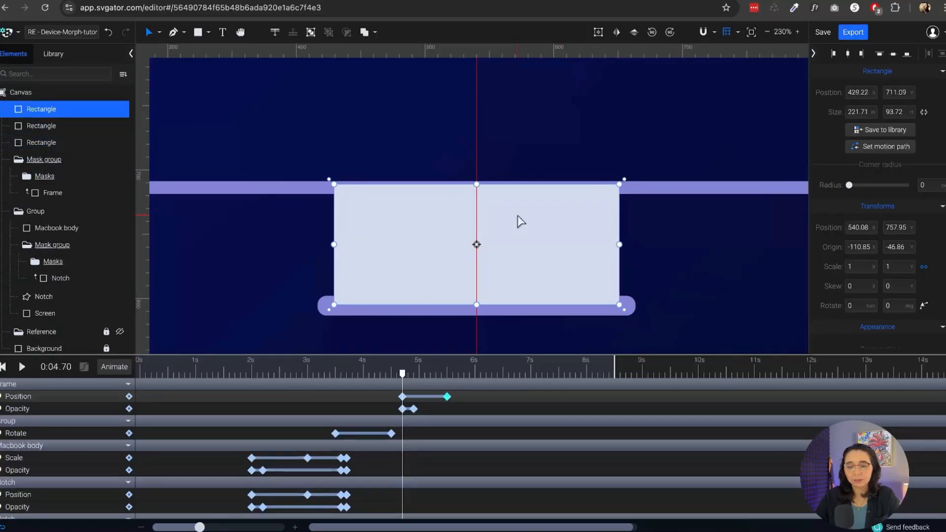
pyautogui.click(729, 33)
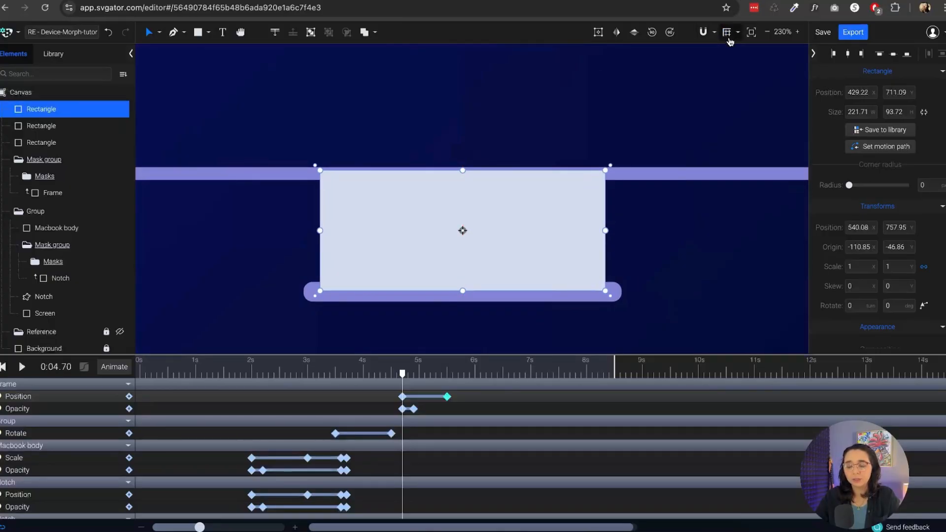
# Step: Create a mask from the new covering rectangle and the stand rectangle beneath it
pyautogui.click(643, 232)
pyautogui.click(402, 212)
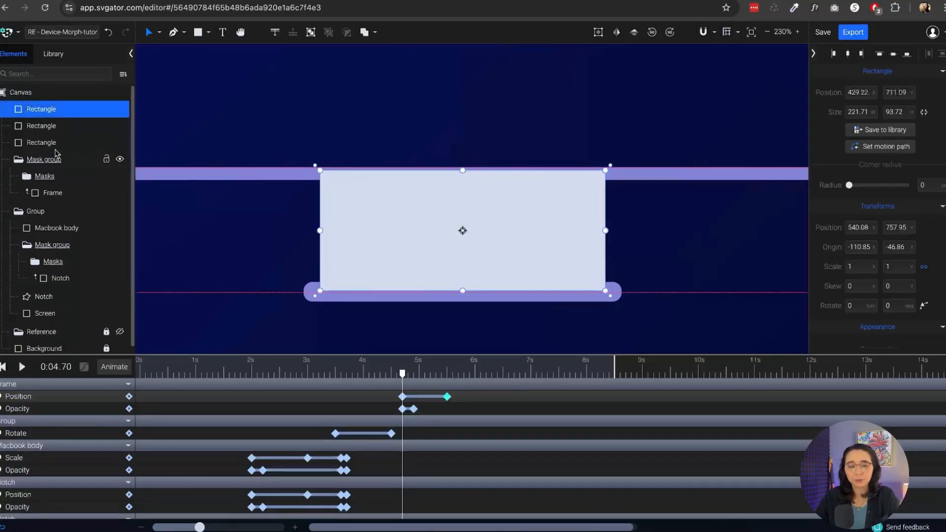
pyautogui.click(62, 126)
pyautogui.click(61, 143)
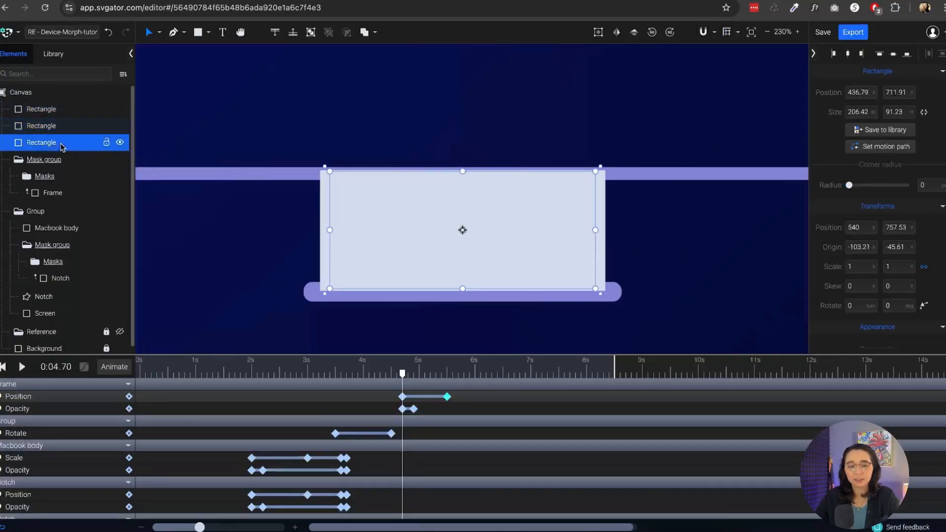
pyautogui.click(57, 126)
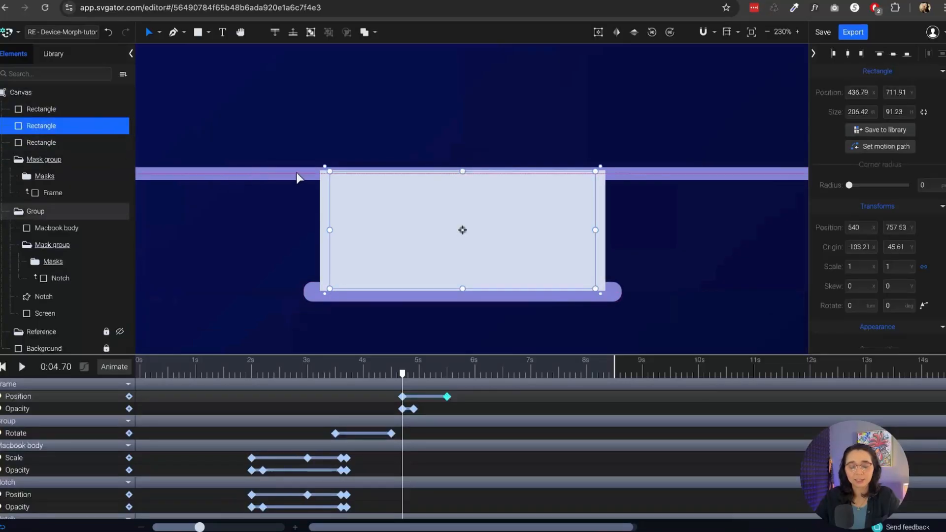
pyautogui.click(256, 176)
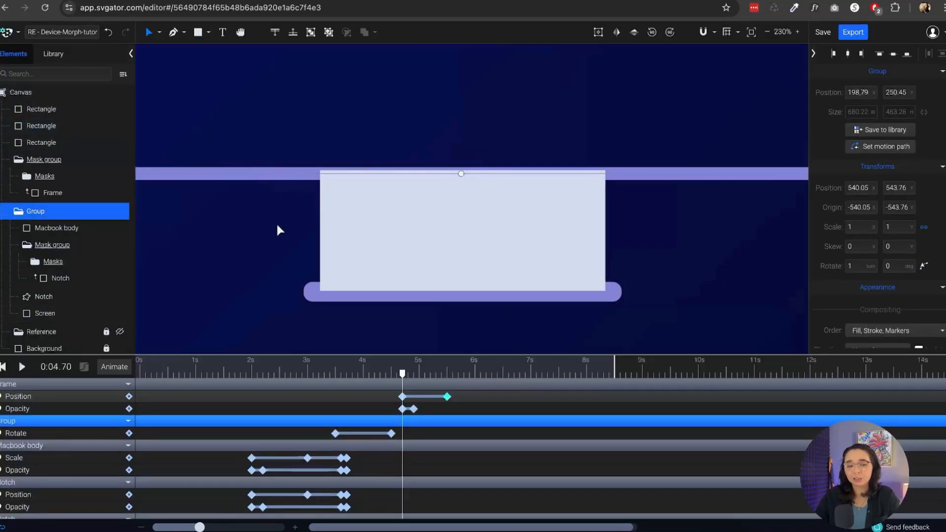
pyautogui.click(61, 127)
pyautogui.keyDown('shift'); pyautogui.click(58, 109); pyautogui.keyUp('shift')
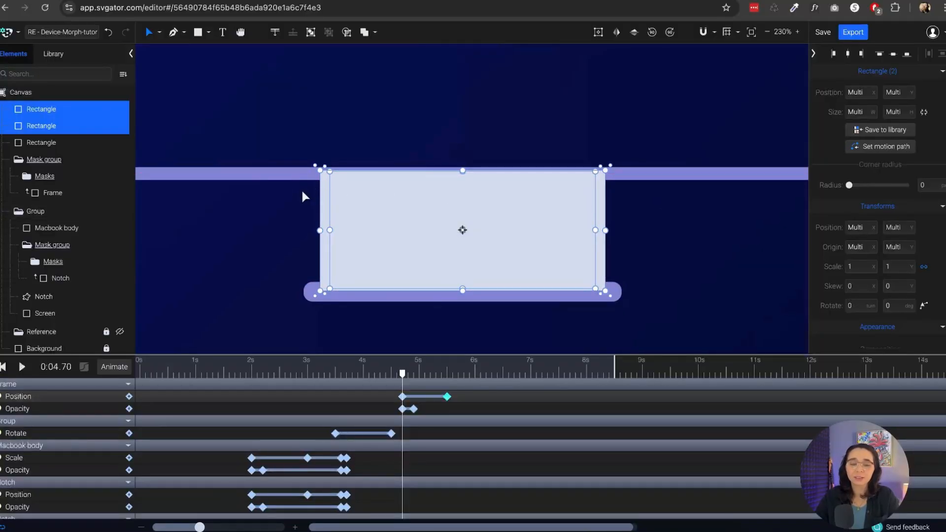
pyautogui.rightClick(67, 116)
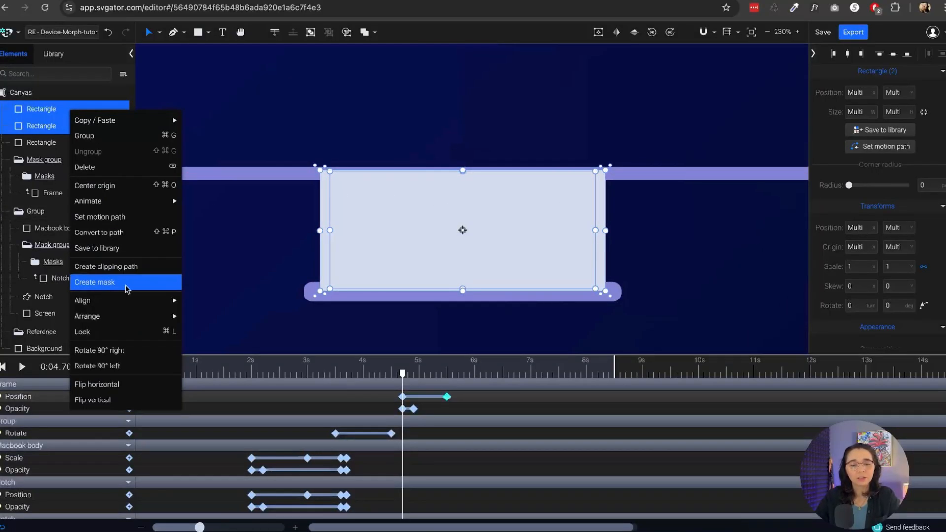
pyautogui.click(95, 282)
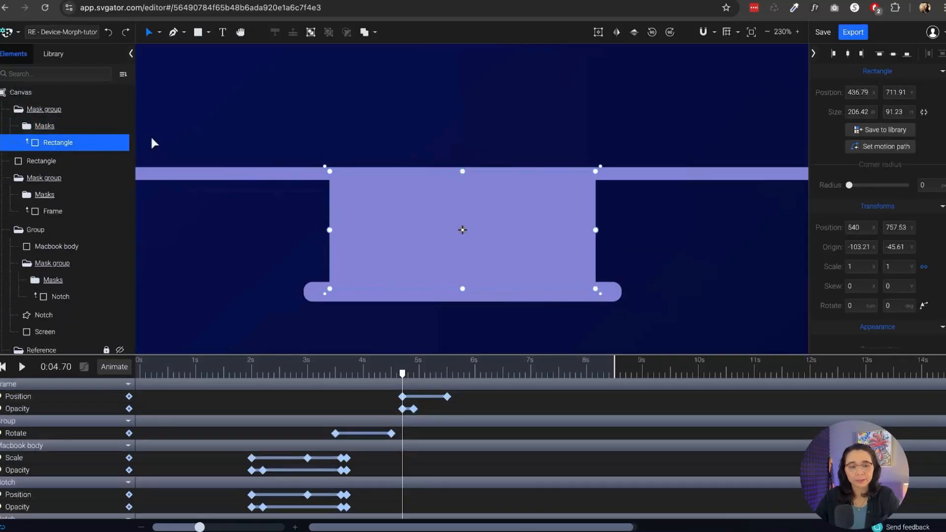
# Step: Add a Position animator to the masked stand rectangle with keyframes at 4.7 s and 5.5 s
pyautogui.click(54, 110)
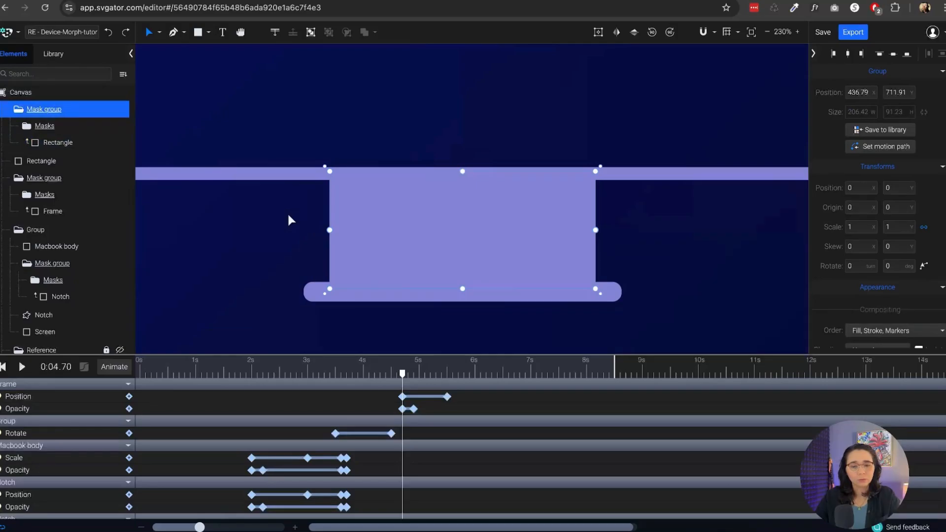
pyautogui.click(57, 145)
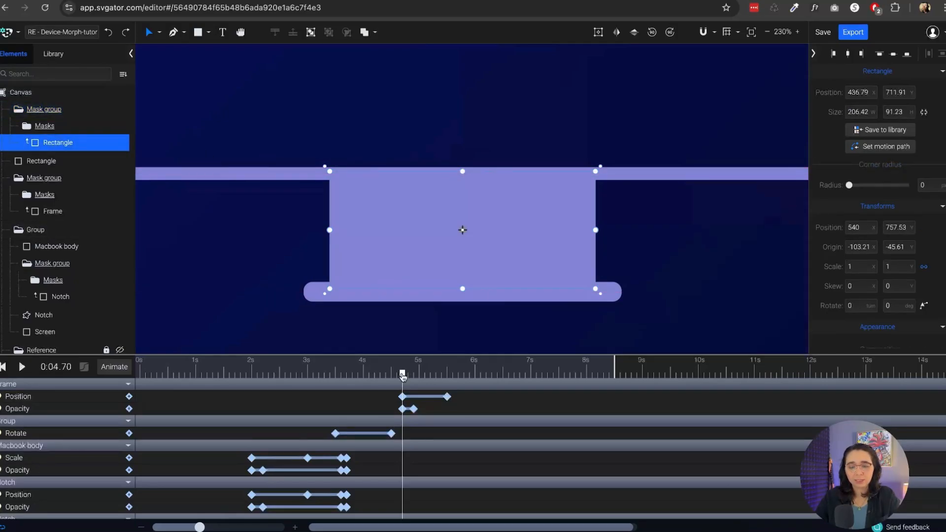
pyautogui.moveTo(402, 376)
pyautogui.mouseDown()
pyautogui.moveTo(441, 375)
pyautogui.moveTo(401, 375)
pyautogui.moveTo(401, 384)
pyautogui.mouseUp()
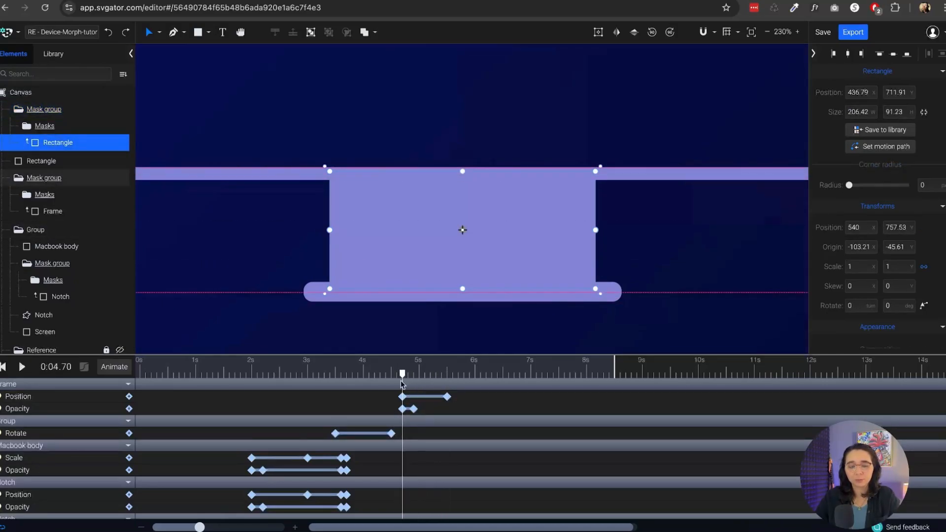
pyautogui.click(115, 367)
pyautogui.click(79, 131)
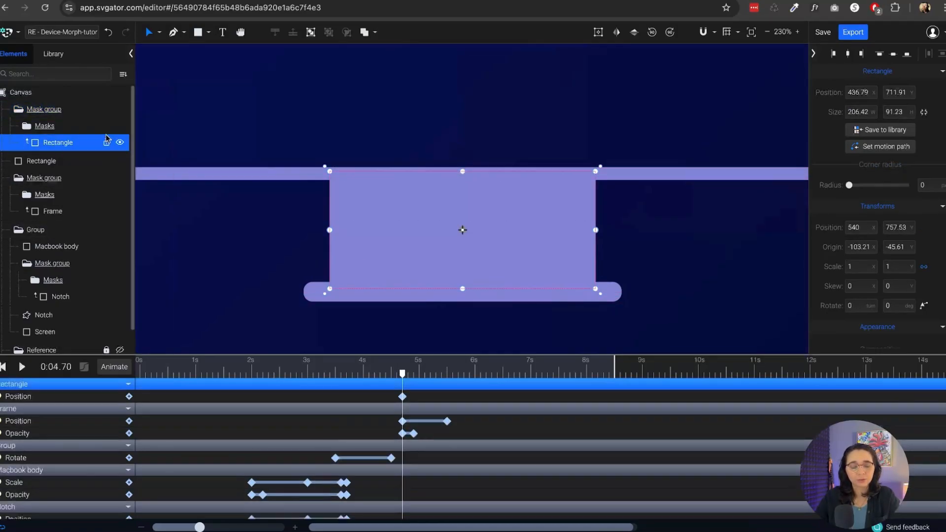
pyautogui.click(403, 396)
pyautogui.moveTo(403, 376)
pyautogui.mouseDown()
pyautogui.moveTo(449, 385)
pyautogui.moveTo(403, 379)
pyautogui.mouseUp()
pyautogui.hotkey('ctrl', 'v')
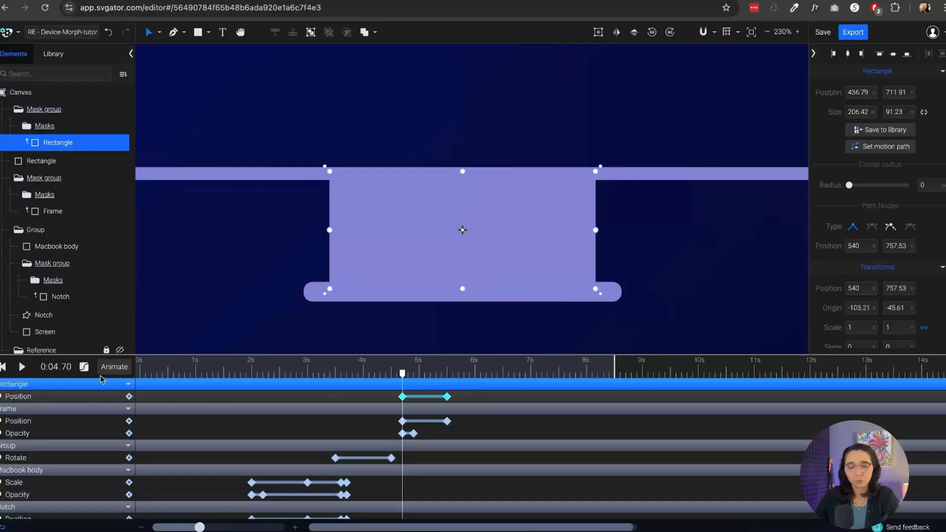
# Step: Apply a preset easing to both of the stand rectangle's position keyframes and preview the motion
pyautogui.click(84, 366)
pyautogui.scroll(-5, 163, 338)
pyautogui.click(171, 333)
pyautogui.press('space')
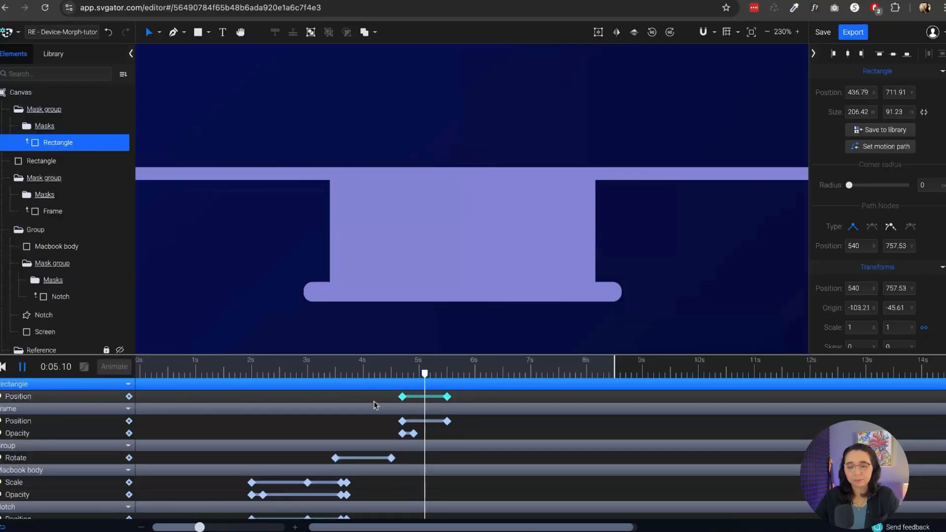
pyautogui.press('space')
# Step: At 4.7 s, move the stand rectangle straight up to about Y 623, out of its mask, and preview the motion
pyautogui.click(403, 397)
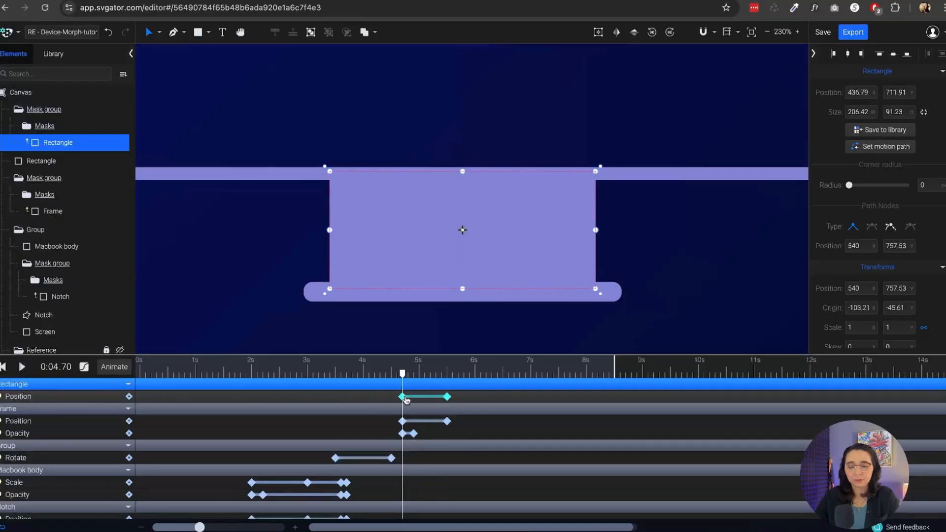
pyautogui.moveTo(384, 226); pyautogui.dragTo(381, 129)
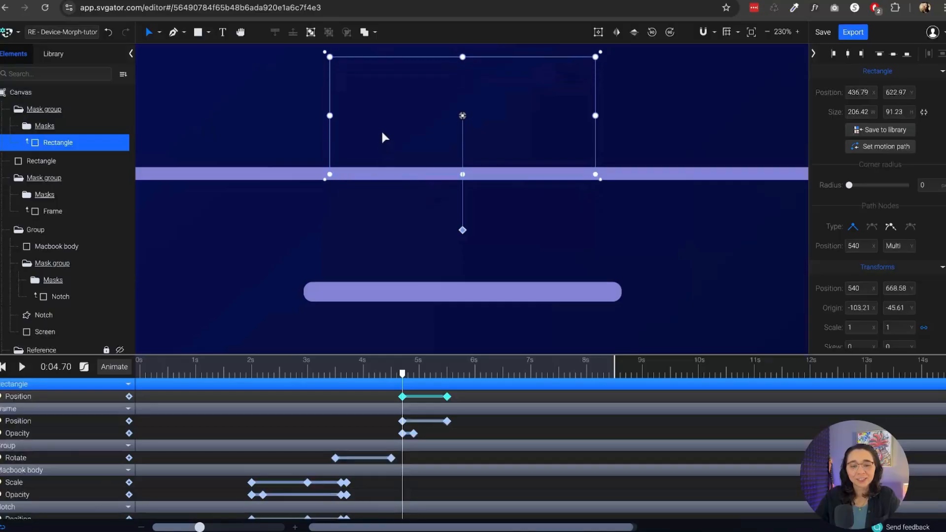
pyautogui.press('space')
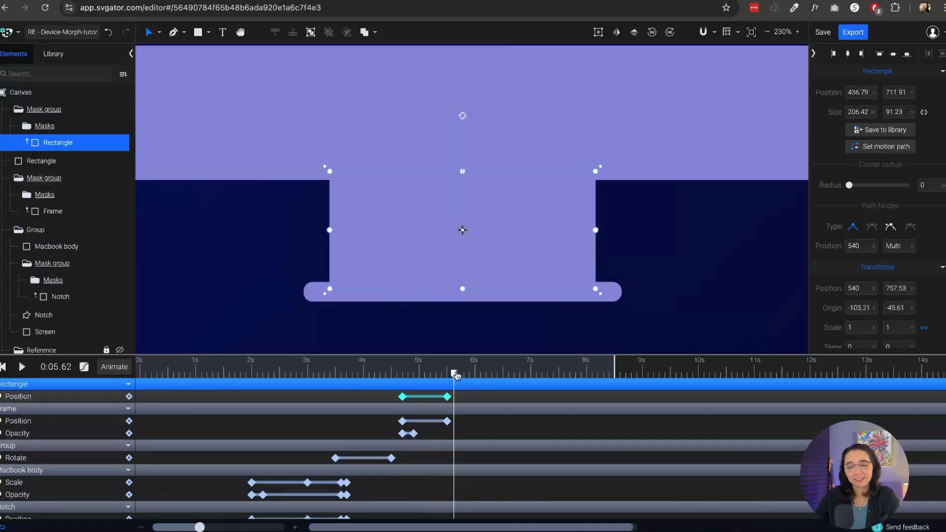
pyautogui.moveTo(455, 375); pyautogui.dragTo(403, 374)
pyautogui.press('space')
pyautogui.press('space')
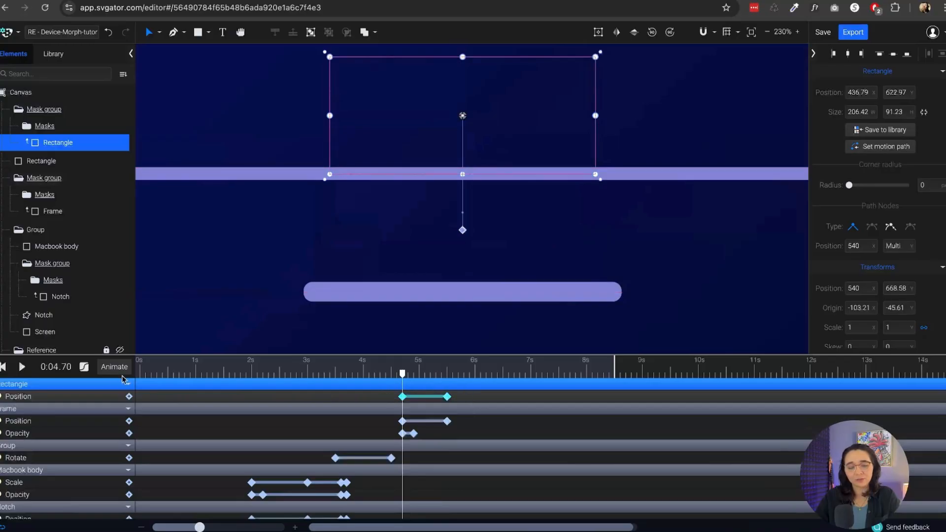
# Step: Apply Ease In Back to the stand rectangle's position keyframes, preview the motion, and return the playhead to 4.7 s
pyautogui.click(83, 367)
pyautogui.scroll(-7, 165, 324)
pyautogui.click(173, 316)
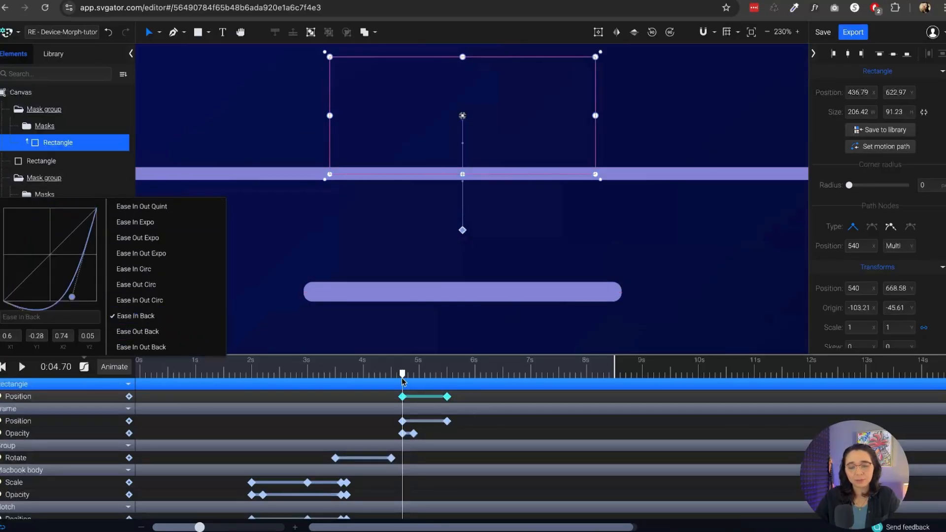
pyautogui.press('space')
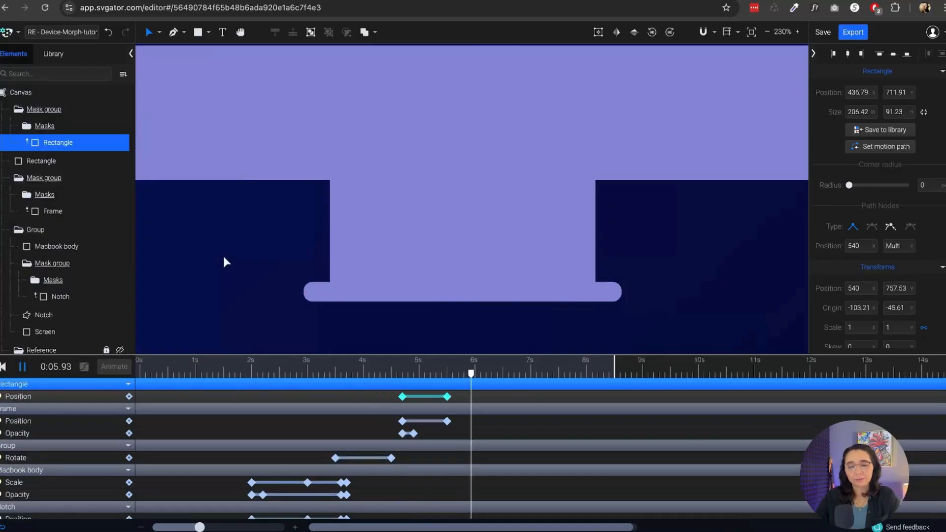
pyautogui.press('space')
pyautogui.moveTo(471, 373); pyautogui.dragTo(407, 387)
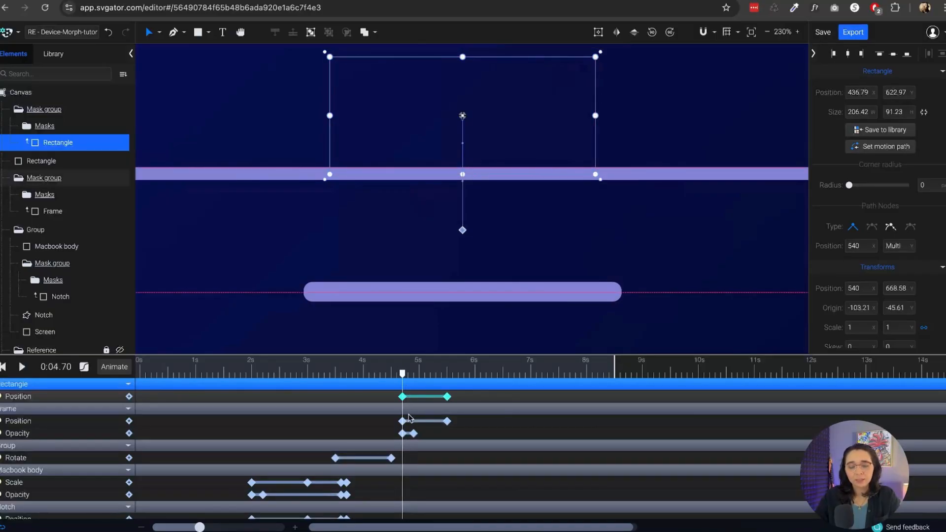
# Step: Add an Opacity animator to the stand rectangle with keyframes at 4.7 s and 4.9 s, and select the first one
pyautogui.click(115, 366)
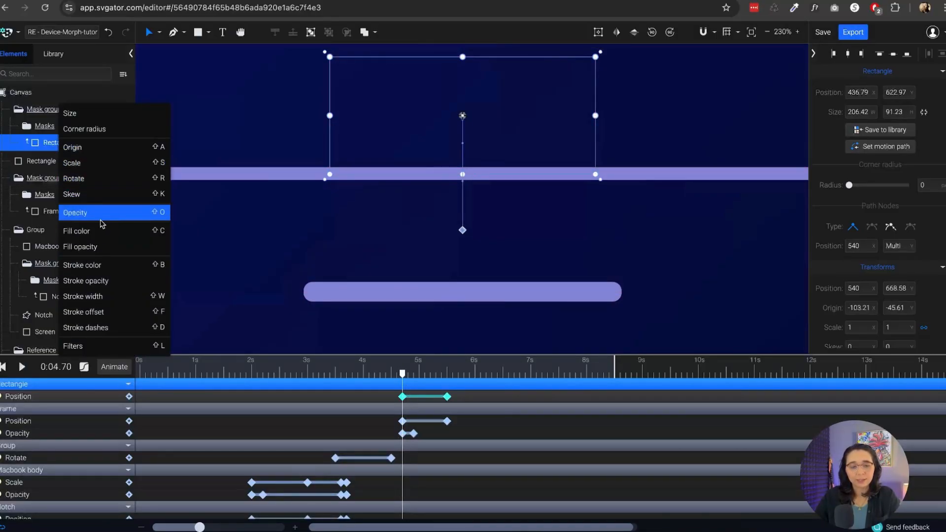
pyautogui.click(98, 212)
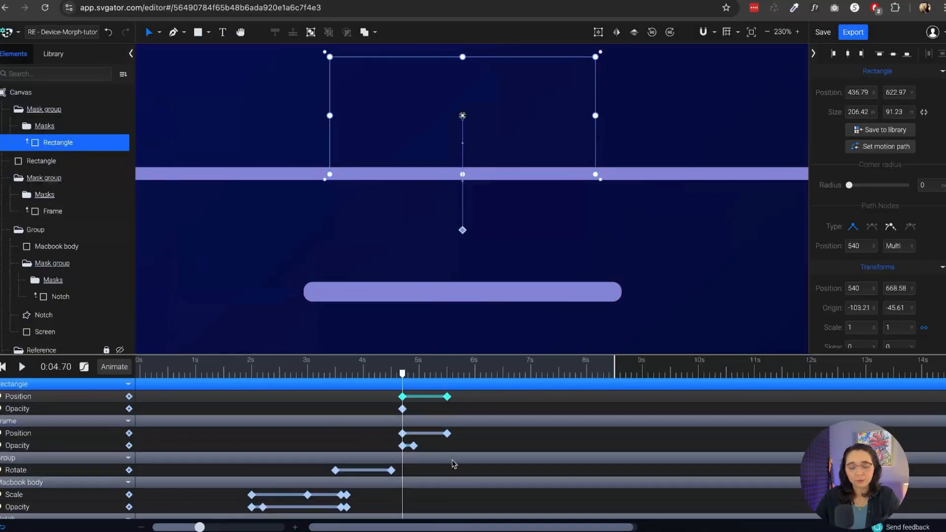
pyautogui.click(414, 376)
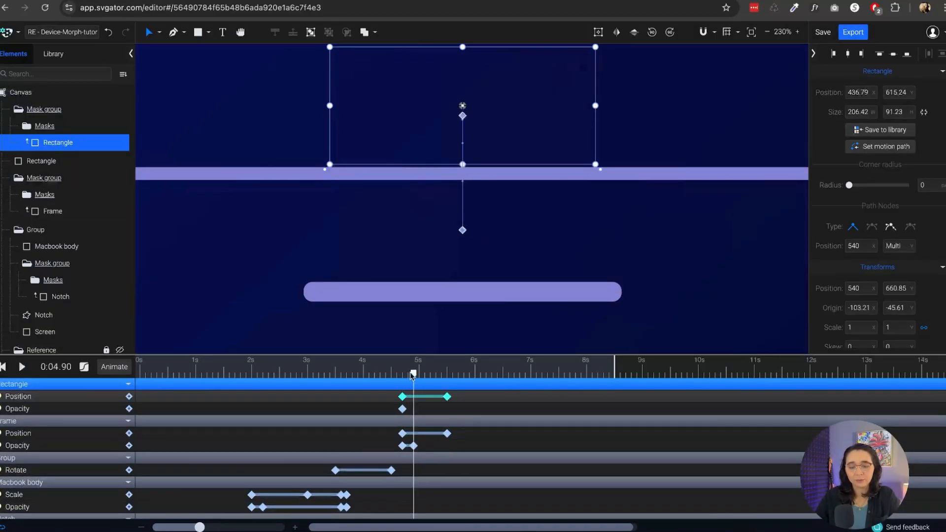
pyautogui.click(402, 409)
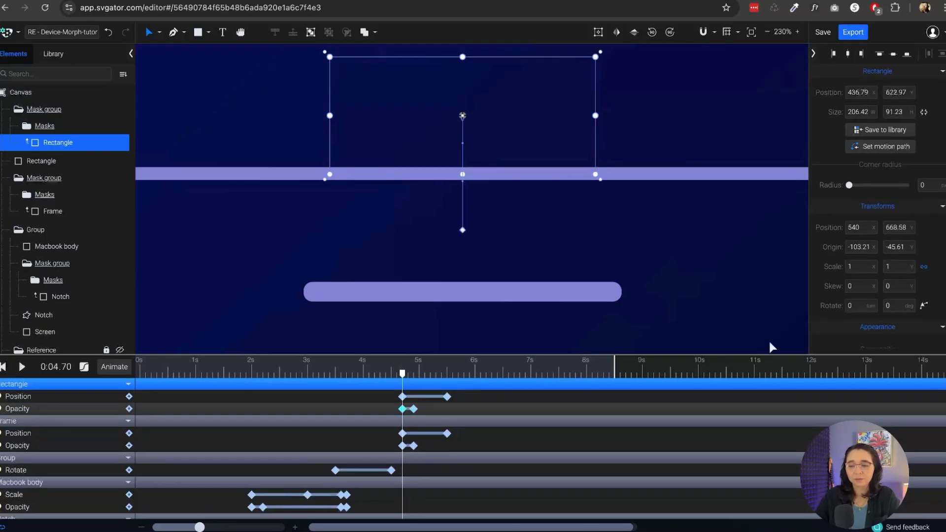
# Step: Set the stand rectangle's opacity to 0 at the 4.7 s keyframe and preview the motion
pyautogui.scroll(-5, 898, 227)
pyautogui.doubleClick(926, 113)
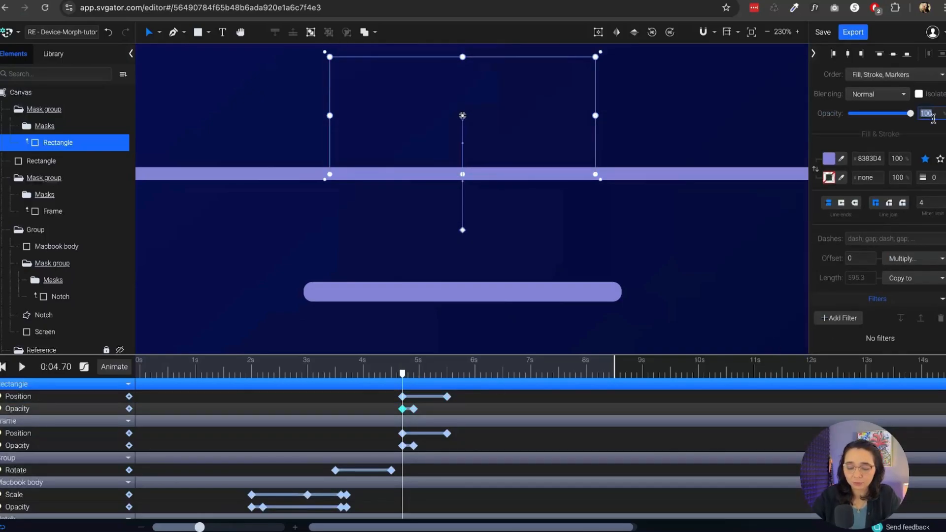
pyautogui.write('0')
pyautogui.press('Return')
pyautogui.press('space')
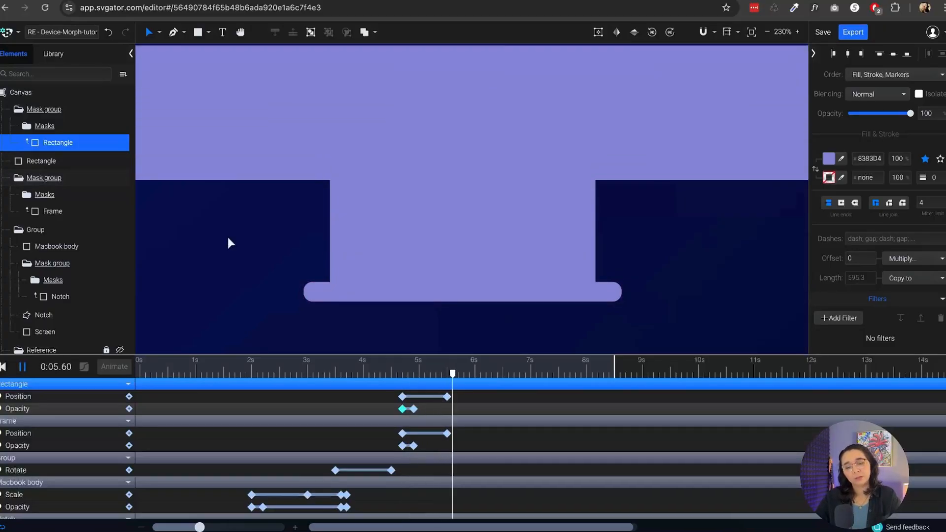
pyautogui.press('space')
pyautogui.scroll(-3, 427, 221)
pyautogui.moveTo(469, 378); pyautogui.dragTo(397, 376)
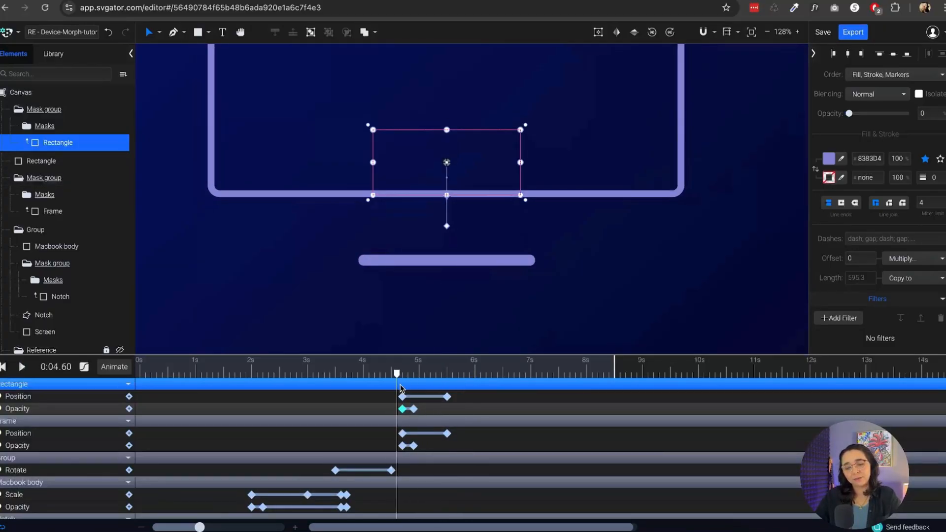
pyautogui.press('space')
pyautogui.press('space')
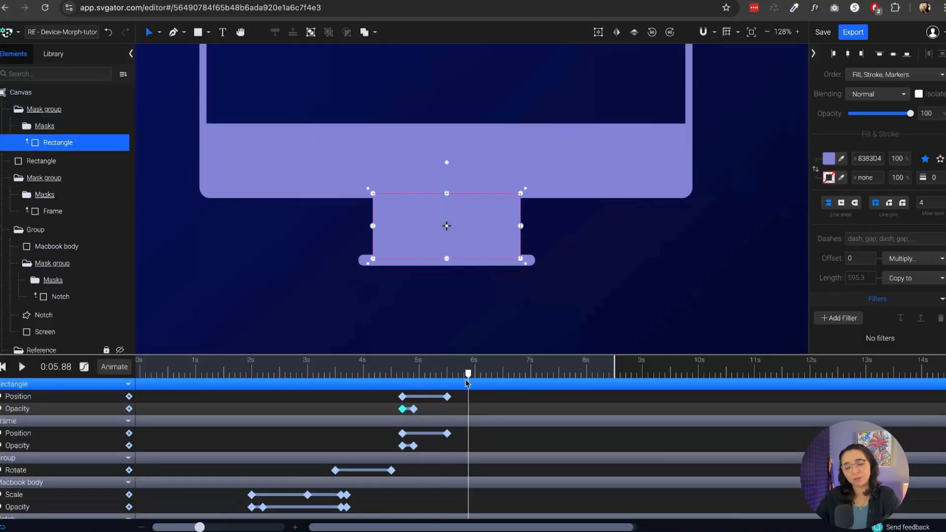
# Step: Shift the stand rectangle's position and opacity keyframes to start at 4.9 s, preview the motion, and return the playhead to 4.9 s
pyautogui.moveTo(468, 376); pyautogui.dragTo(402, 376)
pyautogui.moveTo(481, 413); pyautogui.dragTo(417, 401)
pyautogui.press('space')
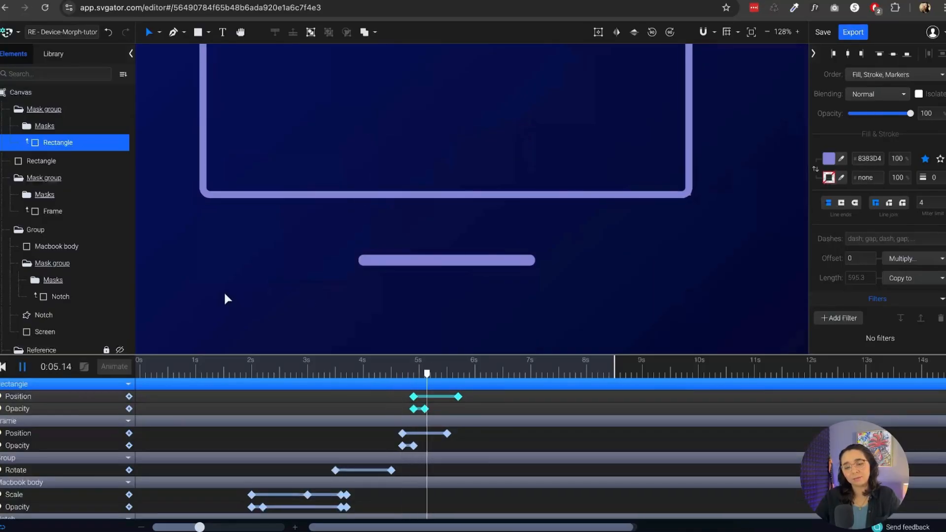
pyautogui.moveTo(477, 376); pyautogui.dragTo(413, 376)
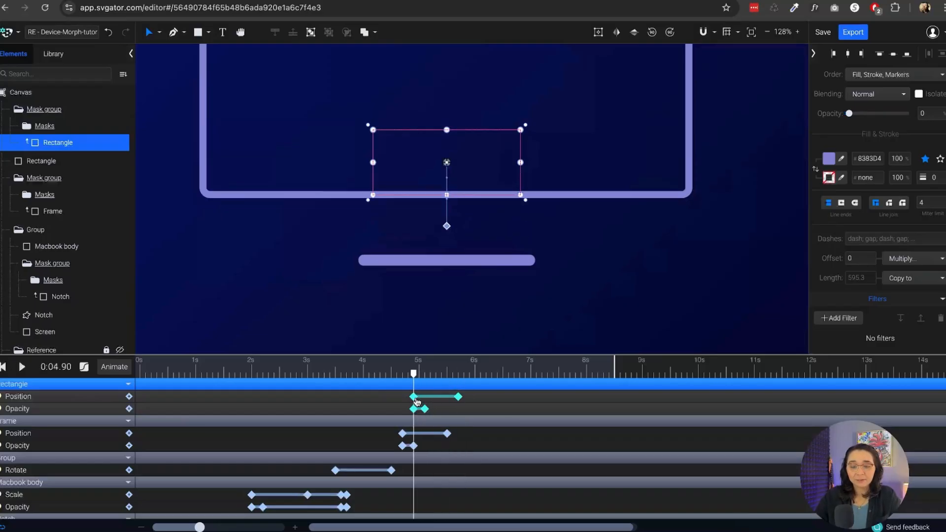
# Step: Collapse the stand and chin mask groups in the layer list and rename the base rectangle "Base b"
pyautogui.click(405, 261)
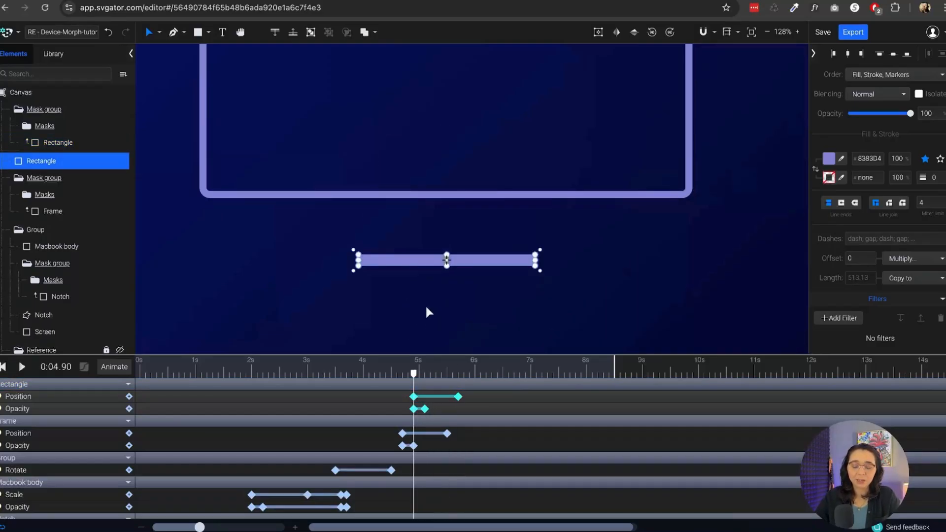
pyautogui.click(18, 111)
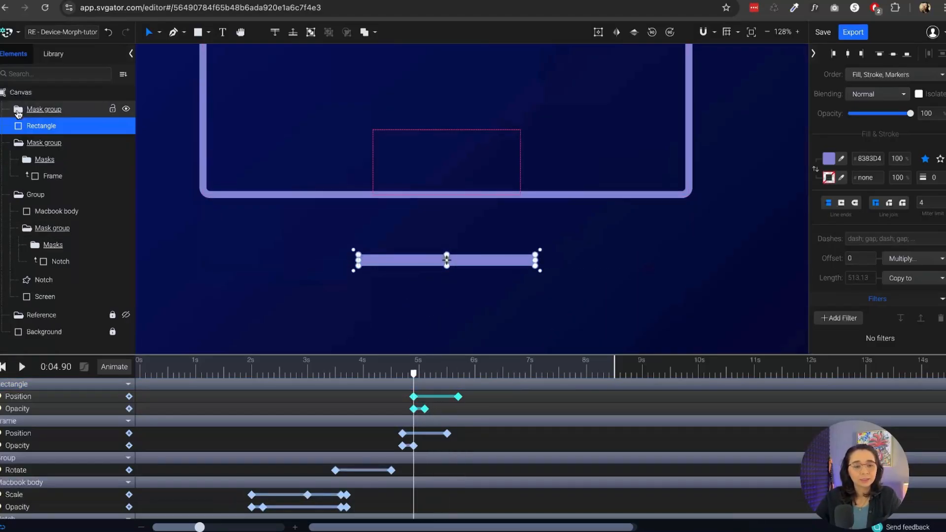
pyautogui.click(18, 143)
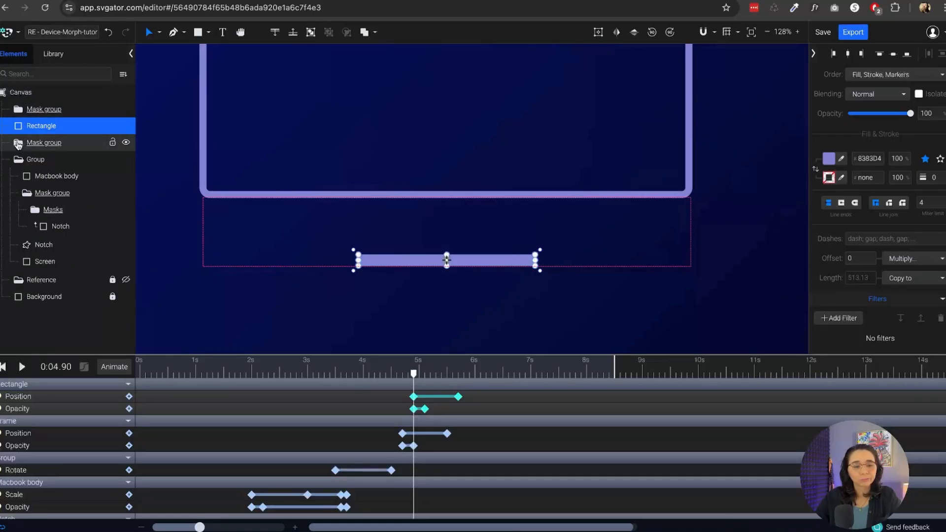
pyautogui.doubleClick(90, 128)
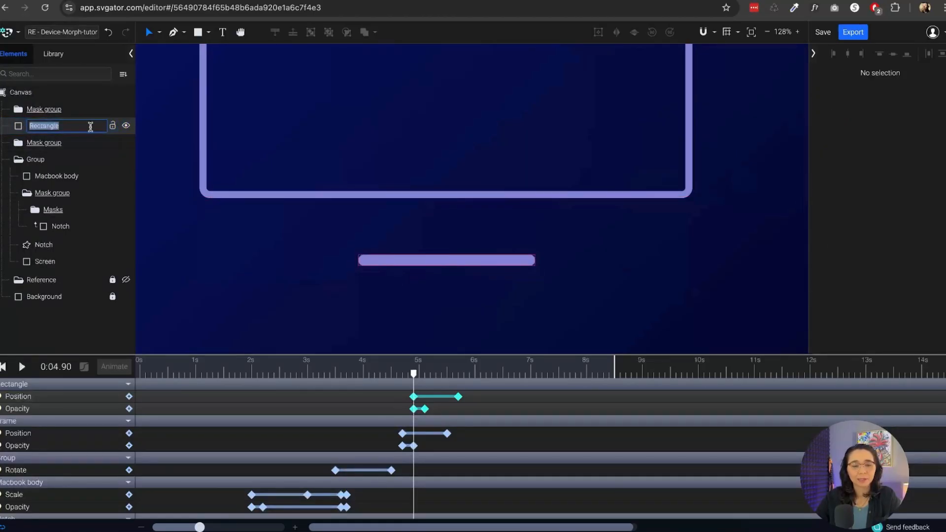
pyautogui.press('BackSpace')
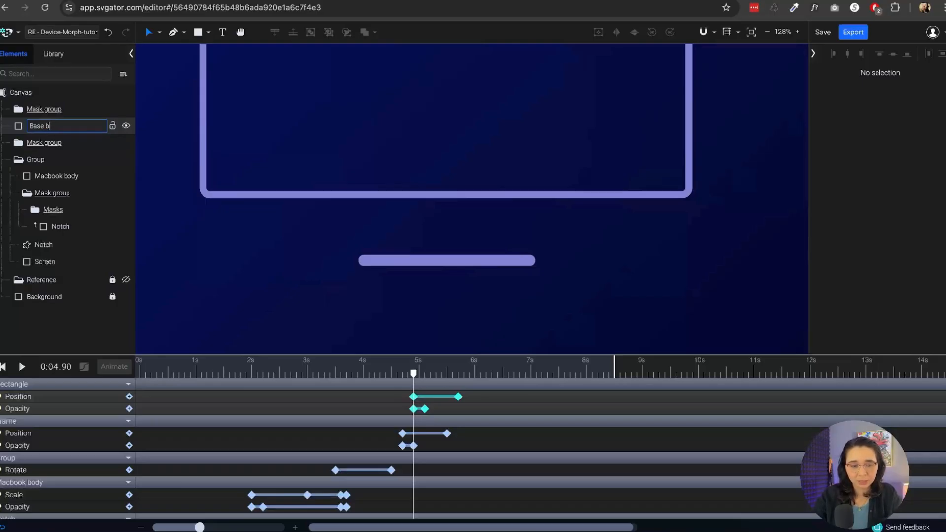
pyautogui.press('Return')
# Step: Place the playhead at 5.7 s and move Base b straight up to about Y 792 over the stand's lower edge
pyautogui.moveTo(414, 375); pyautogui.dragTo(463, 384)
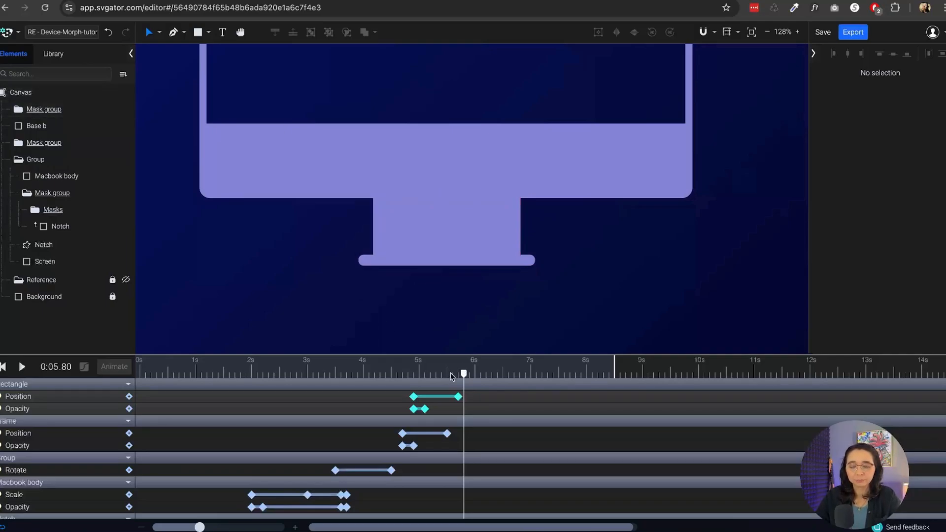
pyautogui.moveTo(463, 376); pyautogui.dragTo(459, 378)
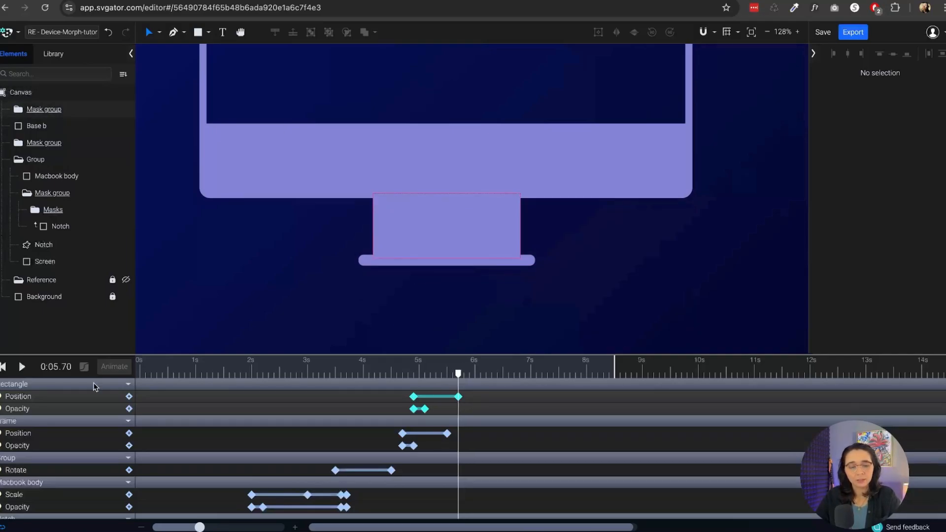
pyautogui.click(54, 127)
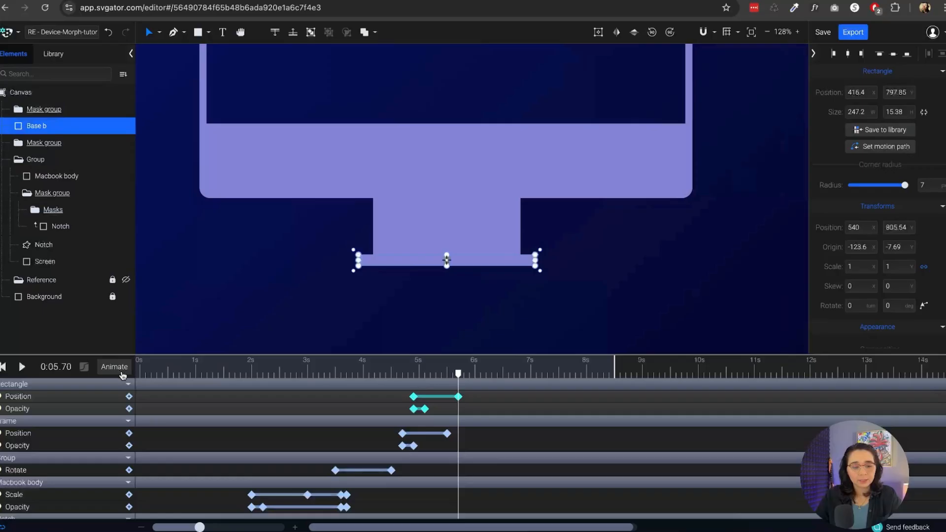
pyautogui.click(116, 368)
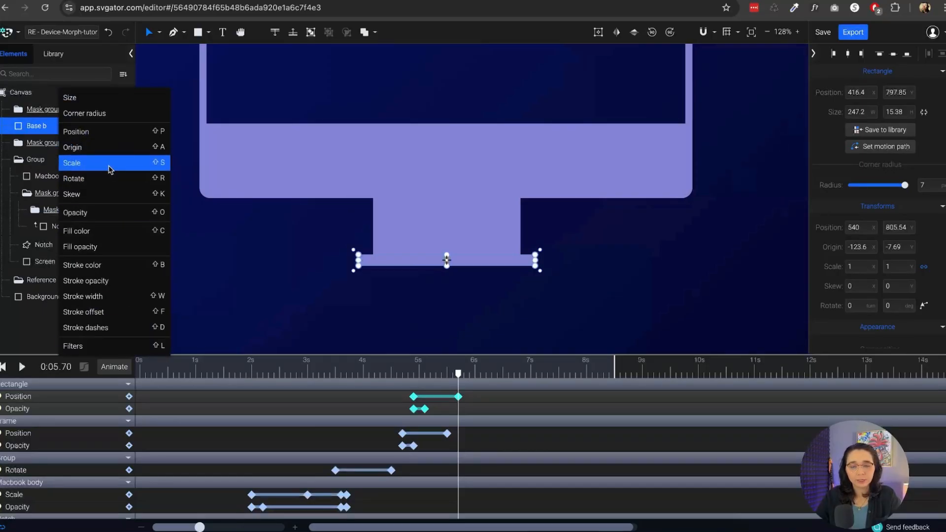
pyautogui.click(159, 32)
pyautogui.click(397, 271)
pyautogui.scroll(3, 413, 262)
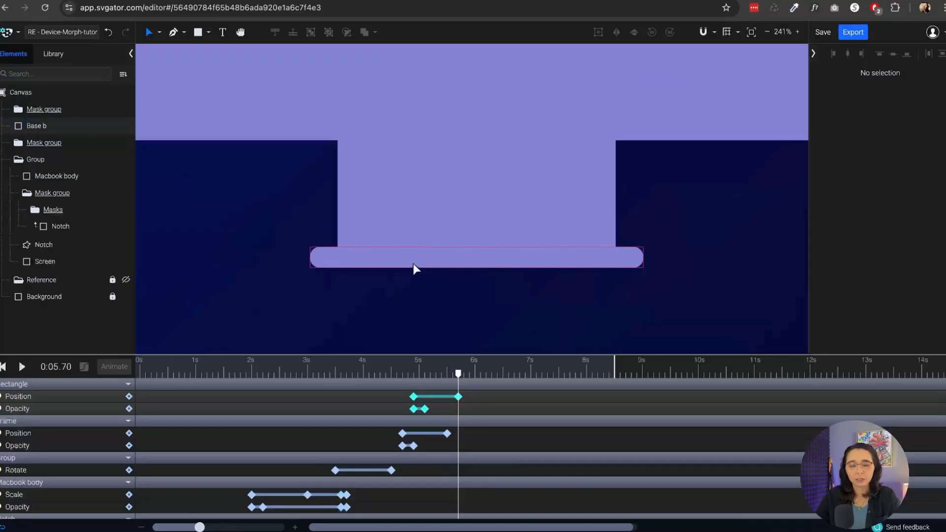
pyautogui.moveTo(404, 263)
pyautogui.mouseDown()
pyautogui.moveTo(403, 245)
pyautogui.moveTo(404, 255)
pyautogui.mouseUp()
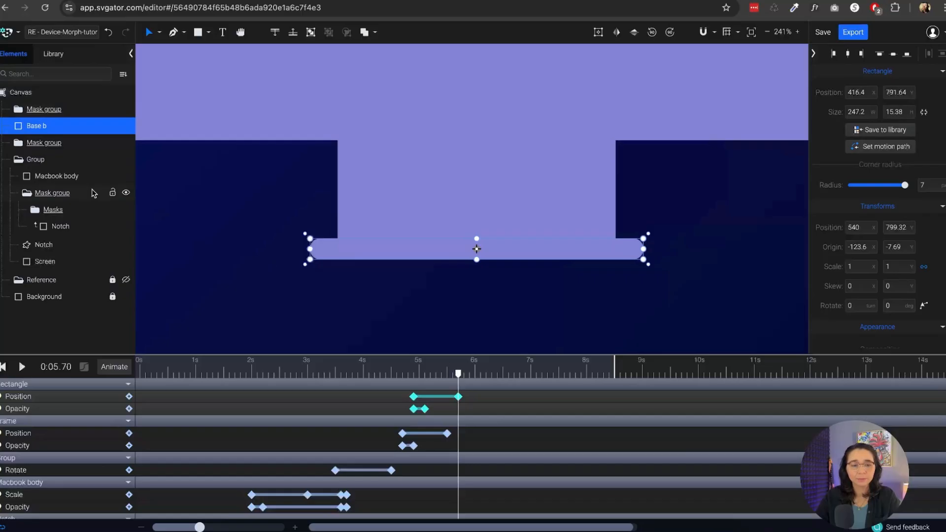
# Step: Add a Scale animator to Base b at 5.7 s and move the base straight up to about Y 788
pyautogui.click(115, 366)
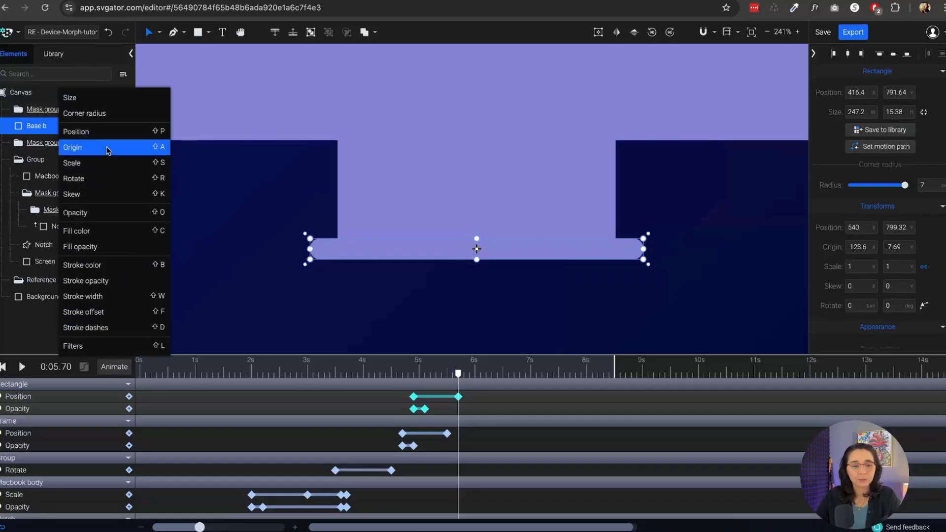
pyautogui.click(101, 163)
pyautogui.click(422, 254)
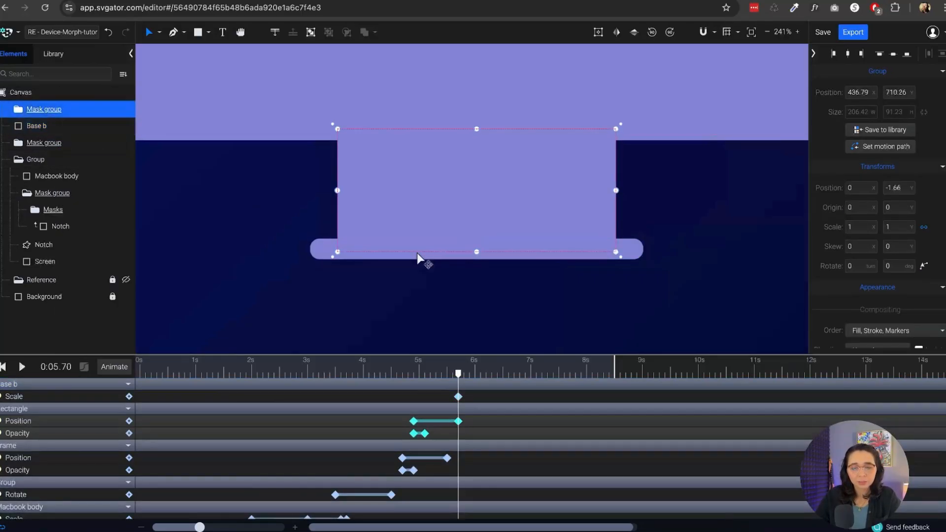
pyautogui.doubleClick(320, 249)
pyautogui.moveTo(321, 249); pyautogui.dragTo(320, 244)
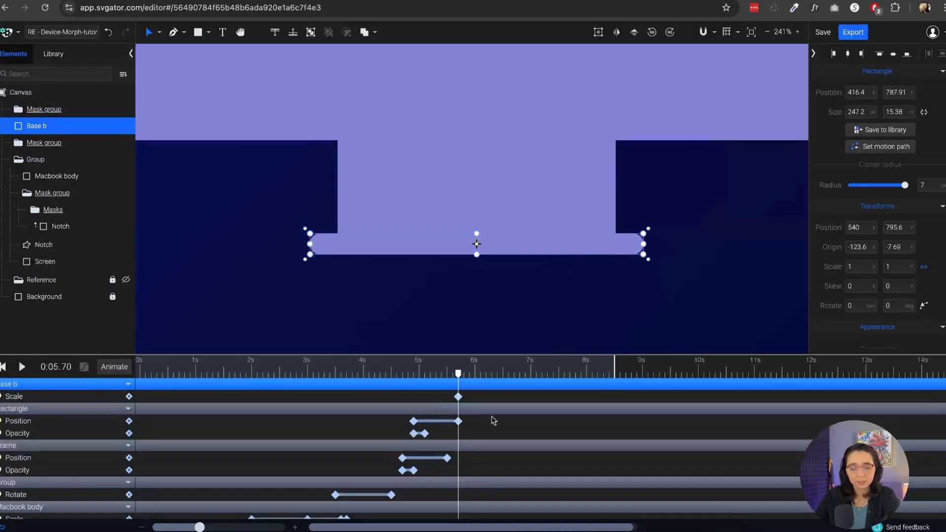
# Step: Place a second scale keyframe for Base b at 6.5 s and shrink the base proportionally to about 0.57 scale at 5.7 s
pyautogui.click(459, 397)
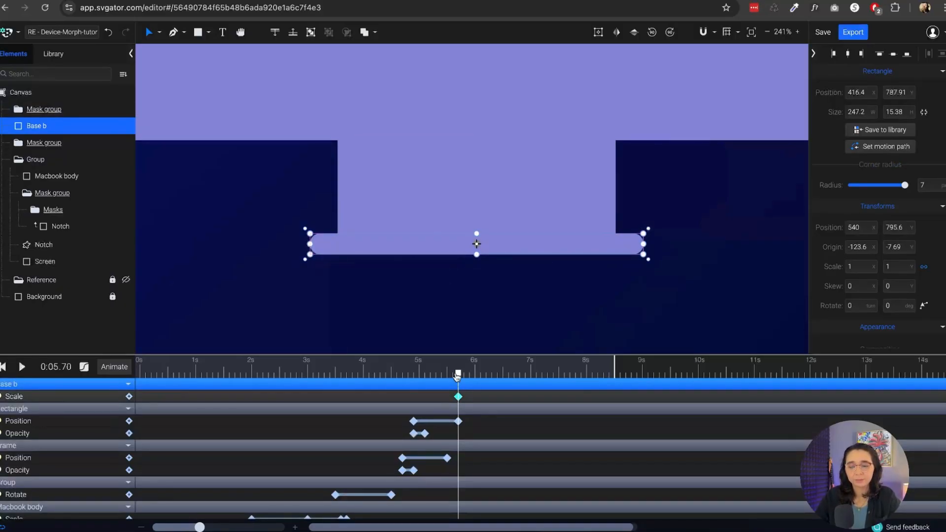
pyautogui.moveTo(458, 375)
pyautogui.mouseDown()
pyautogui.moveTo(503, 377)
pyautogui.moveTo(459, 376)
pyautogui.mouseUp()
pyautogui.hotkey('ctrl', 'v')
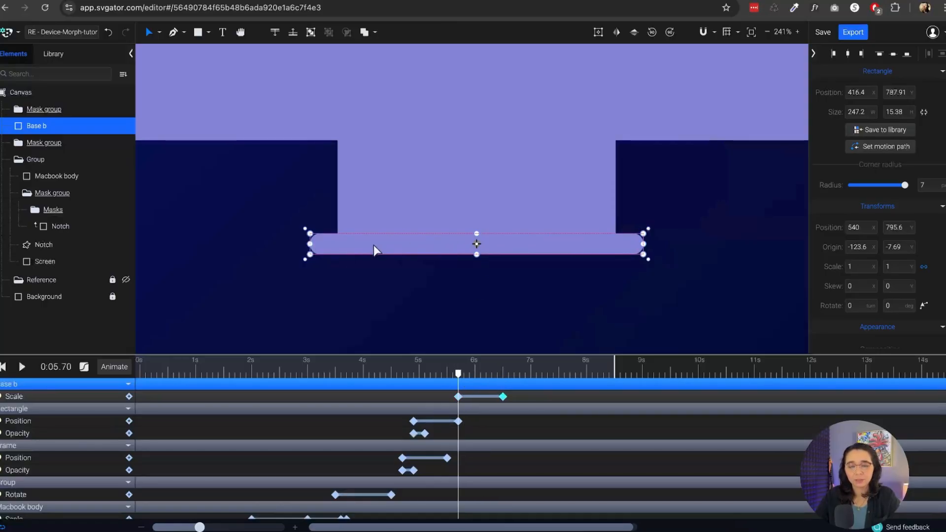
pyautogui.moveTo(309, 245); pyautogui.dragTo(383, 241)
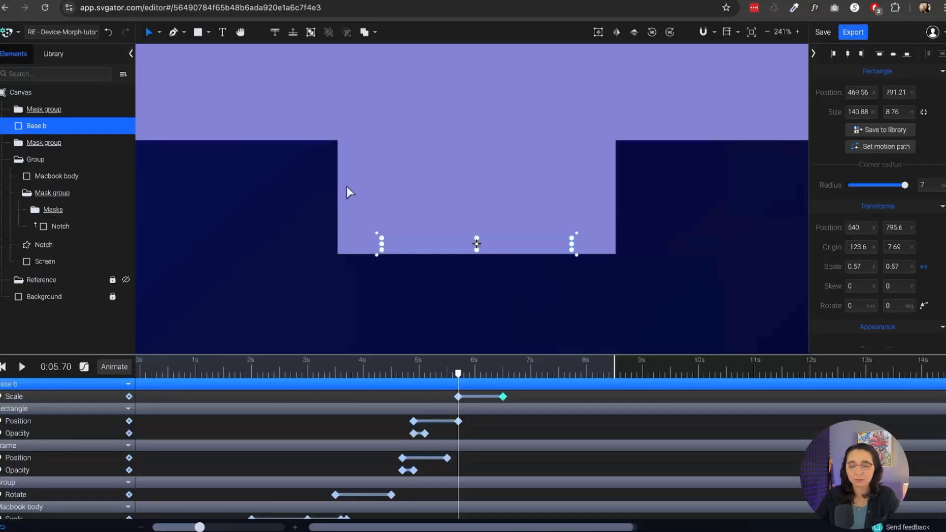
# Step: Add an Opacity animator to Base b with keyframes at 5.7 s and 5.9 s, setting the first one to 0
pyautogui.click(110, 367)
pyautogui.click(95, 212)
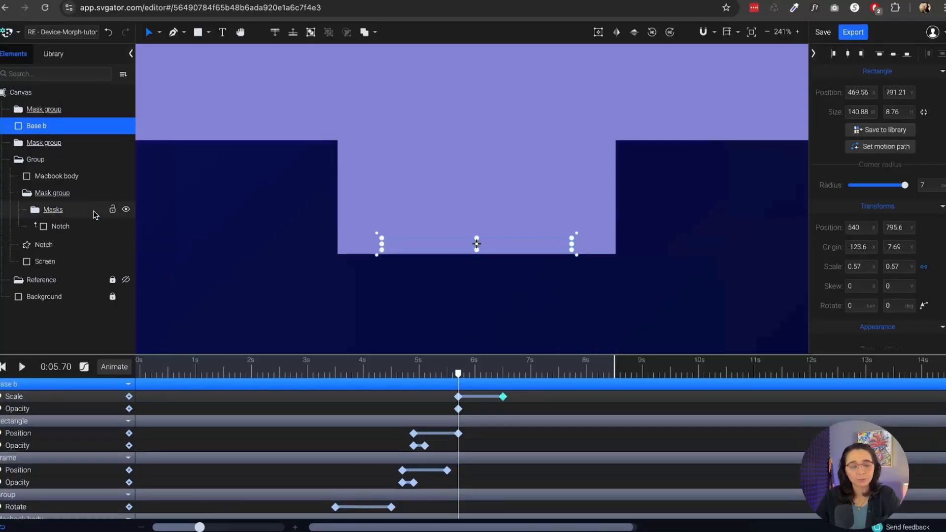
pyautogui.click(458, 409)
pyautogui.moveTo(459, 375)
pyautogui.mouseDown()
pyautogui.moveTo(469, 375)
pyautogui.moveTo(459, 375)
pyautogui.mouseUp()
pyautogui.hotkey('ctrl', 'v')
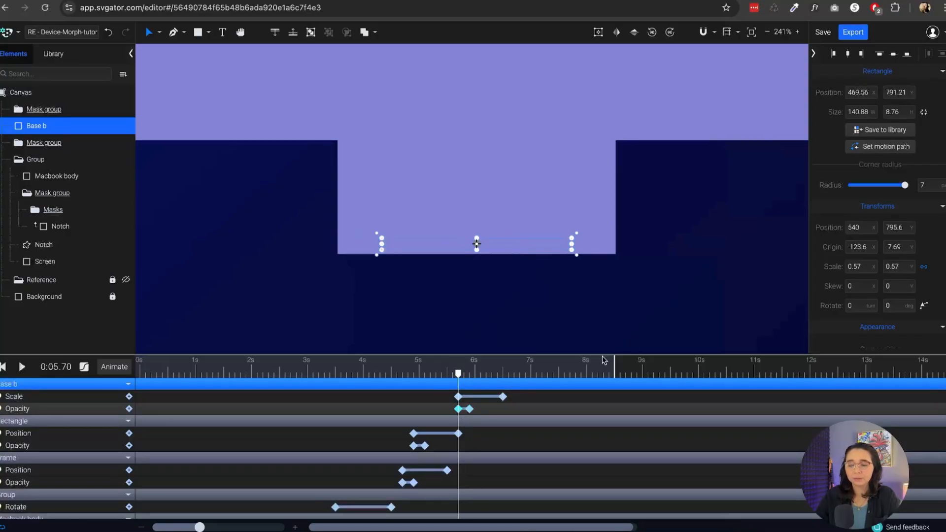
pyautogui.scroll(-5, 922, 184)
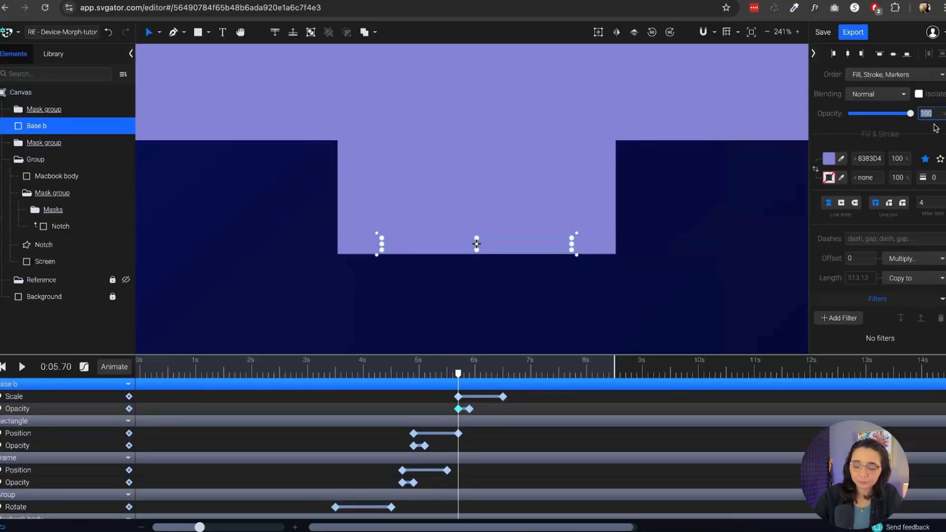
pyautogui.write('0')
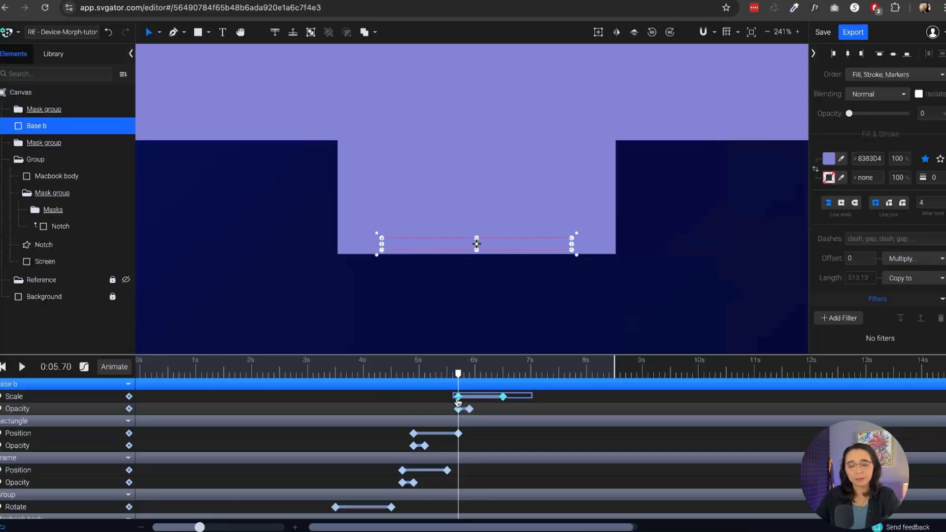
# Step: Apply Ease In Out Back to both of Base b's scale keyframes and preview the motion from about 4.8 s
pyautogui.click(485, 397)
pyautogui.click(128, 384)
pyautogui.click(84, 367)
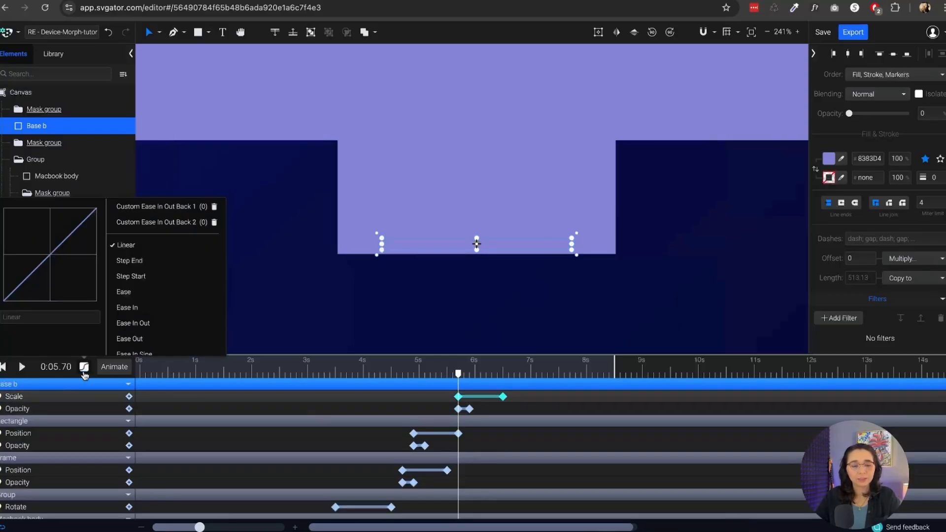
pyautogui.scroll(-5, 163, 316)
pyautogui.click(142, 347)
pyautogui.moveTo(466, 377); pyautogui.dragTo(408, 375)
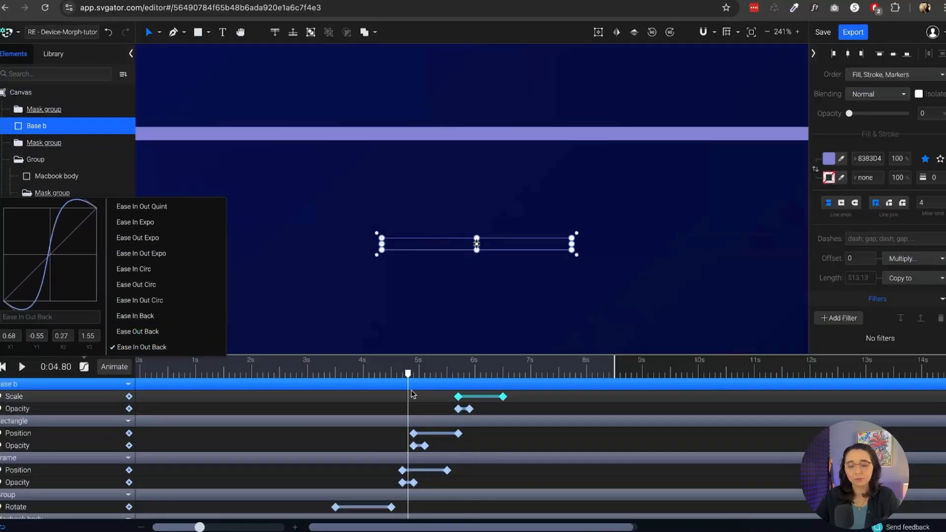
pyautogui.press('space')
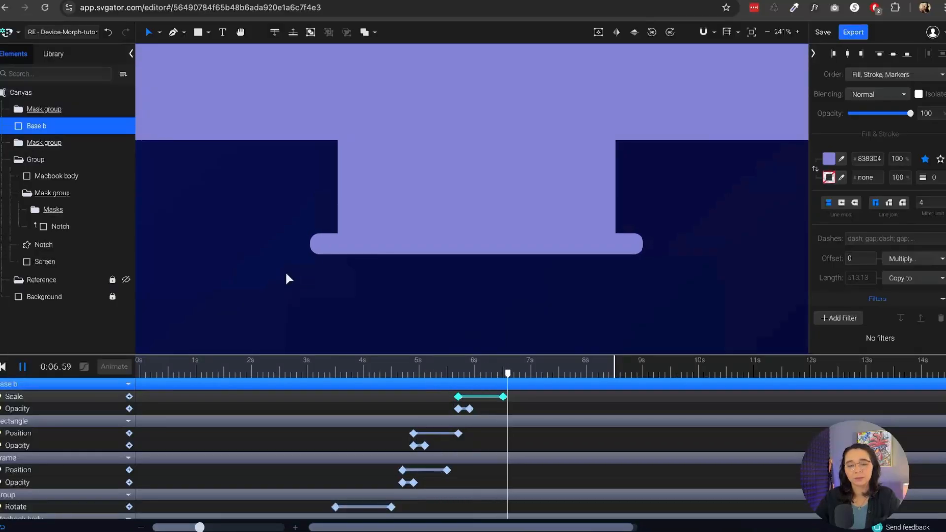
pyautogui.press('space')
pyautogui.click(432, 392)
pyautogui.press('space')
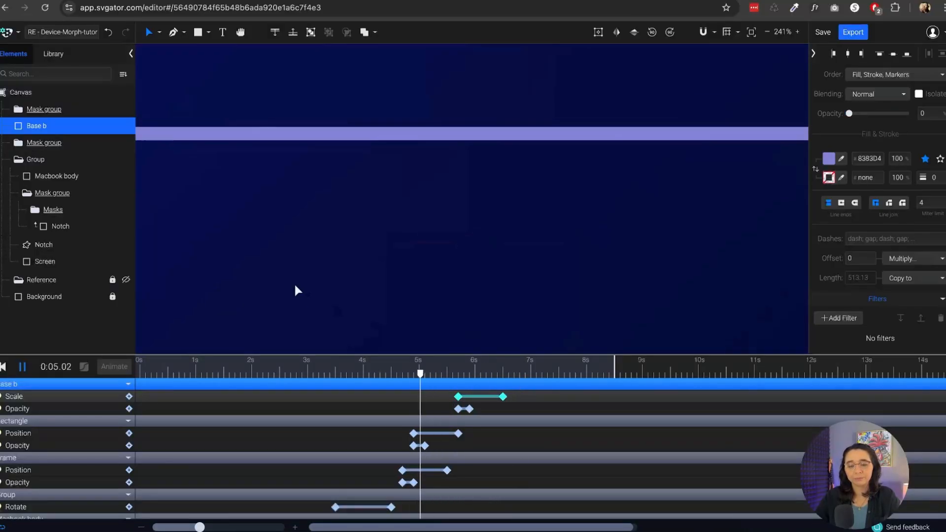
pyautogui.press('space')
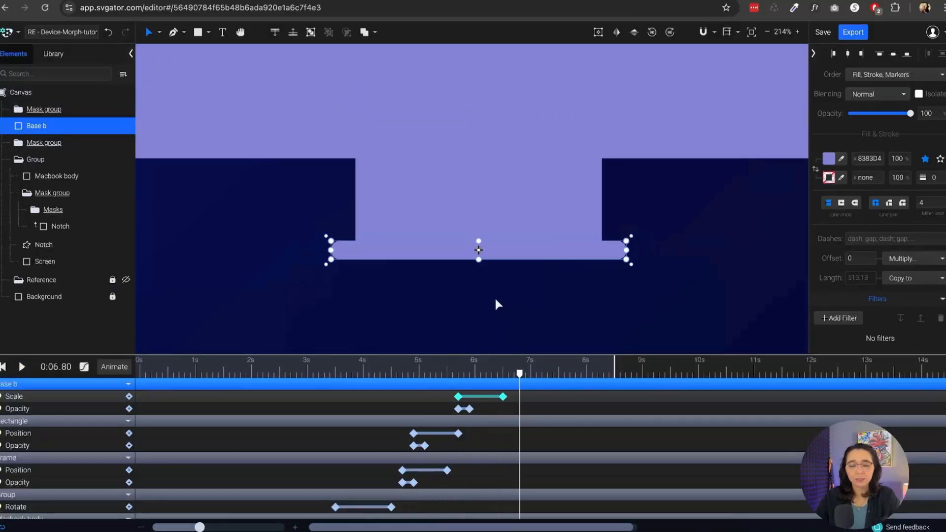
# Step: Deselect everything and play the iMac build-up, followed by the whole animation from 0 s, with the full artwork in view
pyautogui.scroll(-5, 495, 296)
pyautogui.click(772, 172)
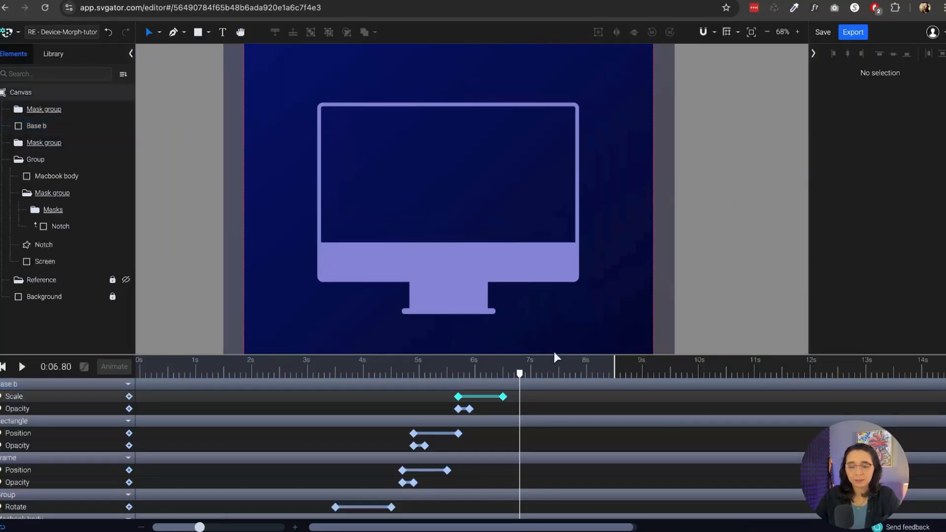
pyautogui.click(424, 373)
pyautogui.press('space')
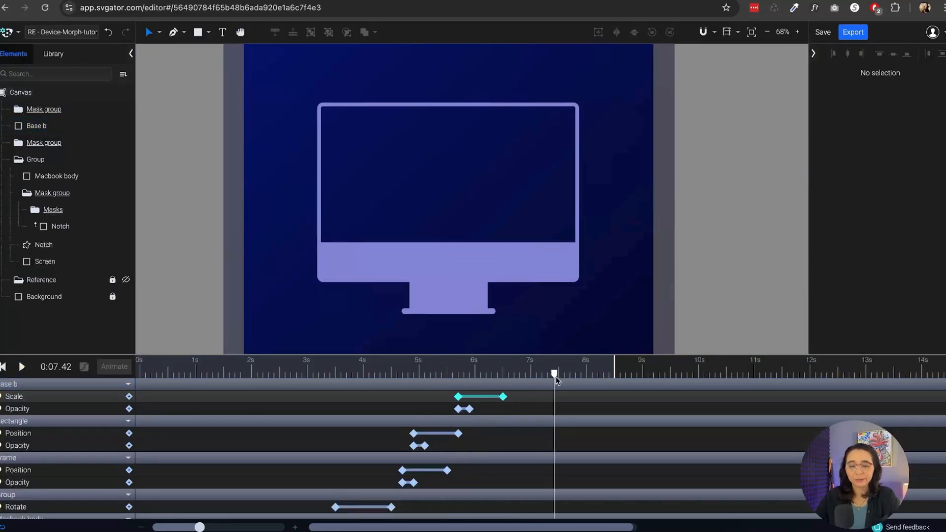
pyautogui.moveTo(552, 375); pyautogui.dragTo(135, 430)
pyautogui.press('space')
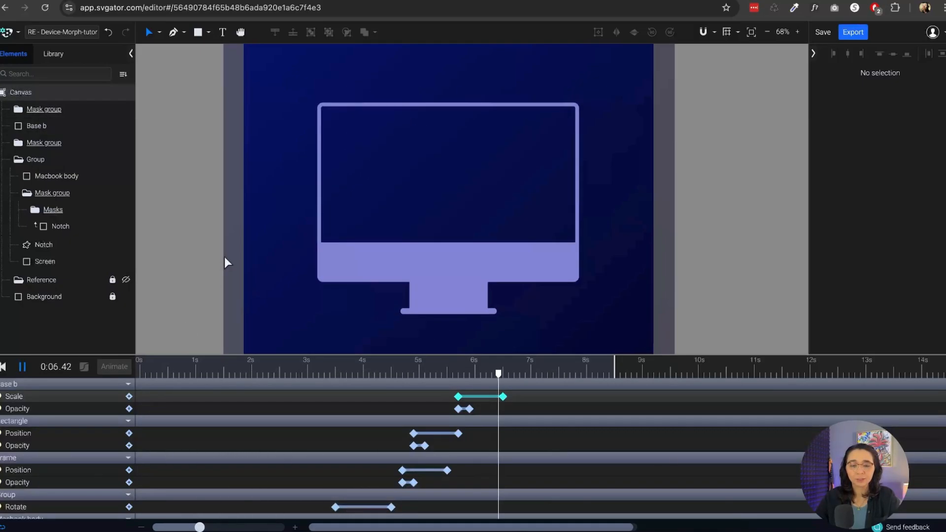
pyautogui.press('space')
pyautogui.moveTo(529, 374); pyautogui.dragTo(503, 378)
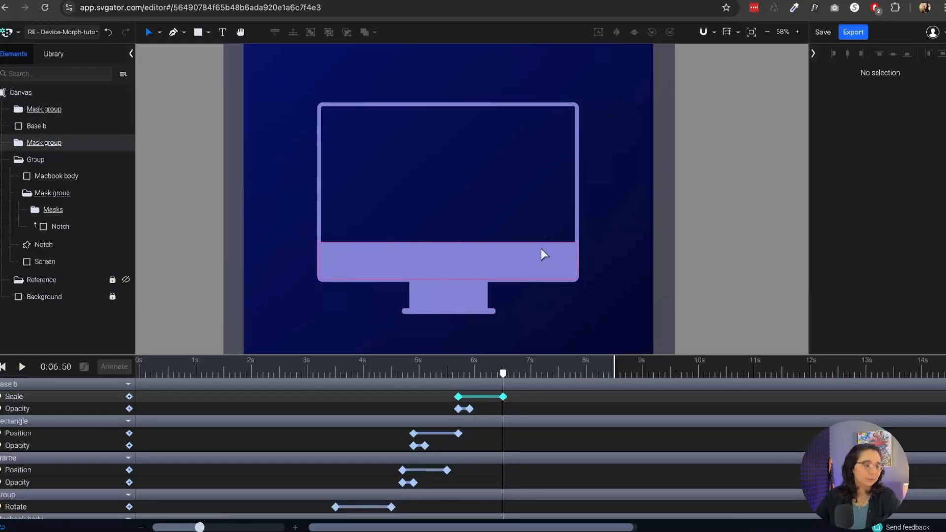
pyautogui.scroll(-3, 531, 161)
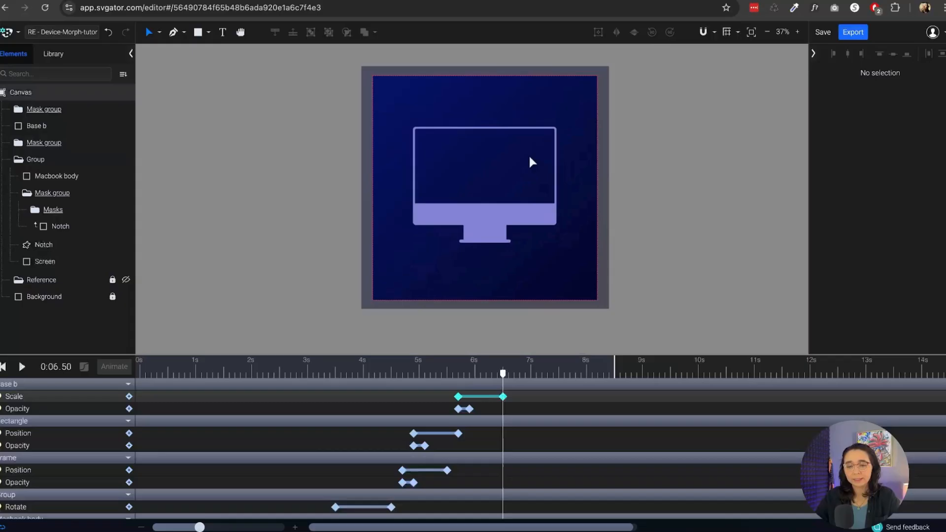
pyautogui.scroll(2, 531, 177)
pyautogui.scroll(2, 532, 196)
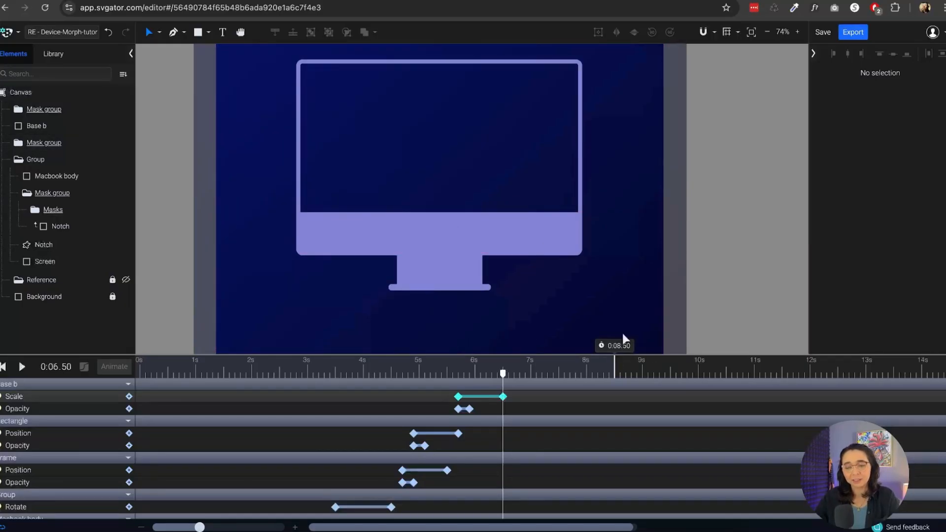
pyautogui.scroll(-3, 736, 213)
pyautogui.press('h')
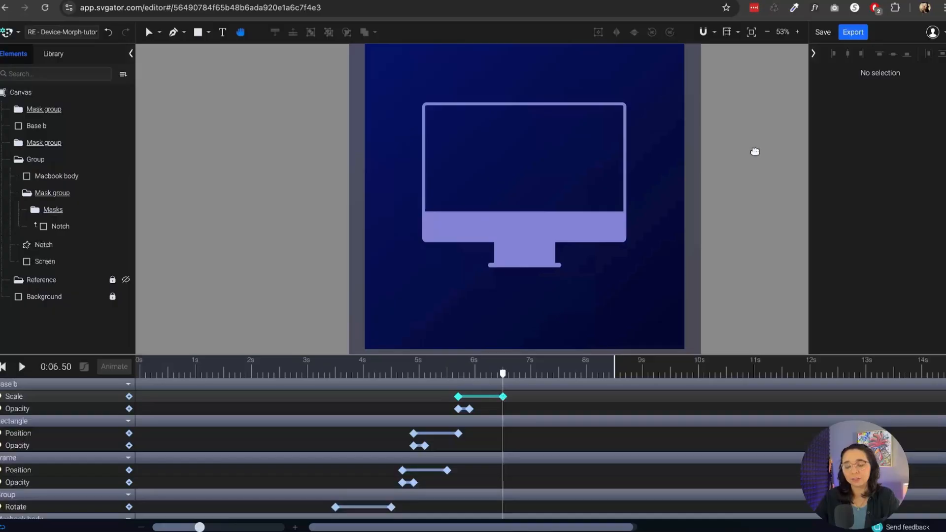
pyautogui.scroll(1, 700, 159)
pyautogui.moveTo(755, 151); pyautogui.dragTo(680, 159)
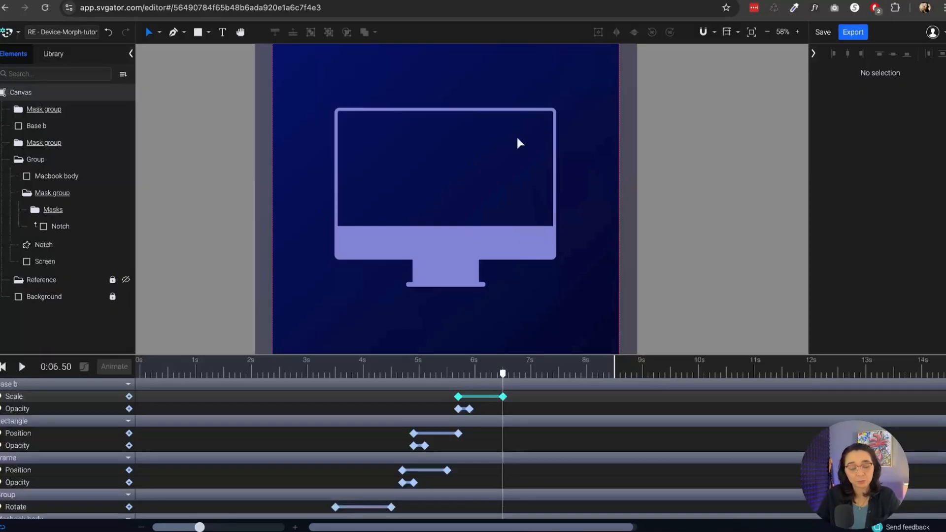
pyautogui.scroll(-2, 557, 447)
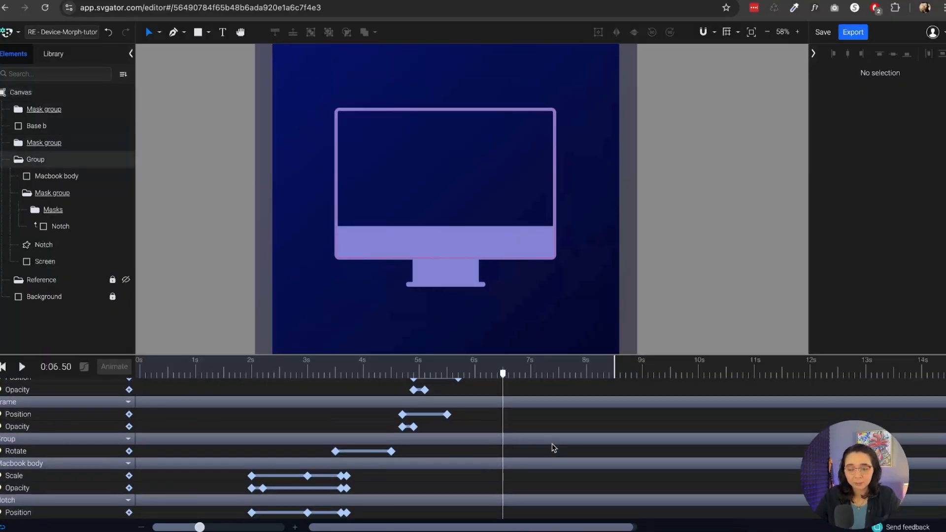
pyautogui.scroll(3, 551, 445)
# Step: Duplicate Base b's full-size Scale keyframe from 6.5 s and its visible Opacity keyframe from 5.9 s at 7 s
pyautogui.moveTo(504, 374); pyautogui.dragTo(532, 399)
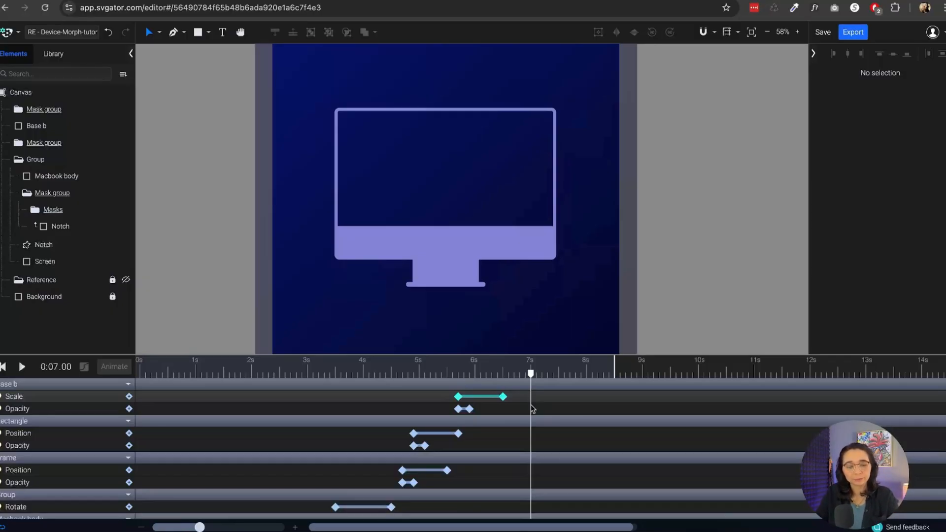
pyautogui.click(533, 408)
pyautogui.moveTo(531, 374); pyautogui.dragTo(532, 377)
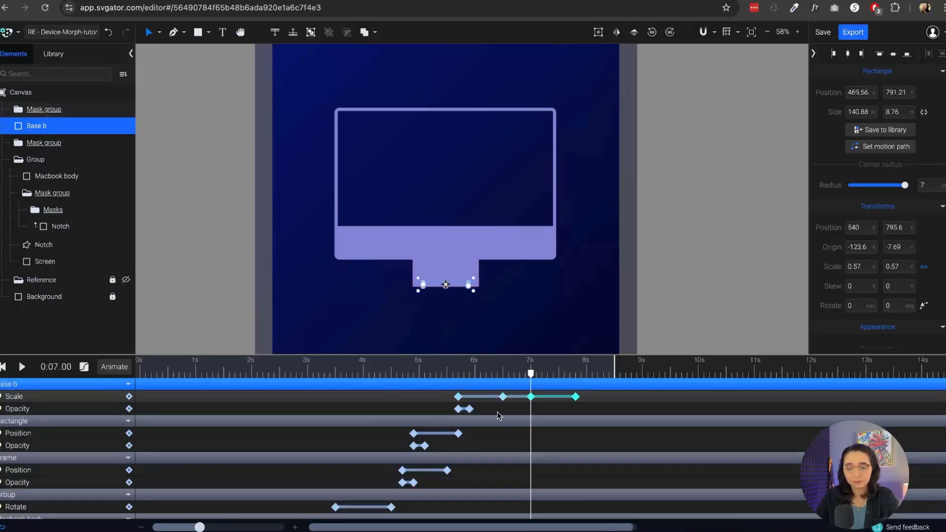
pyautogui.click(502, 397)
pyautogui.hotkey('ctrl', 'c')
pyautogui.hotkey('ctrl', 'v')
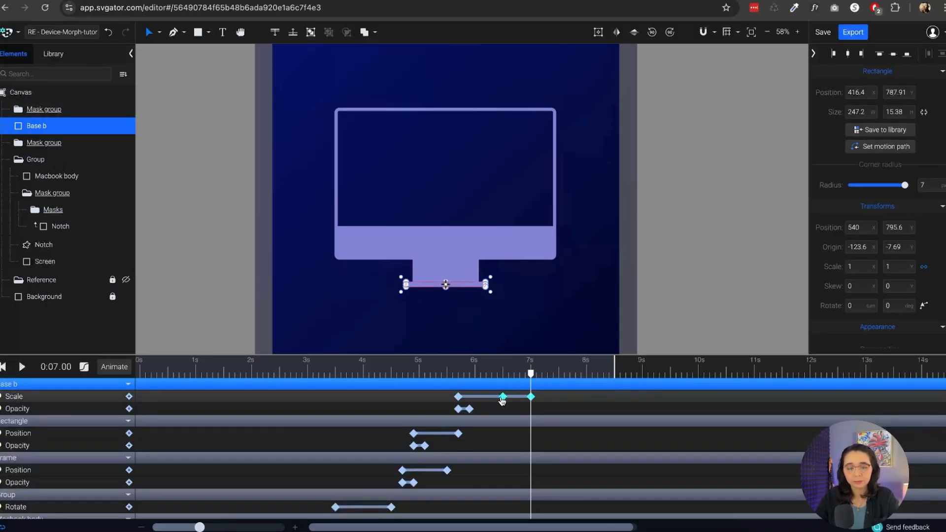
pyautogui.click(470, 409)
pyautogui.hotkey('ctrl', 'c')
pyautogui.hotkey('ctrl', 'v')
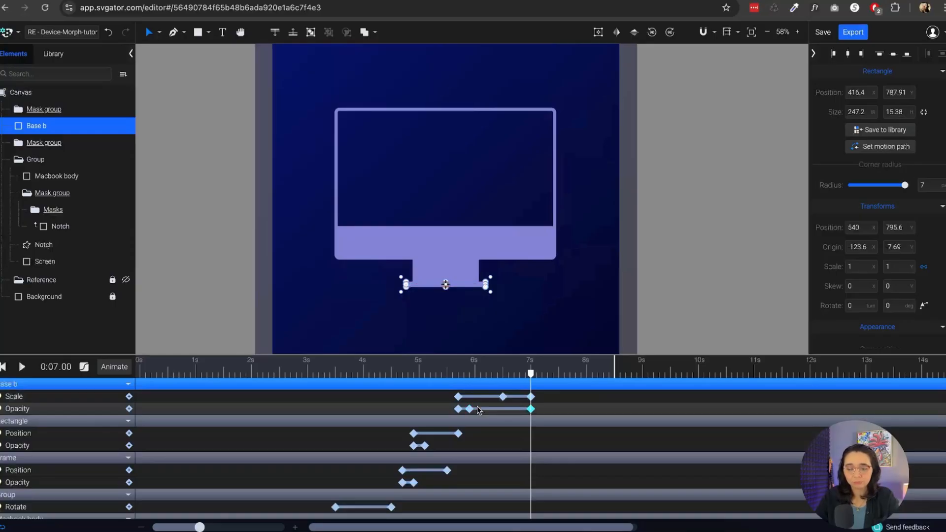
pyautogui.moveTo(445, 447)
pyautogui.mouseDown()
pyautogui.moveTo(416, 432)
pyautogui.moveTo(432, 437)
pyautogui.mouseUp()
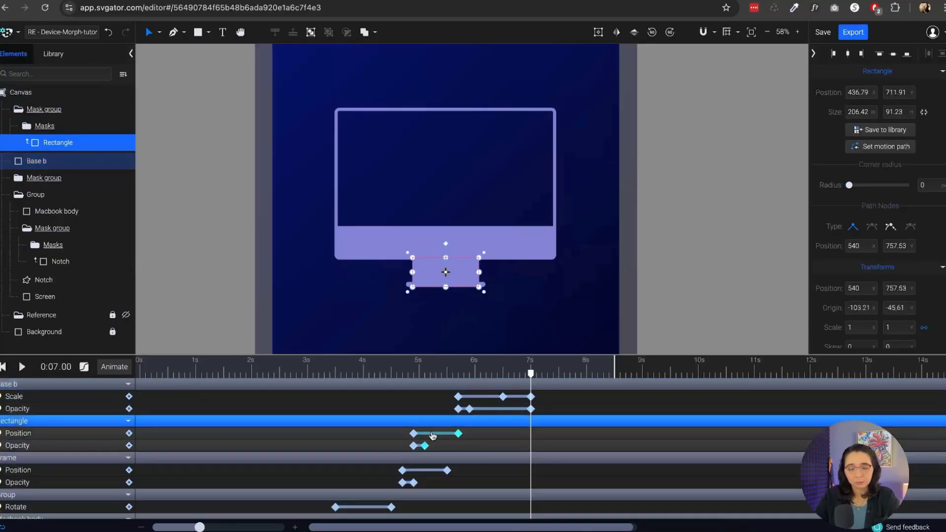
pyautogui.hotkey('ctrl', 'c')
pyautogui.hotkey('ctrl', 'v')
pyautogui.hotkey('ctrl', 'z')
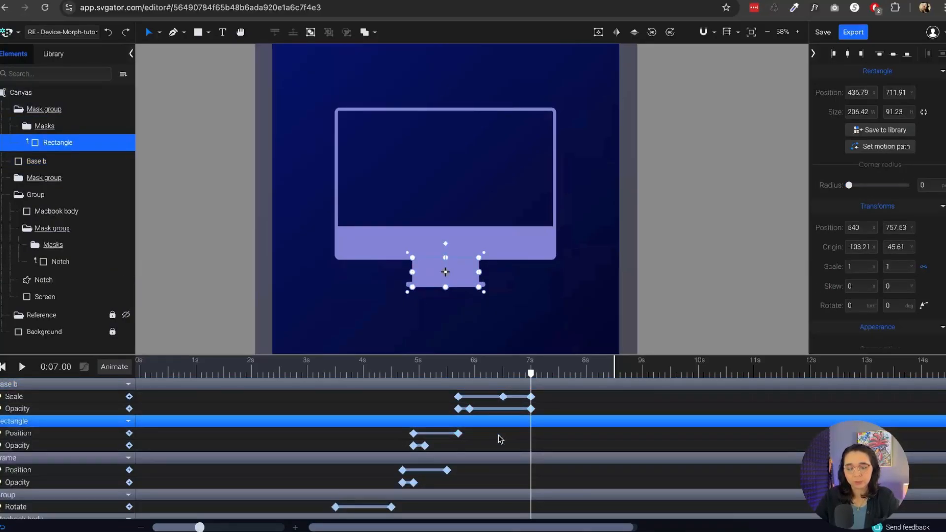
# Step: Duplicate the stand Rectangle's 5.7 s Position keyframe and 5.1 s Opacity keyframe at 7 s, one by one, and check the motion
pyautogui.click(459, 434)
pyautogui.hotkey('ctrl', 'c')
pyautogui.hotkey('ctrl', 'v')
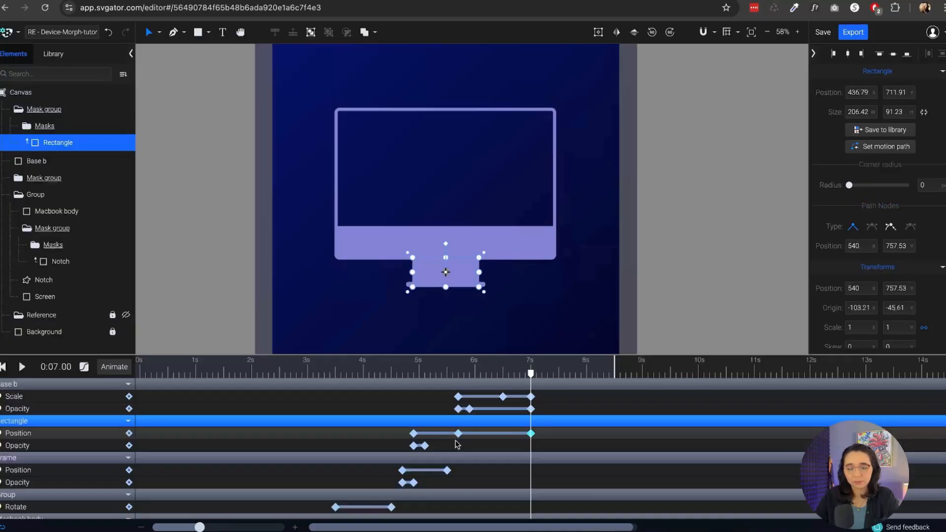
pyautogui.click(425, 446)
pyautogui.hotkey('ctrl', 'c')
pyautogui.hotkey('ctrl', 'v')
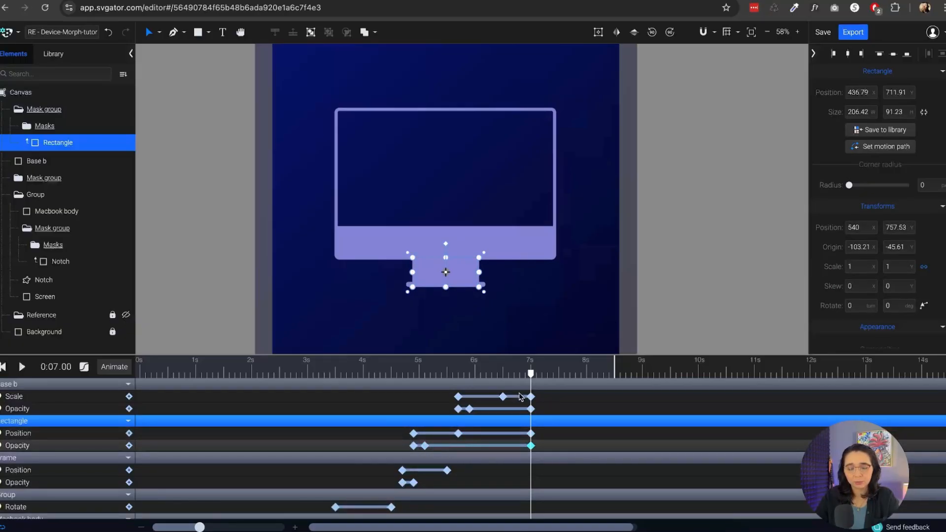
pyautogui.moveTo(531, 378); pyautogui.dragTo(418, 408)
pyautogui.press('space')
# Step: Duplicate the chin Frame's 5.5 s Position keyframe and 4.9 s Opacity keyframe at 7 s
pyautogui.click(446, 471)
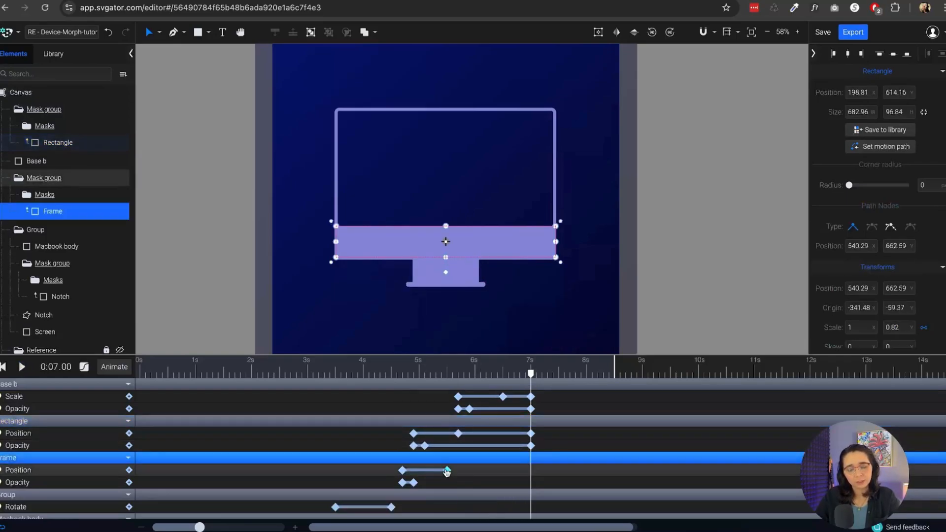
pyautogui.hotkey('ctrl', 'c')
pyautogui.hotkey('ctrl', 'v')
pyautogui.click(414, 484)
pyautogui.hotkey('ctrl', 'c')
pyautogui.hotkey('ctrl', 'v')
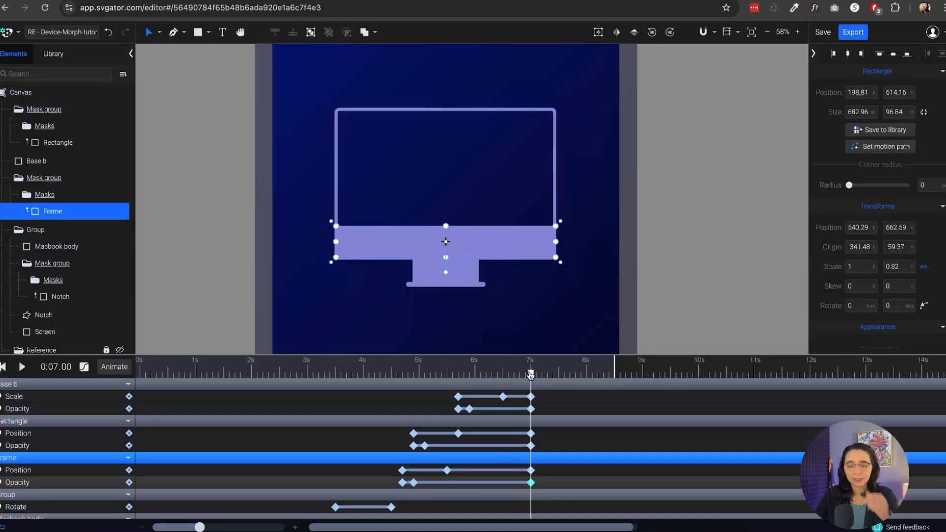
# Step: Duplicate Base b's full-size Scale keyframe and visible Opacity keyframe at 7.5 s
pyautogui.moveTo(530, 375); pyautogui.dragTo(561, 378)
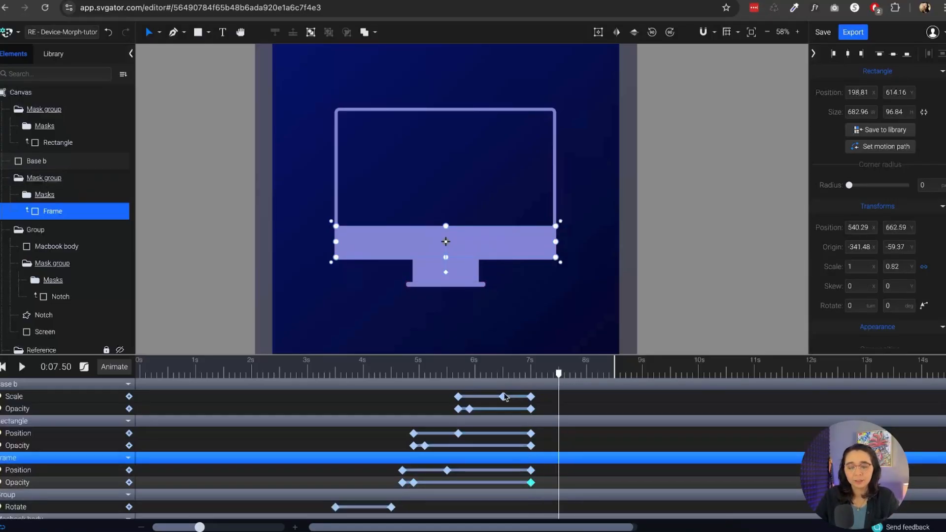
pyautogui.click(503, 396)
pyautogui.hotkey('ctrl', 'c')
pyautogui.hotkey('ctrl', 'v')
pyautogui.click(471, 409)
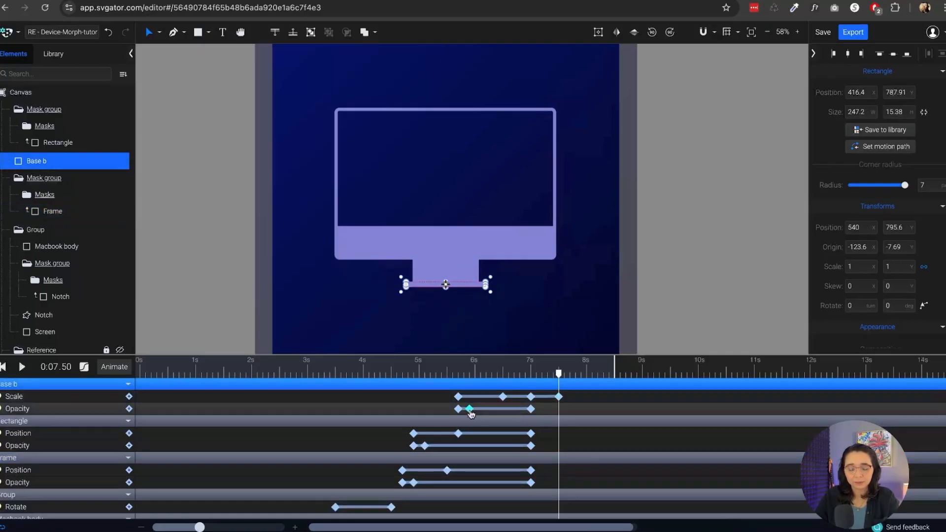
pyautogui.hotkey('ctrl', 'c')
pyautogui.hotkey('ctrl', 'v')
# Step: Duplicate the in-place Position and visible Opacity keyframes of the stand Rectangle and the chin Frame at 7.5 s
pyautogui.click(458, 434)
pyautogui.click(424, 446)
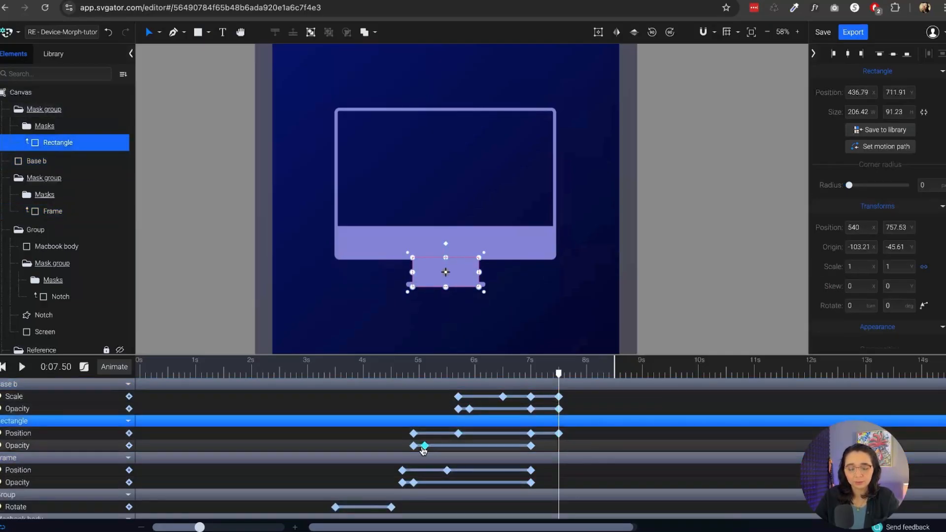
pyautogui.click(447, 470)
pyautogui.click(414, 483)
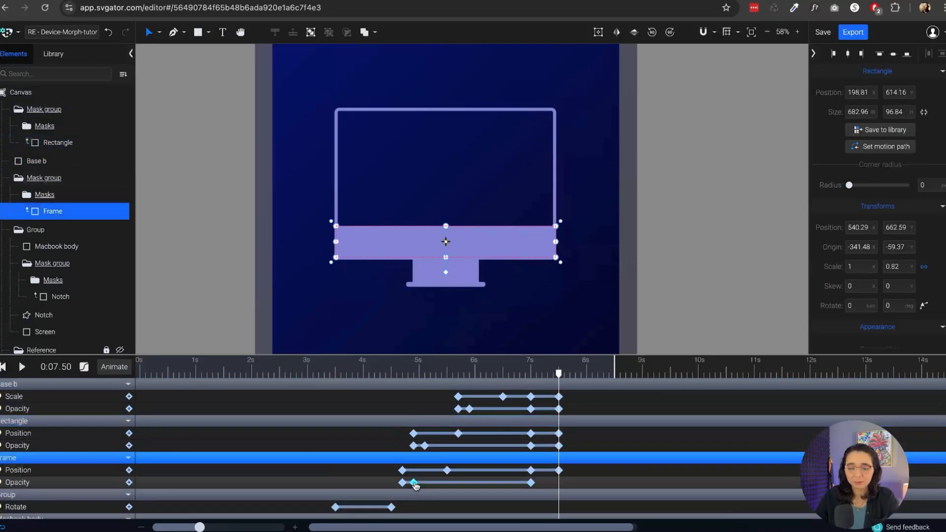
pyautogui.hotkey('ctrl', 'v')
# Step: Duplicate the stand Rectangle's first Position and Opacity keyframes from 4.9 s at 8 s so it slides out of view
pyautogui.moveTo(559, 375); pyautogui.dragTo(590, 376)
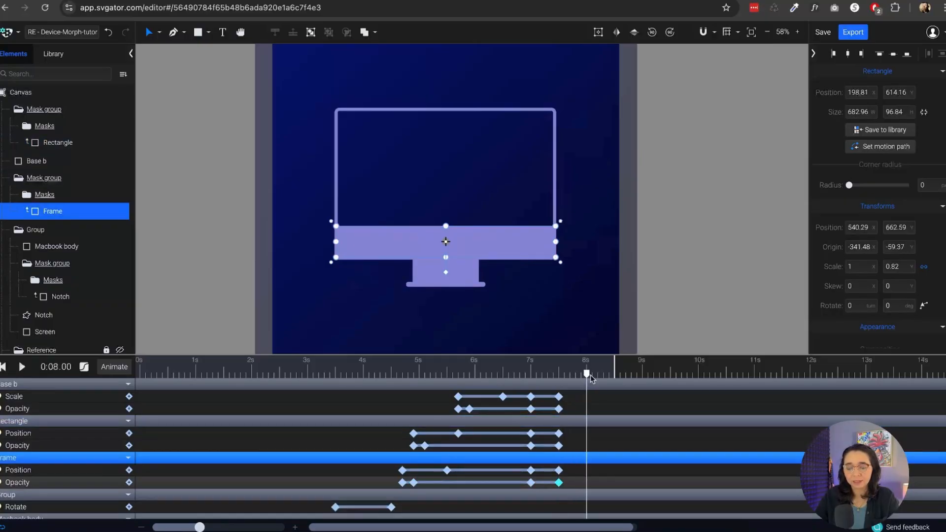
pyautogui.click(414, 434)
pyautogui.hotkey('ctrl', 'c')
pyautogui.hotkey('ctrl', 'v')
pyautogui.click(413, 445)
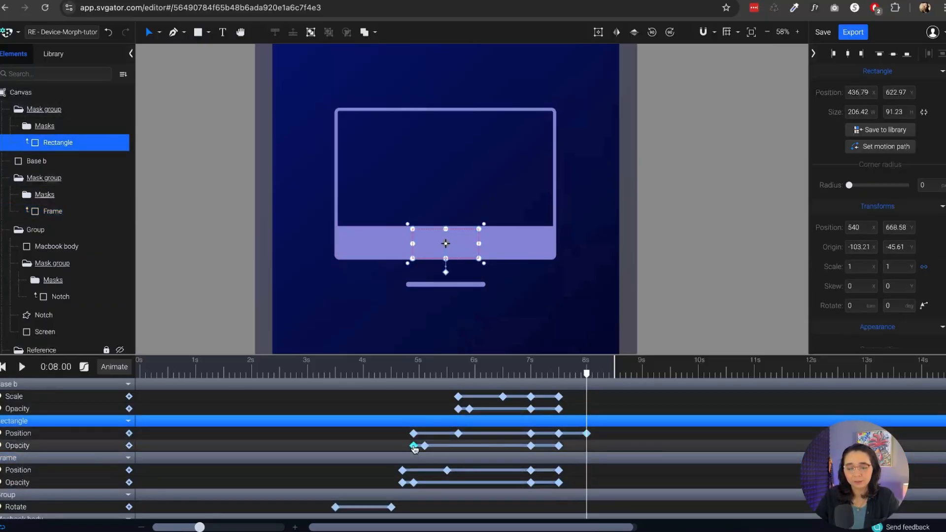
# Step: Duplicate the chin Frame's first Position and Opacity keyframes from 4.7 s at 8 s so it retracts
pyautogui.click(402, 470)
pyautogui.hotkey('ctrl', 'c')
pyautogui.hotkey('ctrl', 'v')
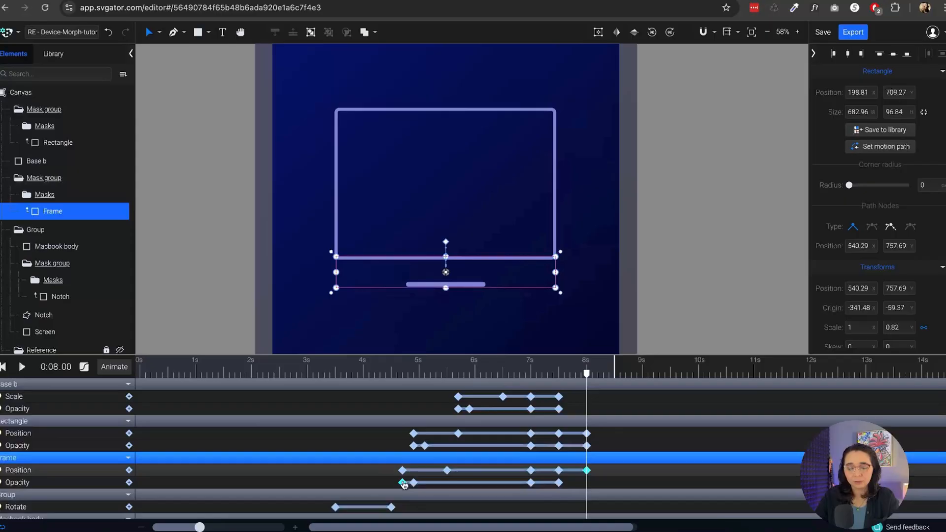
pyautogui.click(402, 483)
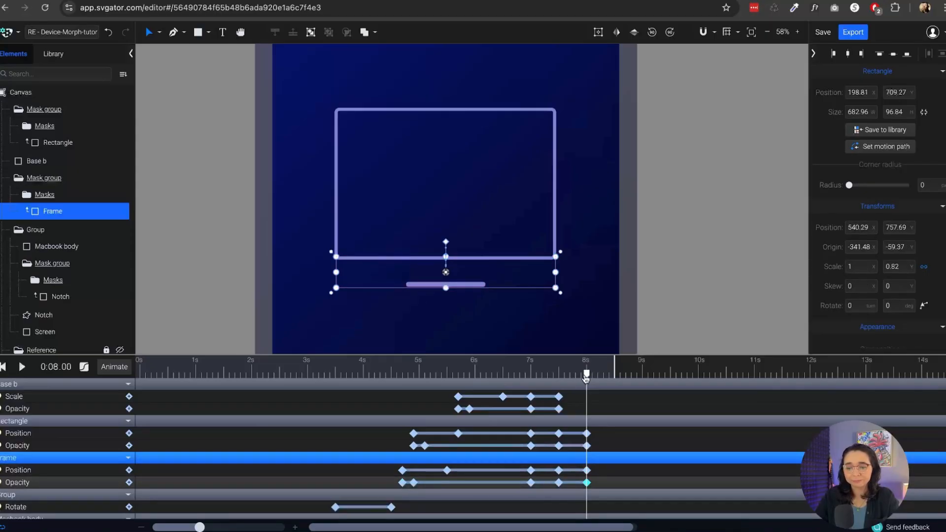
# Step: Play the iMac build-up and retraction from about 4.7 s to just past 8 s
pyautogui.click(403, 375)
pyautogui.press('space')
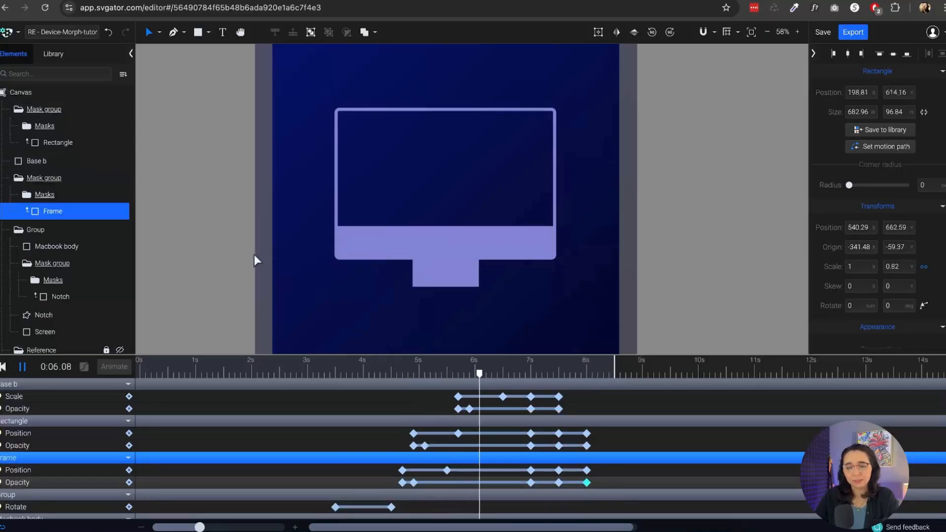
pyautogui.press('space')
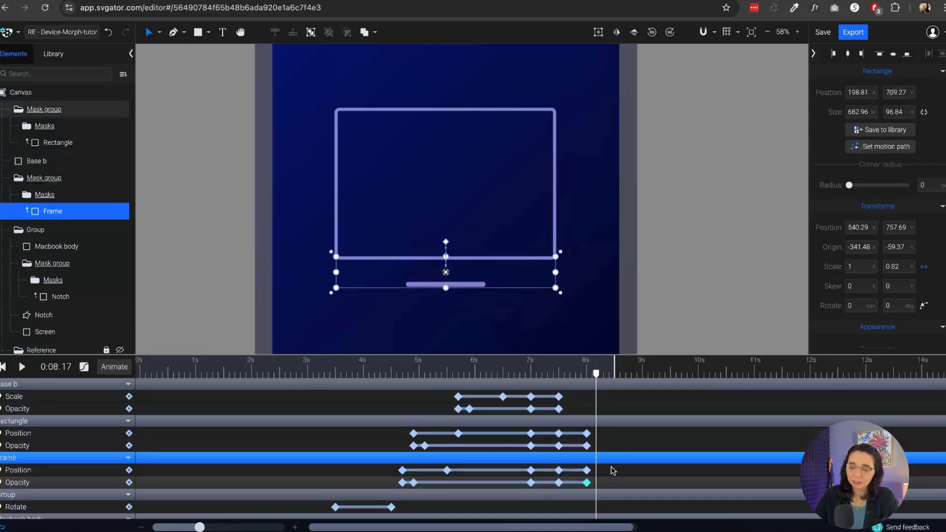
# Step: Duplicate Base b's first Scale keyframe, the 0.57 scale one from 5.7 s, at 8 s
pyautogui.moveTo(611, 474); pyautogui.dragTo(589, 433)
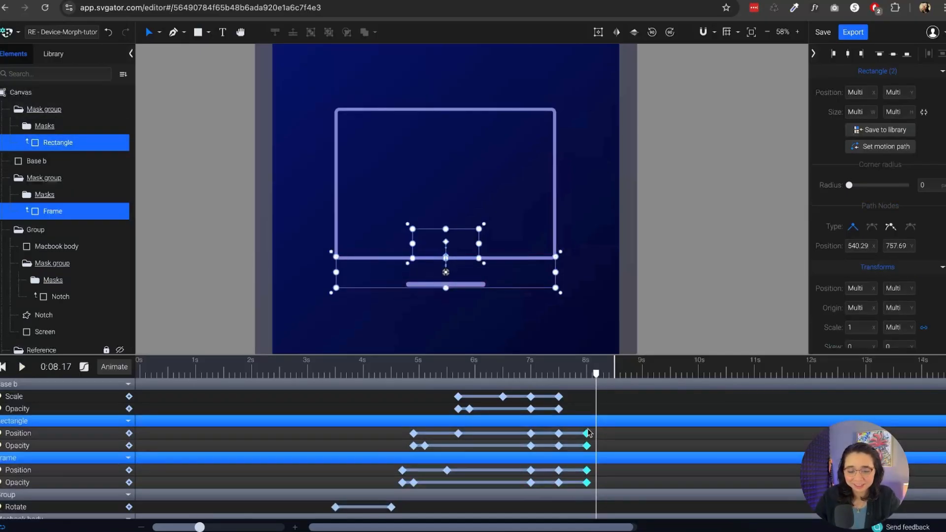
pyautogui.moveTo(595, 382); pyautogui.dragTo(586, 382)
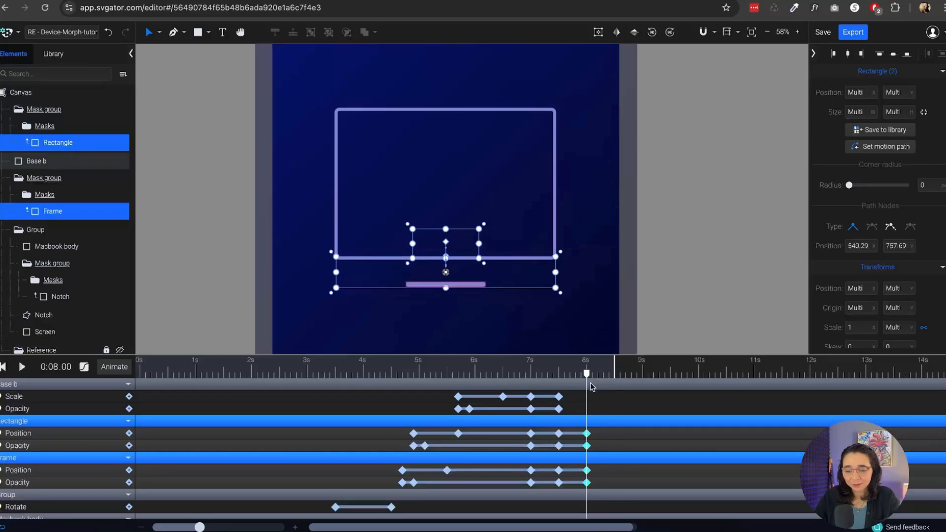
pyautogui.click(457, 397)
pyautogui.hotkey('ctrl', 'c')
pyautogui.hotkey('ctrl', 'v')
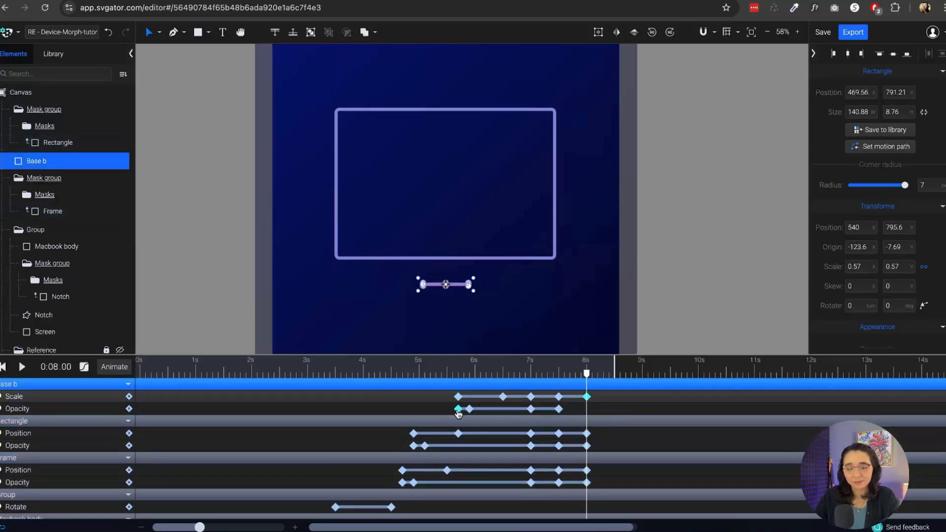
# Step: Copy Base b's first opacity keyframe to 8 s and play back the animation to check it
pyautogui.click(458, 410)
pyautogui.press('space')
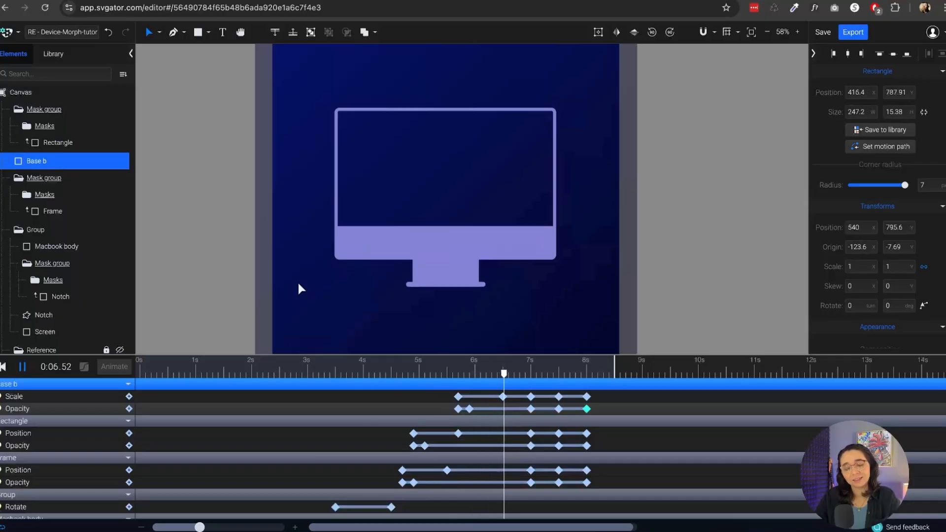
pyautogui.press('space')
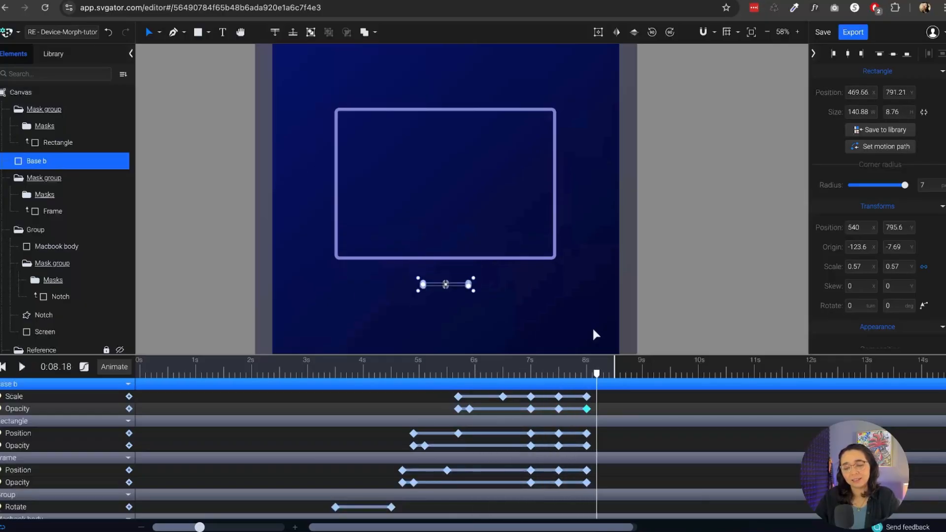
# Step: Move the final keyframes of Base b, Rectangle and Frame together to 7.7 s, previewing the exit timing
pyautogui.moveTo(596, 376); pyautogui.dragTo(569, 390)
pyautogui.moveTo(595, 485); pyautogui.dragTo(513, 392)
pyautogui.press('space')
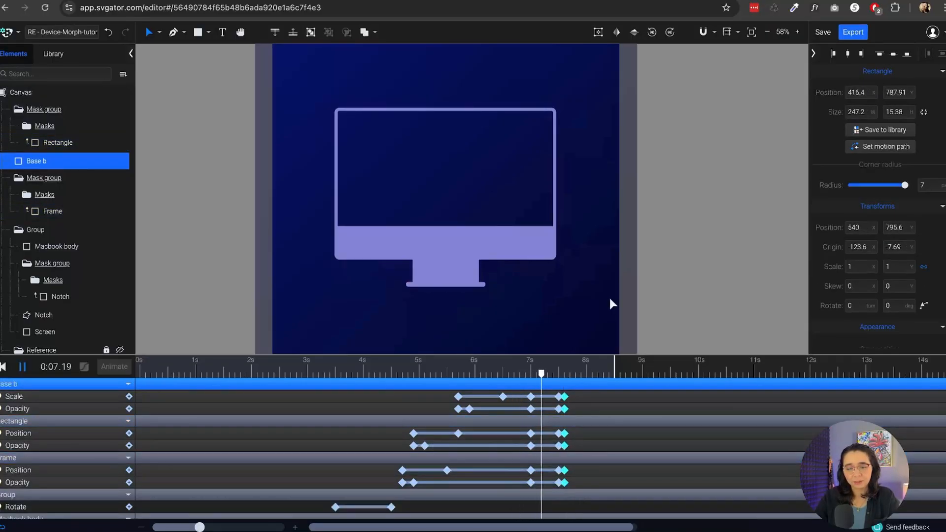
pyautogui.press('space')
pyautogui.moveTo(572, 482); pyautogui.dragTo(523, 373)
pyautogui.press('space')
pyautogui.press('space')
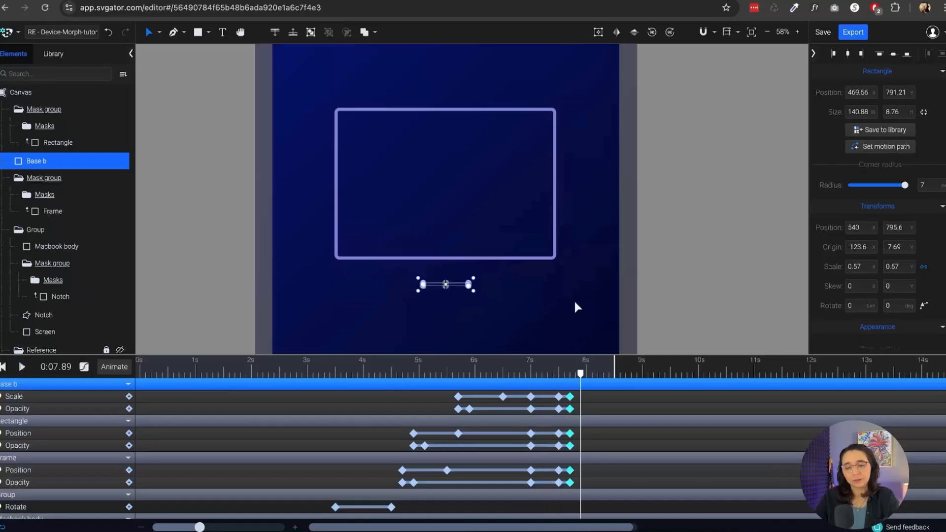
# Step: Clear the selection and play the monitor's build-up and exit from about 4.8 s to review the timing
pyautogui.moveTo(580, 374)
pyautogui.mouseDown()
pyautogui.moveTo(565, 375)
pyautogui.moveTo(575, 392)
pyautogui.mouseUp()
pyautogui.click(688, 250)
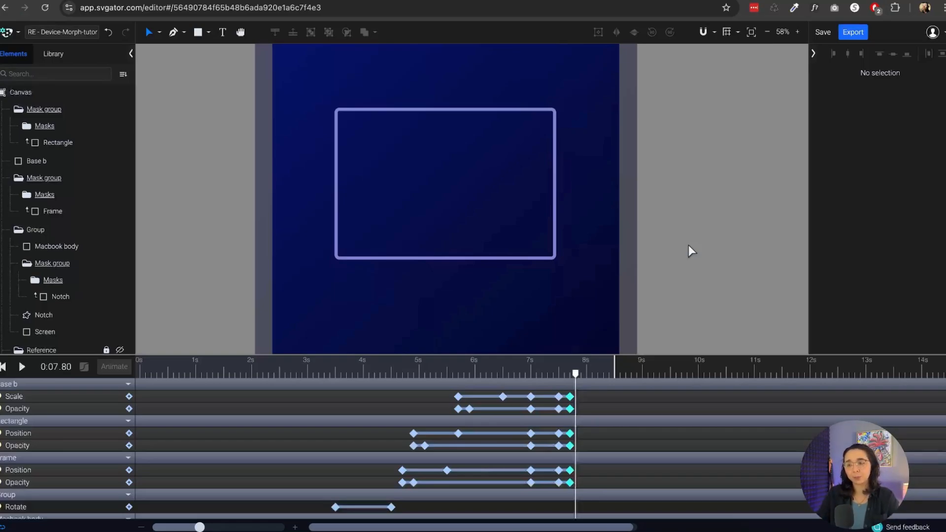
pyautogui.scroll(2, 542, 227)
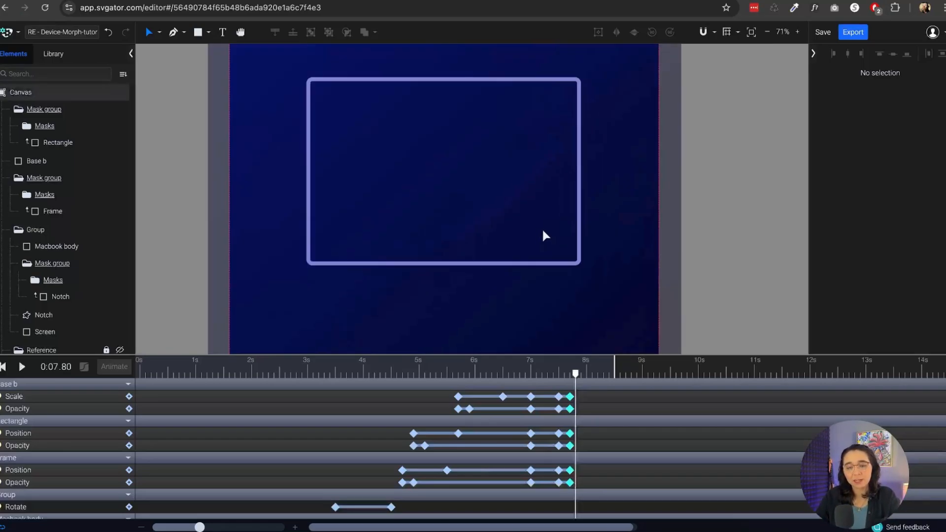
pyautogui.scroll(-3, 595, 436)
pyautogui.scroll(3, 590, 414)
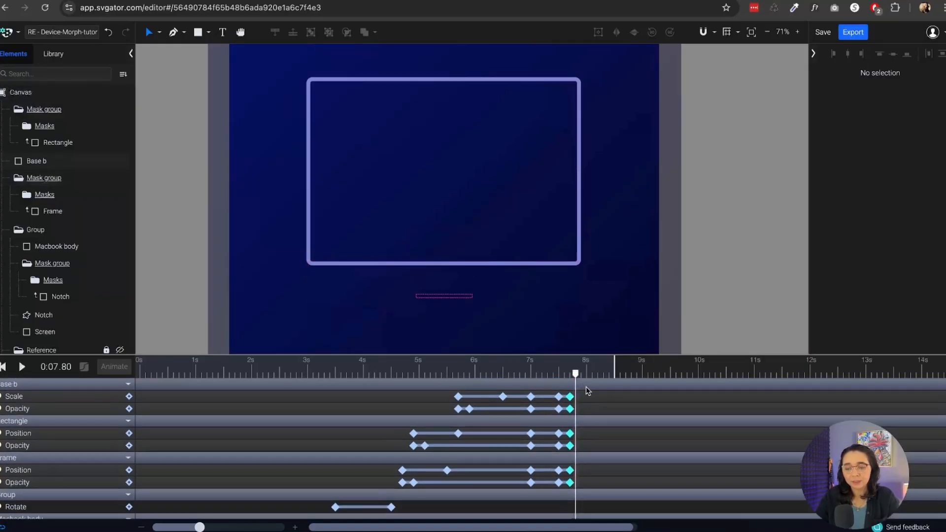
pyautogui.moveTo(576, 377); pyautogui.dragTo(407, 375)
pyautogui.press('space')
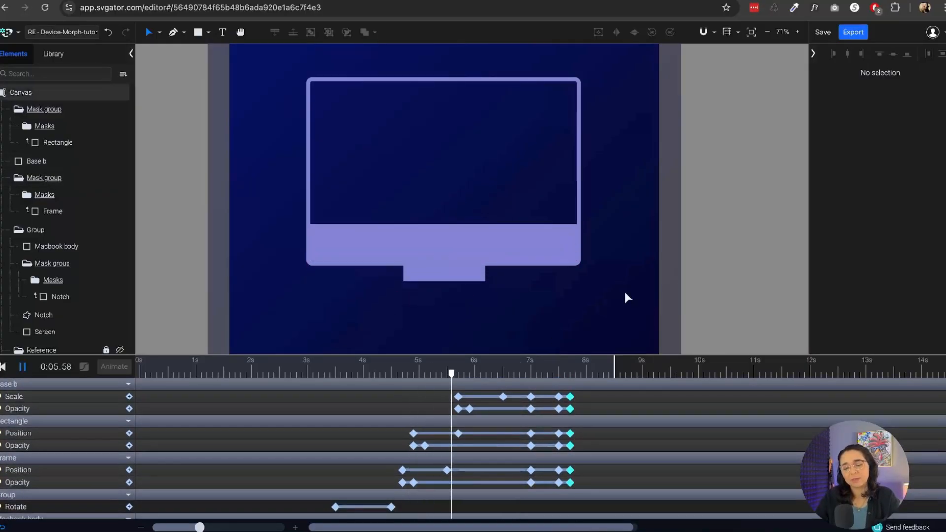
pyautogui.press('space')
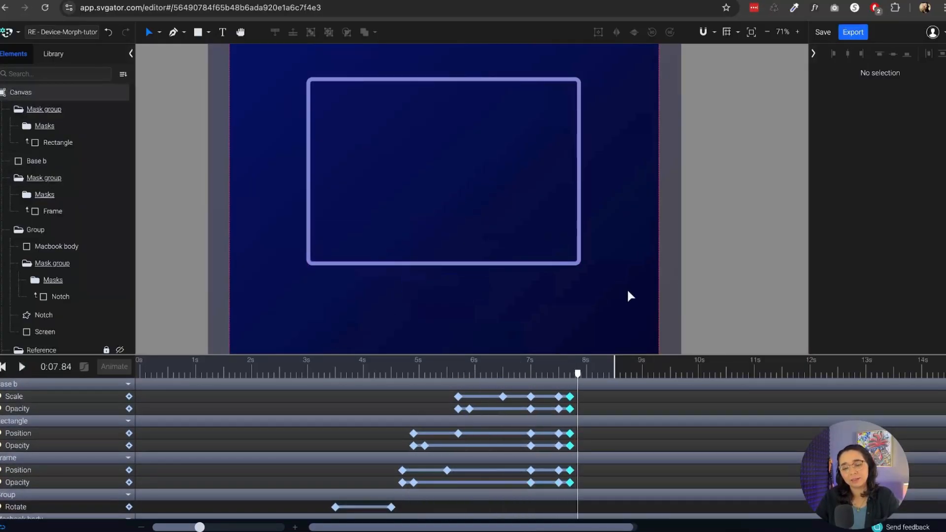
# Step: Copy the Screen's size, corner radius, origin and stroke width keyframes from 4.7 s to 7.5 s
pyautogui.moveTo(577, 374); pyautogui.dragTo(571, 375)
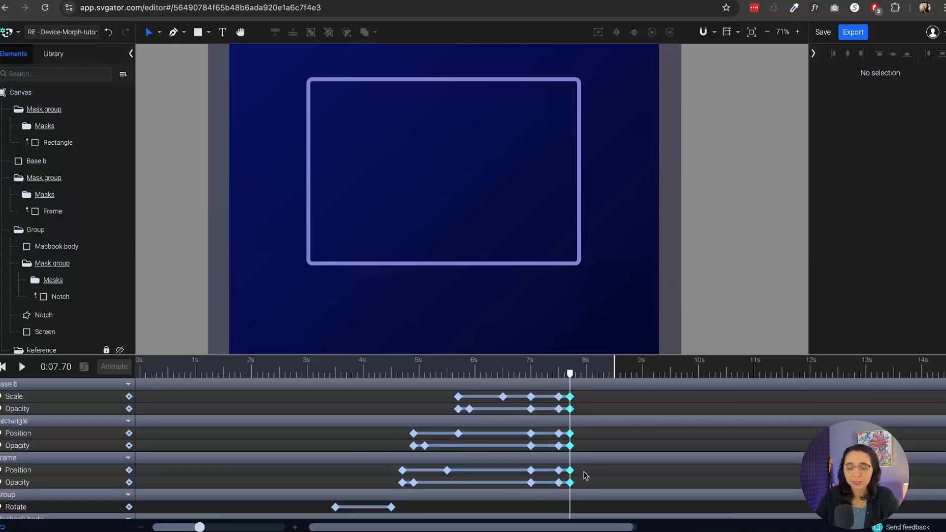
pyautogui.scroll(-3, 586, 475)
pyautogui.scroll(1, 590, 464)
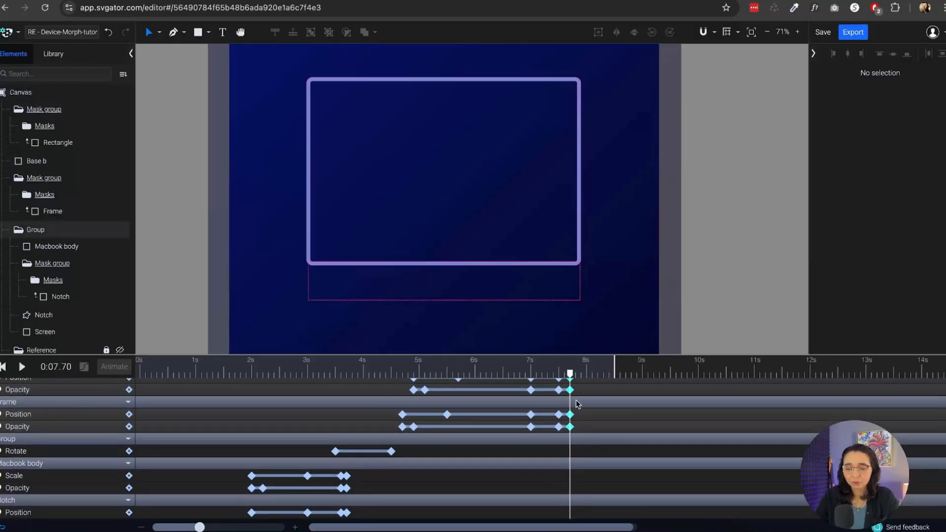
pyautogui.moveTo(571, 374)
pyautogui.mouseDown()
pyautogui.moveTo(560, 376)
pyautogui.moveTo(573, 386)
pyautogui.moveTo(562, 390)
pyautogui.mouseUp()
pyautogui.scroll(-4, 584, 481)
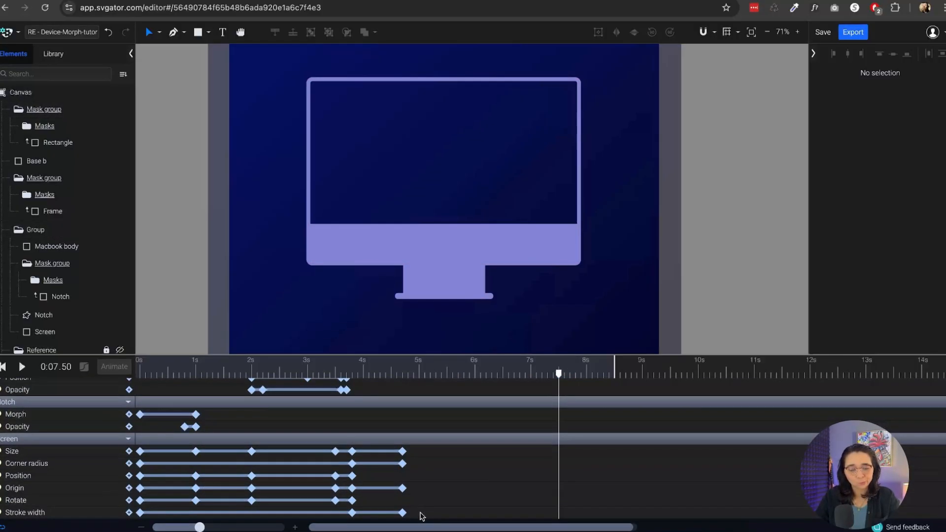
pyautogui.moveTo(420, 514); pyautogui.dragTo(397, 442)
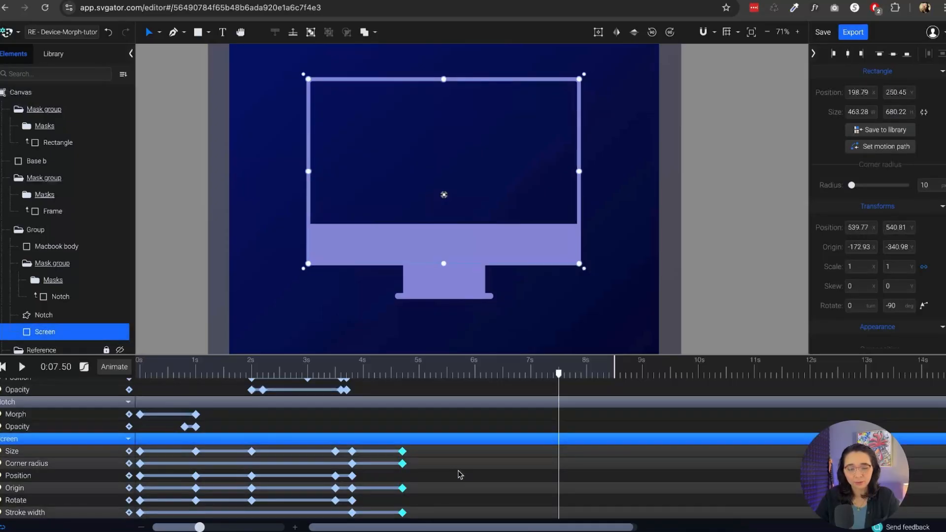
pyautogui.hotkey('ctrl', 'v')
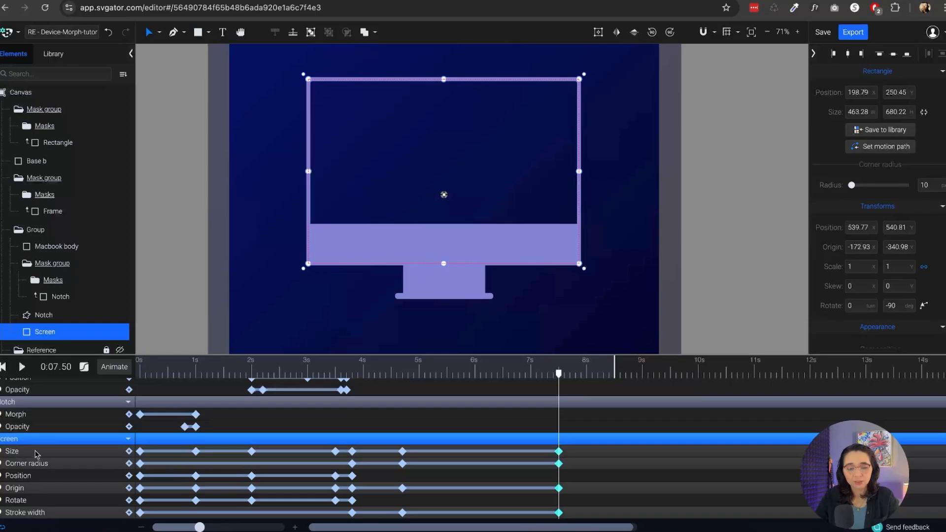
pyautogui.click(738, 182)
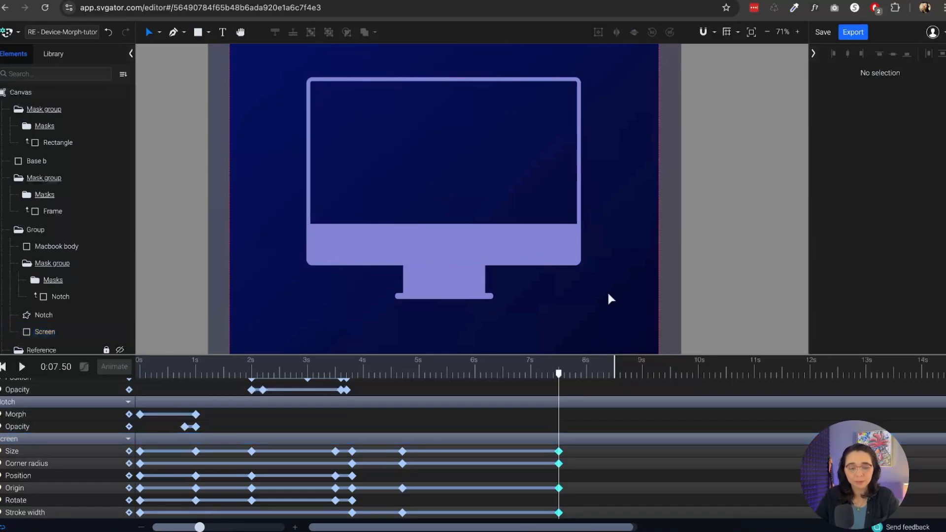
# Step: Copy the Screen's last position keyframe to 4.7 s and 7.5 s, then preview the animation
pyautogui.click(352, 476)
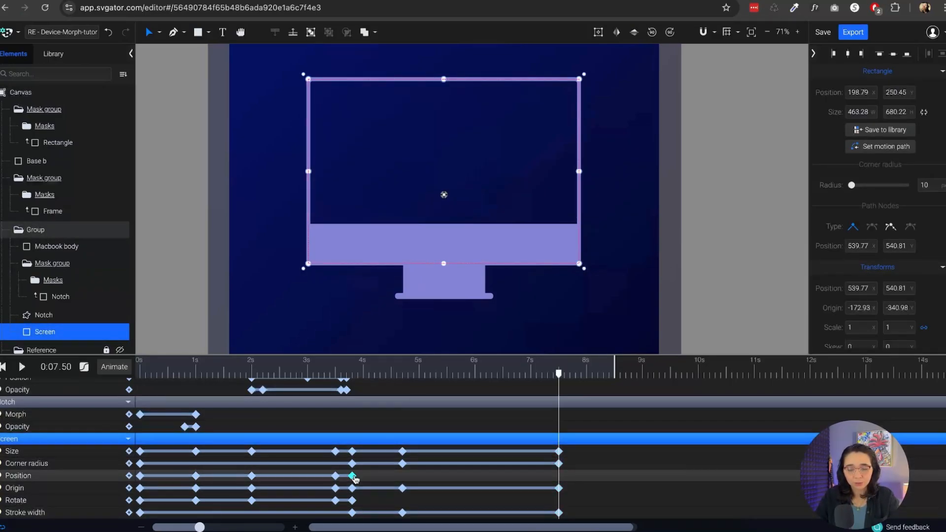
pyautogui.moveTo(560, 387); pyautogui.dragTo(405, 414)
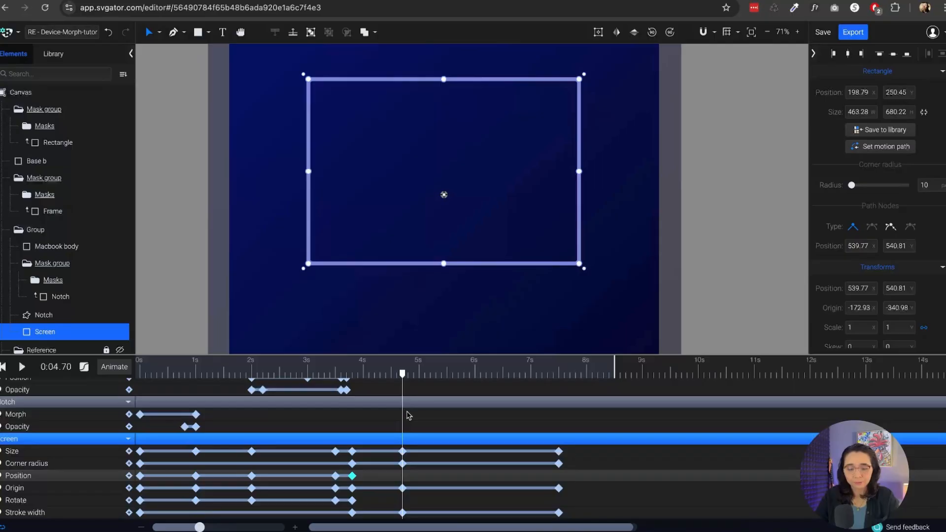
pyautogui.hotkey('ctrl', 'v')
pyautogui.moveTo(403, 378); pyautogui.dragTo(560, 387)
pyautogui.hotkey('ctrl', 'v')
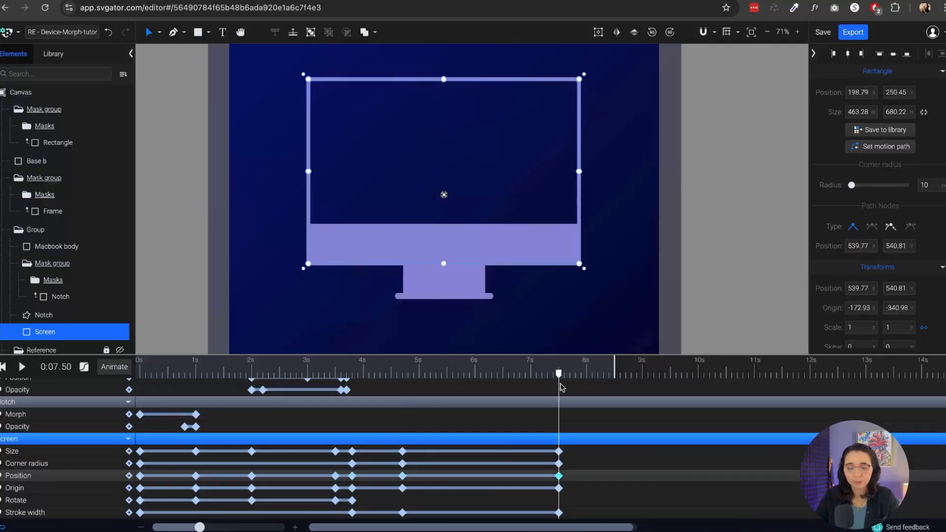
pyautogui.press('space')
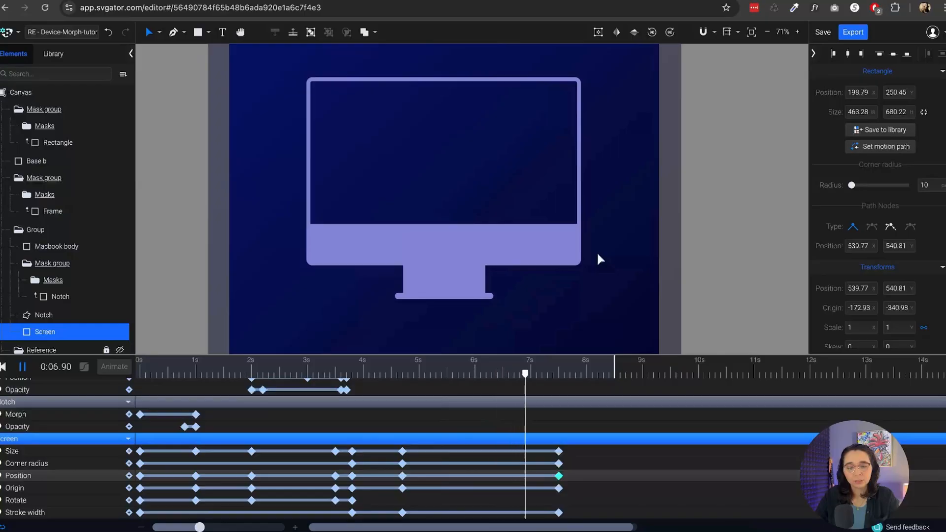
pyautogui.press('space')
pyautogui.moveTo(555, 376); pyautogui.dragTo(563, 392)
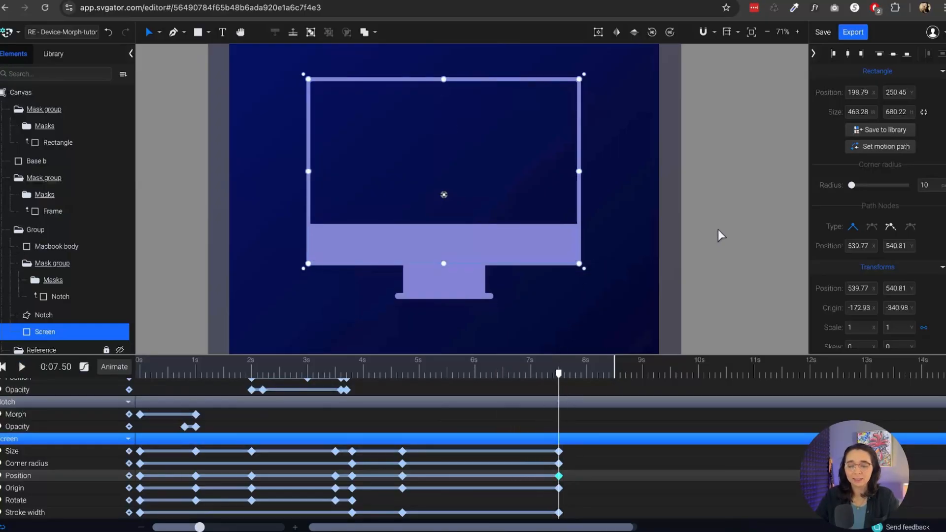
# Step: Extend the animation's total duration to 11 s and keep the Screen element selected
pyautogui.click(559, 451)
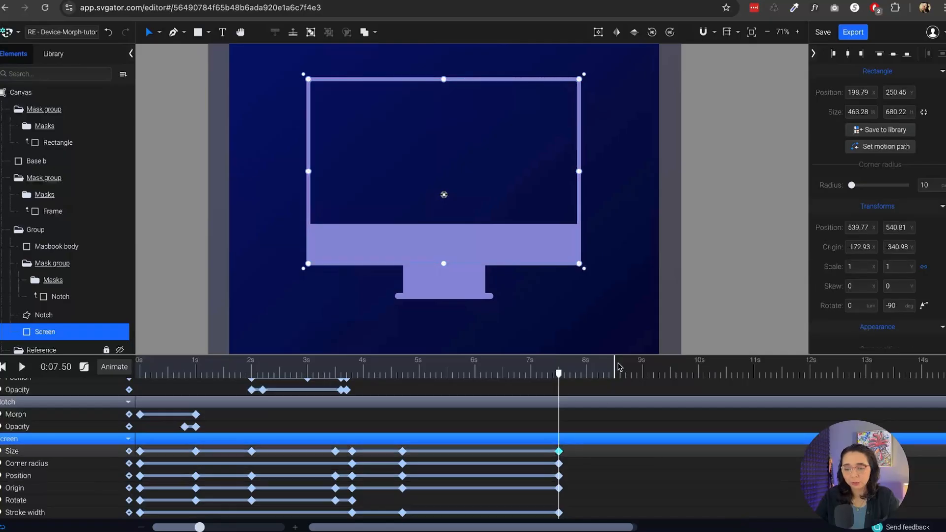
pyautogui.click(728, 250)
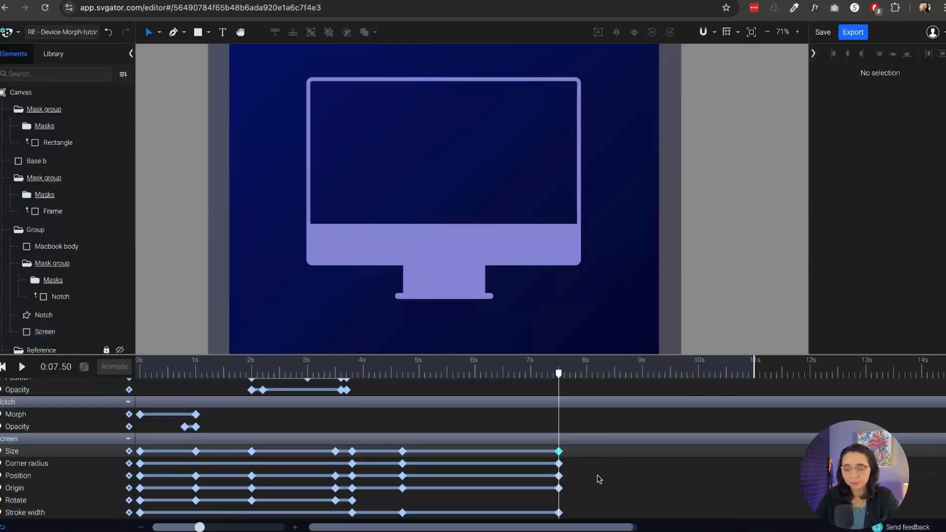
pyautogui.click(85, 452)
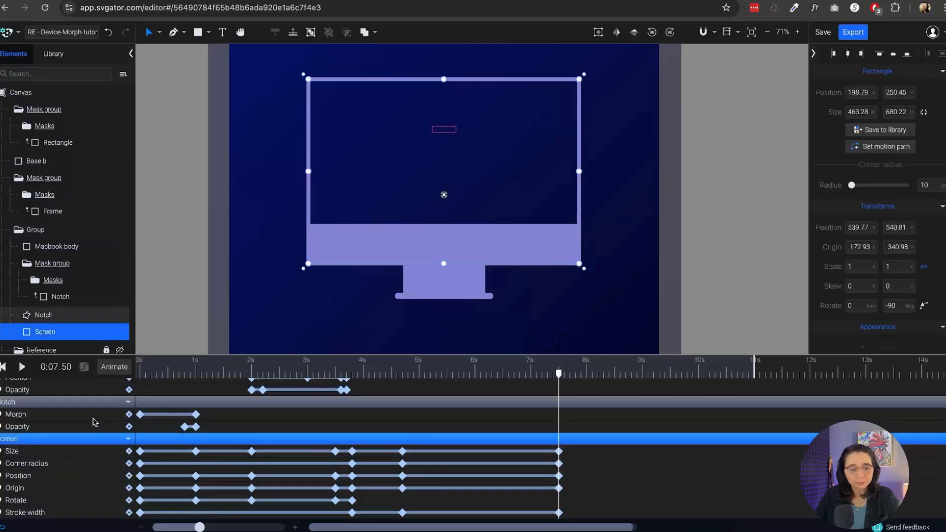
# Step: Collapse the element groups, show the Reference group with watch@3x visible and imac@3x hidden, and lock the group again
pyautogui.click(11, 110)
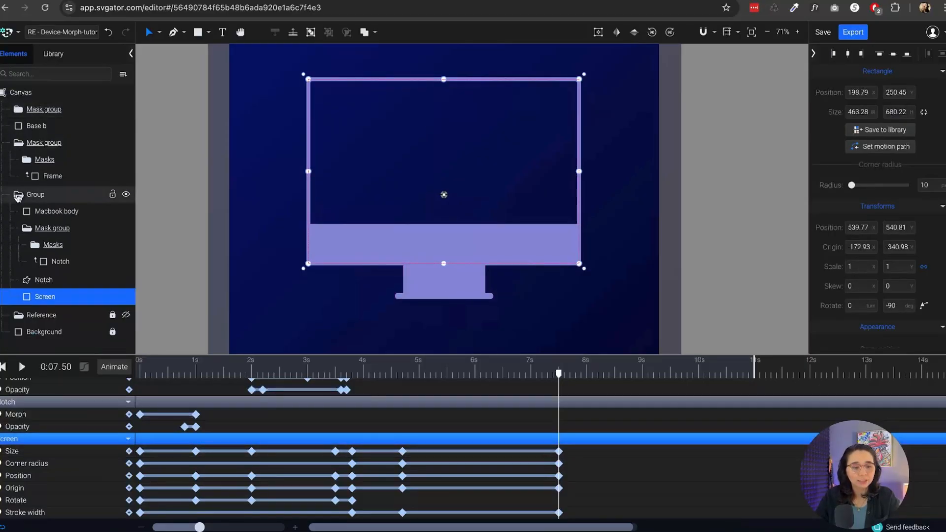
pyautogui.click(17, 194)
pyautogui.click(11, 143)
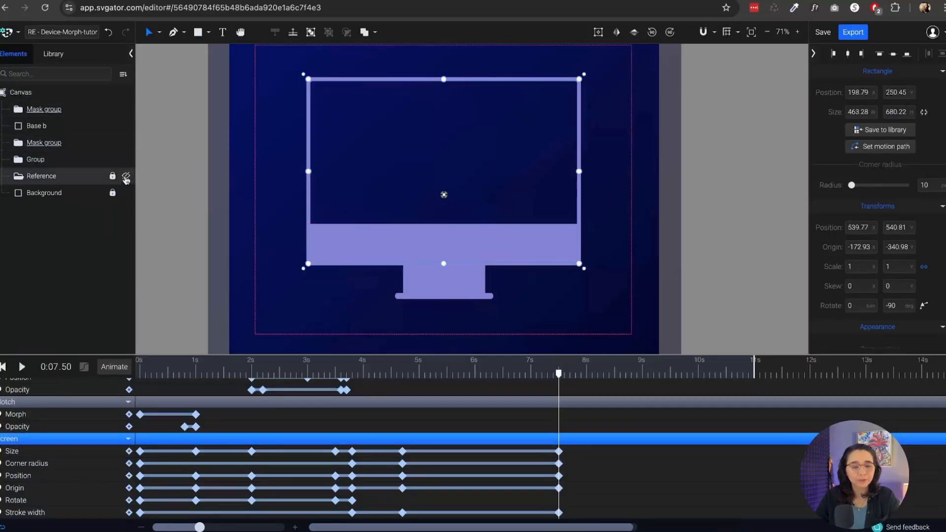
pyautogui.click(126, 177)
pyautogui.click(113, 177)
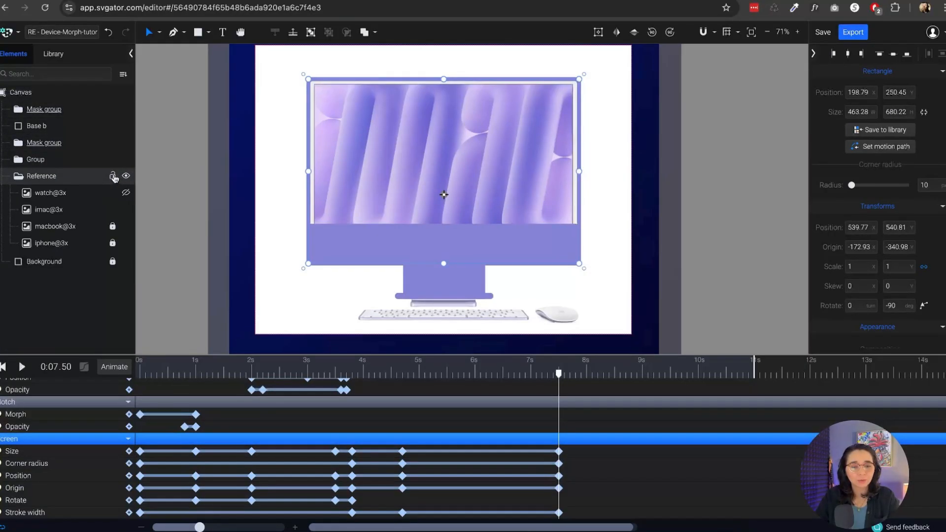
pyautogui.click(127, 209)
pyautogui.click(126, 193)
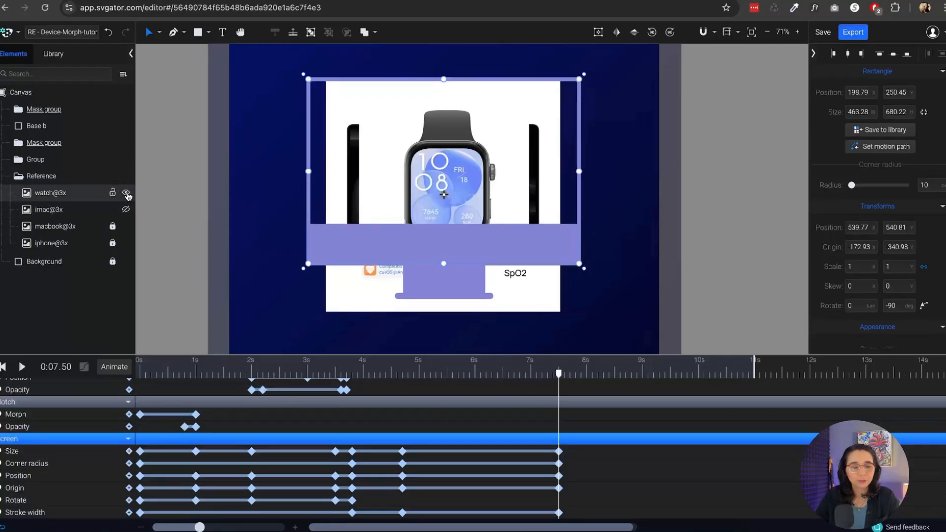
pyautogui.click(113, 176)
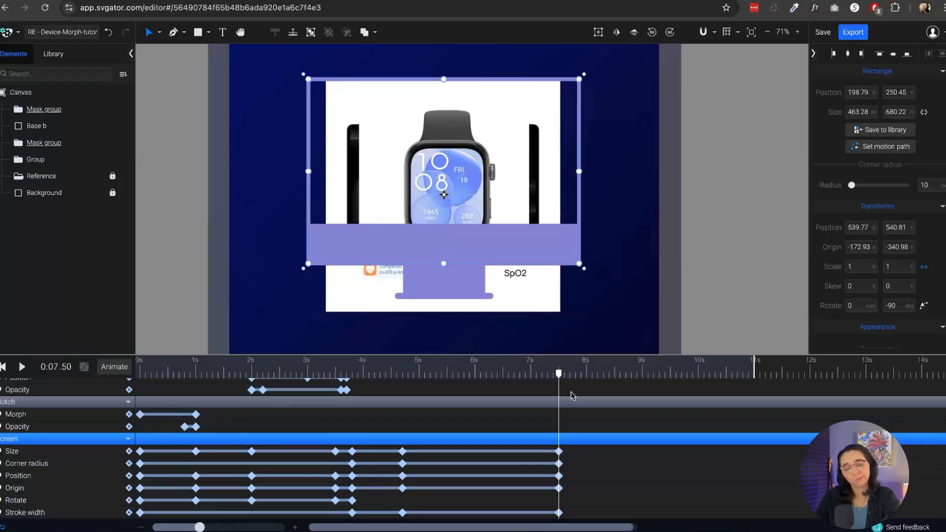
# Step: At 9 s, resize the Screen rectangle to about 255 × 209 around the reference watch's case and preview the change from 7.5 s
pyautogui.moveTo(559, 375)
pyautogui.mouseDown()
pyautogui.moveTo(576, 376)
pyautogui.moveTo(560, 379)
pyautogui.mouseUp()
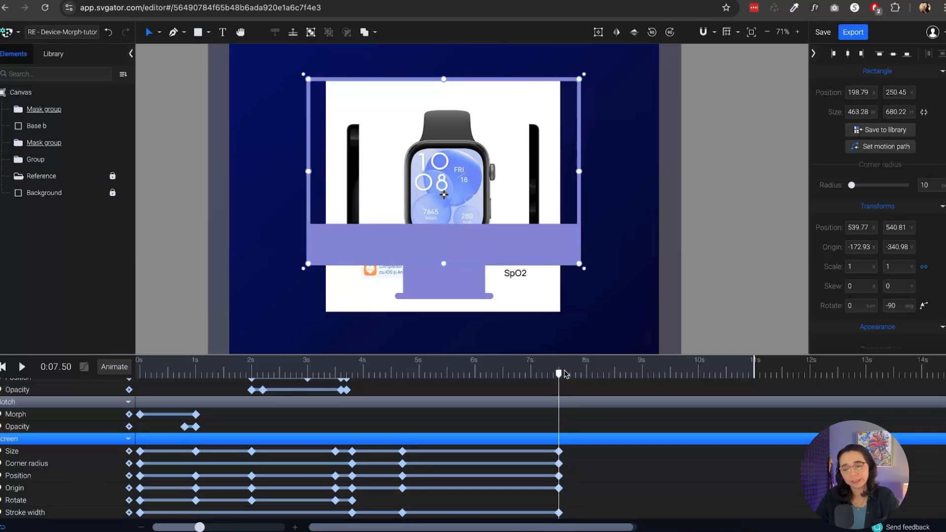
pyautogui.moveTo(565, 379); pyautogui.dragTo(643, 378)
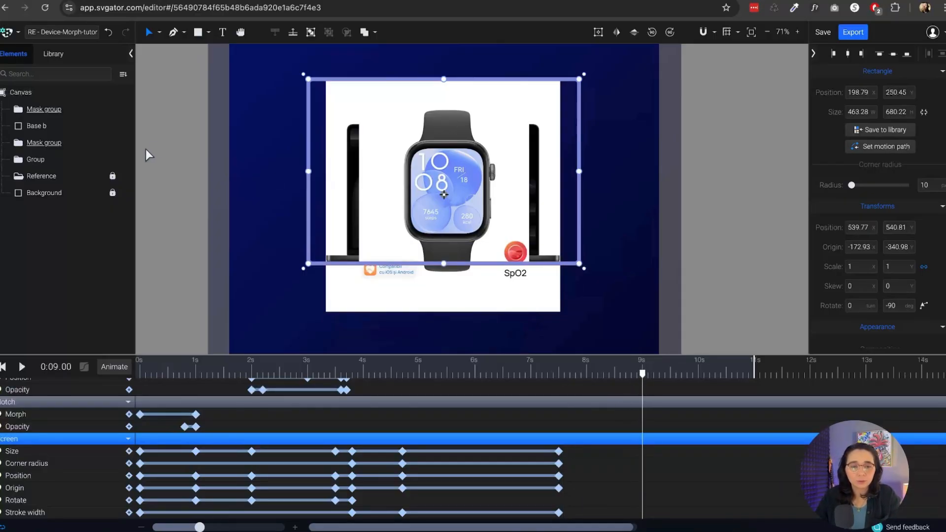
pyautogui.click(162, 33)
pyautogui.click(159, 91)
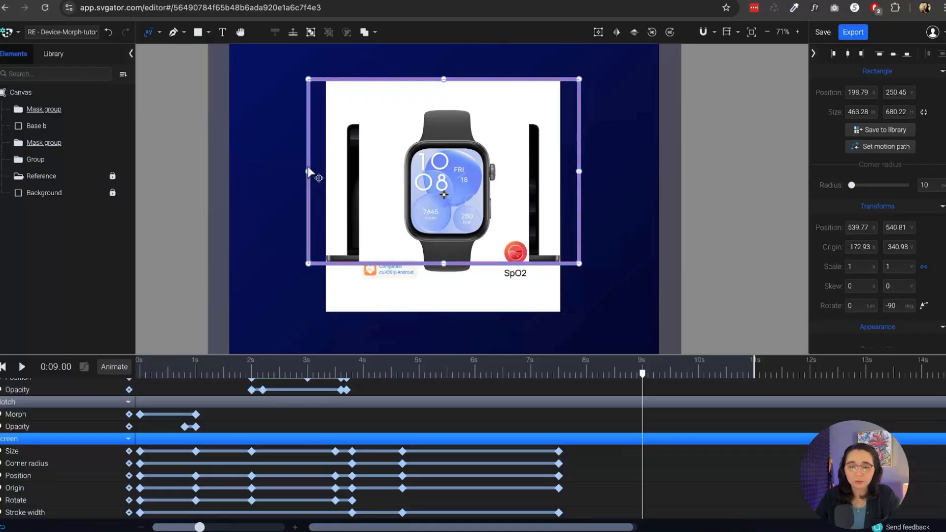
pyautogui.moveTo(312, 173); pyautogui.dragTo(405, 171)
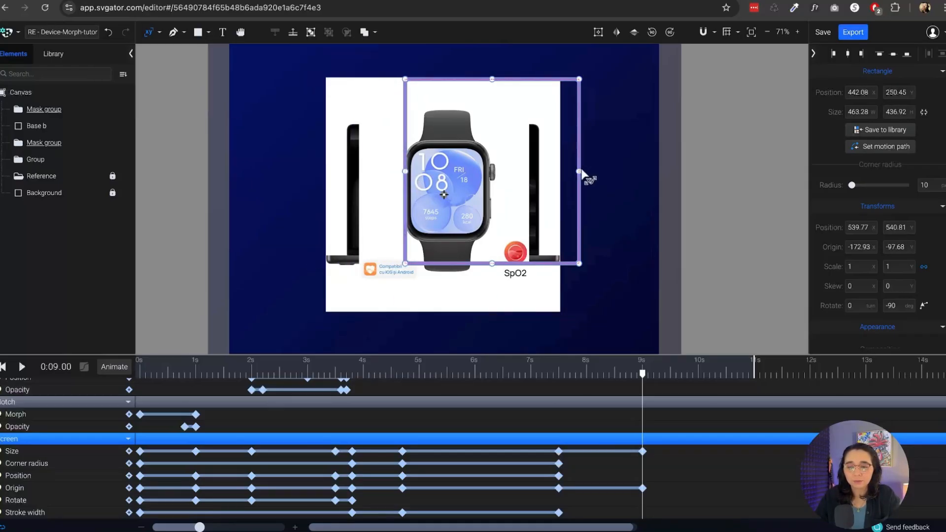
pyautogui.moveTo(579, 171); pyautogui.dragTo(491, 173)
pyautogui.moveTo(446, 79); pyautogui.dragTo(447, 142)
pyautogui.hotkey('ctrl', 'z')
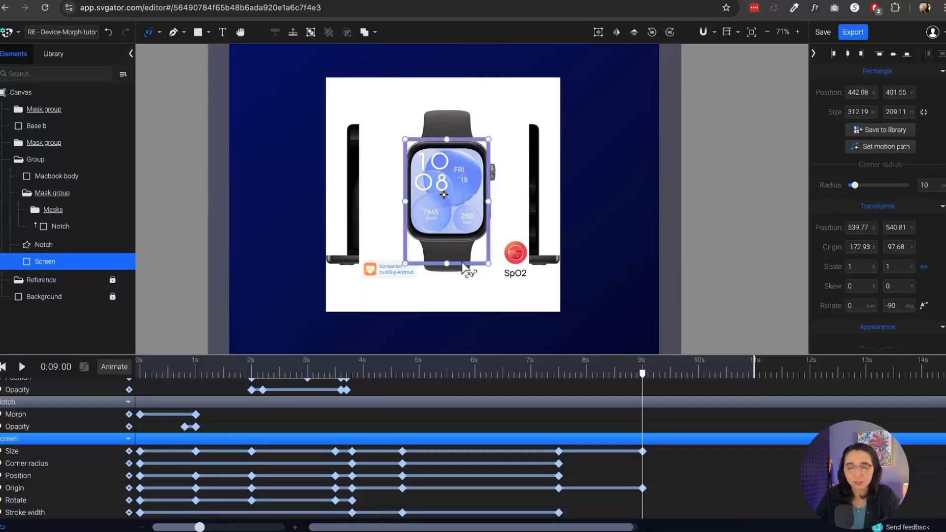
pyautogui.moveTo(464, 266); pyautogui.dragTo(450, 241)
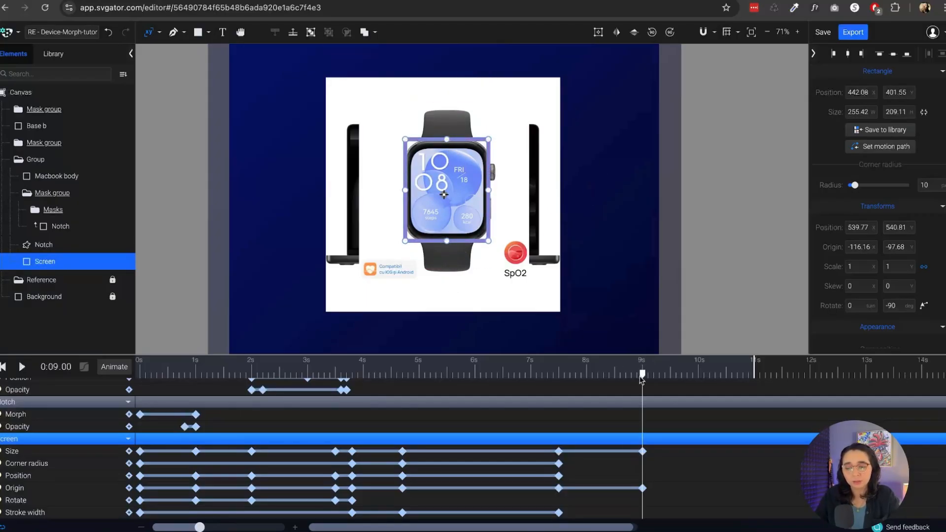
pyautogui.moveTo(641, 378); pyautogui.dragTo(560, 378)
pyautogui.press('space')
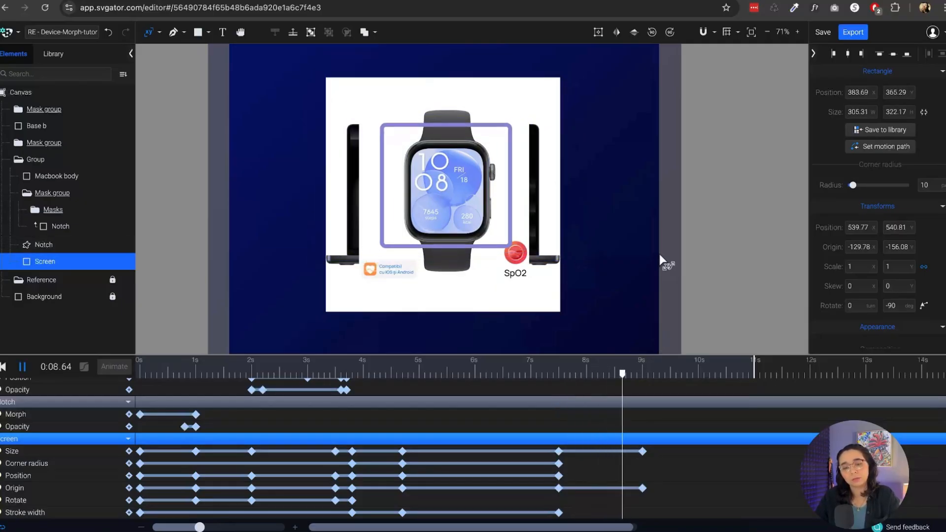
# Step: Apply Ease In Out Back easing to the Screen's size change between 7.5 s and 9 s and preview the animation
pyautogui.moveTo(670, 452); pyautogui.dragTo(564, 437)
pyautogui.click(84, 366)
pyautogui.click(141, 347)
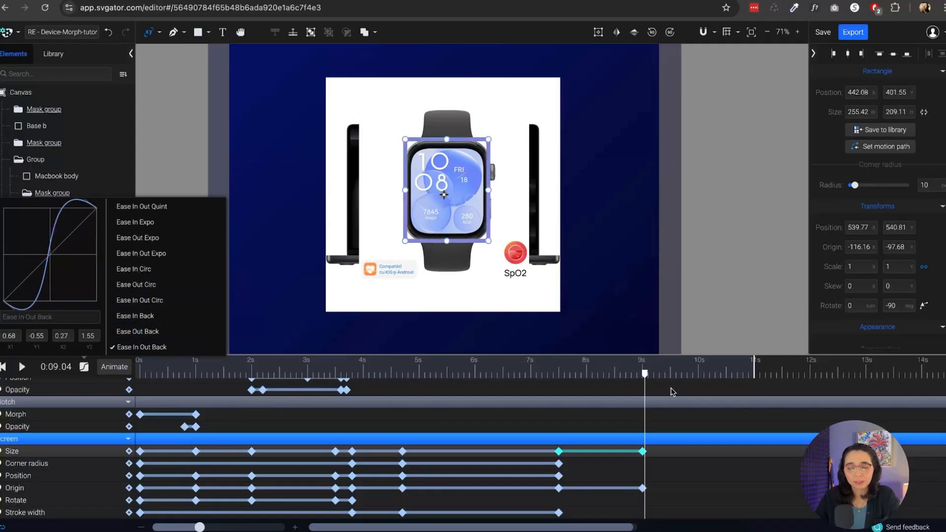
pyautogui.moveTo(645, 377); pyautogui.dragTo(554, 379)
pyautogui.press('space')
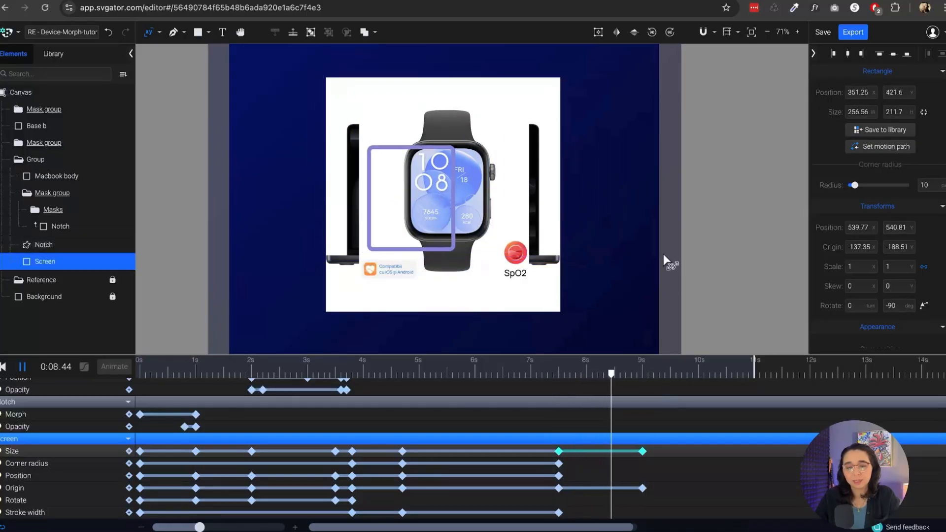
pyautogui.press('space')
pyautogui.moveTo(668, 378); pyautogui.dragTo(291, 468)
pyautogui.press('space')
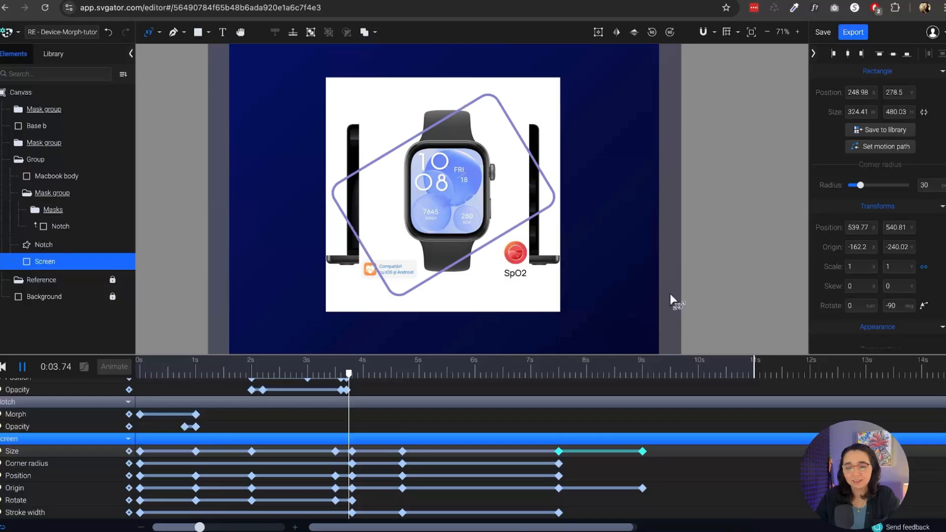
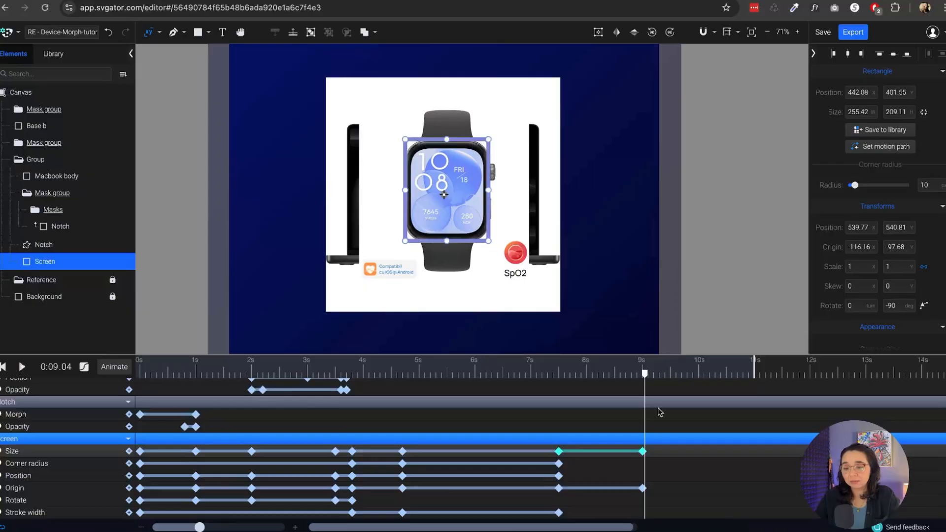
# Step: Copy the Screen's 7.5 s corner radius keyframe to 9 s and set its radius to 55
pyautogui.moveTo(645, 379); pyautogui.dragTo(646, 425)
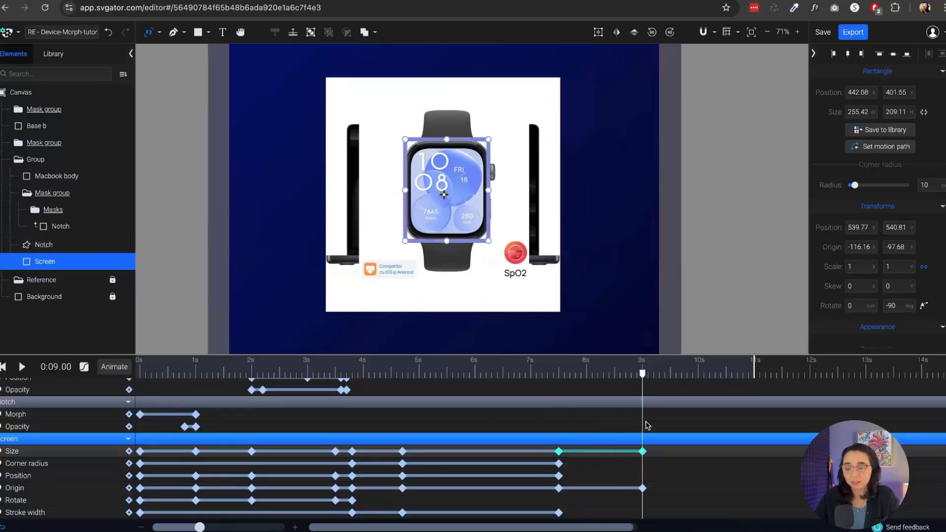
pyautogui.click(559, 463)
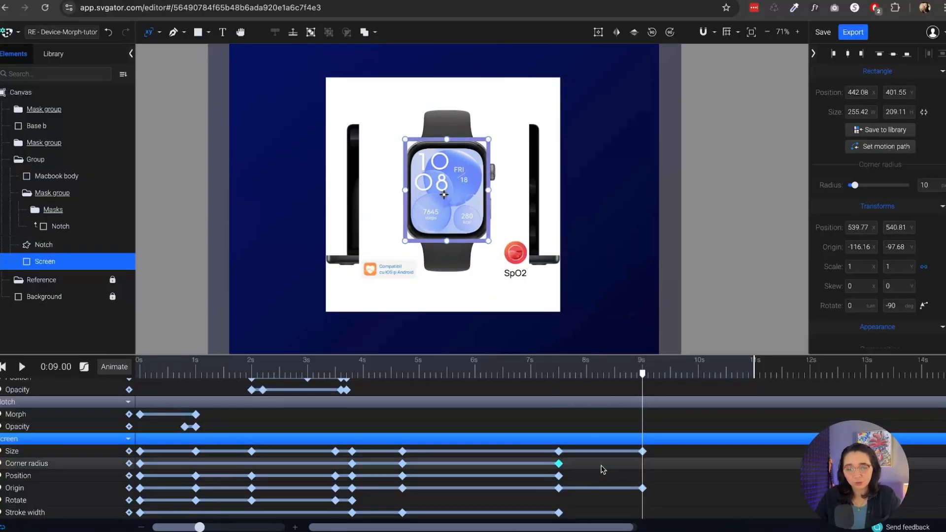
pyautogui.hotkey('ctrl', 'v')
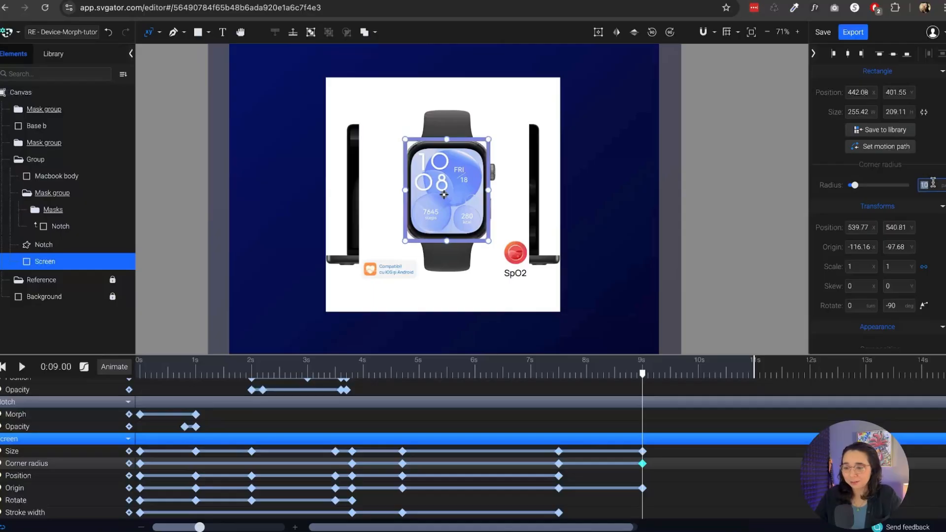
pyautogui.press('Return')
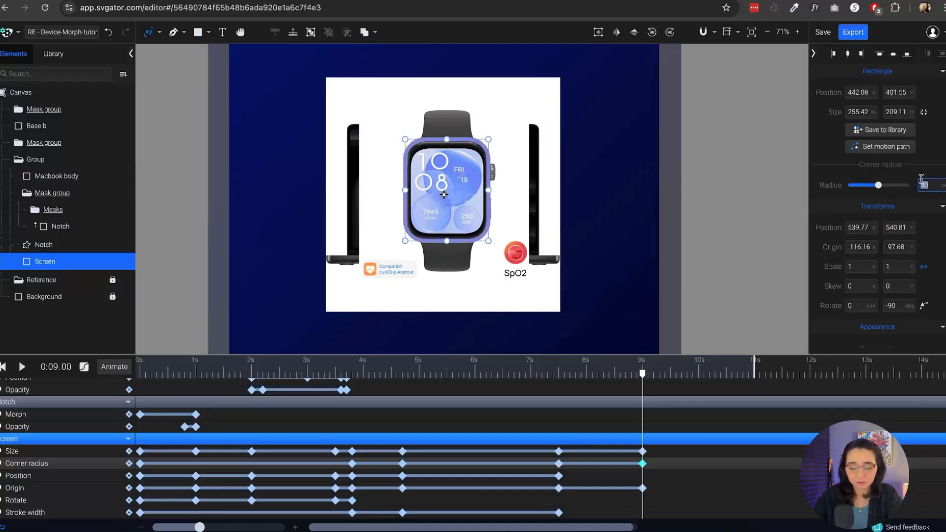
pyautogui.press('Return')
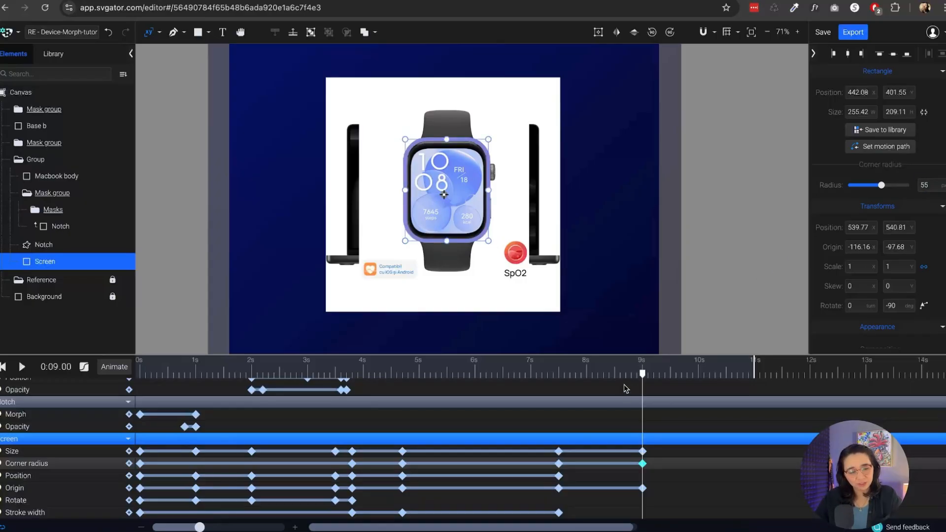
# Step: Copy the Screen's 7.5 s stroke width keyframe to 9 s and set the stroke width there to 12
pyautogui.click(559, 513)
pyautogui.hotkey('ctrl', 'c')
pyautogui.hotkey('ctrl', 'v')
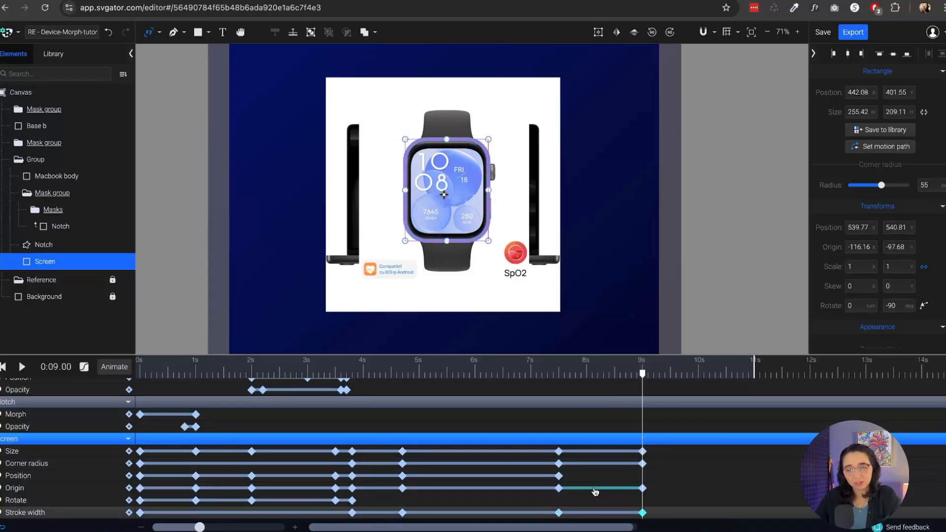
pyautogui.scroll(-5, 926, 272)
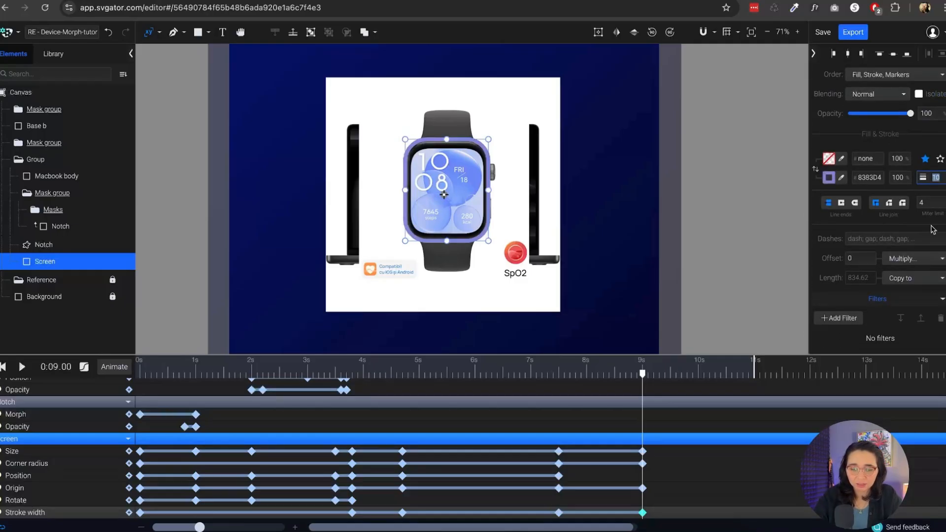
pyautogui.press('Return')
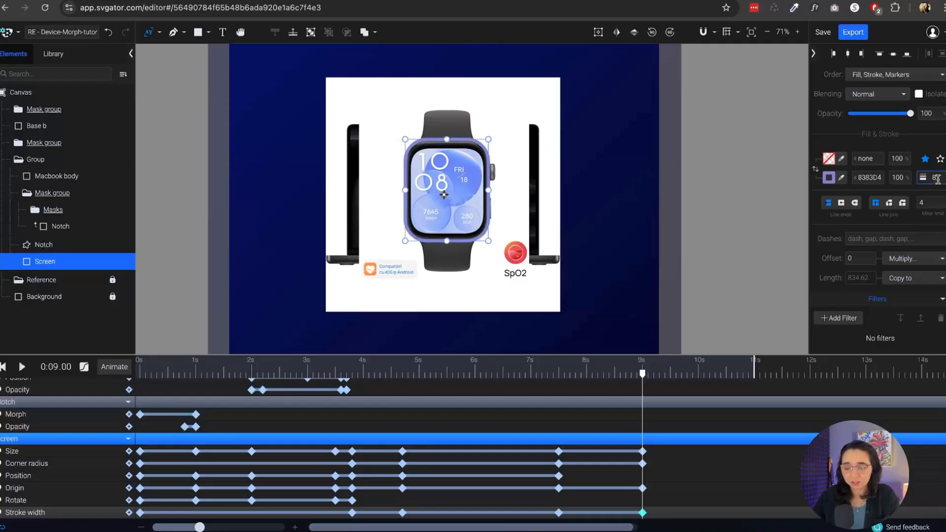
pyautogui.write('12')
pyautogui.press('Return')
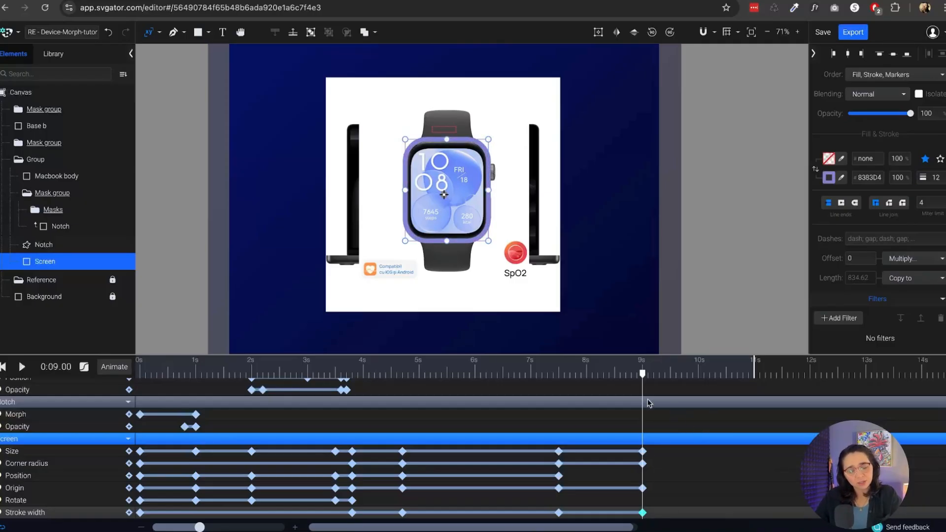
pyautogui.moveTo(642, 403); pyautogui.dragTo(600, 494)
pyautogui.moveTo(619, 495); pyautogui.dragTo(646, 502)
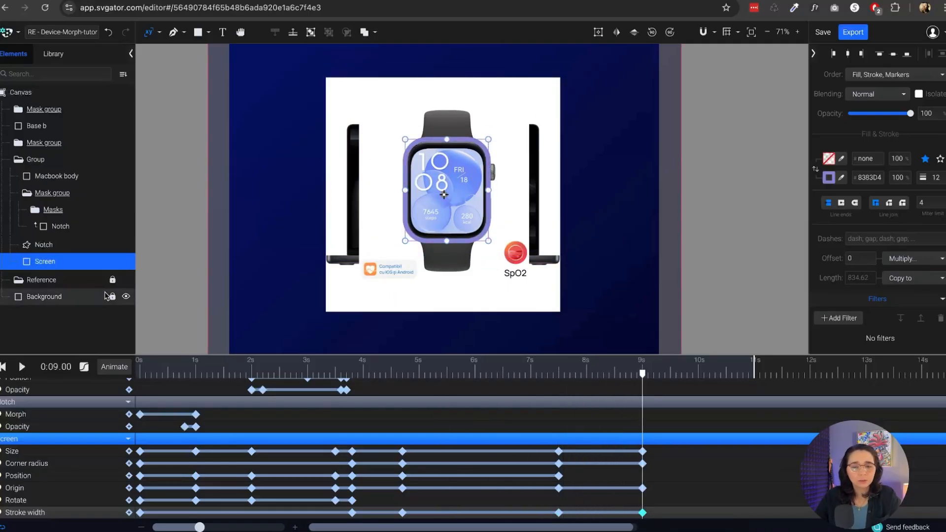
# Step: Draw a rectangle about 16 × 46 over the reference watch's crown and fill it with 8383D4
pyautogui.click(197, 33)
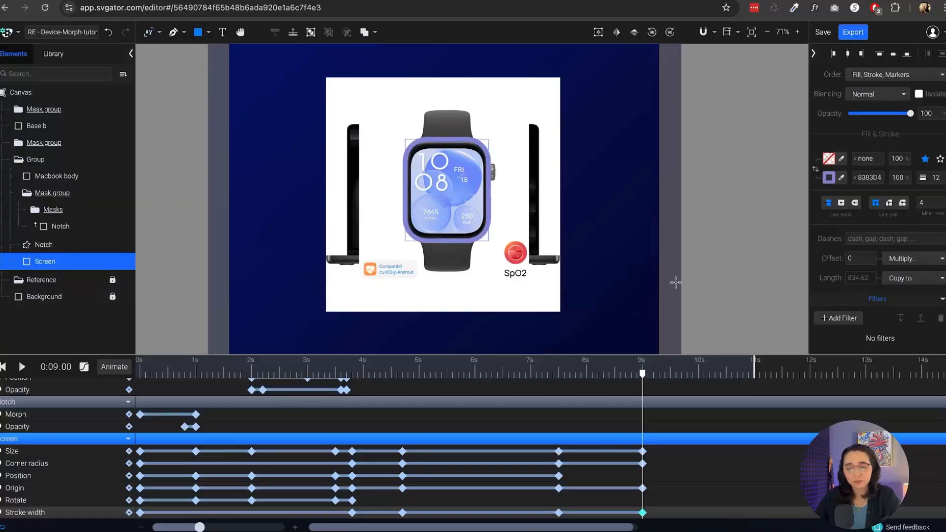
pyautogui.scroll(10, 522, 221)
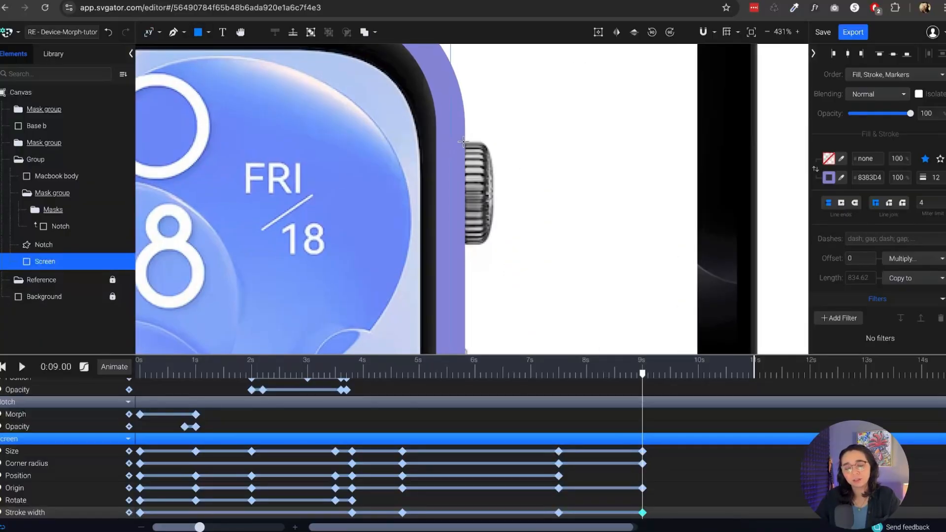
pyautogui.moveTo(462, 142); pyautogui.dragTo(502, 252)
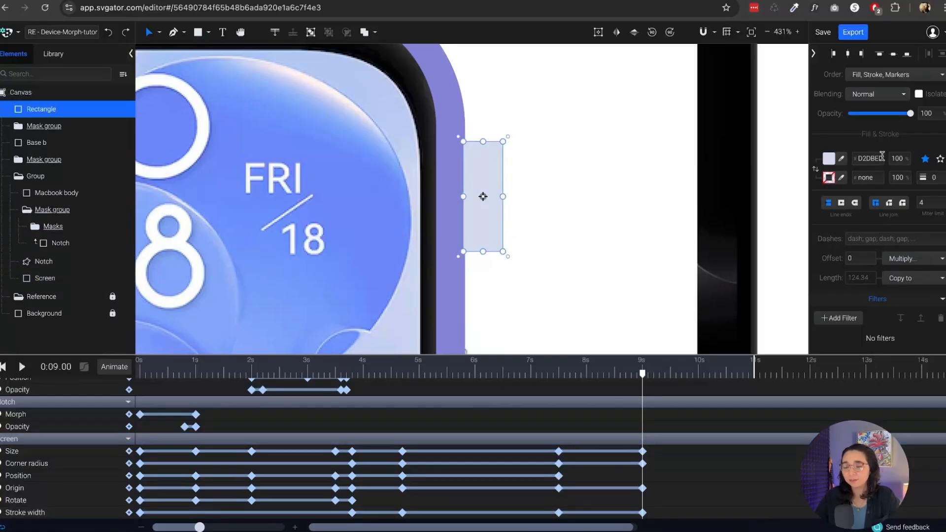
pyautogui.press('Return')
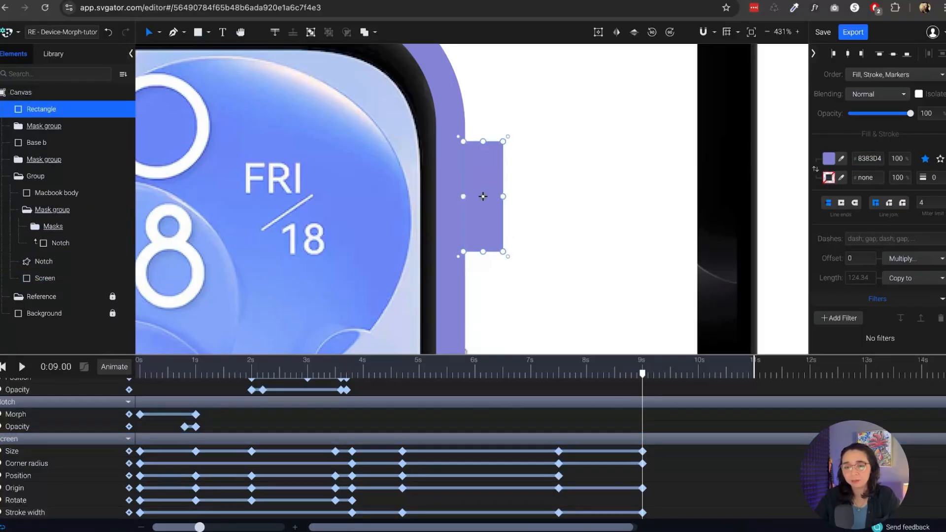
# Step: Round the crown rectangle's corners to a radius of 6 and shift it slightly outward from the watch case
pyautogui.scroll(5, 871, 152)
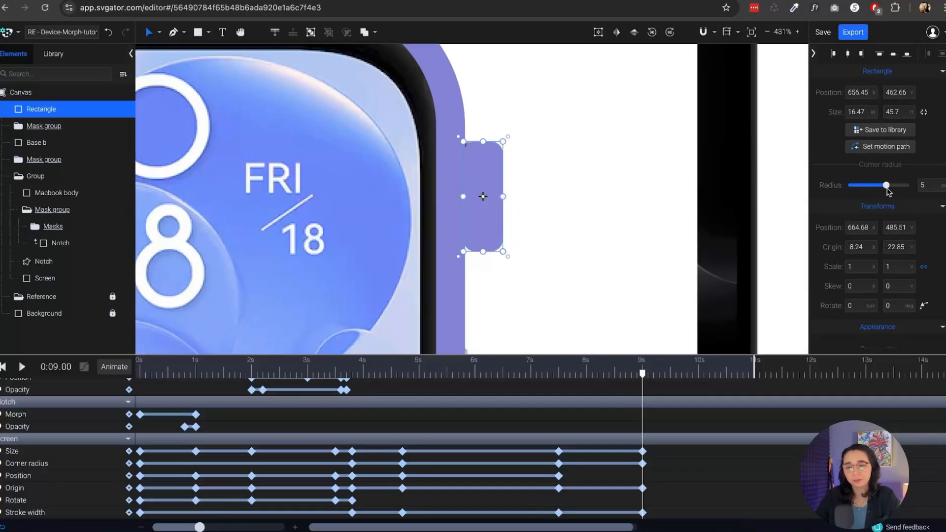
pyautogui.moveTo(895, 192); pyautogui.dragTo(881, 194)
pyautogui.moveTo(484, 192); pyautogui.dragTo(525, 193)
pyautogui.hotkey('ctrl', 'z')
pyautogui.moveTo(865, 189); pyautogui.dragTo(894, 191)
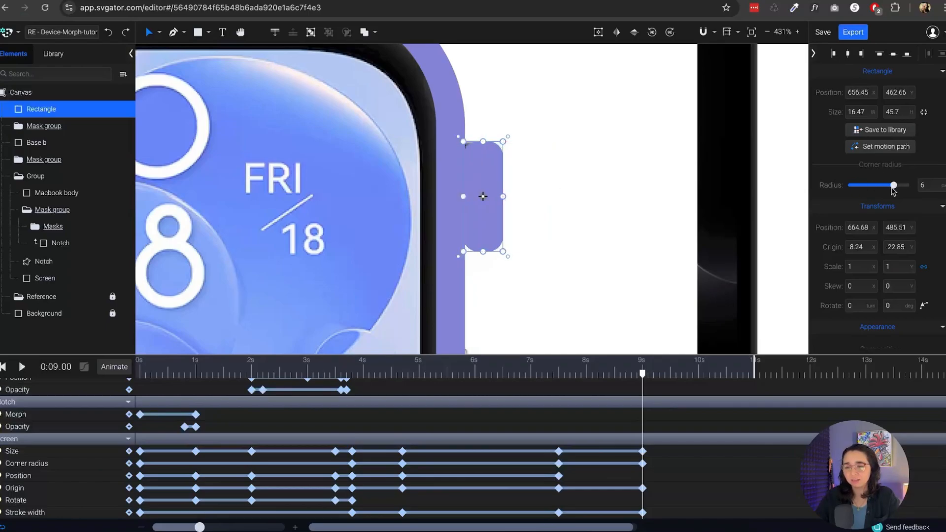
pyautogui.moveTo(485, 180)
pyautogui.mouseDown()
pyautogui.moveTo(498, 181)
pyautogui.moveTo(489, 187)
pyautogui.mouseUp()
pyautogui.click(577, 193)
pyautogui.click(573, 178)
pyautogui.scroll(-5, 553, 164)
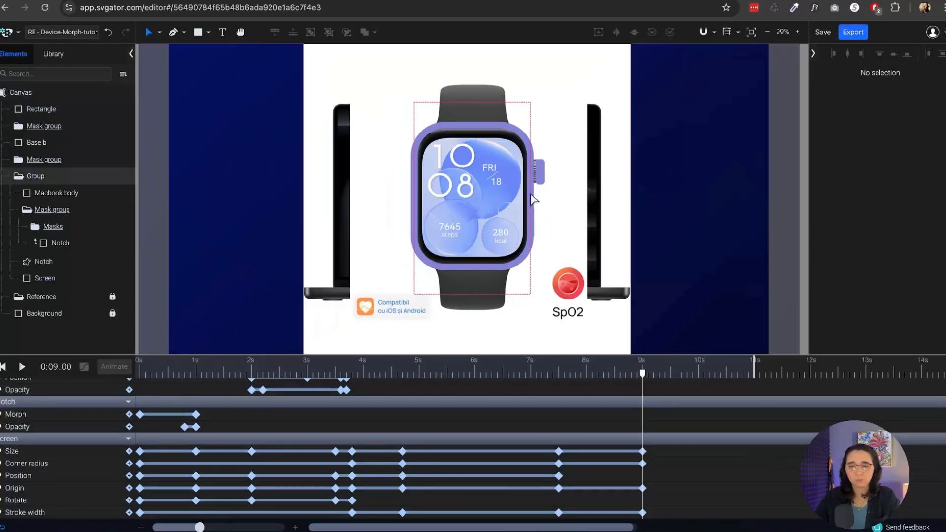
# Step: Draw a rectangle about 126 × 413 spanning the watch bands, with fill 8383D4 and corner radius 31
pyautogui.click(197, 34)
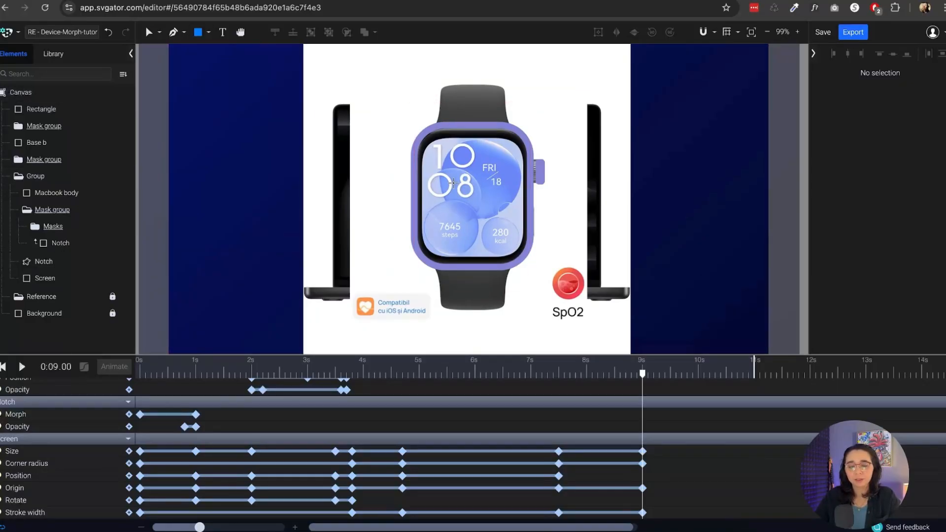
pyautogui.moveTo(439, 86); pyautogui.dragTo(508, 315)
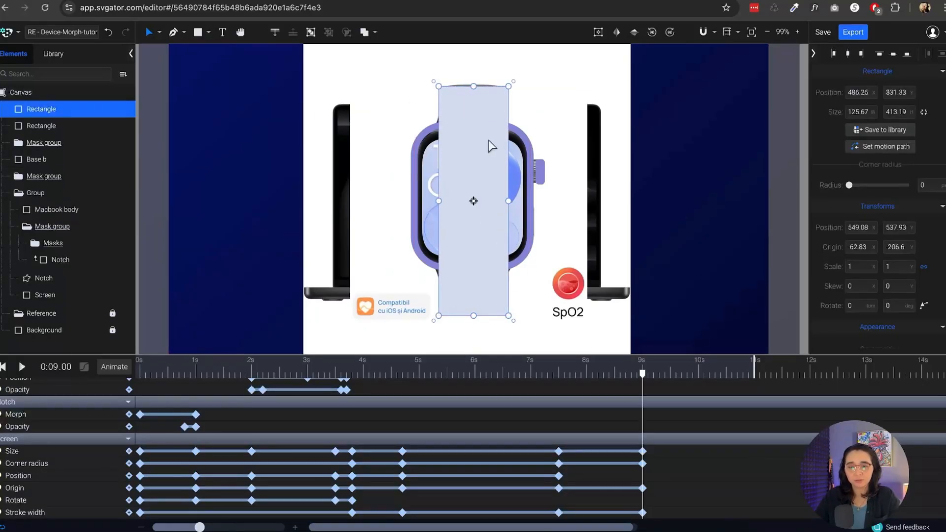
pyautogui.moveTo(488, 140); pyautogui.dragTo(482, 153)
pyautogui.scroll(-5, 875, 187)
pyautogui.click(870, 158)
pyautogui.write('8383D4')
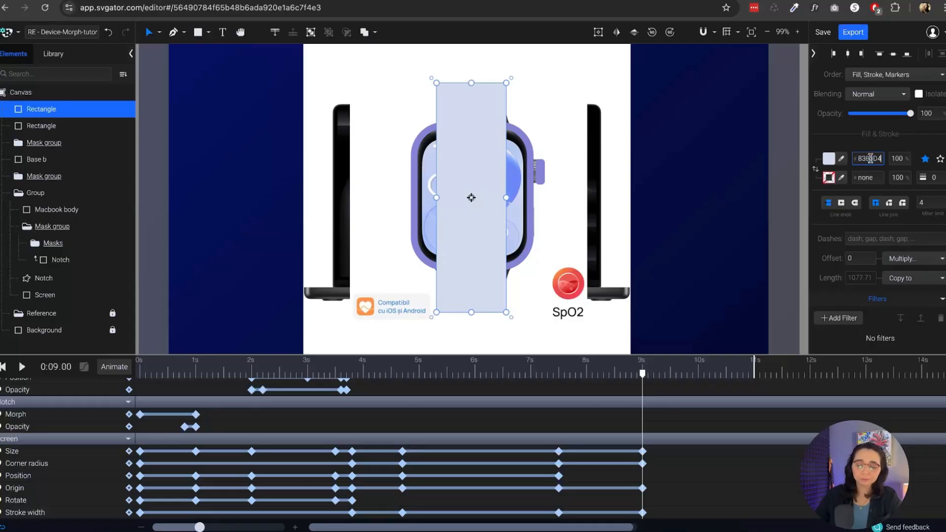
pyautogui.press('Return')
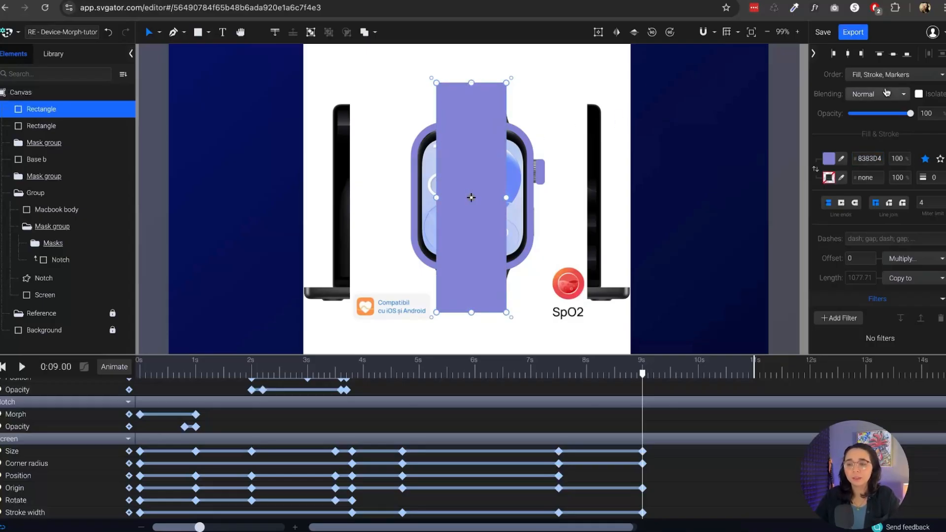
pyautogui.scroll(5, 893, 192)
pyautogui.moveTo(849, 185); pyautogui.dragTo(870, 185)
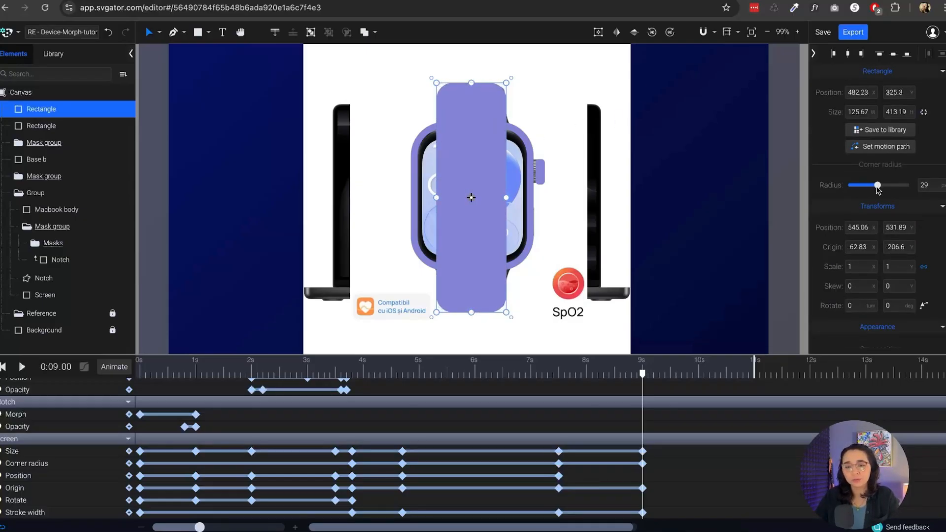
# Step: Centre the band rectangle on the intersection of the canvas guides, showing the guides only while aligning it
pyautogui.click(726, 32)
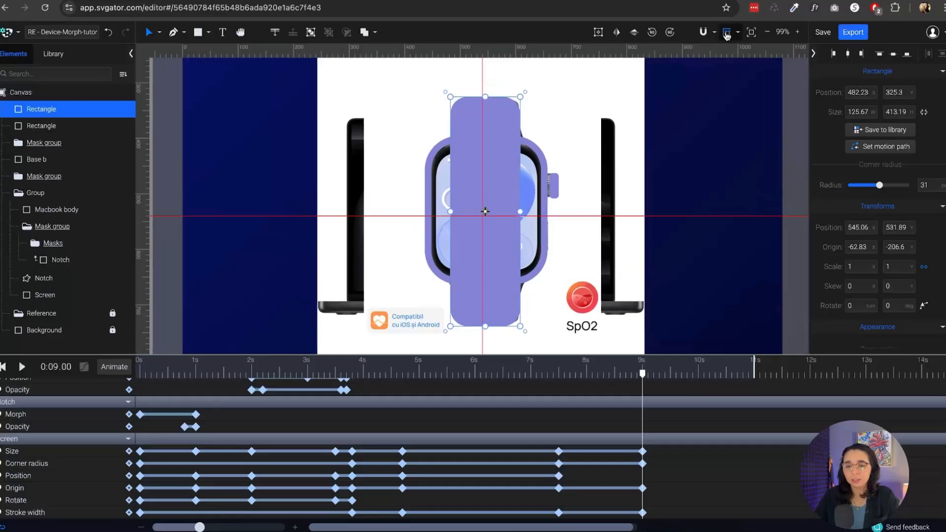
pyautogui.scroll(6, 484, 240)
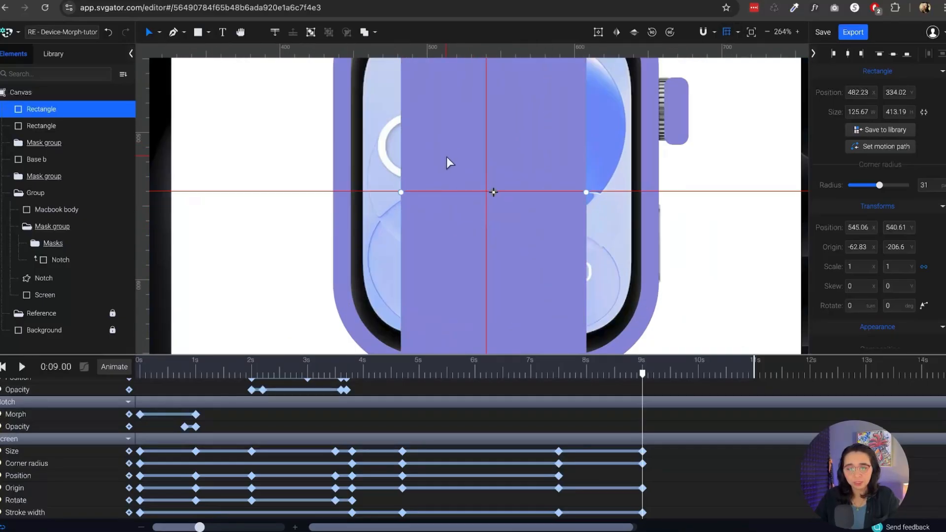
pyautogui.press('Left')
pyautogui.press('Left')
pyautogui.press('Left')
pyautogui.press('Left')
pyautogui.press('Left')
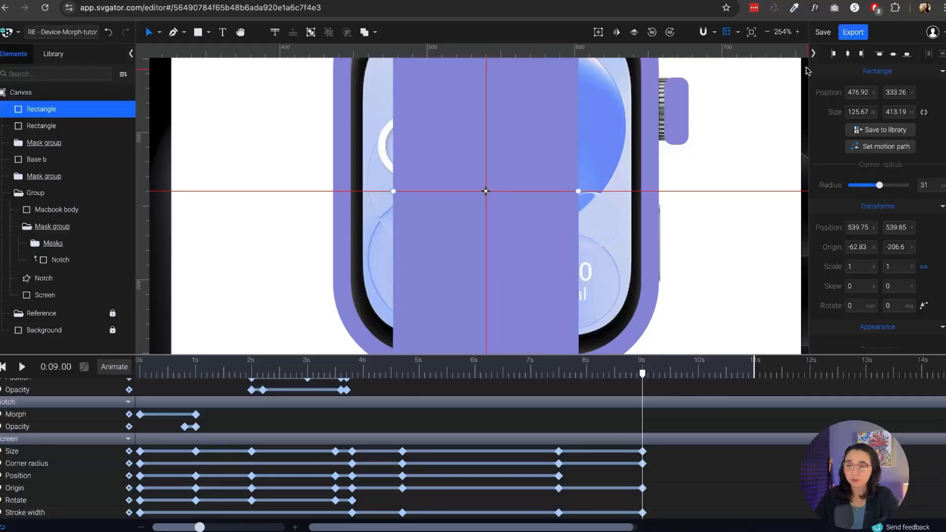
pyautogui.click(727, 32)
pyautogui.scroll(-1, 475, 253)
pyautogui.scroll(-5, 476, 254)
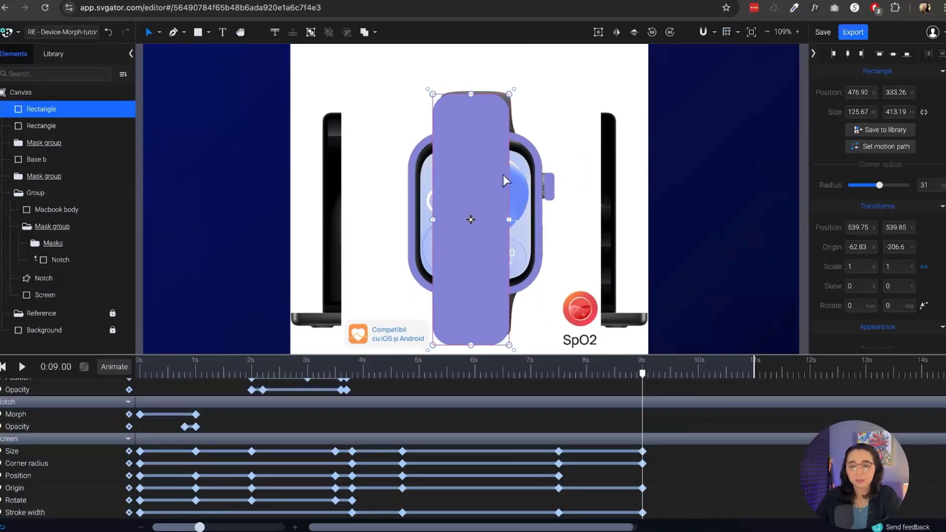
# Step: Rename the band rectangle as Bands, and hide the Reference group with the device Group collapsed
pyautogui.doubleClick(62, 109)
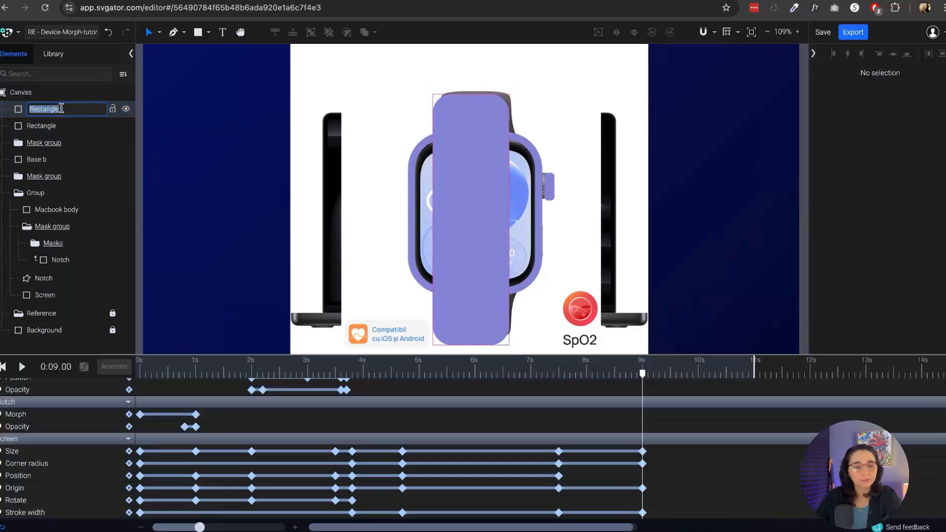
pyautogui.write('Bands')
pyautogui.press('Return')
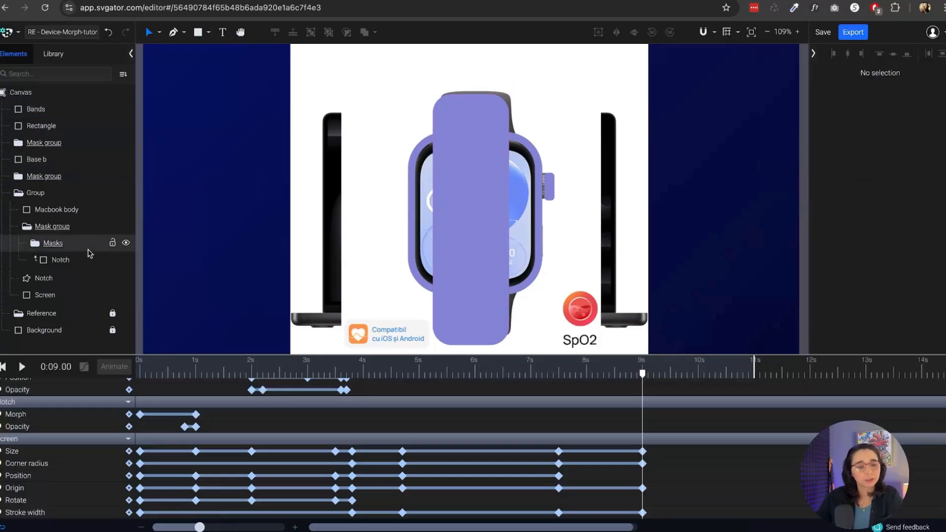
pyautogui.click(18, 193)
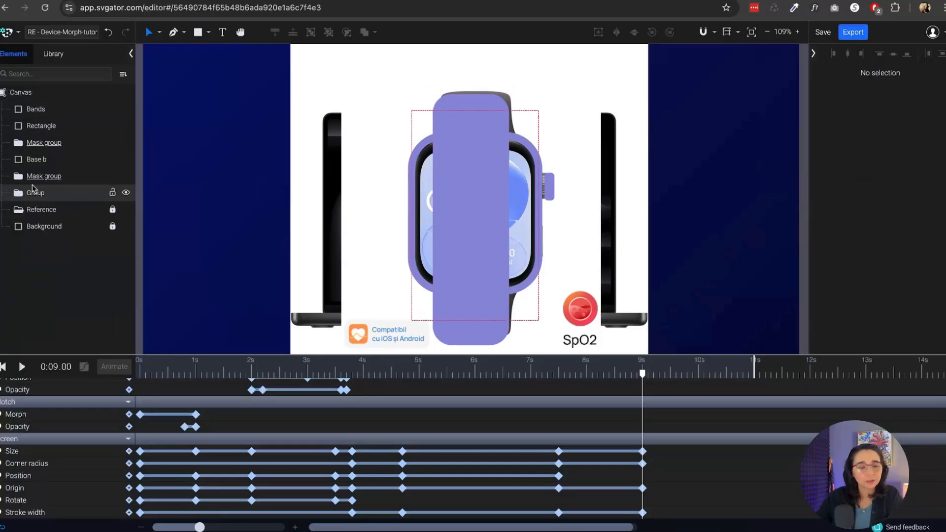
pyautogui.click(127, 210)
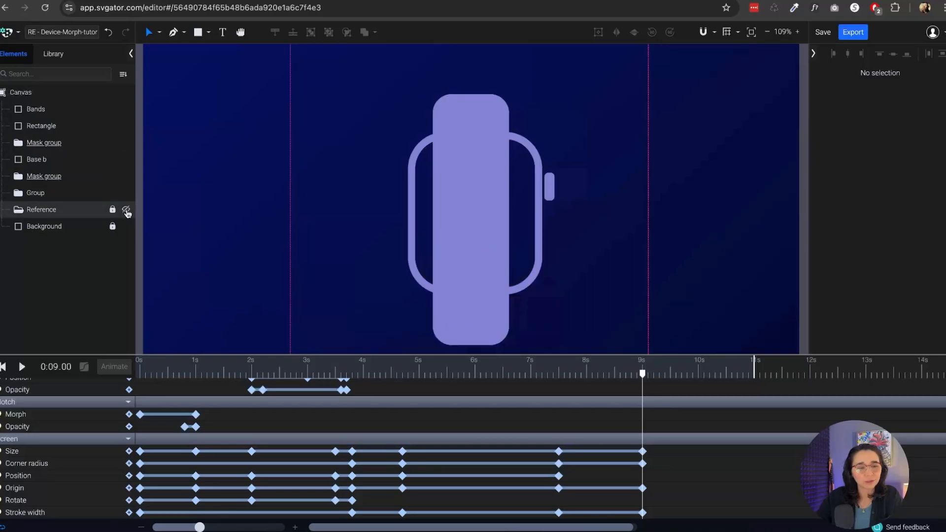
# Step: Rename the crown rectangle as Digital Crown
pyautogui.doubleClick(42, 126)
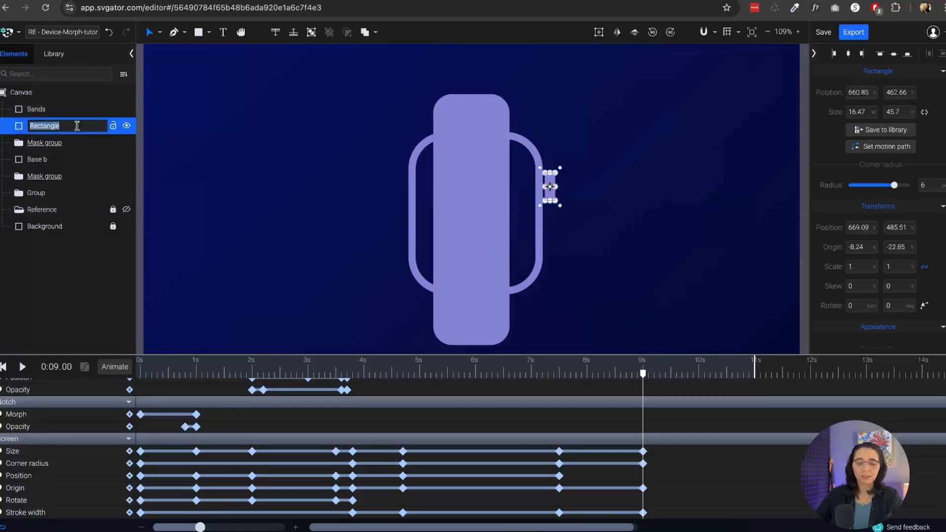
pyautogui.write('Dkf')
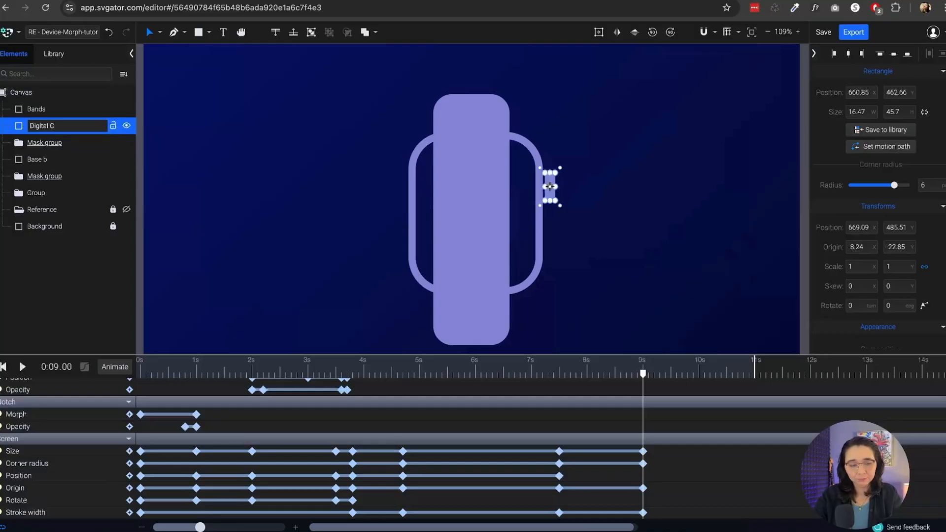
pyautogui.press('Return')
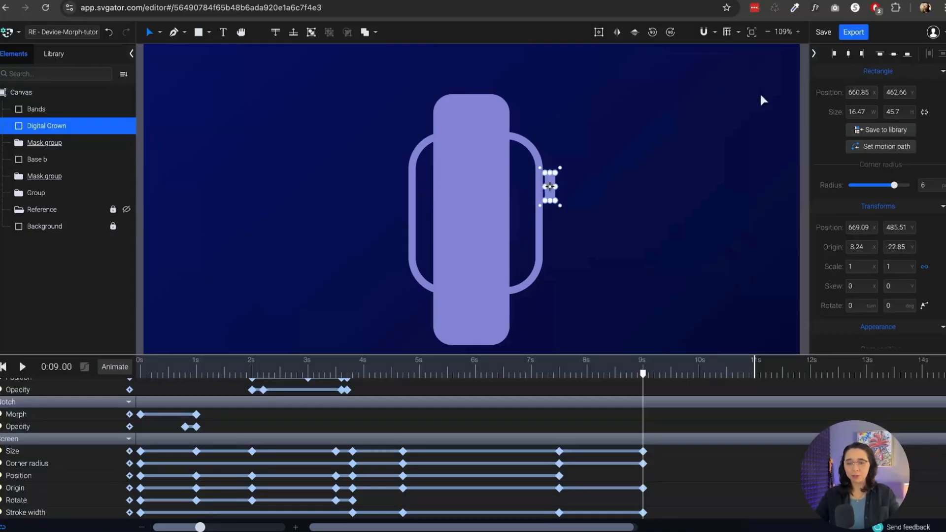
pyautogui.click(481, 204)
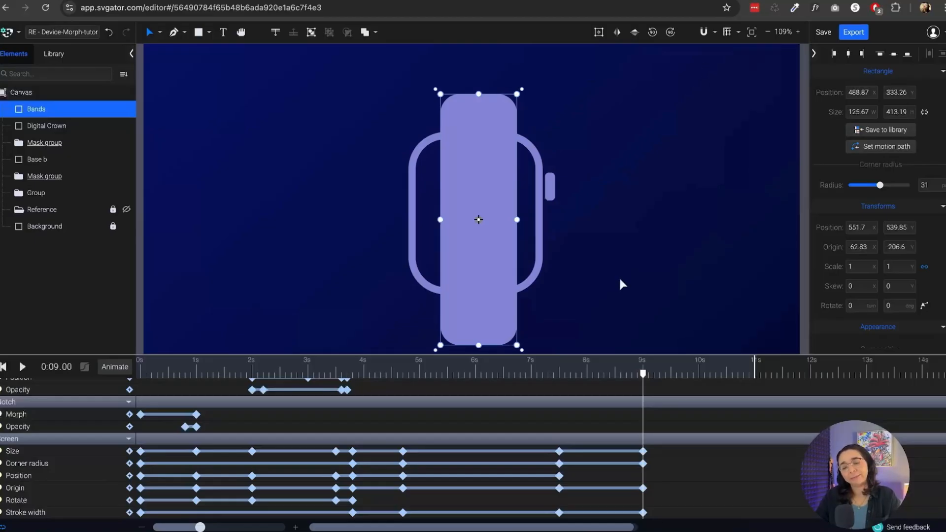
pyautogui.click(549, 185)
pyautogui.scroll(5, 558, 196)
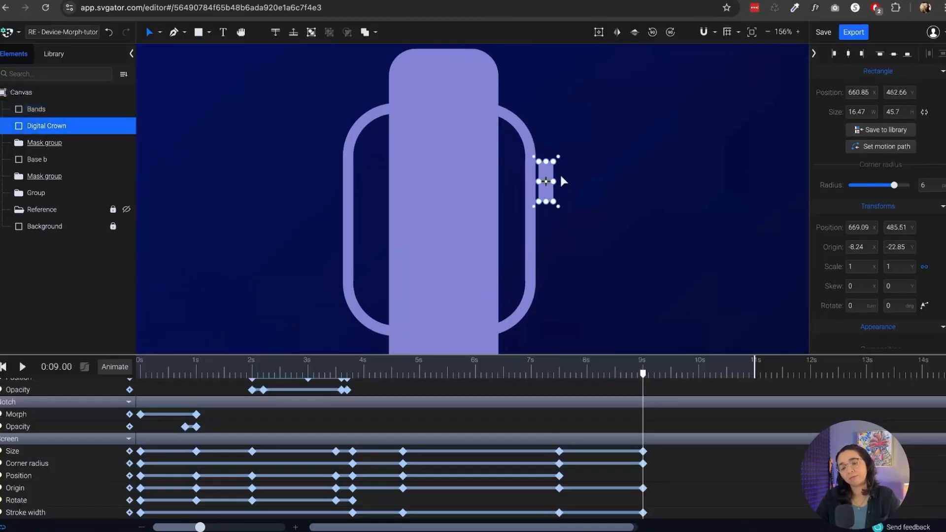
pyautogui.scroll(1, 557, 215)
pyautogui.click(574, 131)
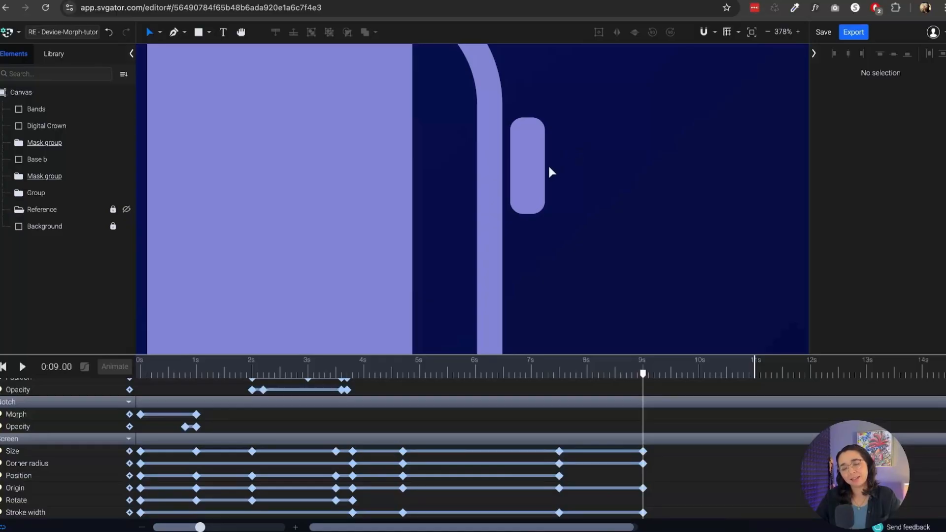
pyautogui.moveTo(531, 171)
pyautogui.mouseDown()
pyautogui.moveTo(502, 170)
pyautogui.moveTo(534, 170)
pyautogui.mouseUp()
pyautogui.hotkey('ctrl', 'z')
pyautogui.click(619, 175)
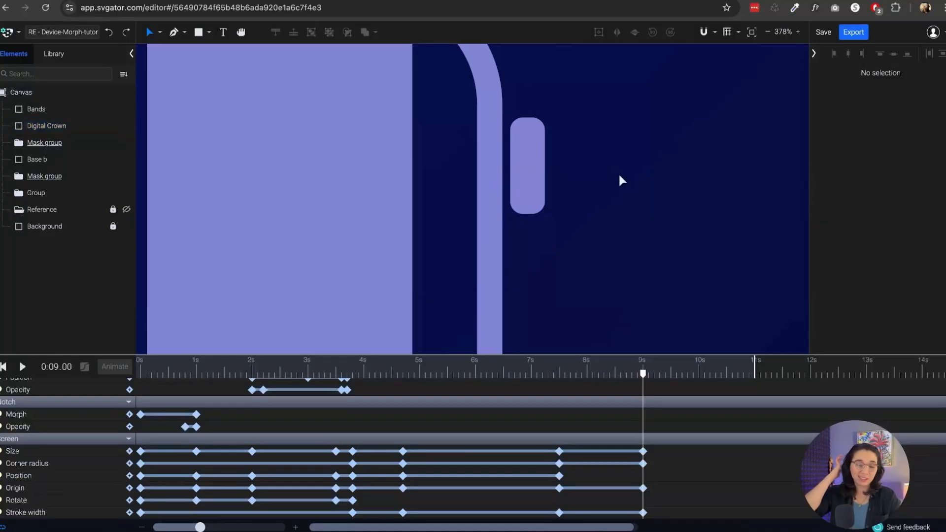
# Step: Try resizing the Bands rectangle from its lower edge with the Resize tool, and return to the Transform tool
pyautogui.scroll(-6, 619, 172)
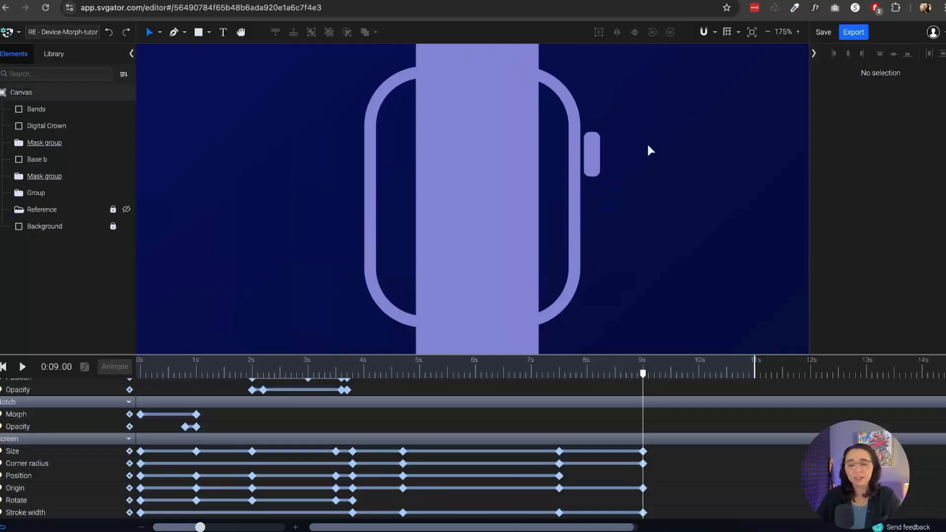
pyautogui.scroll(2, 671, 151)
pyautogui.press('space')
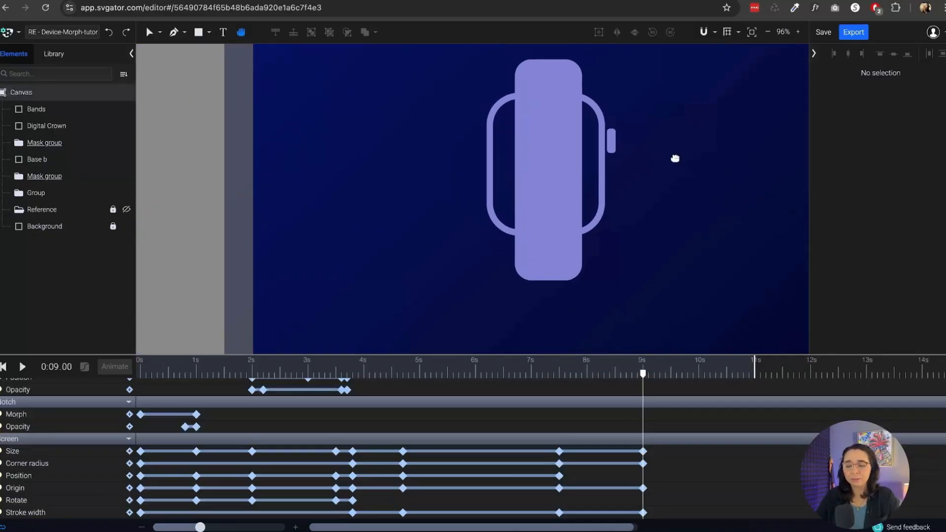
pyautogui.moveTo(676, 158); pyautogui.dragTo(601, 171)
pyautogui.click(485, 127)
pyautogui.click(160, 32)
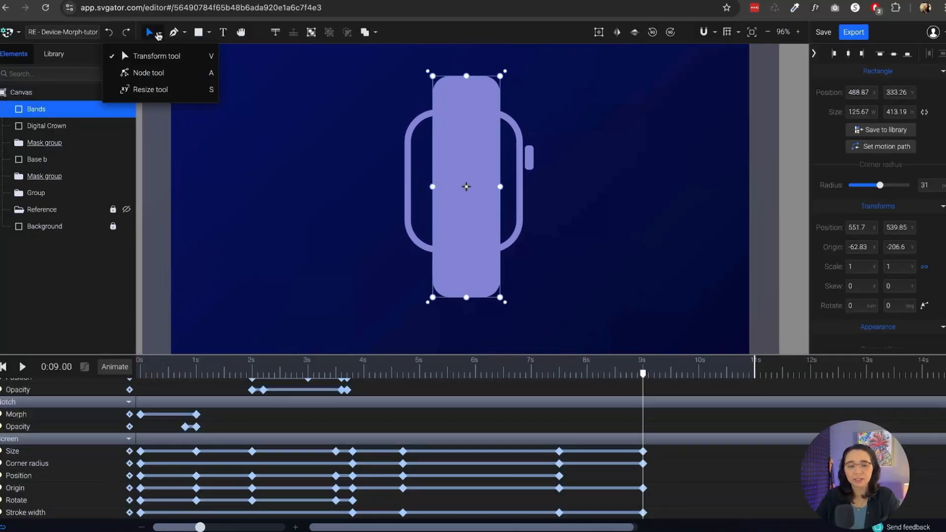
pyautogui.click(159, 91)
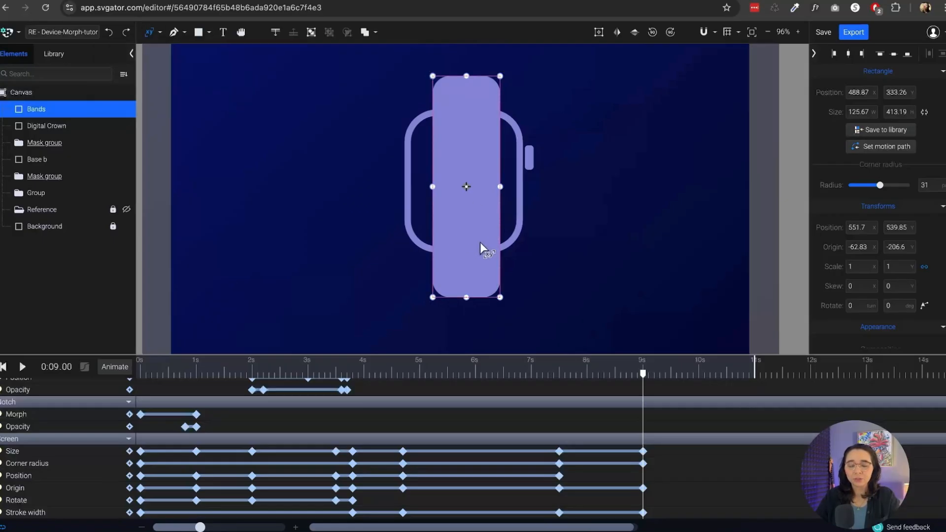
pyautogui.moveTo(466, 298); pyautogui.dragTo(507, 291)
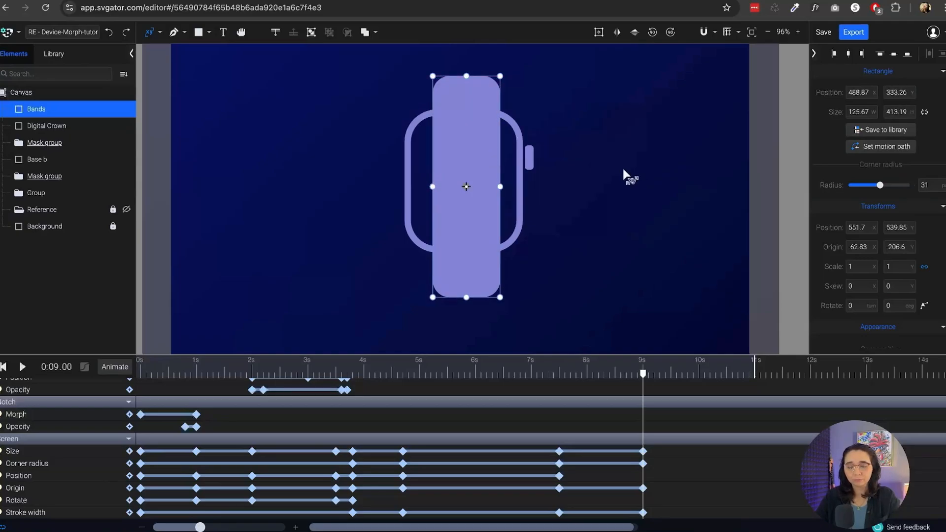
pyautogui.click(159, 32)
pyautogui.click(158, 55)
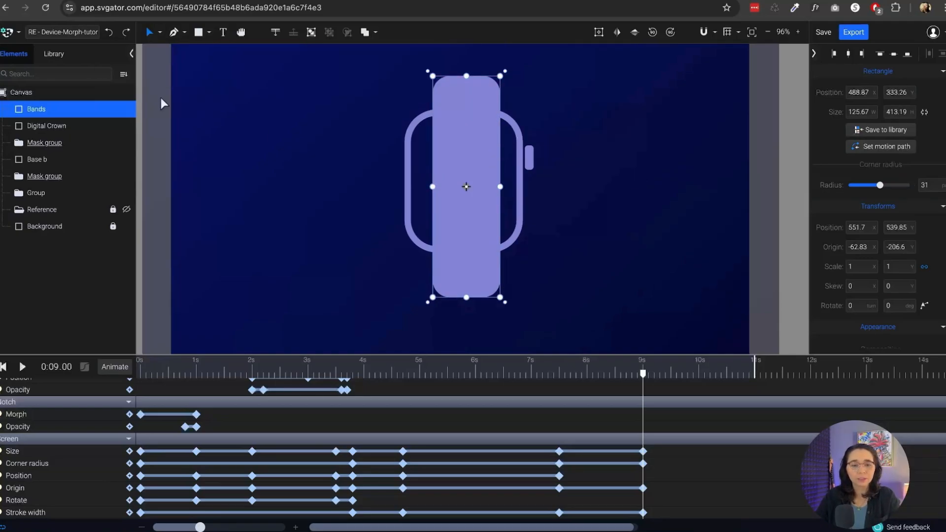
# Step: Add a Position animator to the Digital Crown with keyframes at 9 s and 9.5 s
pyautogui.click(535, 206)
pyautogui.scroll(2, 542, 203)
pyautogui.click(528, 155)
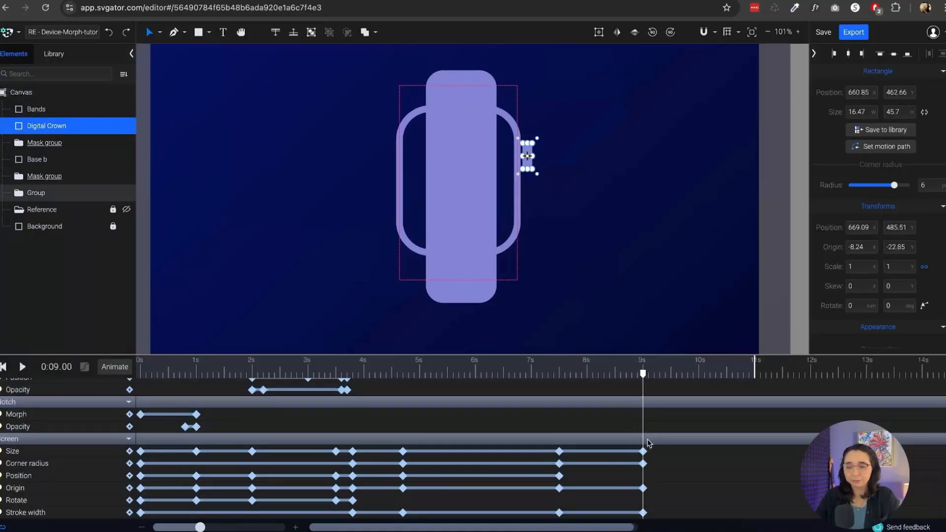
pyautogui.scroll(2, 641, 464)
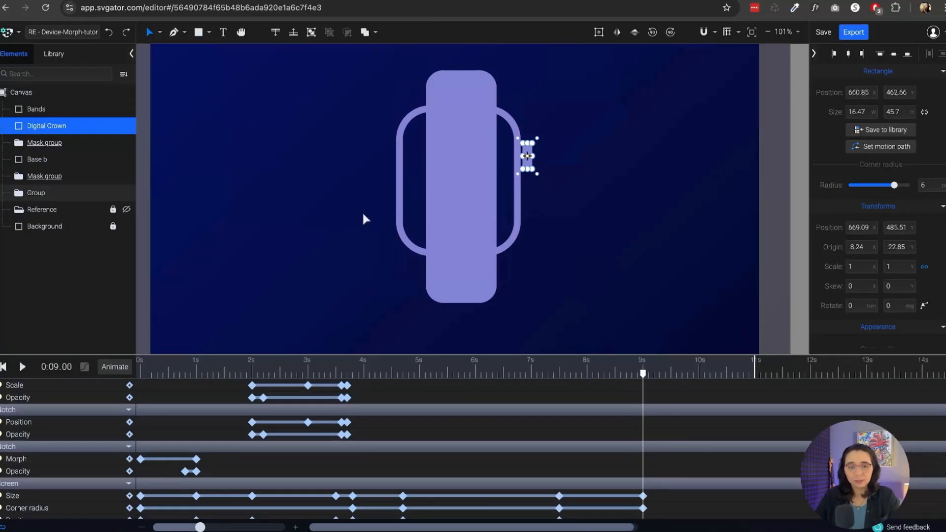
pyautogui.scroll(6, 527, 147)
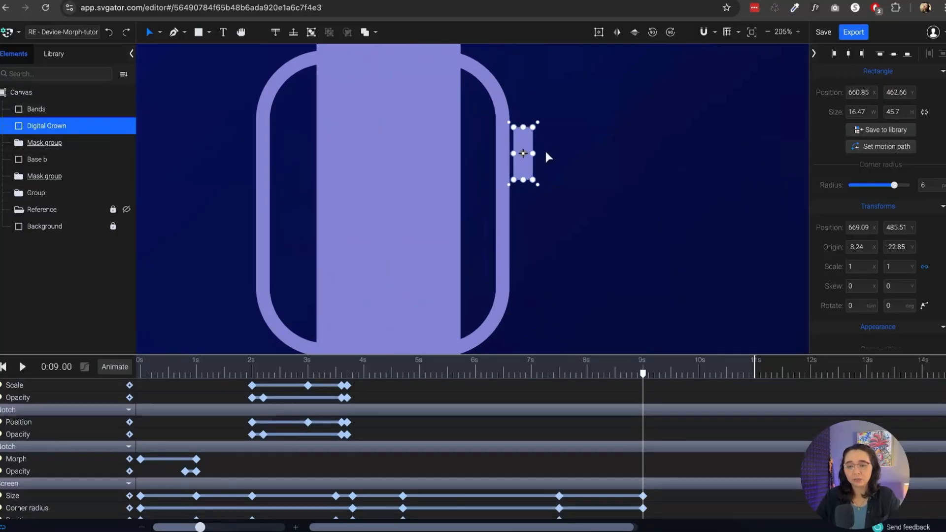
pyautogui.scroll(2, 645, 423)
pyautogui.scroll(3, 650, 429)
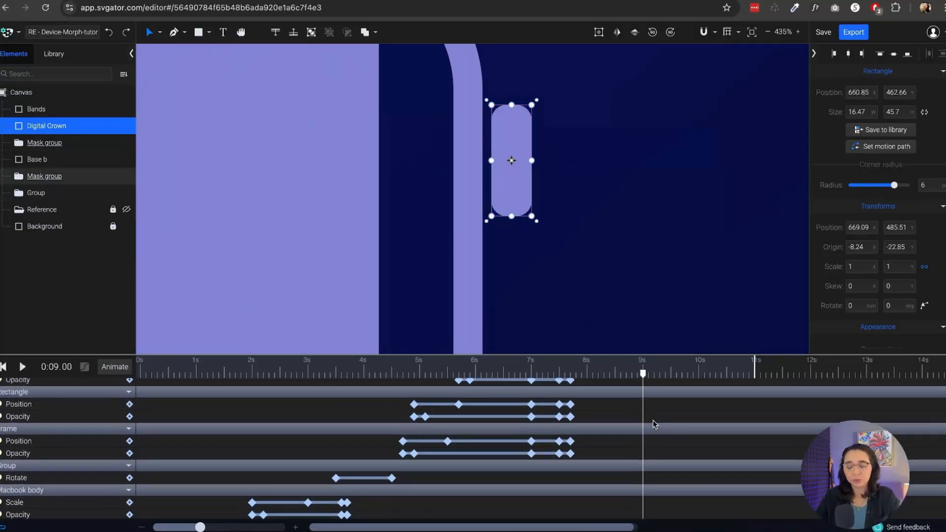
pyautogui.click(121, 366)
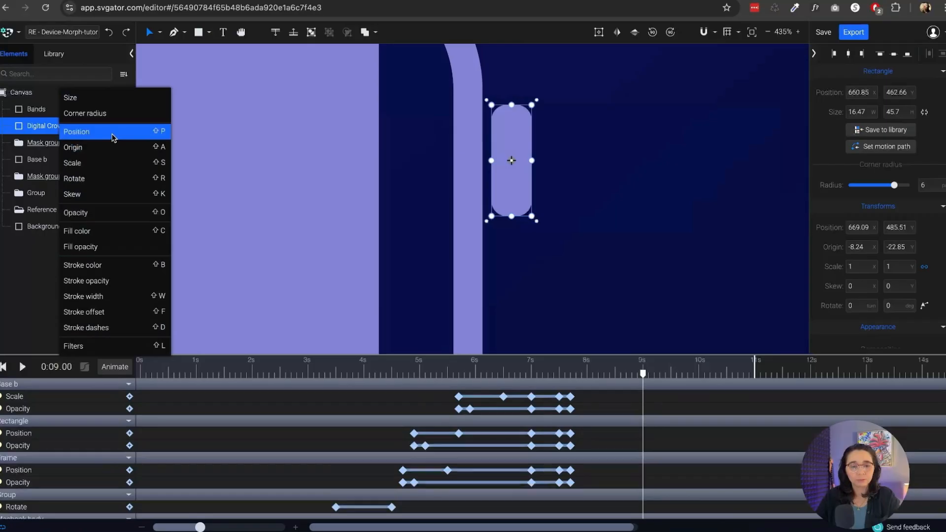
pyautogui.click(79, 132)
pyautogui.click(644, 397)
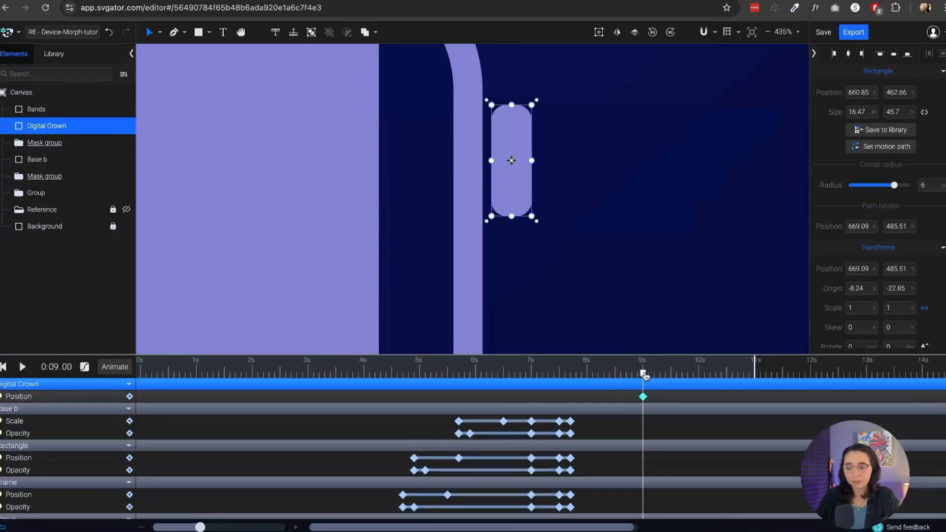
pyautogui.moveTo(646, 375)
pyautogui.mouseDown()
pyautogui.moveTo(702, 383)
pyautogui.moveTo(644, 389)
pyautogui.mouseUp()
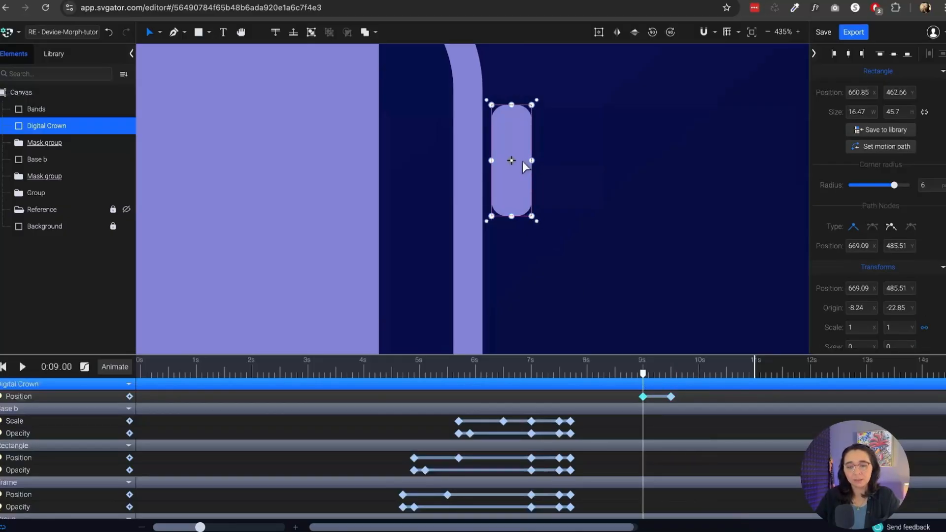
# Step: At the 9 s keyframe, move the Digital Crown inward over the watch case edge to about X 656, and preview the motion
pyautogui.moveTo(522, 161); pyautogui.dragTo(491, 147)
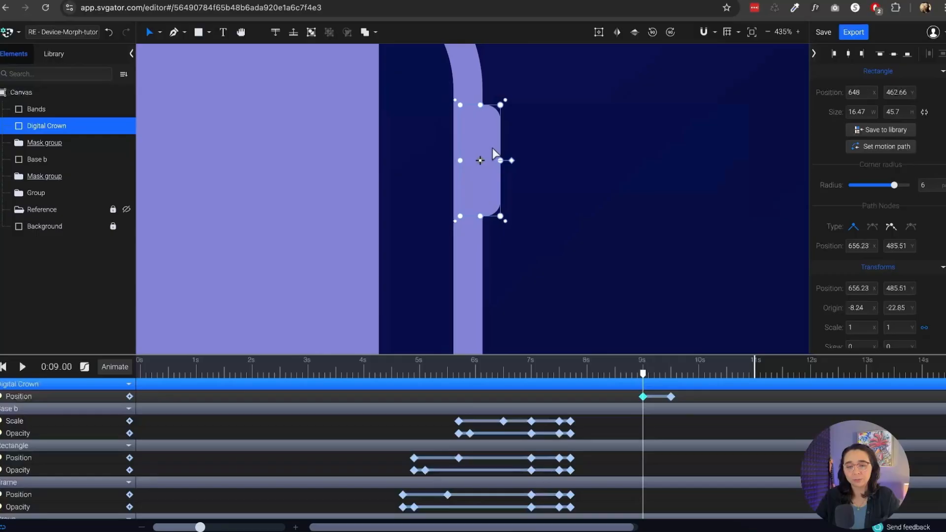
pyautogui.scroll(-5, 560, 149)
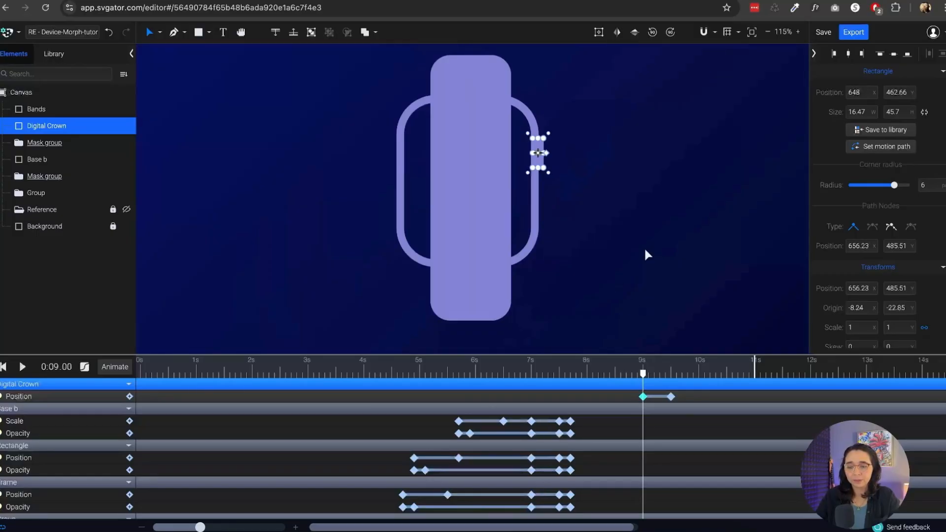
pyautogui.moveTo(643, 374); pyautogui.dragTo(614, 374)
pyautogui.press('space')
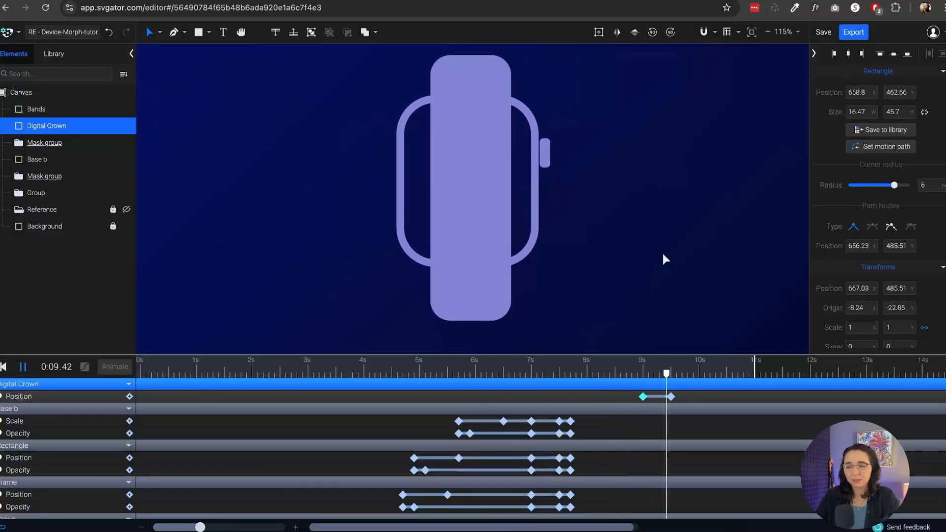
pyautogui.press('space')
# Step: Apply Ease In Out Back easing to both Digital Crown Position keyframes and play back the result
pyautogui.moveTo(677, 374); pyautogui.dragTo(643, 374)
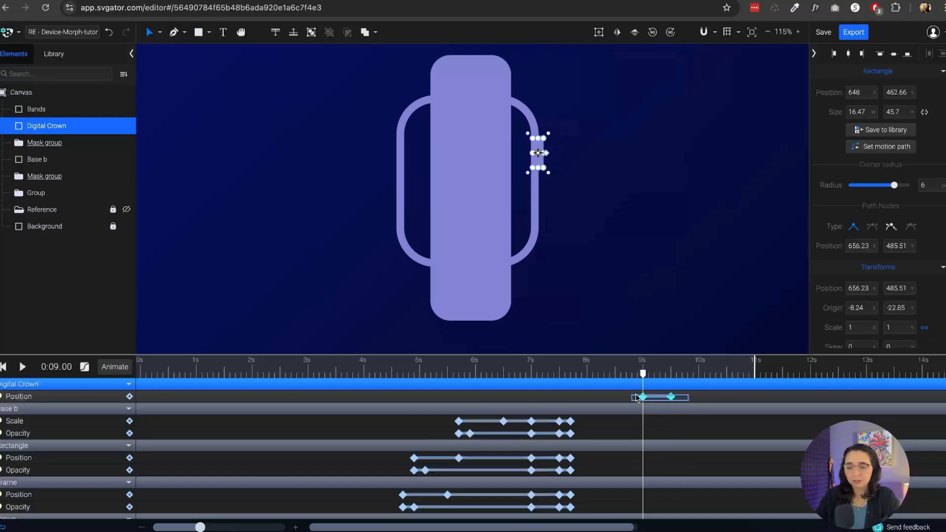
pyautogui.click(116, 370)
pyautogui.click(85, 367)
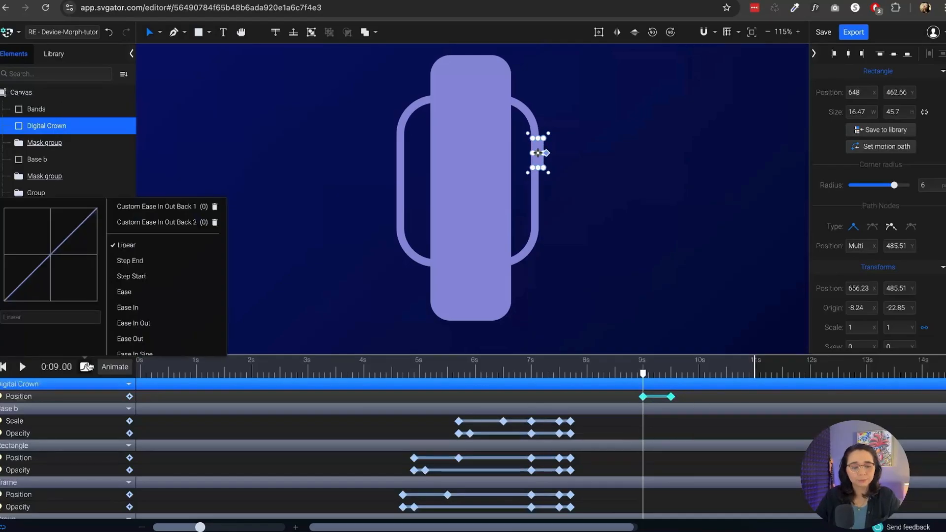
pyautogui.scroll(-10, 147, 340)
pyautogui.click(180, 348)
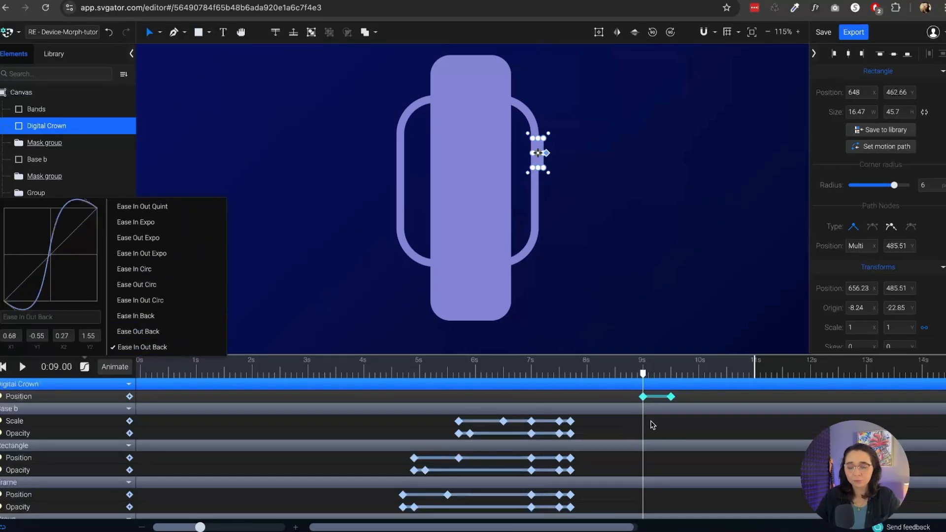
pyautogui.moveTo(644, 375); pyautogui.dragTo(618, 376)
pyautogui.press('space')
pyautogui.press('space')
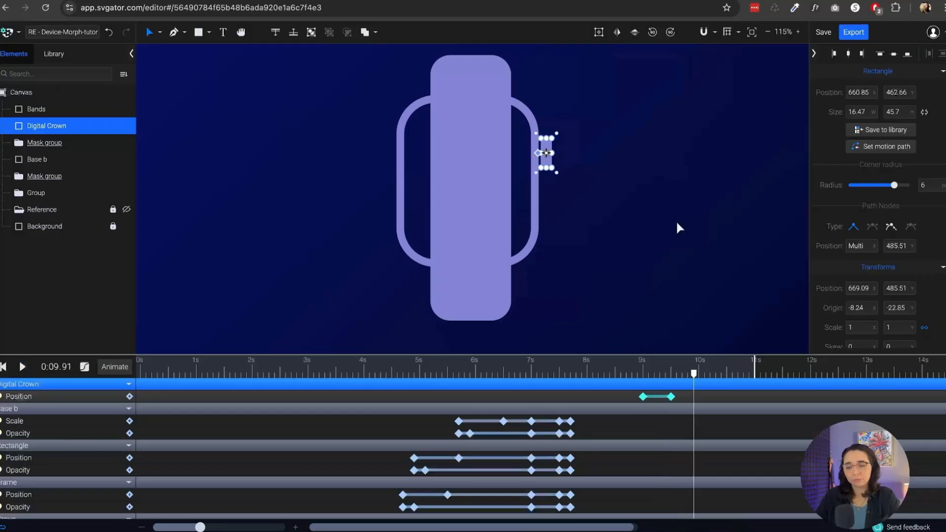
# Step: At the 9.5 s keyframe, move the Digital Crown slightly further out from the case to about X 674, and preview it
pyautogui.moveTo(694, 374); pyautogui.dragTo(677, 380)
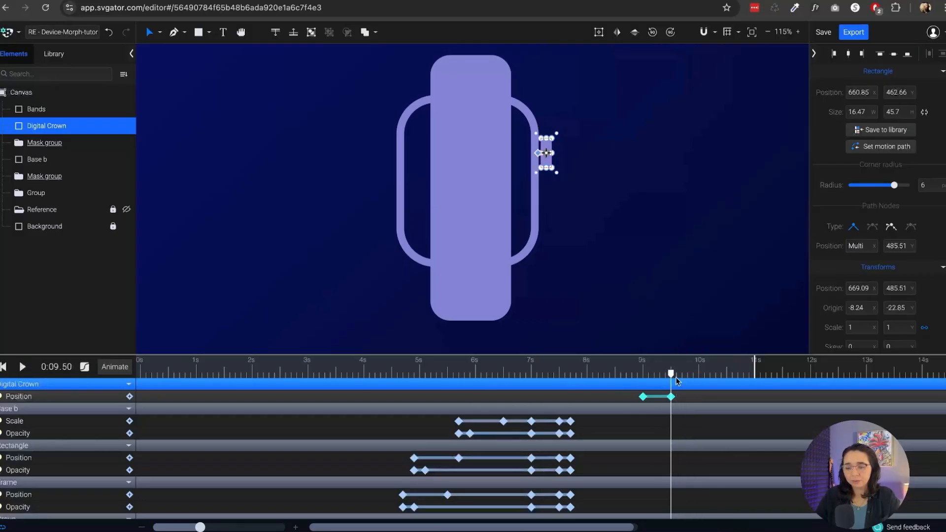
pyautogui.scroll(5, 559, 148)
pyautogui.moveTo(495, 99); pyautogui.dragTo(508, 98)
pyautogui.scroll(-5, 621, 212)
pyautogui.scroll(-1, 622, 209)
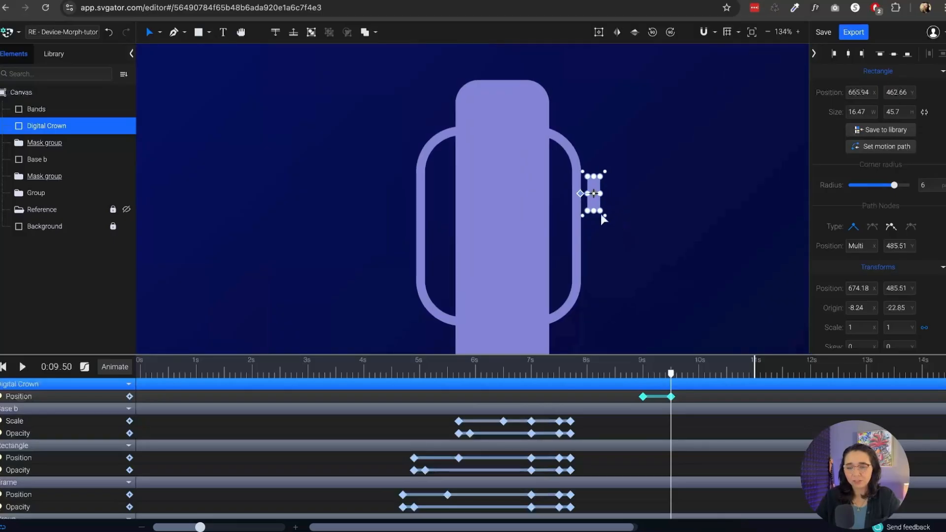
pyautogui.moveTo(670, 375); pyautogui.dragTo(644, 398)
pyautogui.press('space')
pyautogui.press('space')
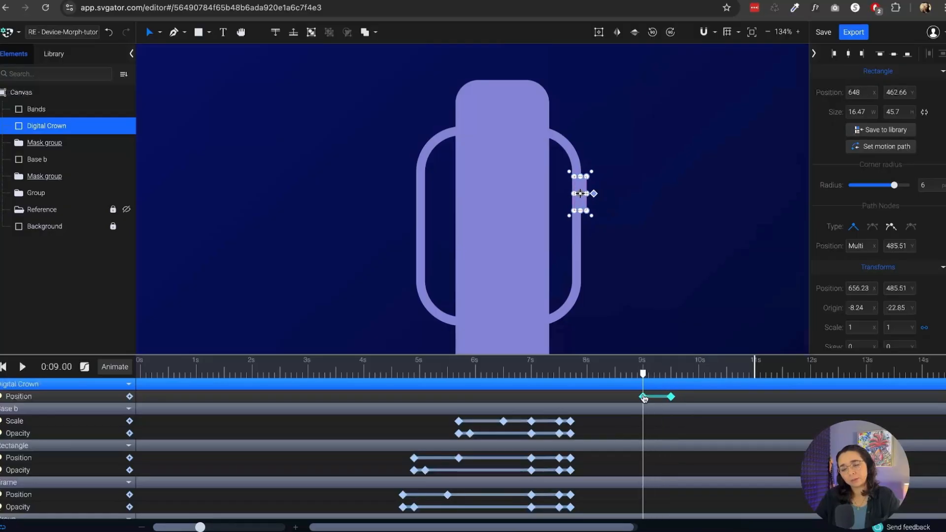
# Step: Animate the Digital Crown's Opacity with keyframes at 9 s and about 9.1 s, set the first to 0, and preview the fade-in
pyautogui.click(114, 367)
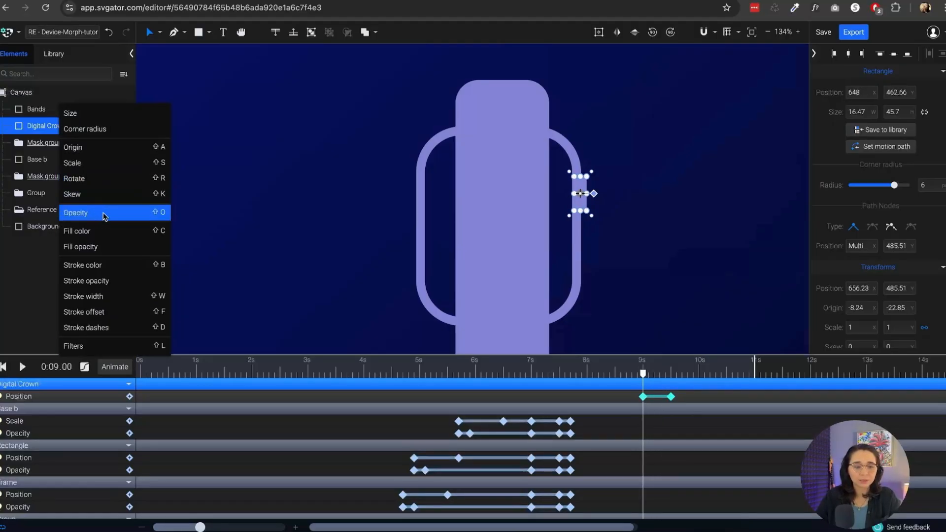
pyautogui.click(102, 213)
pyautogui.click(644, 409)
pyautogui.moveTo(643, 374); pyautogui.dragTo(645, 377)
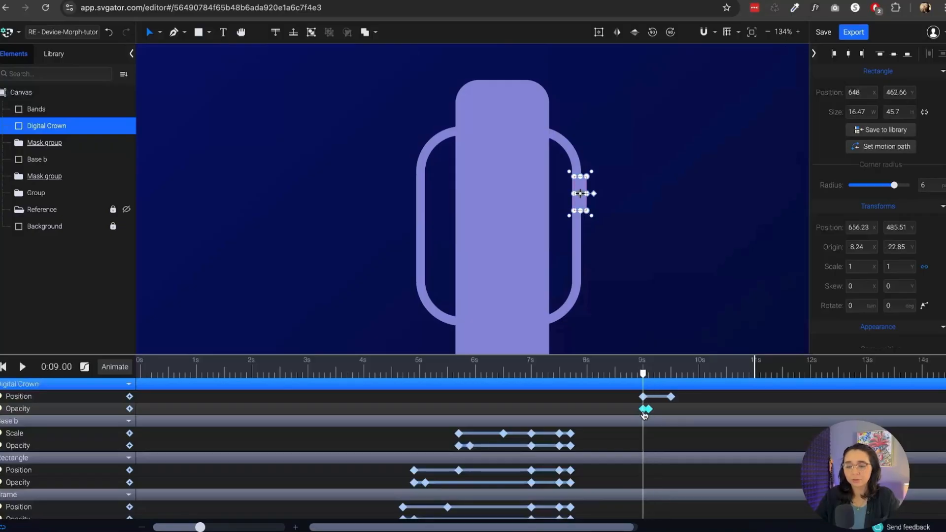
pyautogui.scroll(-5, 917, 217)
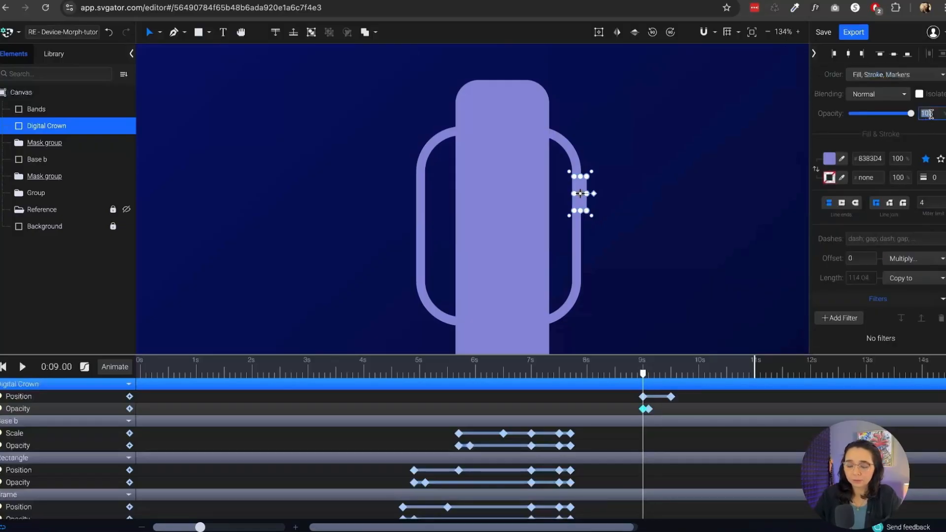
pyautogui.press('Return')
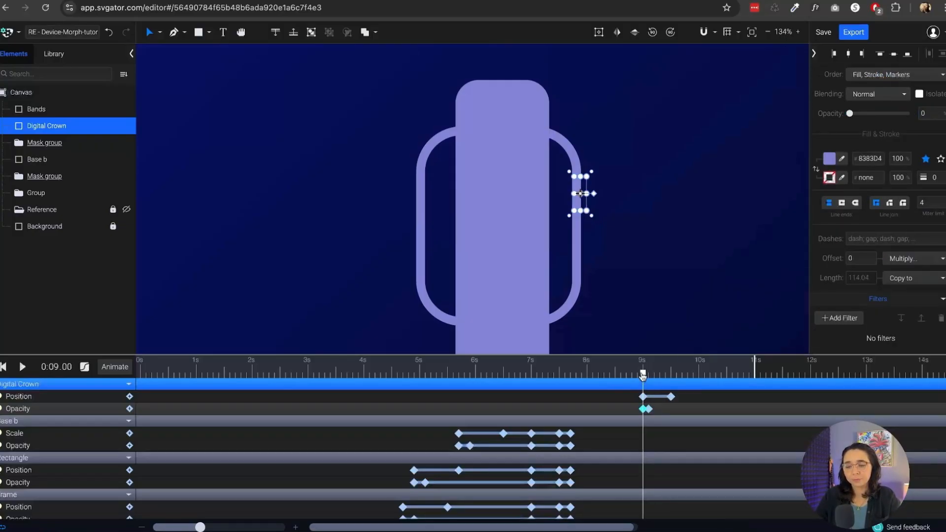
pyautogui.moveTo(642, 376); pyautogui.dragTo(616, 376)
pyautogui.press('space')
pyautogui.press('space')
pyautogui.moveTo(690, 376); pyautogui.dragTo(671, 376)
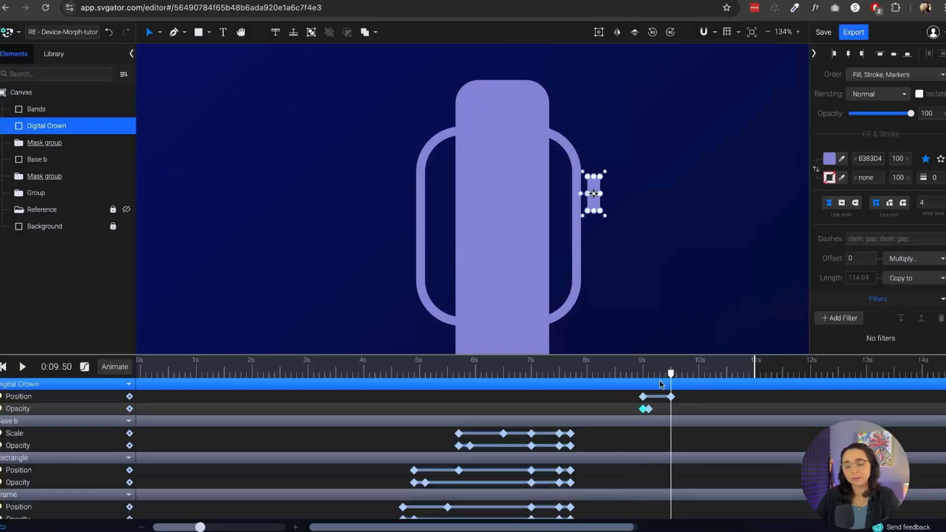
# Step: Shift all the Digital Crown Position and Opacity keyframes to start at 9.1 s, and play back the motion
pyautogui.press('space')
pyautogui.press('space')
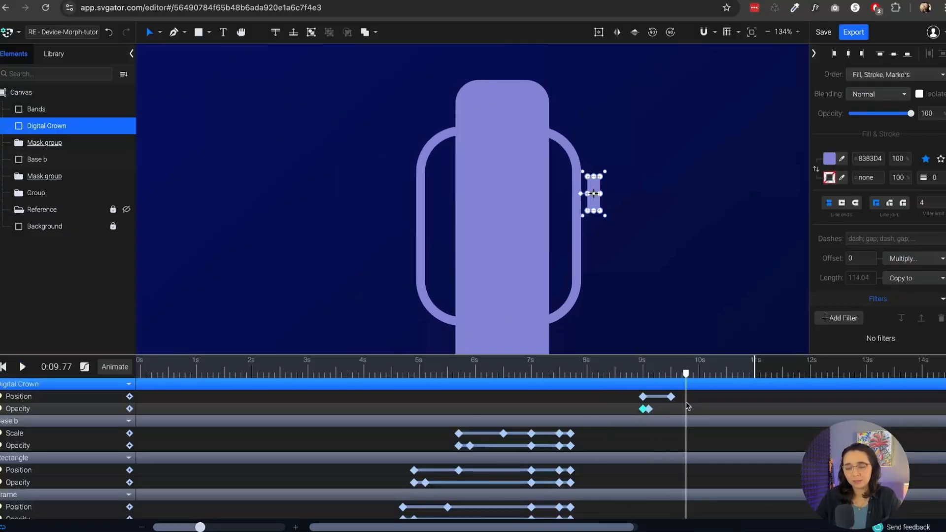
pyautogui.click(703, 413)
pyautogui.moveTo(686, 376); pyautogui.dragTo(649, 379)
pyautogui.moveTo(687, 418); pyautogui.dragTo(653, 406)
pyautogui.press('space')
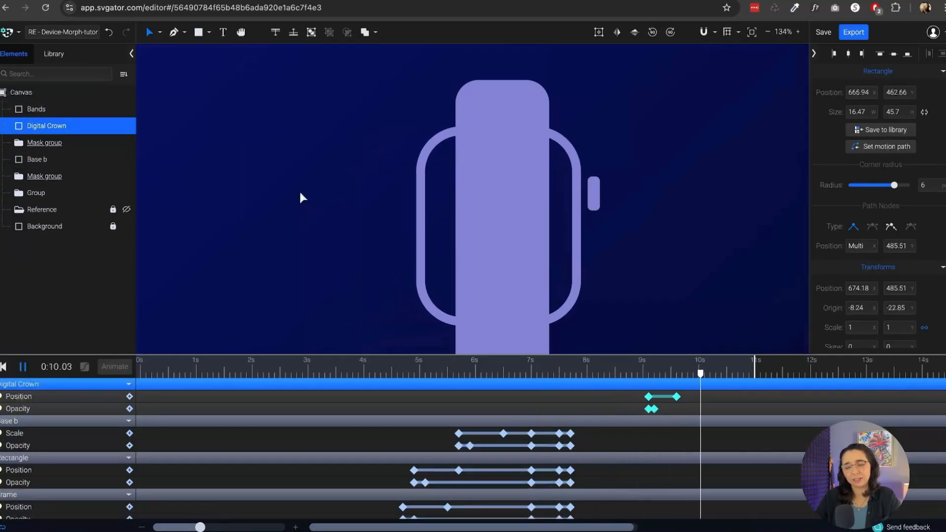
pyautogui.press('space')
pyautogui.press('space')
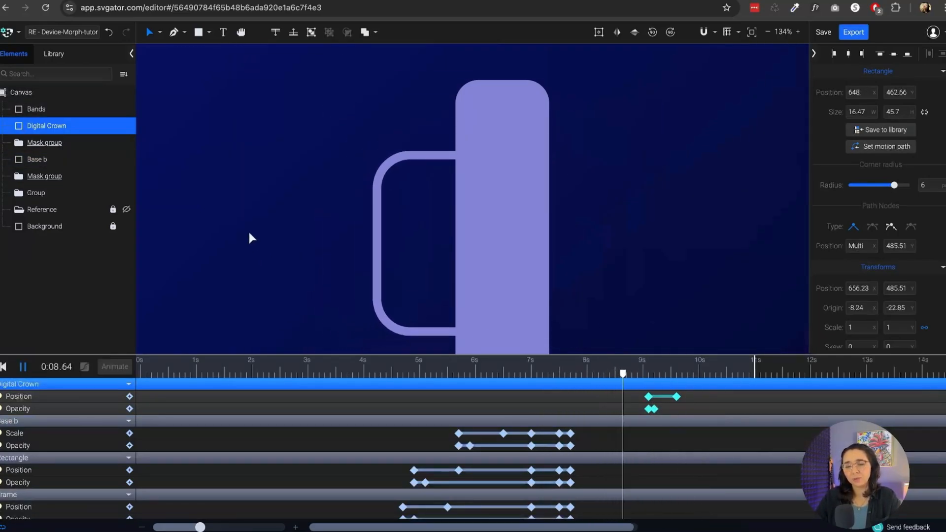
pyautogui.press('space')
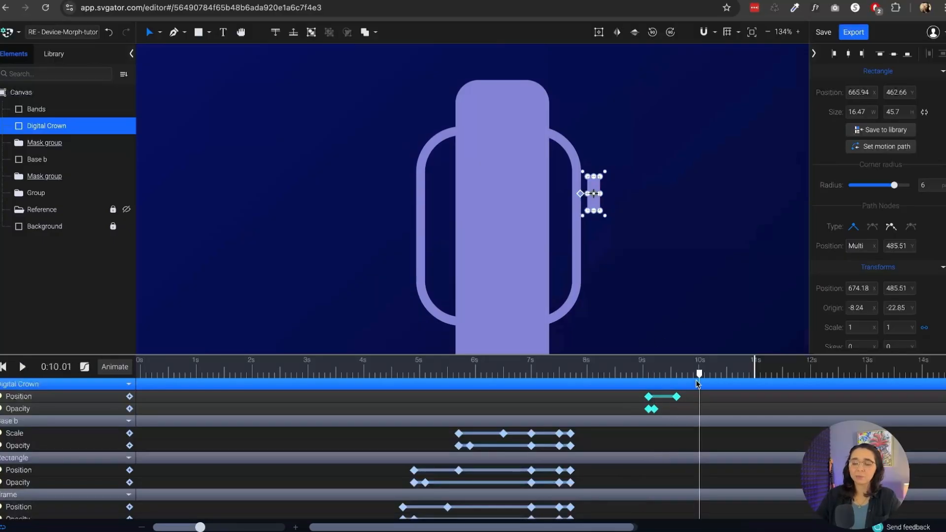
# Step: Switch the Bands rectangle to the Resize tool and add a Size animation keyframe to it at 9.1 s
pyautogui.moveTo(702, 378); pyautogui.dragTo(648, 378)
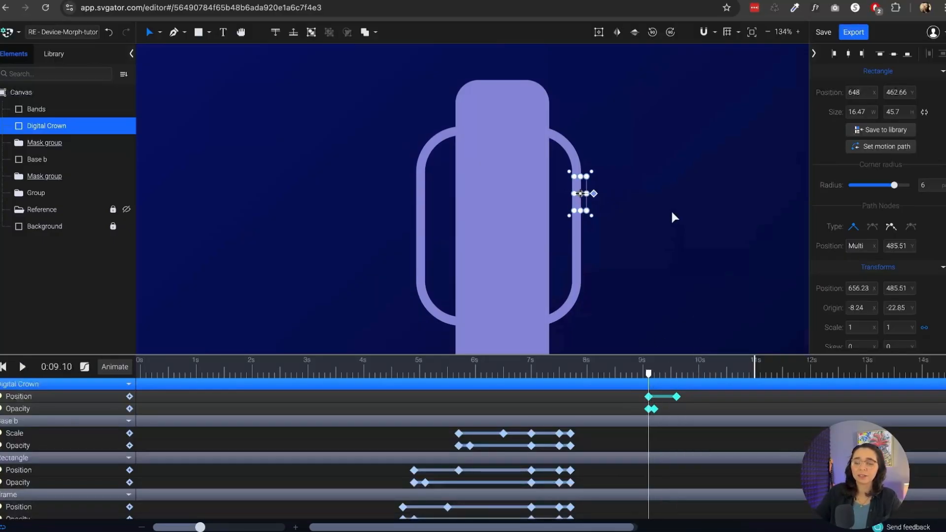
pyautogui.click(533, 180)
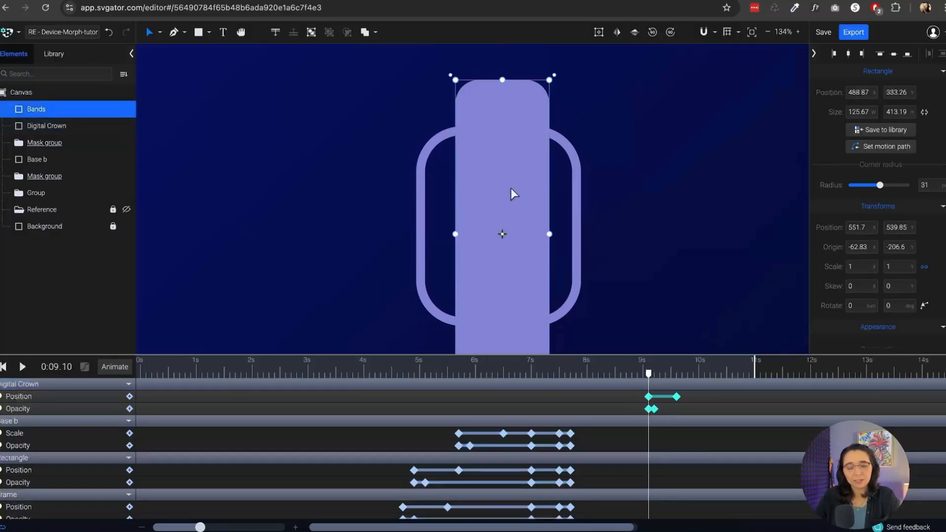
pyautogui.click(156, 33)
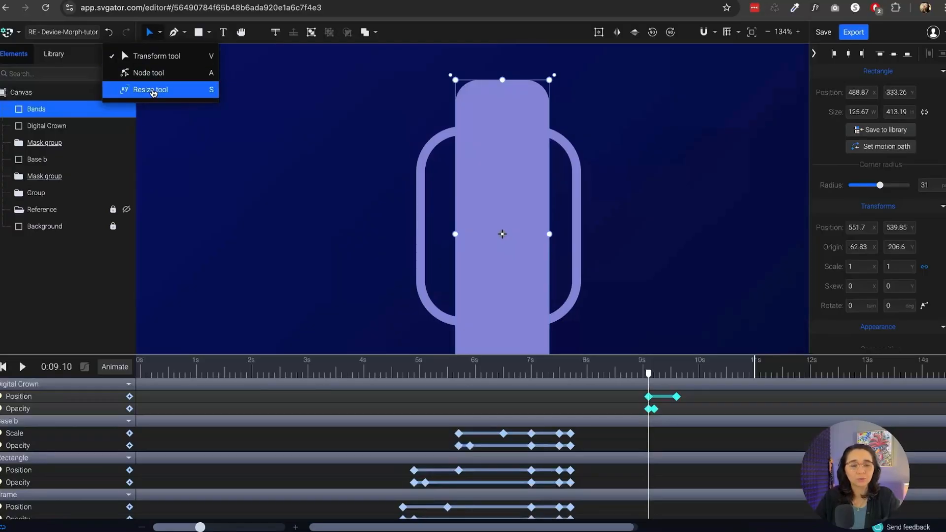
pyautogui.click(150, 89)
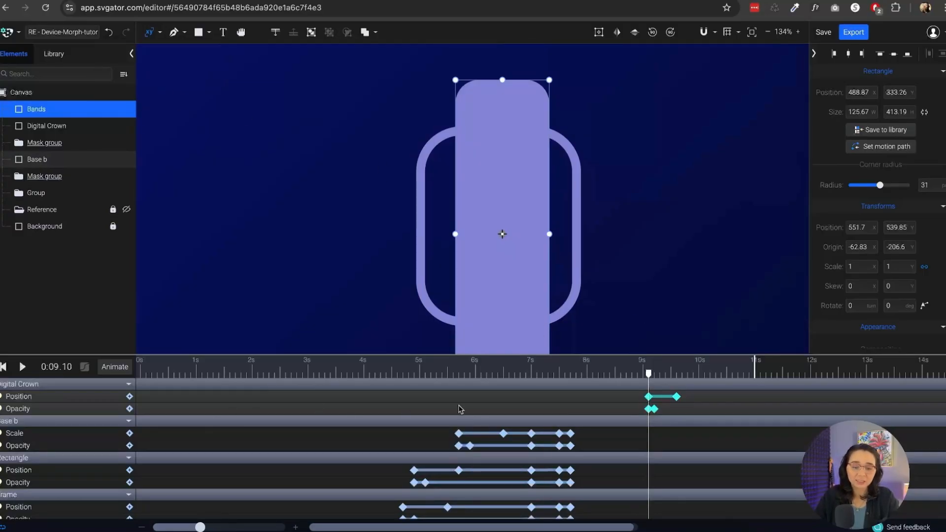
pyautogui.click(122, 367)
pyautogui.click(70, 97)
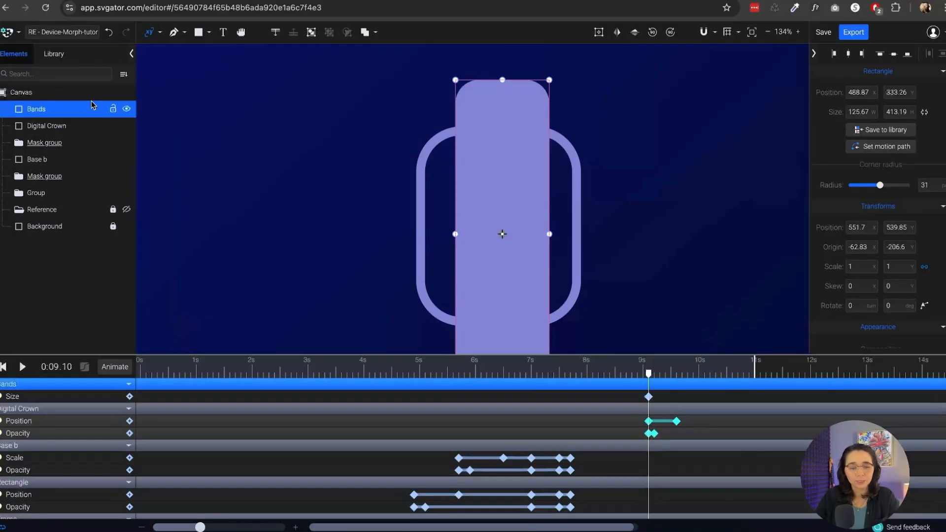
# Step: Add a second Bands Size keyframe at 9.6 s, and shrink the Bands' height to about 6.6 at the 9.1 s keyframe
pyautogui.click(648, 398)
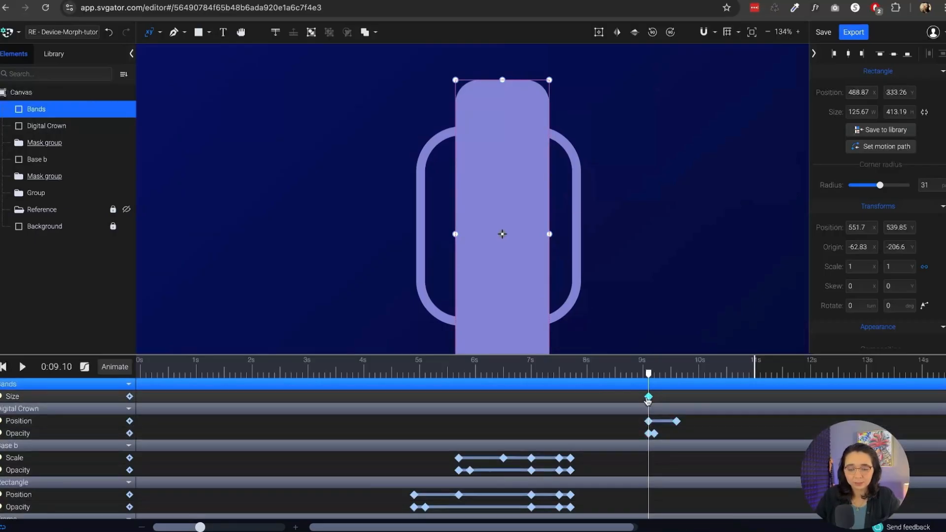
pyautogui.moveTo(651, 377); pyautogui.dragTo(651, 400)
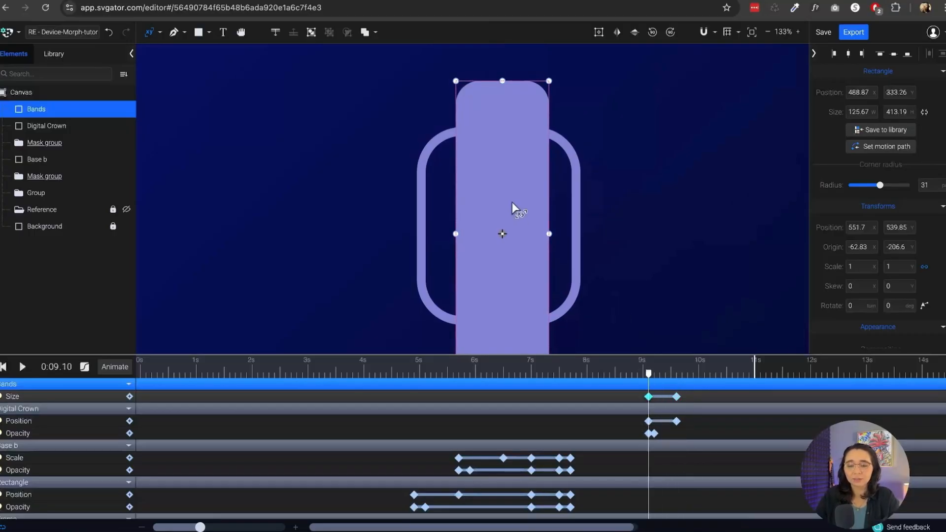
pyautogui.scroll(-2, 512, 202)
pyautogui.moveTo(506, 339); pyautogui.dragTo(516, 129)
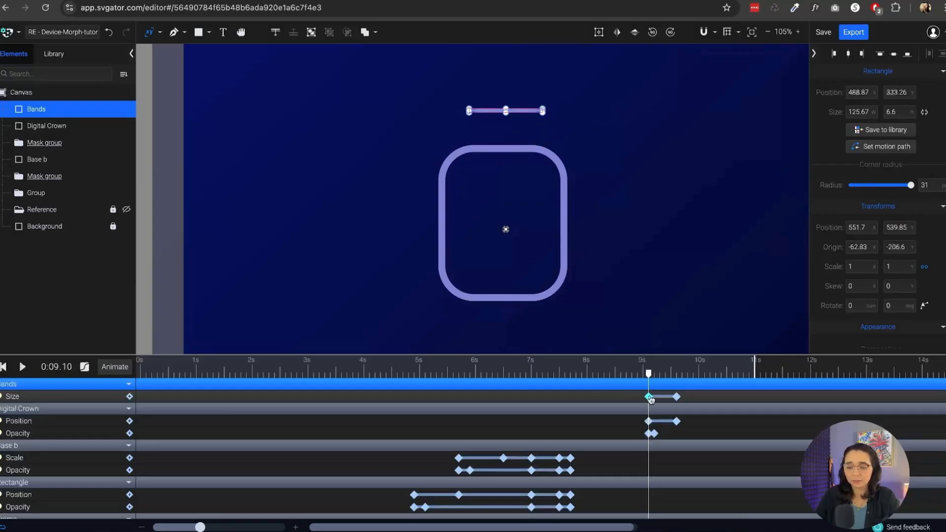
# Step: Animate the Bands' Opacity with keyframes at 9.1 s and about 9.2 s
pyautogui.click(115, 378)
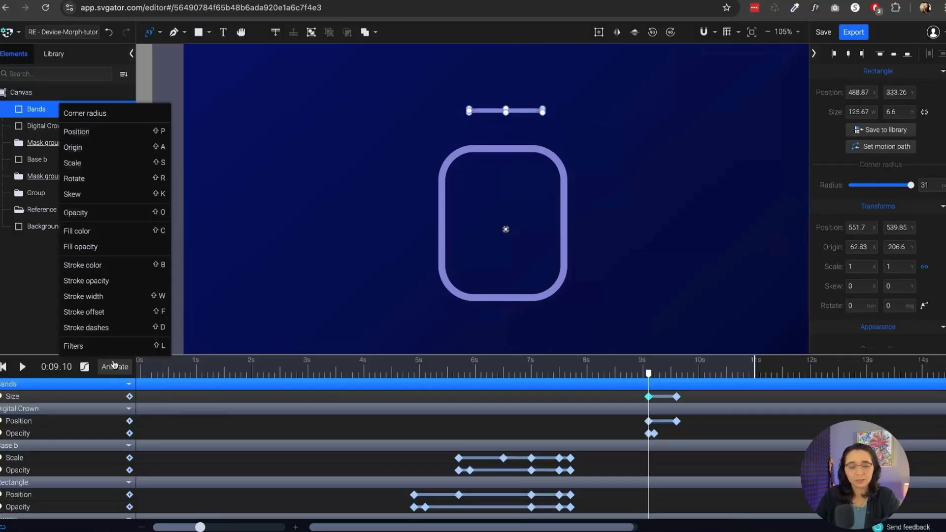
pyautogui.click(115, 211)
pyautogui.click(648, 409)
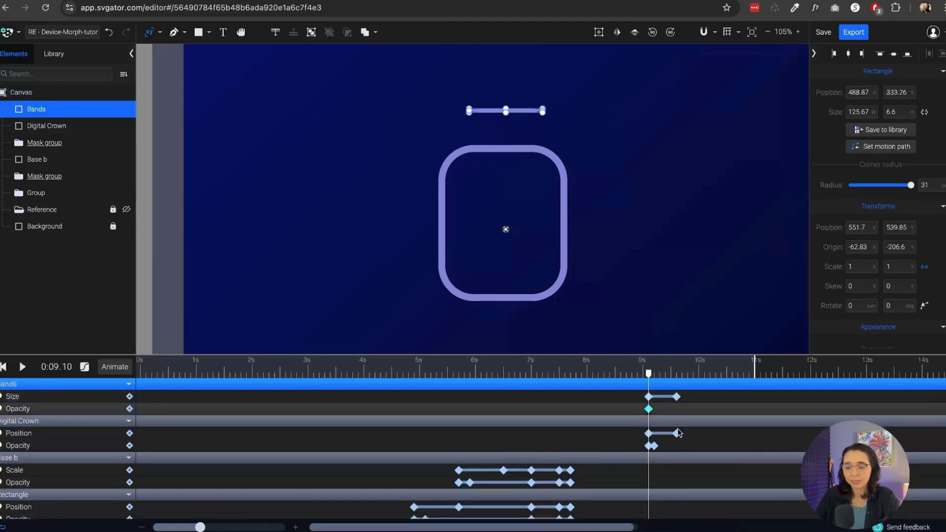
pyautogui.click(117, 367)
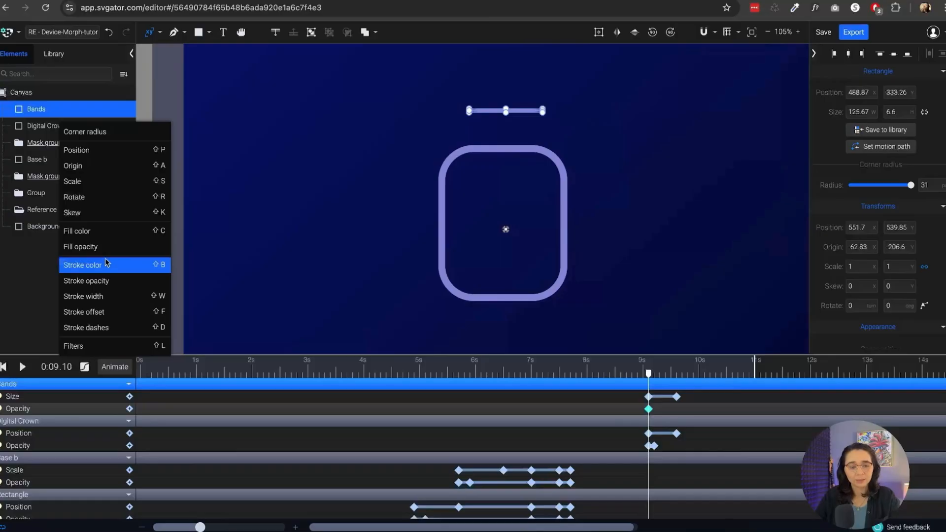
pyautogui.click(651, 376)
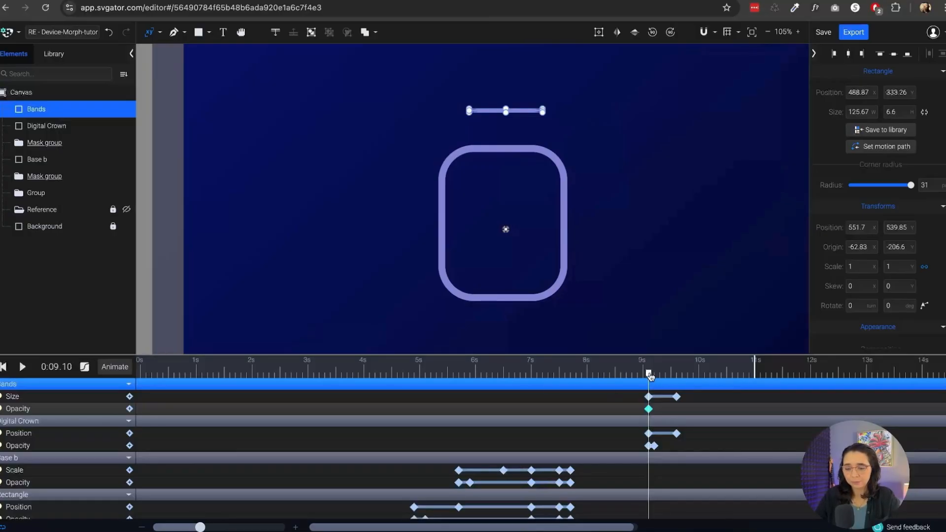
pyautogui.moveTo(651, 377)
pyautogui.mouseDown()
pyautogui.moveTo(660, 380)
pyautogui.moveTo(654, 388)
pyautogui.moveTo(649, 375)
pyautogui.mouseUp()
# Step: Set the Bands' Opacity to 0 at the 9.1 s keyframe and preview the bands fading in
pyautogui.scroll(-5, 932, 198)
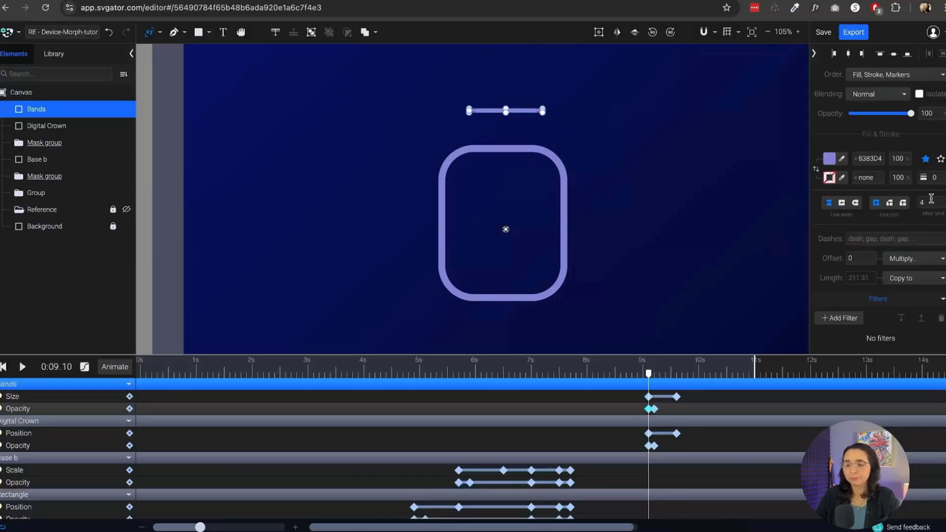
pyautogui.doubleClick(928, 115)
pyautogui.write('0')
pyautogui.press('Return')
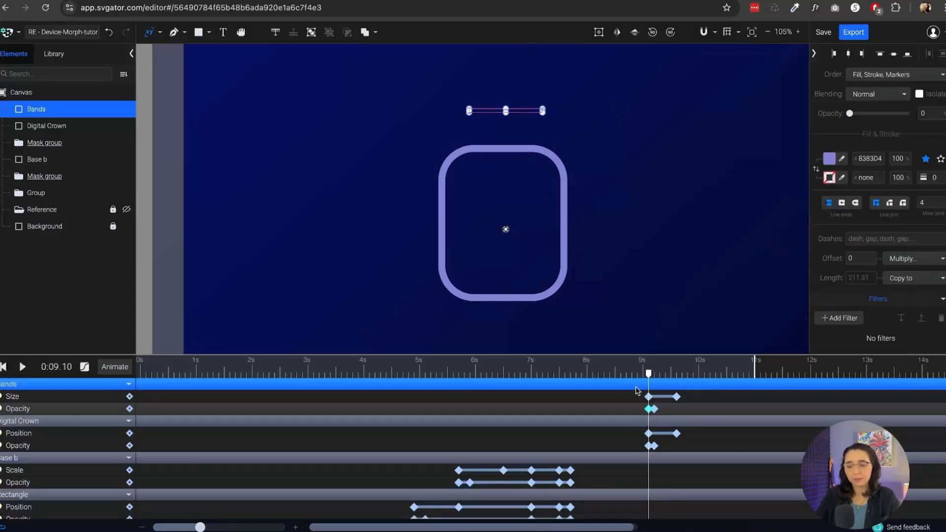
pyautogui.press('space')
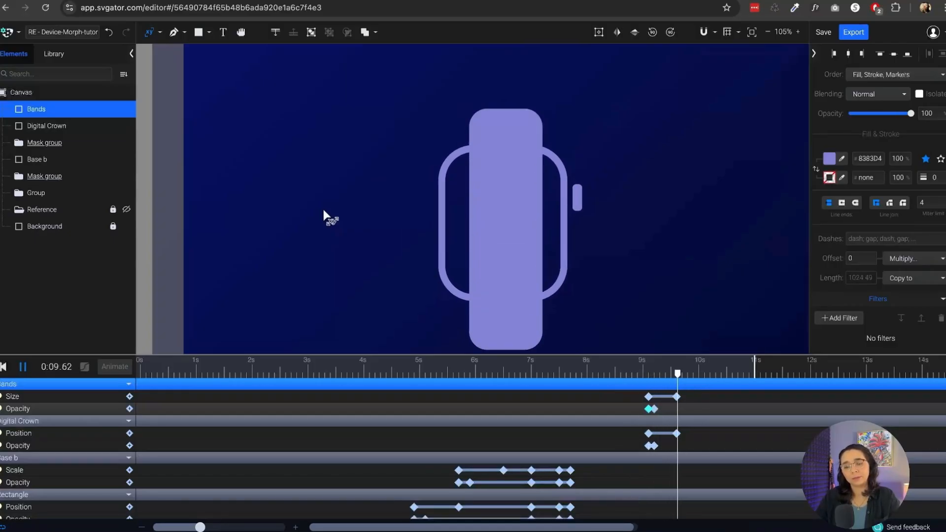
pyautogui.press('space')
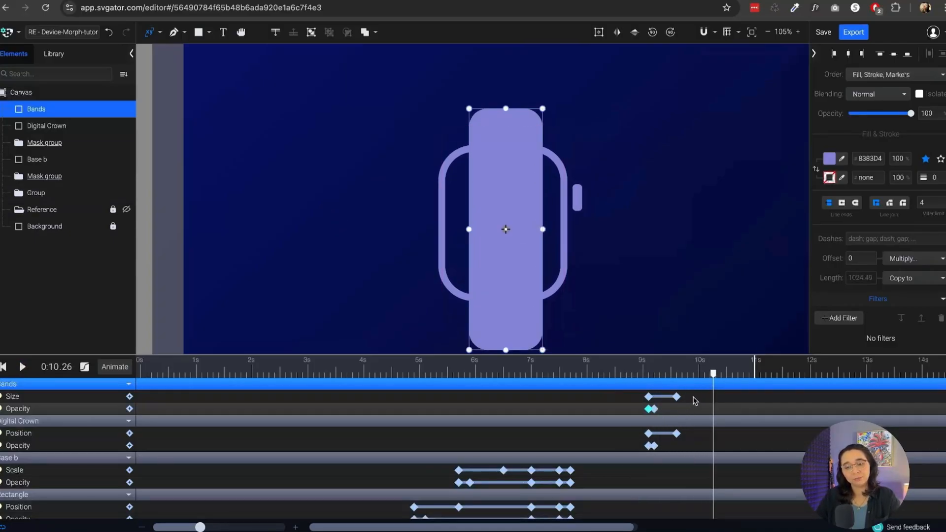
# Step: Apply Ease In Out Back easing to both Bands Size keyframes and play back the result
pyautogui.click(651, 397)
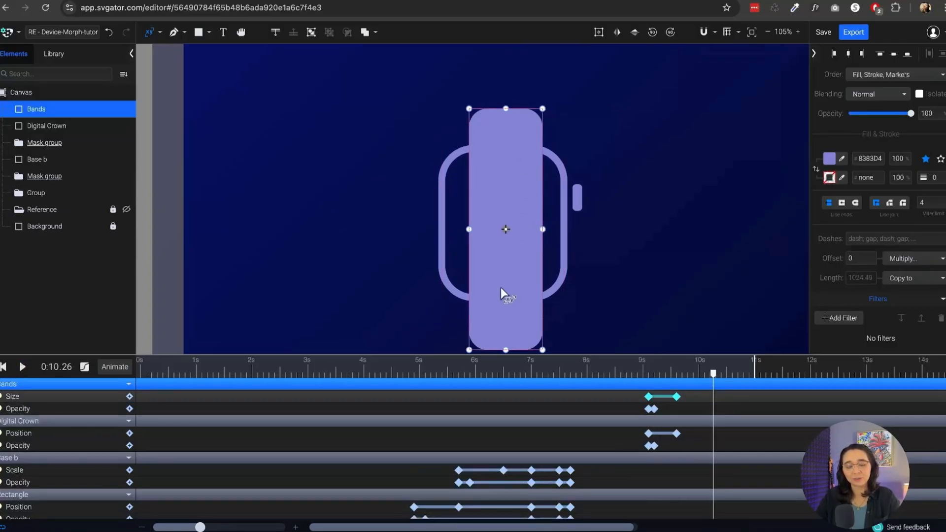
pyautogui.click(85, 367)
pyautogui.scroll(-5, 160, 348)
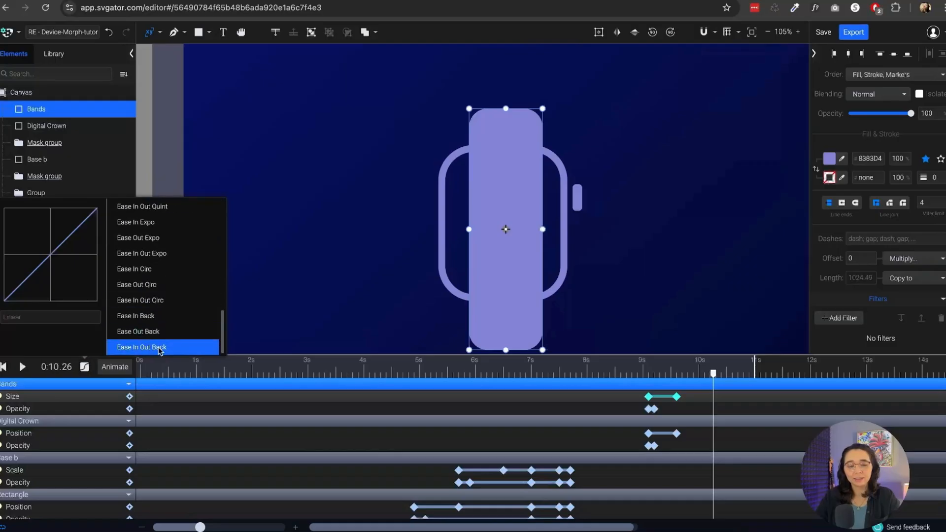
pyautogui.click(153, 347)
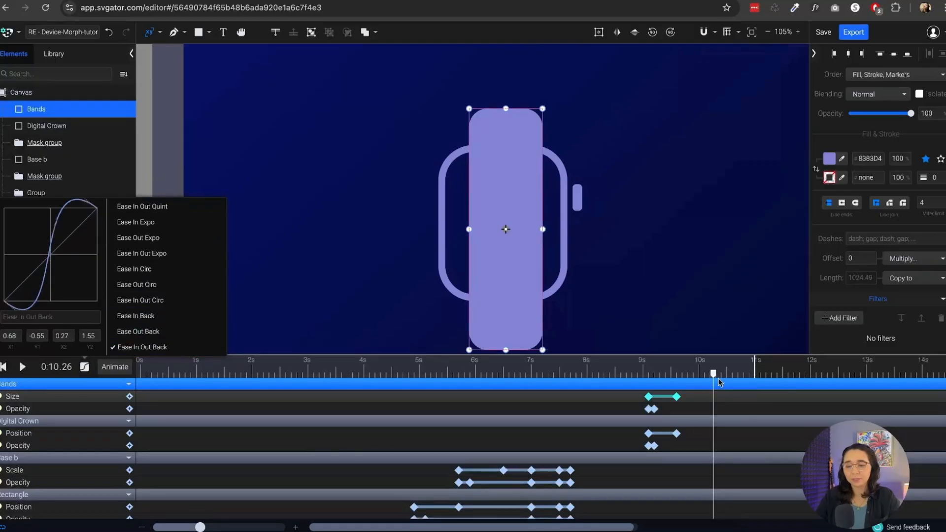
pyautogui.press('space')
pyautogui.press('space')
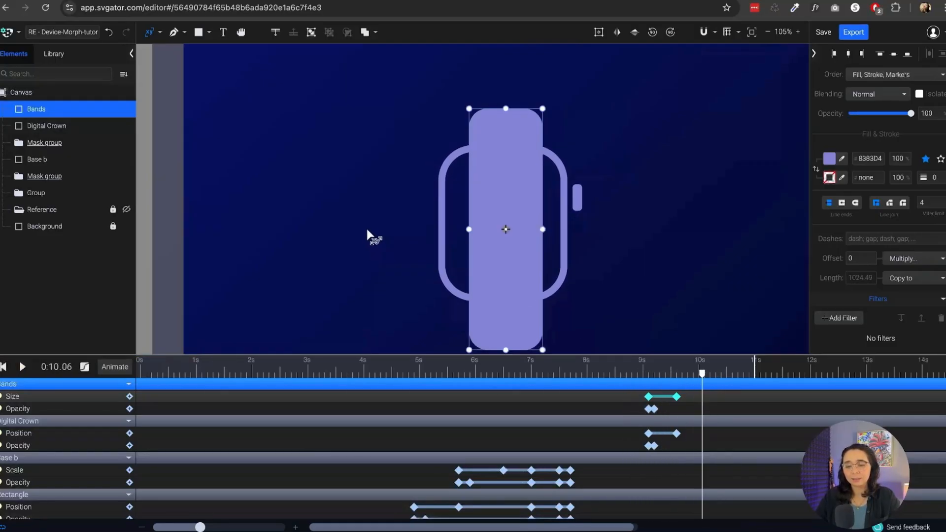
# Step: Copy the dark navy square's color from Figma, set the Screen rectangle's fill to 060A39 in SVGator, and preview the morph
pyautogui.moveTo(703, 376); pyautogui.dragTo(649, 377)
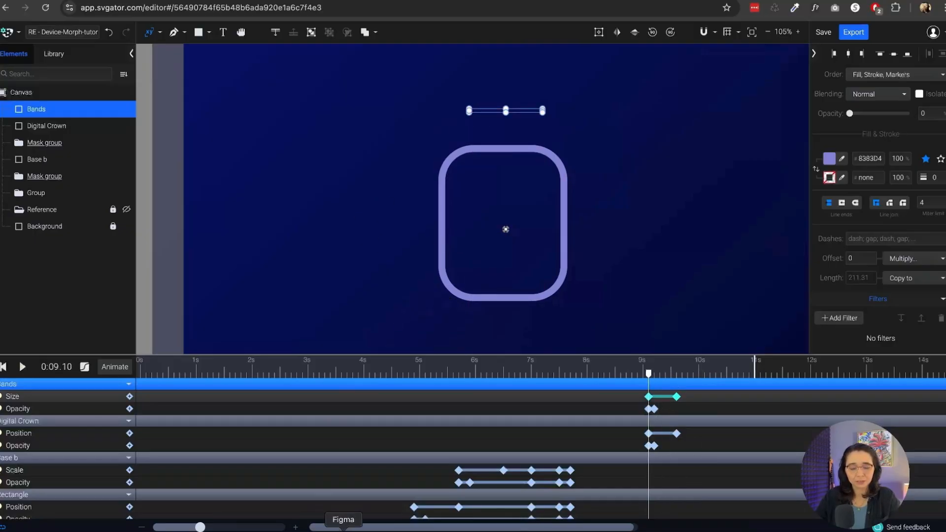
pyautogui.click(344, 530)
pyautogui.click(420, 209)
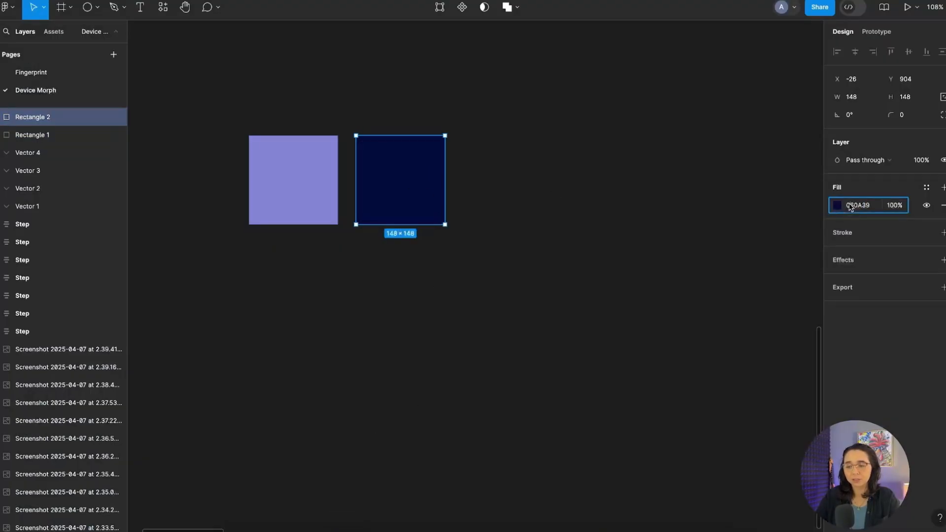
pyautogui.click(391, 529)
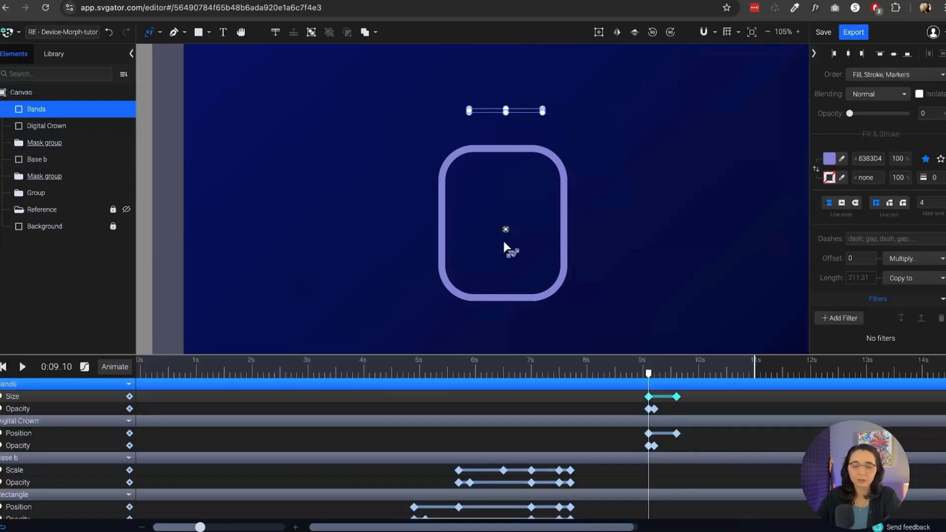
pyautogui.click(457, 155)
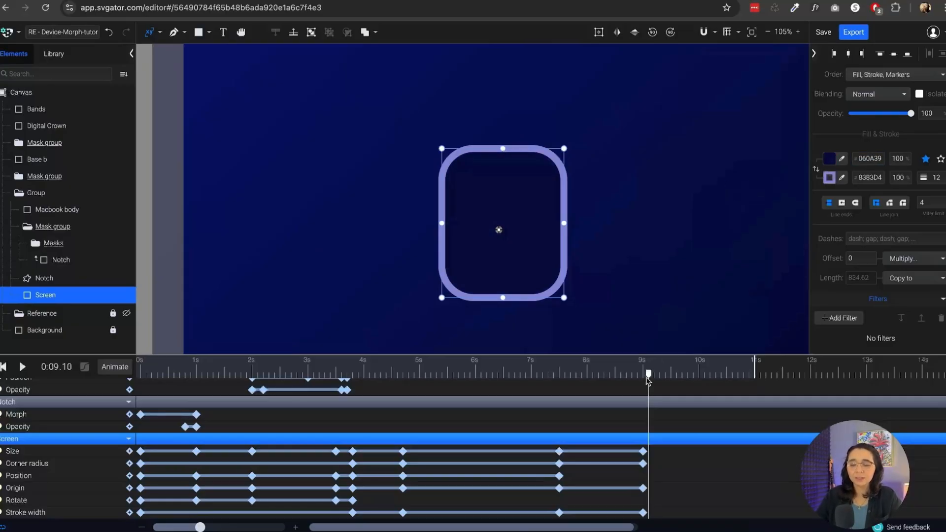
pyautogui.moveTo(647, 381); pyautogui.dragTo(525, 377)
pyautogui.press('space')
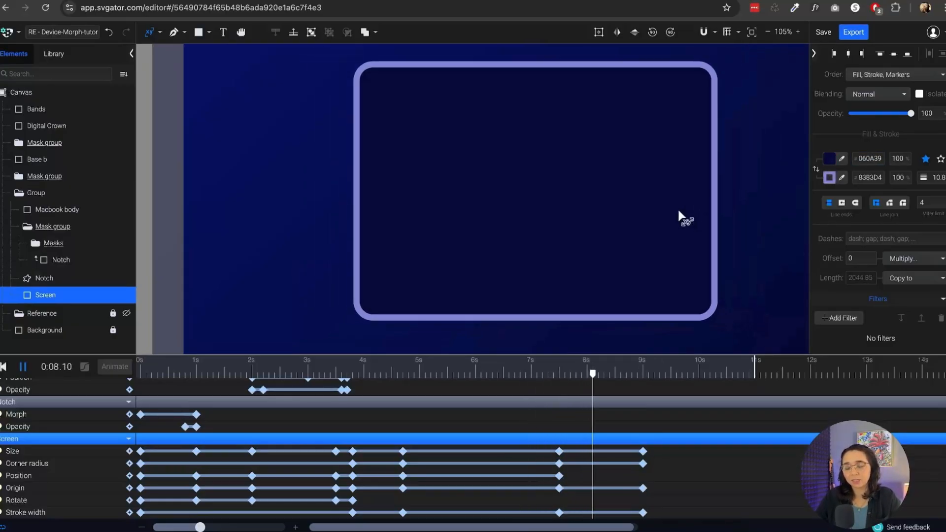
pyautogui.press('space')
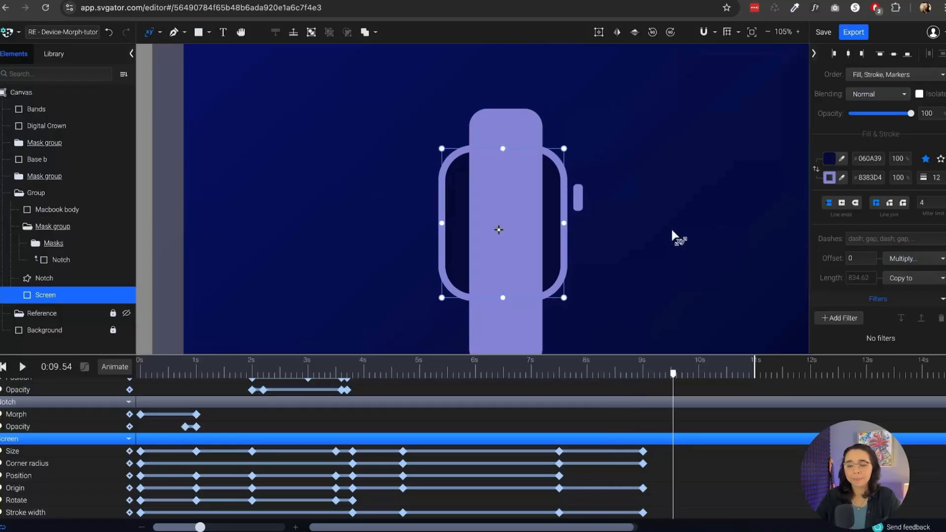
# Step: Move the Bands layer below the Group containing the Screen so it sits behind the watch face, and play back the animation
pyautogui.click(20, 194)
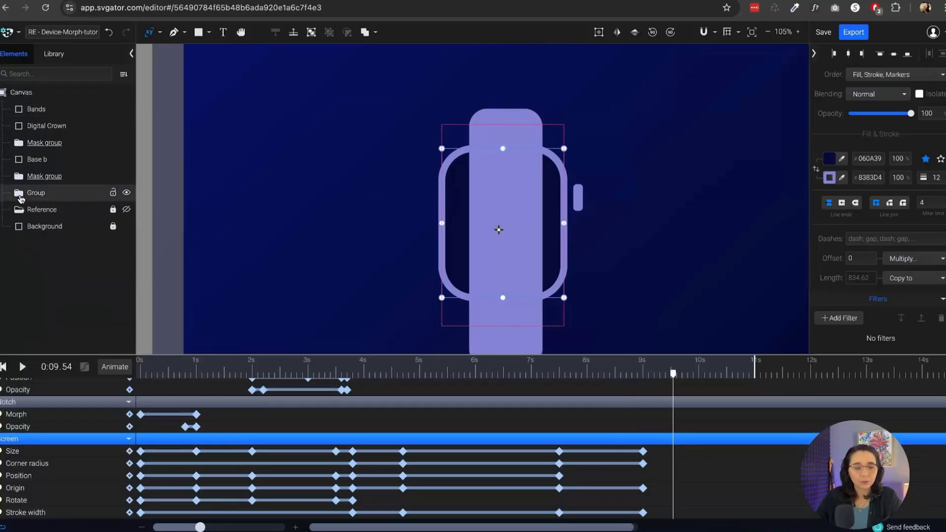
pyautogui.moveTo(44, 110); pyautogui.dragTo(10, 279)
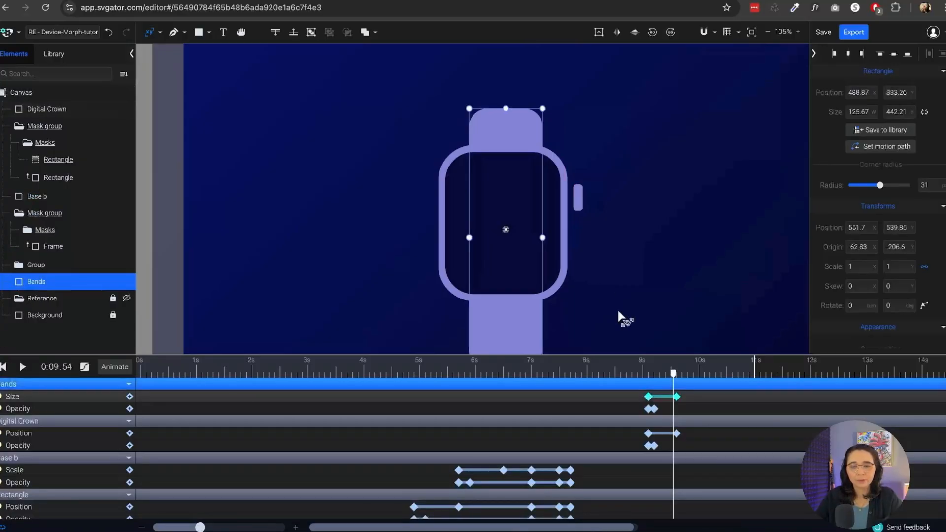
pyautogui.press('space')
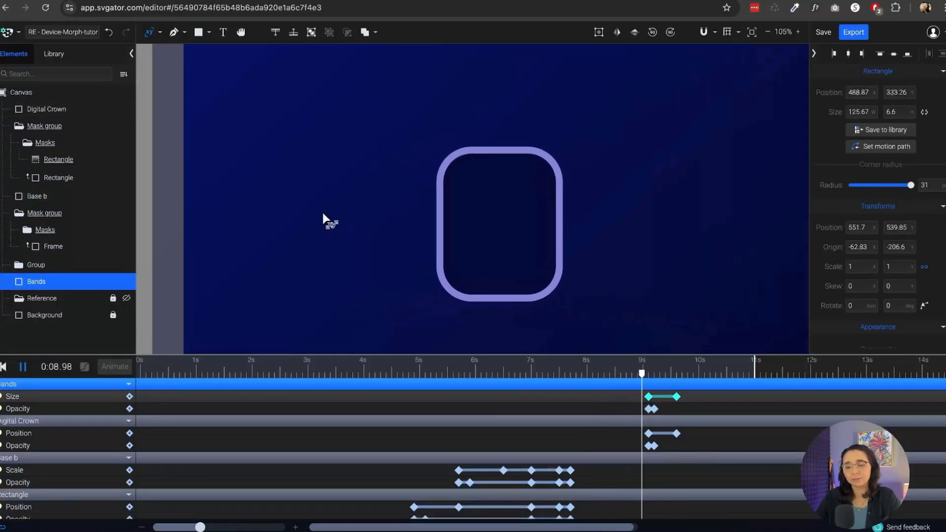
pyautogui.press('space')
pyautogui.scroll(-3, 546, 131)
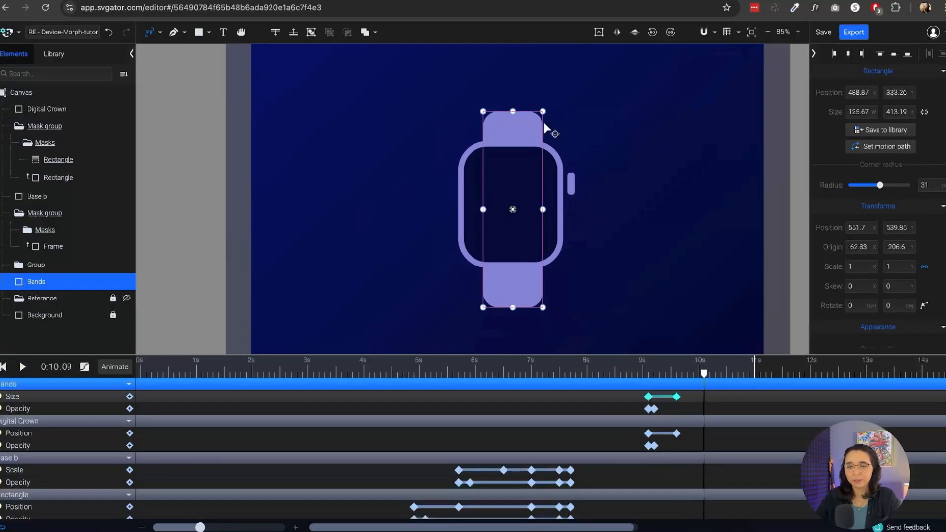
pyautogui.press('space')
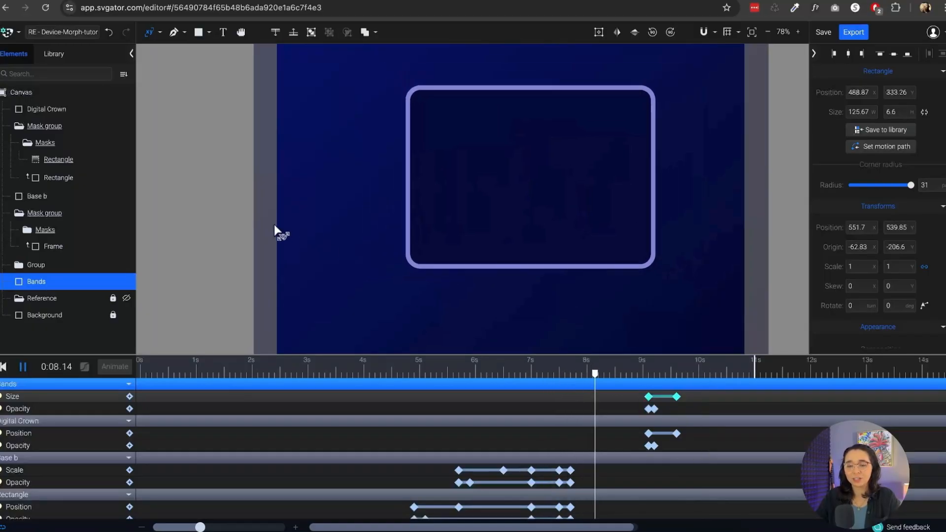
# Step: Extend the animation's duration to 12 s and place the playhead at 10 s
pyautogui.press('space')
pyautogui.moveTo(662, 377); pyautogui.dragTo(676, 435)
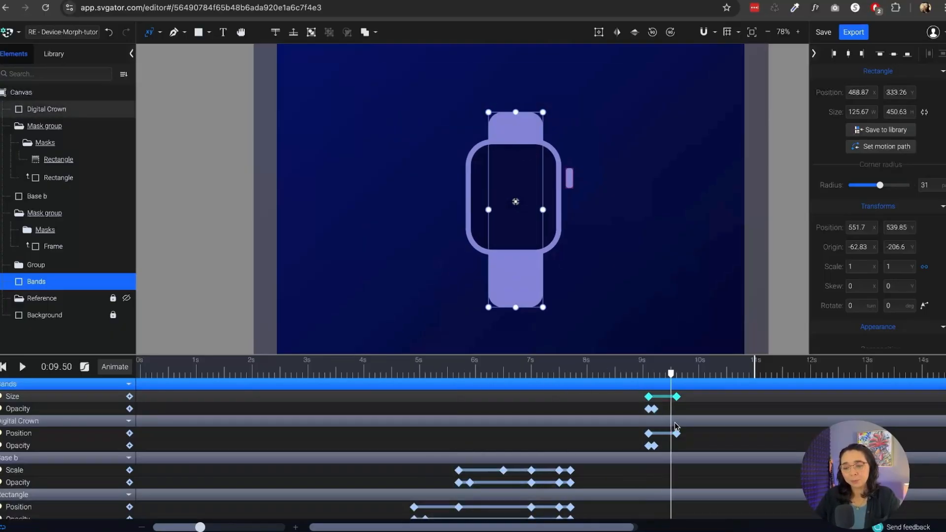
pyautogui.scroll(-10, 704, 457)
pyautogui.scroll(-5, 705, 462)
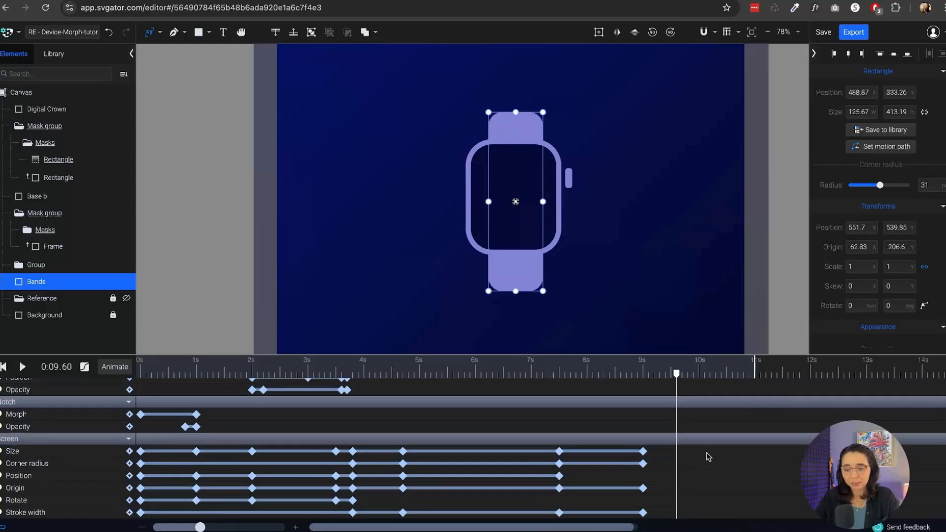
pyautogui.scroll(5, 688, 431)
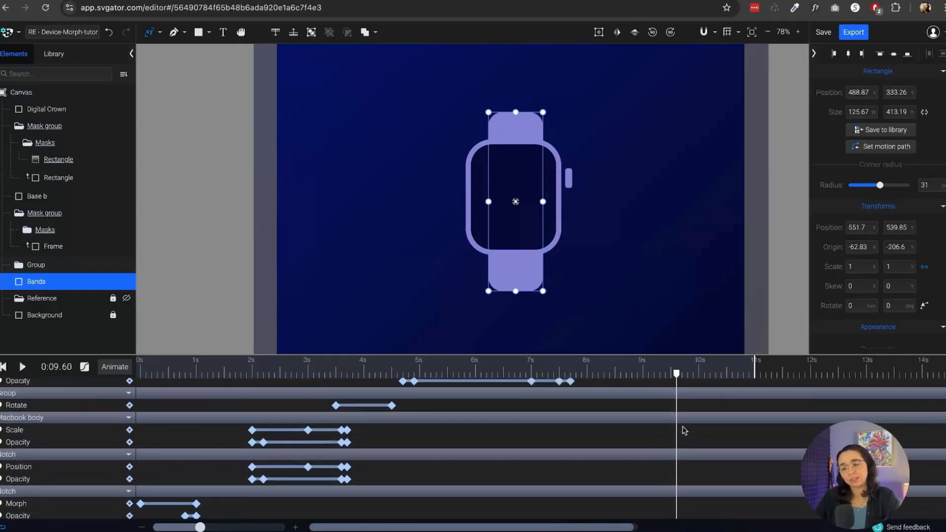
pyautogui.scroll(-4, 689, 430)
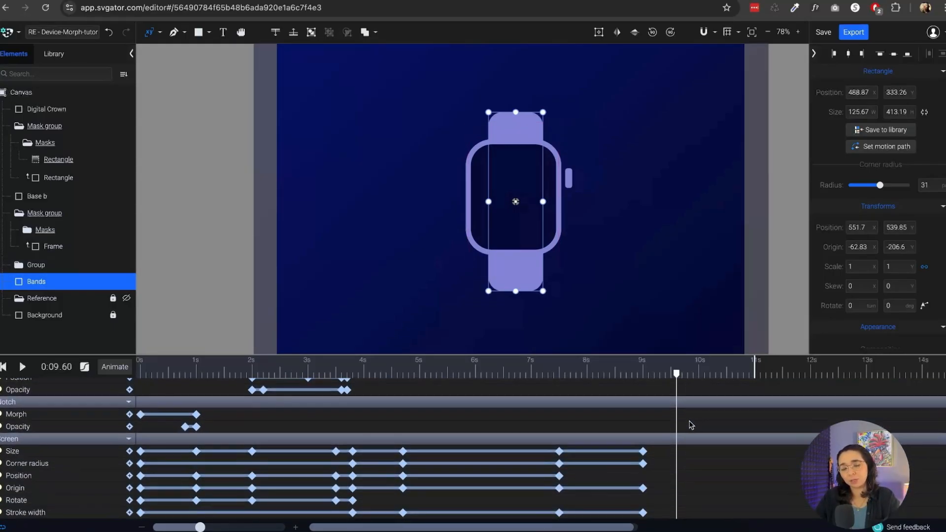
pyautogui.scroll(8, 692, 424)
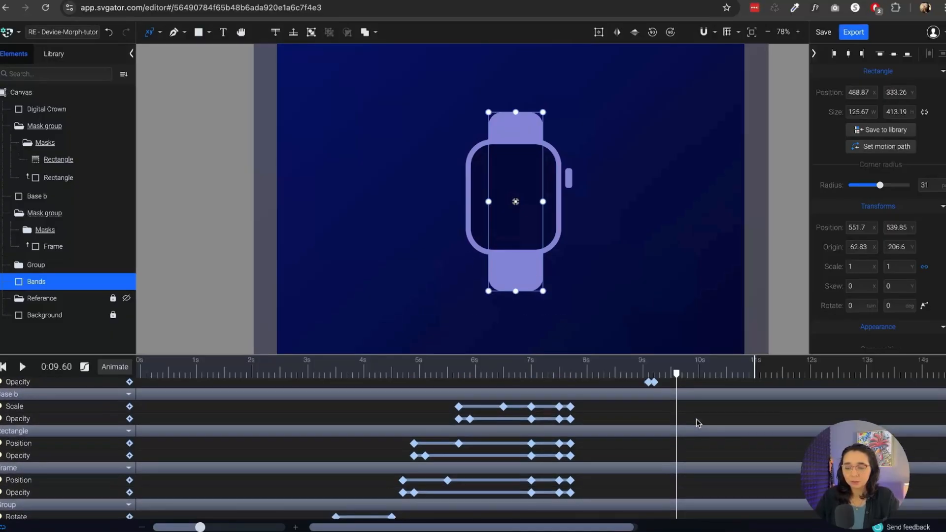
pyautogui.scroll(3, 697, 422)
pyautogui.moveTo(677, 374); pyautogui.dragTo(810, 373)
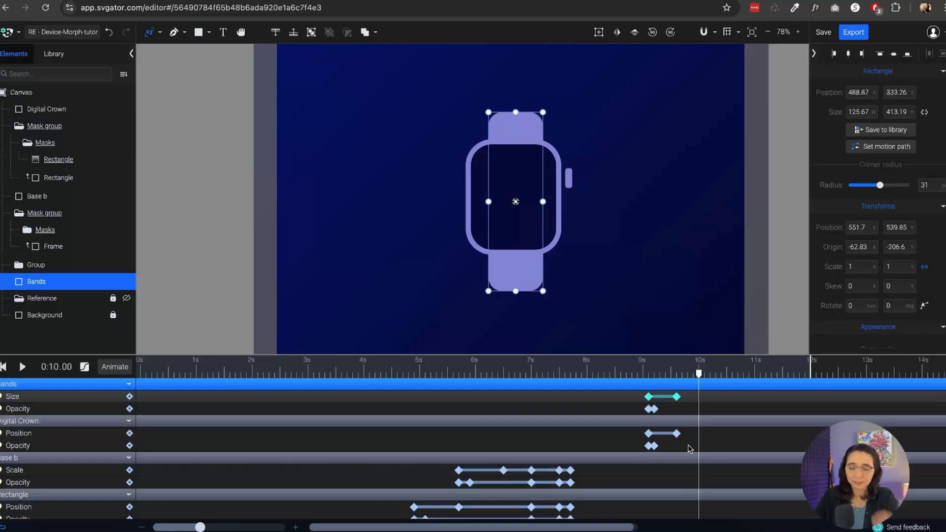
# Step: Try to duplicate the 9.6 s Bands Size and Digital Crown Position keyframes together at 10 s
pyautogui.moveTo(677, 394); pyautogui.dragTo(678, 396)
pyautogui.hotkey('ctrl', 'c')
pyautogui.hotkey('ctrl', 'v')
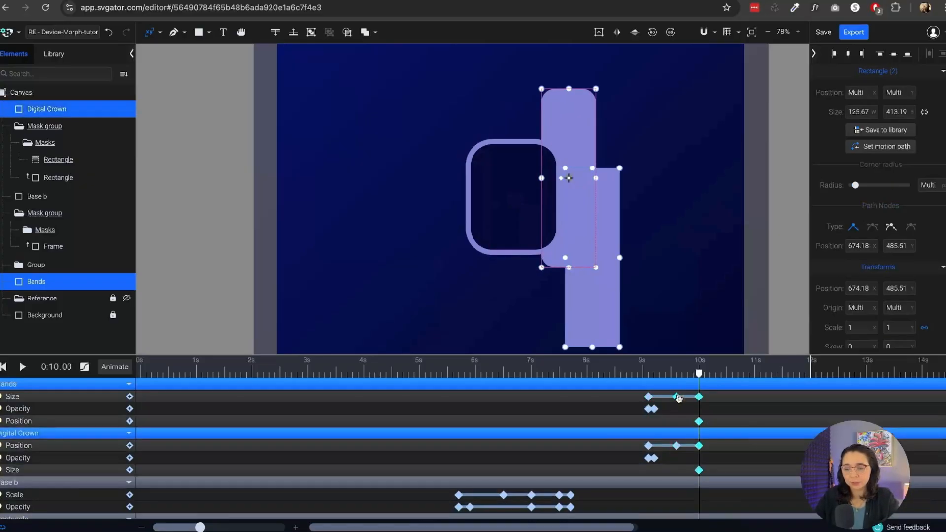
pyautogui.hotkey('ctrl', 'z')
pyautogui.moveTo(686, 447); pyautogui.dragTo(677, 394)
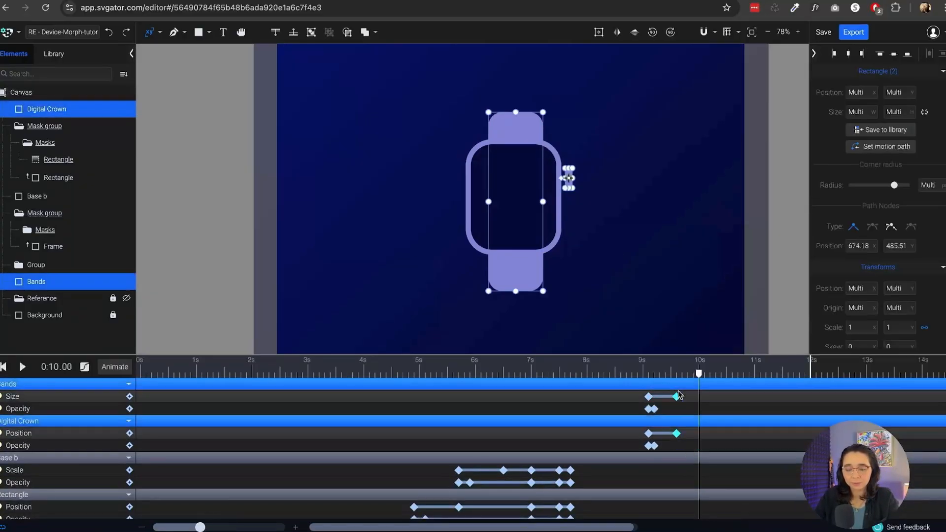
pyautogui.hotkey('ctrl', 'c')
pyautogui.hotkey('ctrl', 'v')
pyautogui.hotkey('ctrl', 'z')
# Step: Copy the 9.6 s Digital Crown Position and Bands Size keyframes and both layers' second Opacity keyframes to 10 s, one by one
pyautogui.click(678, 434)
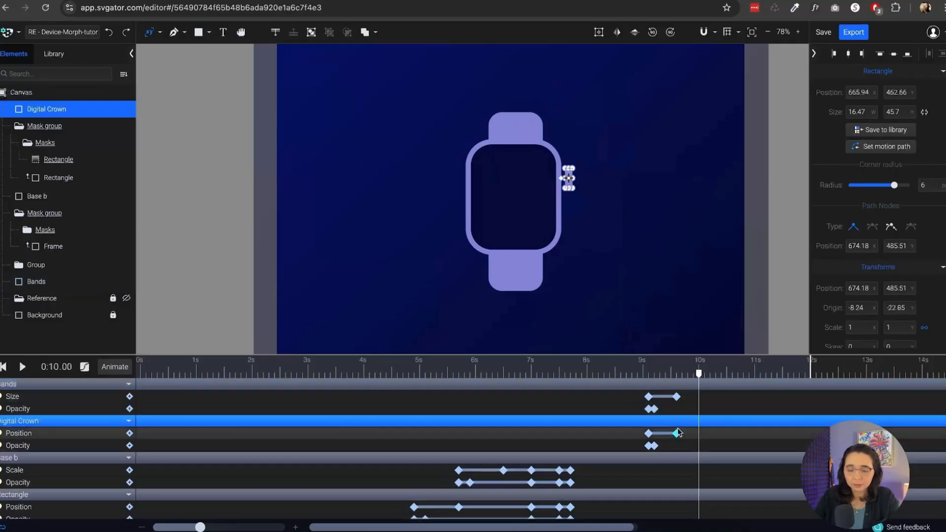
pyautogui.hotkey('ctrl', 'c')
pyautogui.hotkey('ctrl', 'v')
pyautogui.click(677, 396)
pyautogui.click(655, 412)
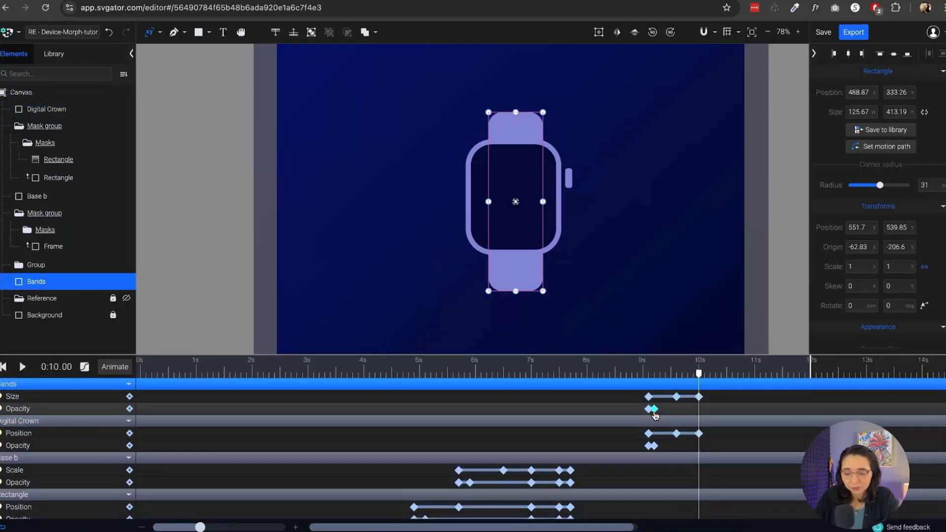
pyautogui.click(654, 446)
pyautogui.hotkey('ctrl', 'c')
pyautogui.hotkey('ctrl', 'v')
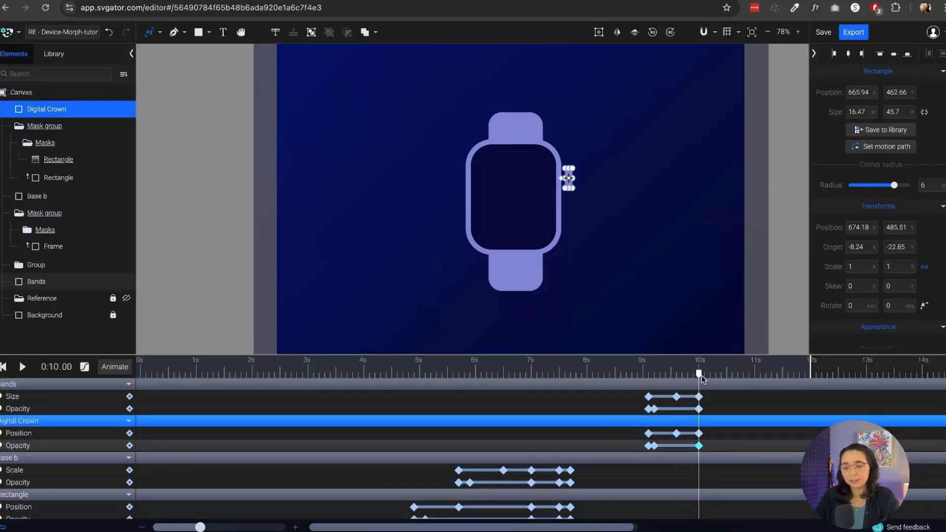
# Step: Duplicate the 9.1 s Size, Position and Opacity keyframes of the Bands and Digital Crown at 10.5 s, and preview the retraction
pyautogui.moveTo(699, 375)
pyautogui.mouseDown()
pyautogui.moveTo(650, 375)
pyautogui.moveTo(737, 376)
pyautogui.moveTo(705, 375)
pyautogui.mouseUp()
pyautogui.moveTo(705, 417); pyautogui.dragTo(727, 425)
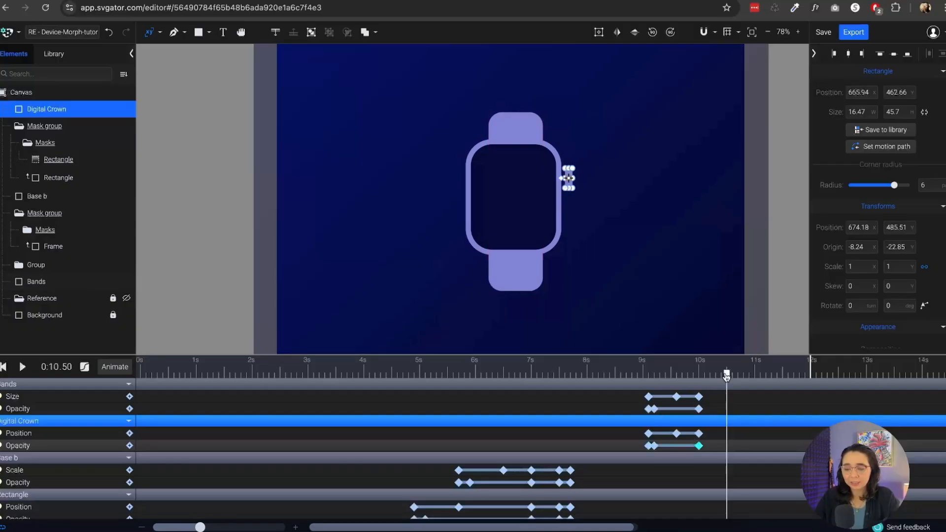
pyautogui.moveTo(727, 395)
pyautogui.mouseDown()
pyautogui.moveTo(683, 393)
pyautogui.moveTo(730, 401)
pyautogui.mouseUp()
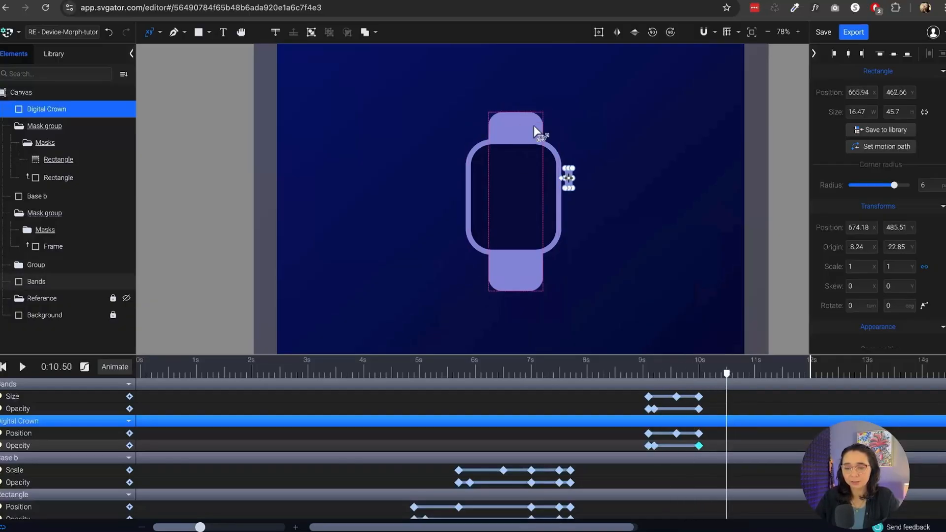
pyautogui.keyDown('shift'); pyautogui.click(715, 384); pyautogui.keyUp('shift')
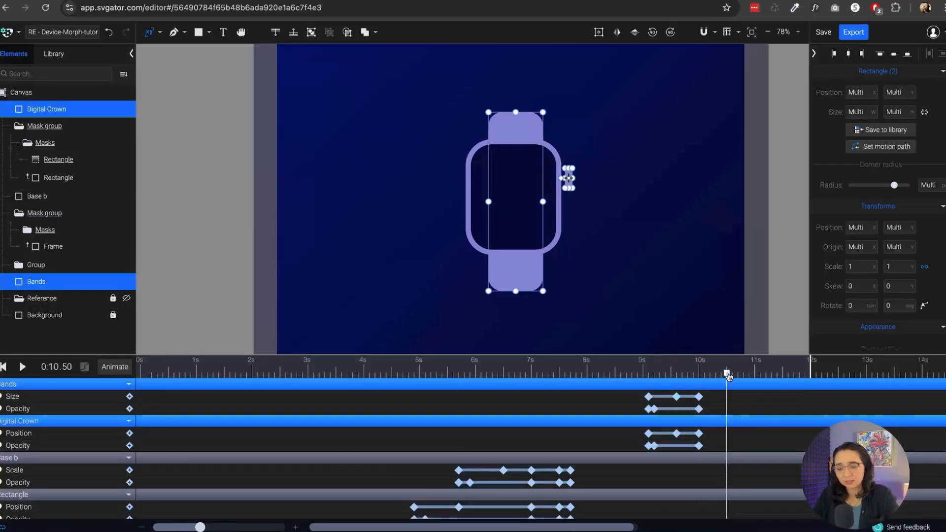
pyautogui.click(648, 397)
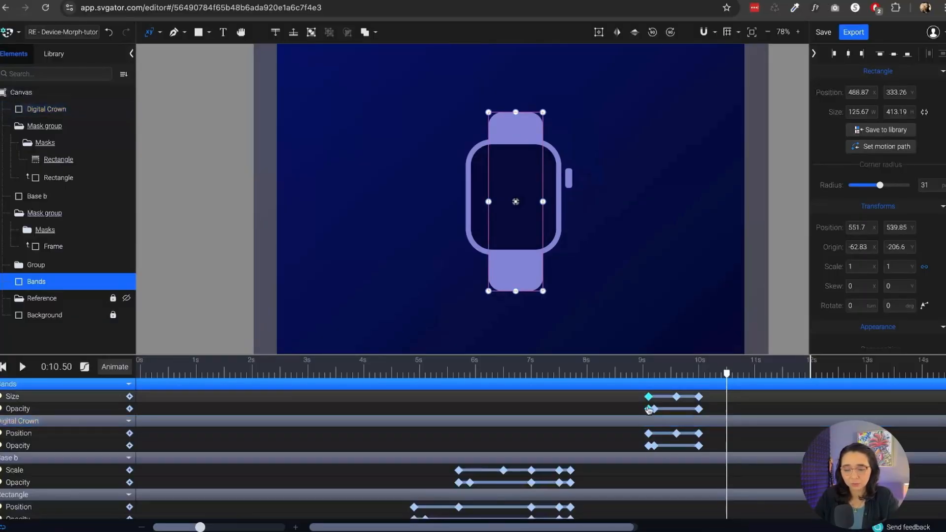
pyautogui.hotkey('ctrl', 'd')
pyautogui.click(649, 409)
pyautogui.hotkey('ctrl', 'd')
pyautogui.click(648, 434)
pyautogui.hotkey('ctrl', 'd')
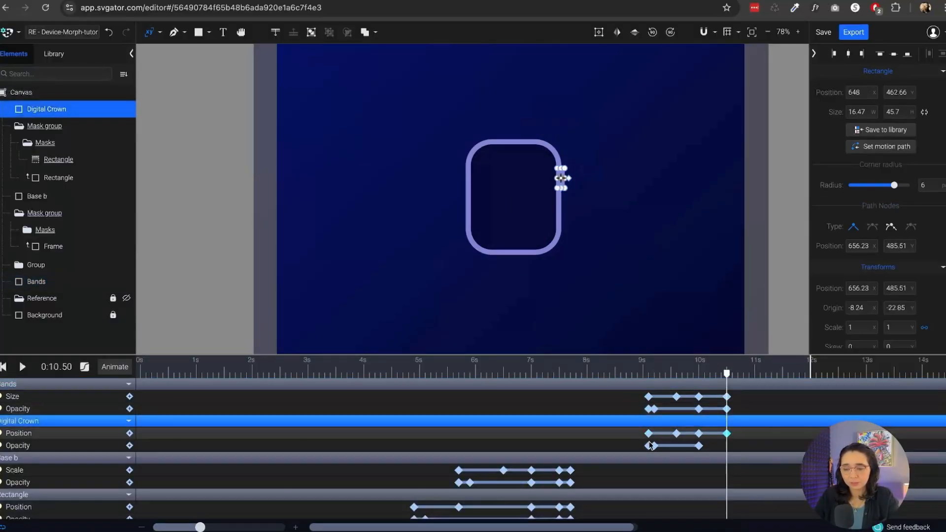
pyautogui.click(649, 445)
pyautogui.moveTo(726, 379); pyautogui.dragTo(633, 379)
pyautogui.press('space')
pyautogui.press('space')
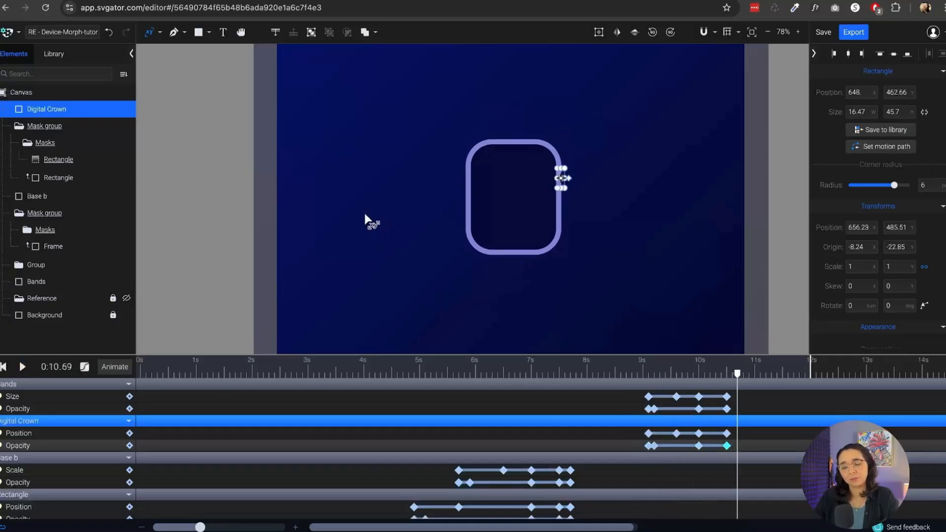
# Step: Move the four 10.5 s keyframes of the Bands and Digital Crown to 10.2 s and play back the faster retraction
pyautogui.moveTo(736, 376); pyautogui.dragTo(710, 376)
pyautogui.moveTo(738, 451); pyautogui.dragTo(643, 375)
pyautogui.press('space')
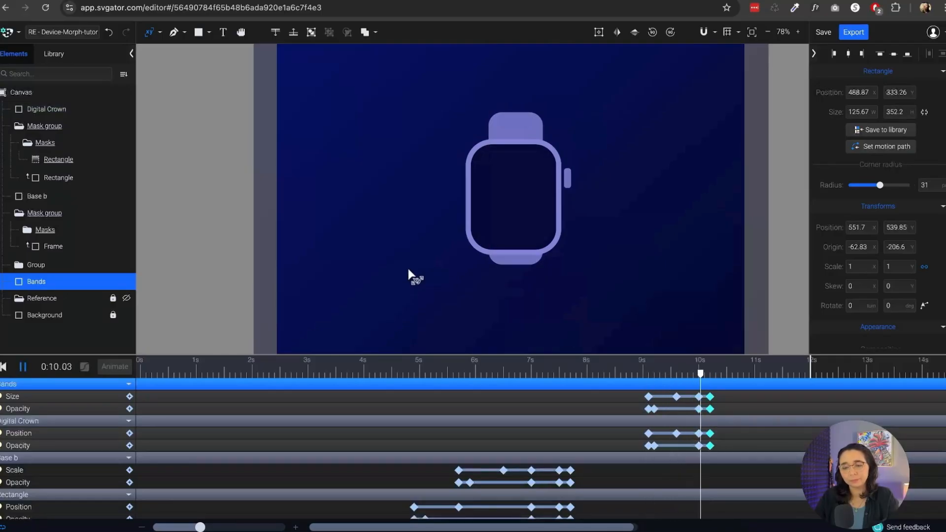
pyautogui.press('space')
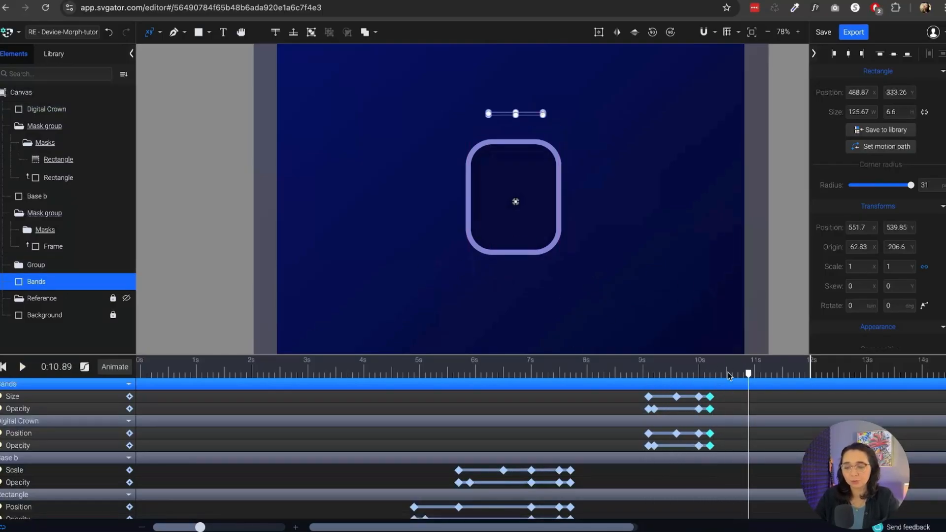
# Step: Copy the Screen's 9 s Size, Corner radius, Origin and Stroke width keyframes to 10.2 s
pyautogui.moveTo(749, 373); pyautogui.dragTo(756, 381)
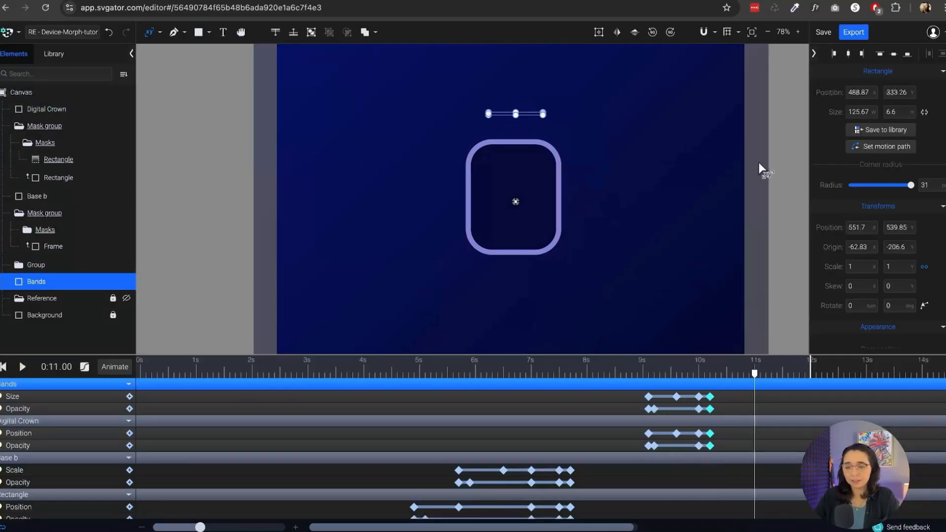
pyautogui.scroll(-6, 693, 458)
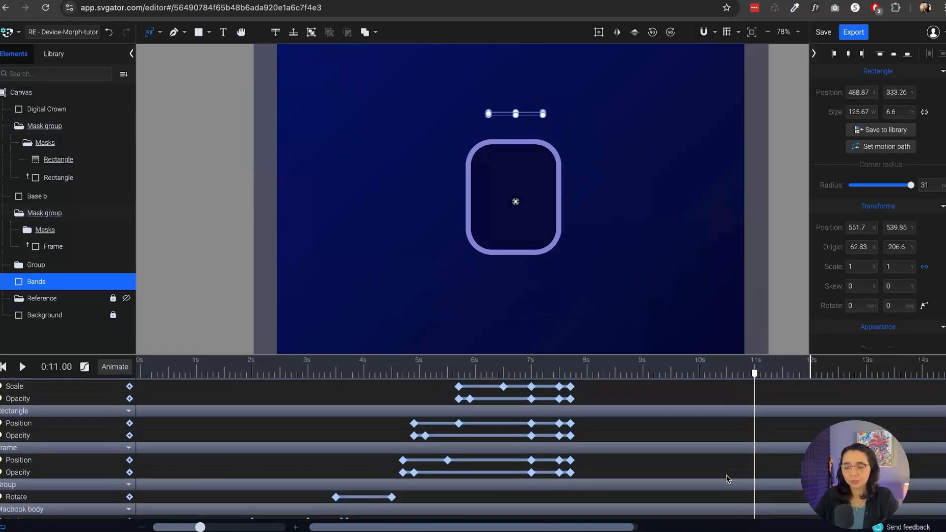
pyautogui.scroll(8, 729, 475)
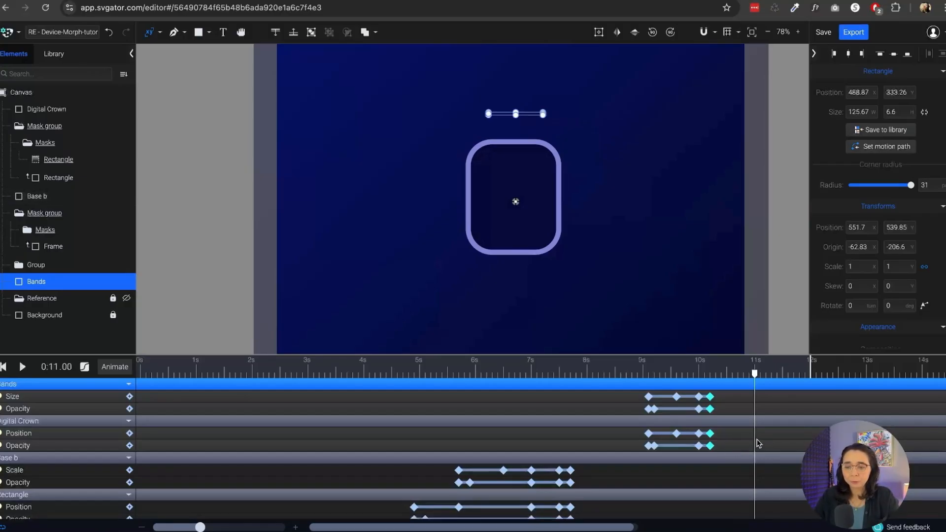
pyautogui.scroll(-10, 757, 443)
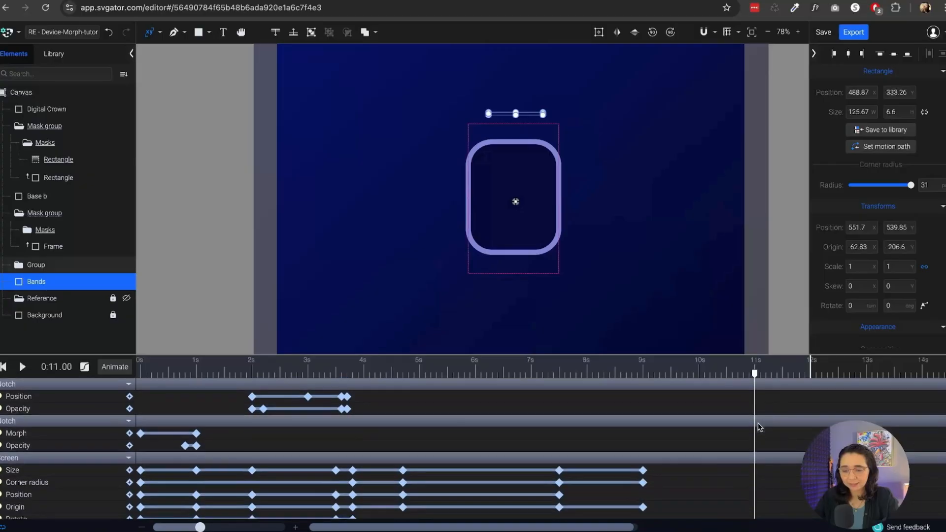
pyautogui.scroll(-1, 760, 427)
pyautogui.moveTo(647, 454); pyautogui.dragTo(646, 452)
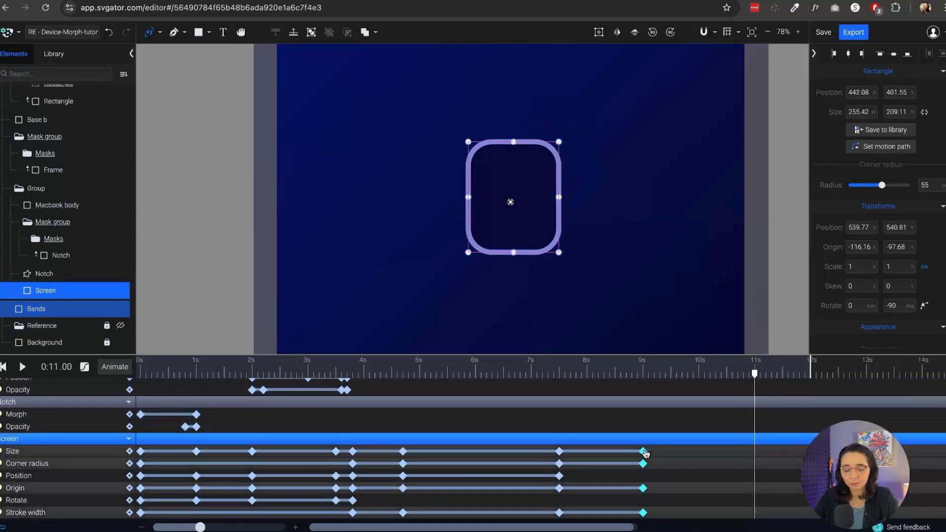
pyautogui.moveTo(754, 374); pyautogui.dragTo(714, 393)
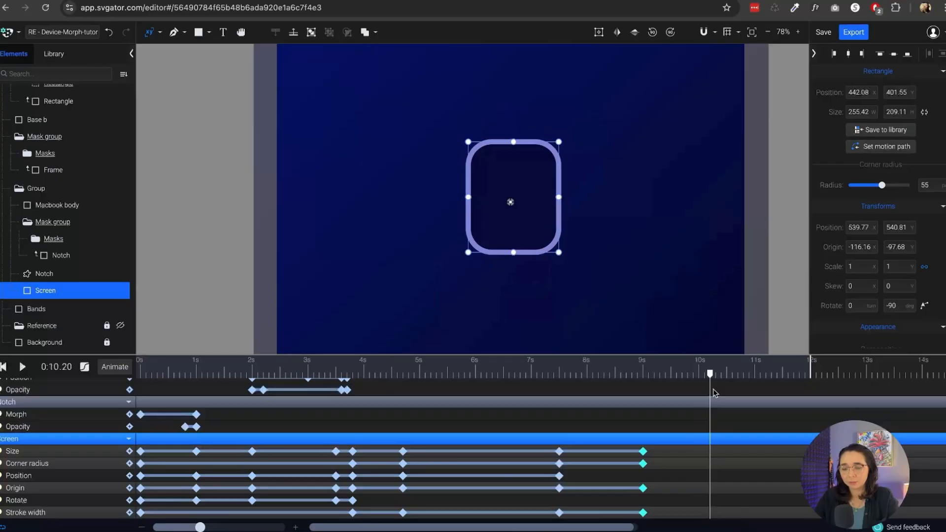
pyautogui.scroll(10, 717, 404)
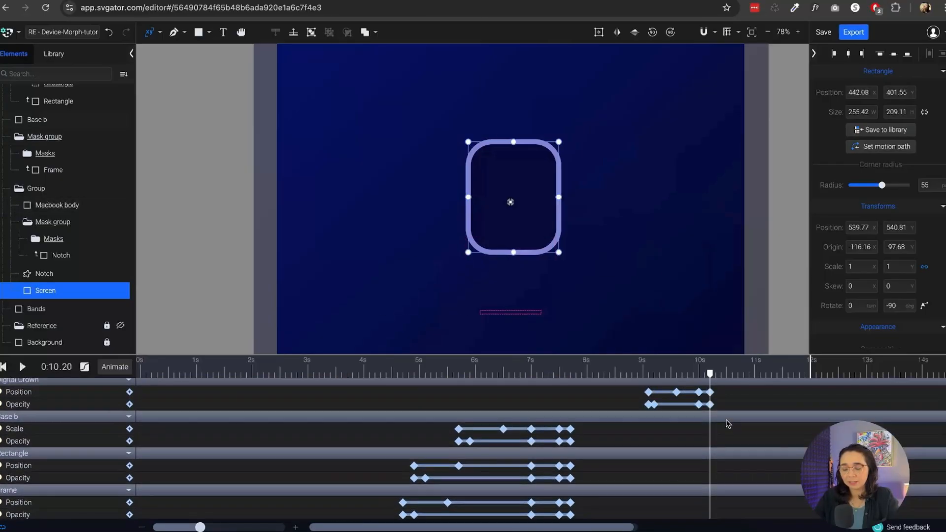
pyautogui.scroll(1, 725, 421)
pyautogui.scroll(-10, 717, 434)
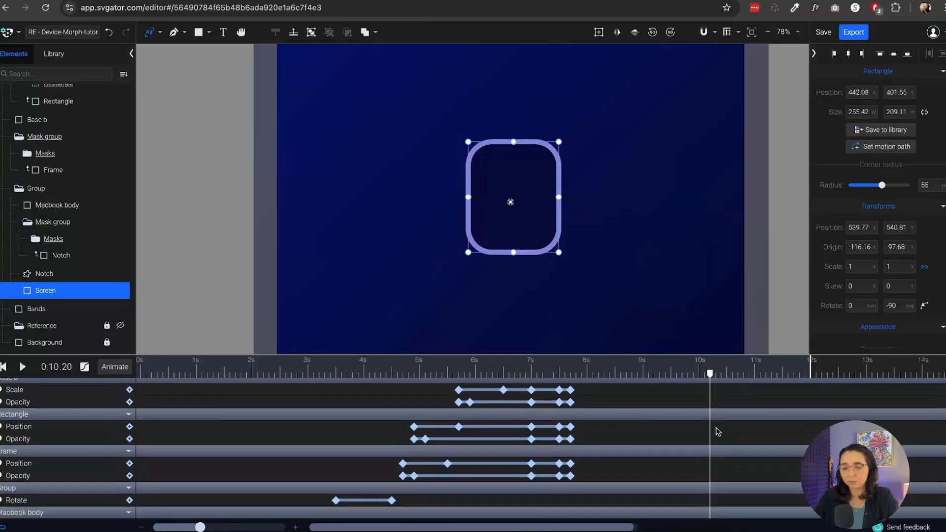
pyautogui.scroll(-1, 723, 470)
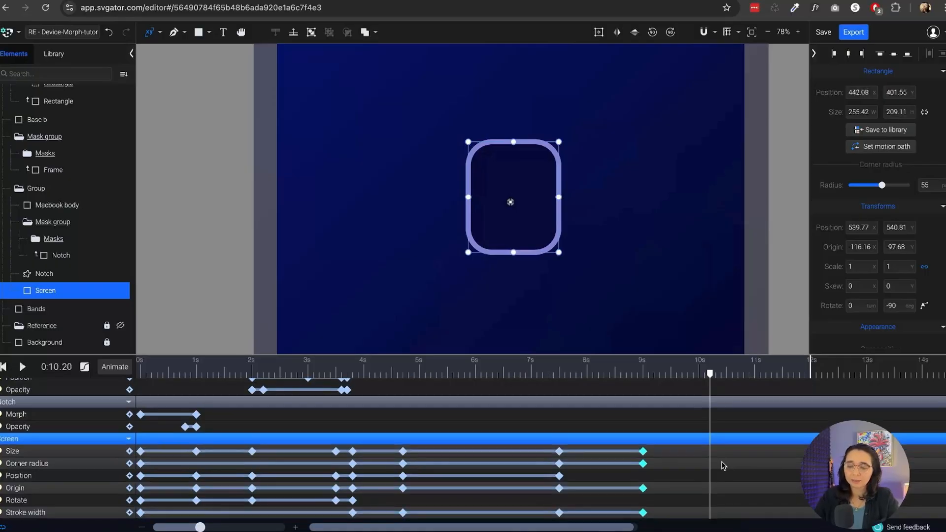
pyautogui.hotkey('ctrl', 'v')
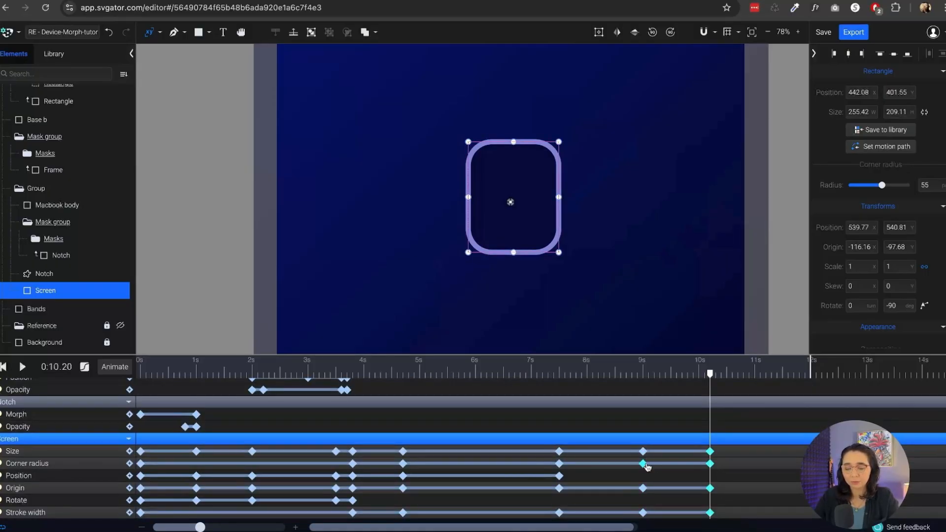
# Step: Copy the Screen's 0 s Size, Position and Origin keyframes to 11 s and preview the transition
pyautogui.moveTo(710, 374); pyautogui.dragTo(755, 376)
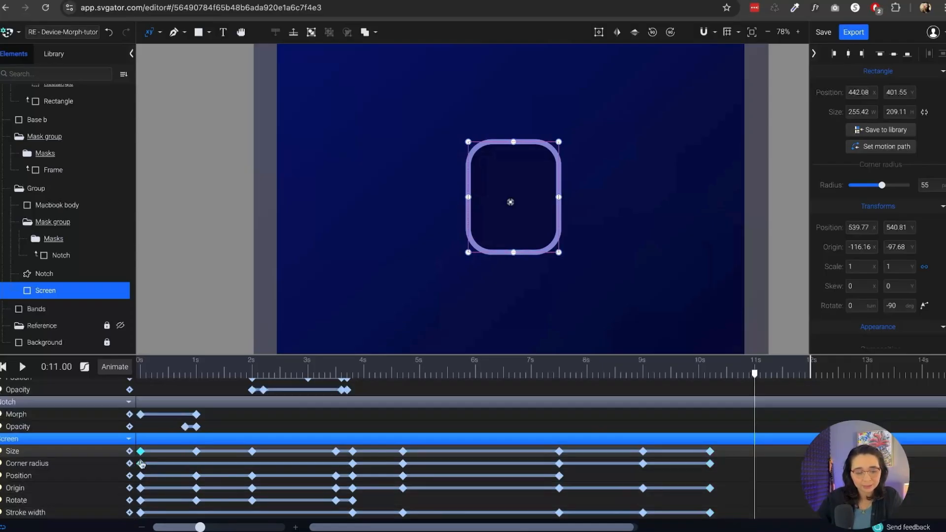
pyautogui.click(141, 477)
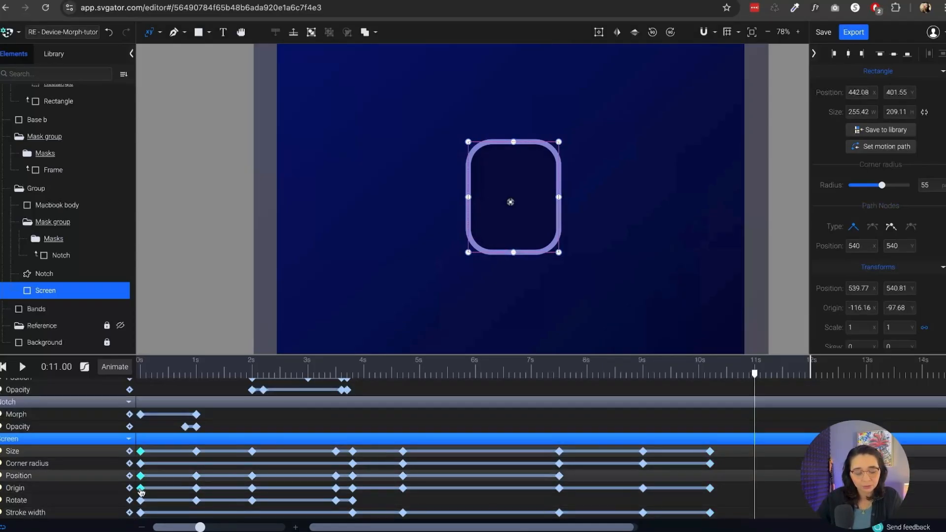
pyautogui.keyDown('shift'); pyautogui.click(140, 488); pyautogui.keyUp('shift')
pyautogui.hotkey('ctrl', 'c')
pyautogui.hotkey('ctrl', 'v')
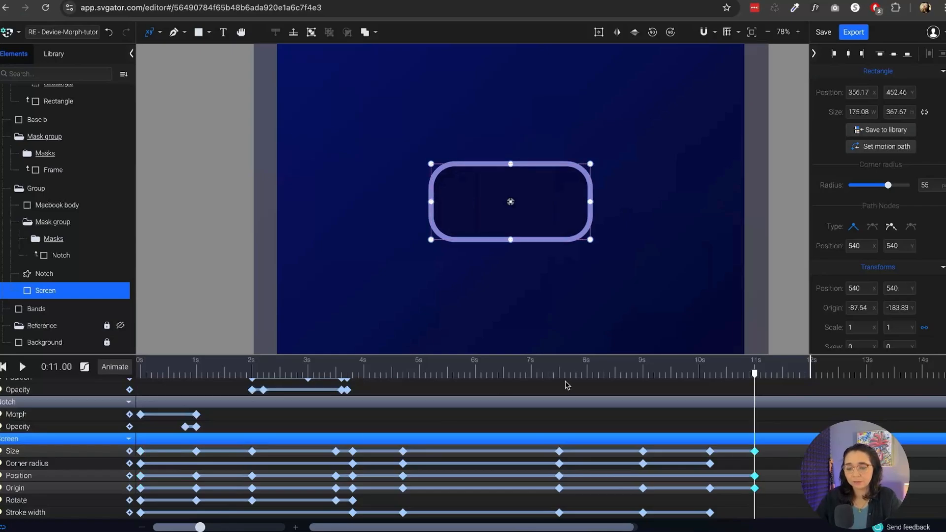
pyautogui.moveTo(756, 374); pyautogui.dragTo(689, 374)
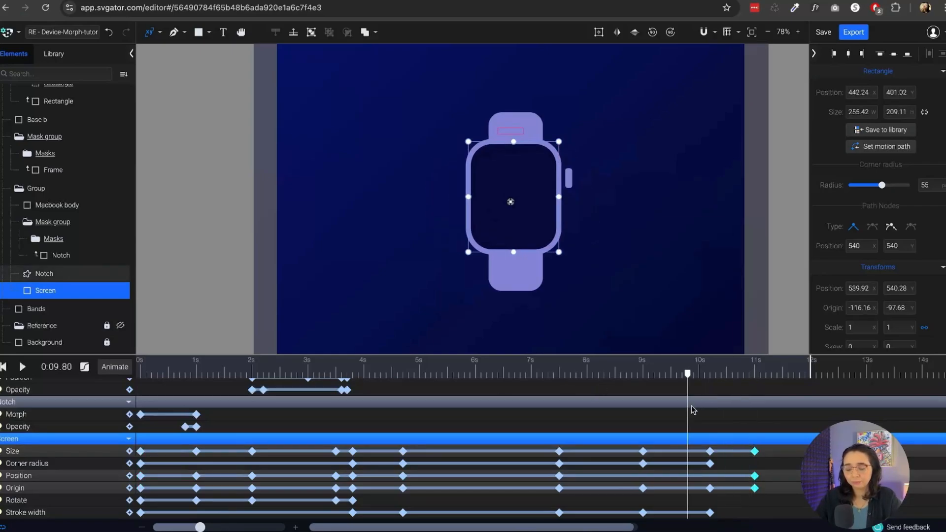
pyautogui.press('space')
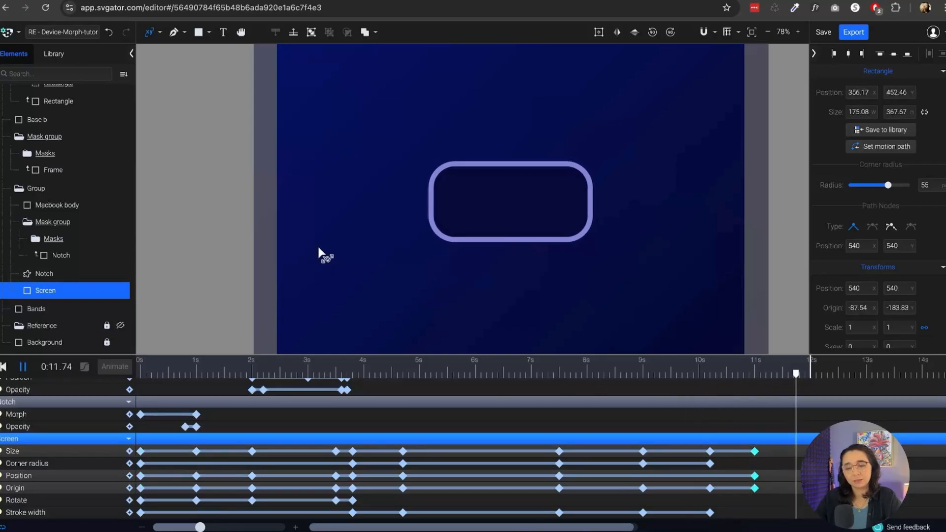
pyautogui.click(755, 374)
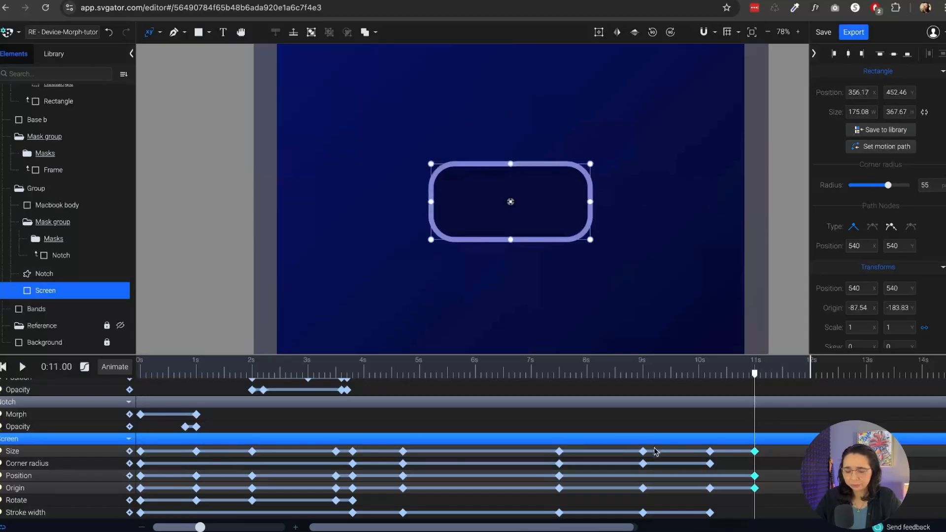
# Step: Replace the Screen's 11 s keyframes with copies of all its 0 s keyframes, including Corner radius, Rotate and Stroke width
pyautogui.moveTo(138, 449); pyautogui.dragTo(138, 449)
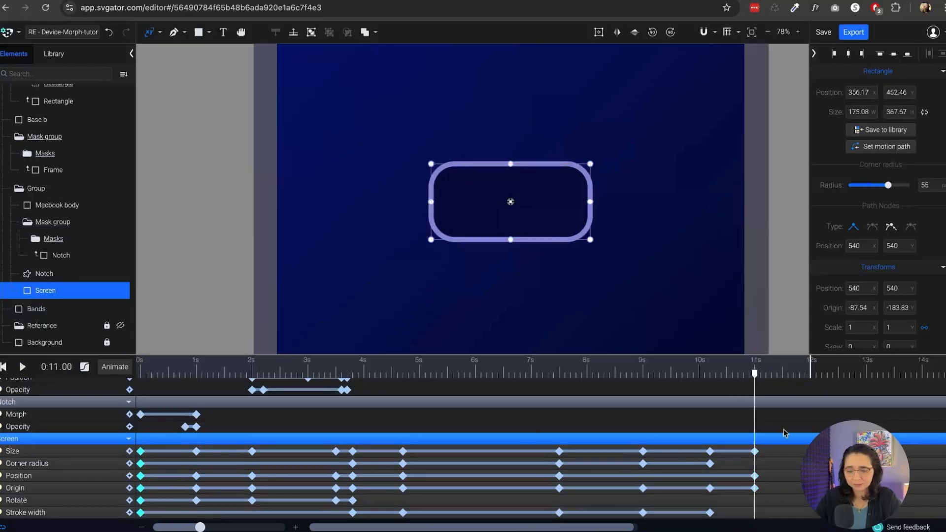
pyautogui.moveTo(757, 448); pyautogui.dragTo(756, 449)
pyautogui.press('Delete')
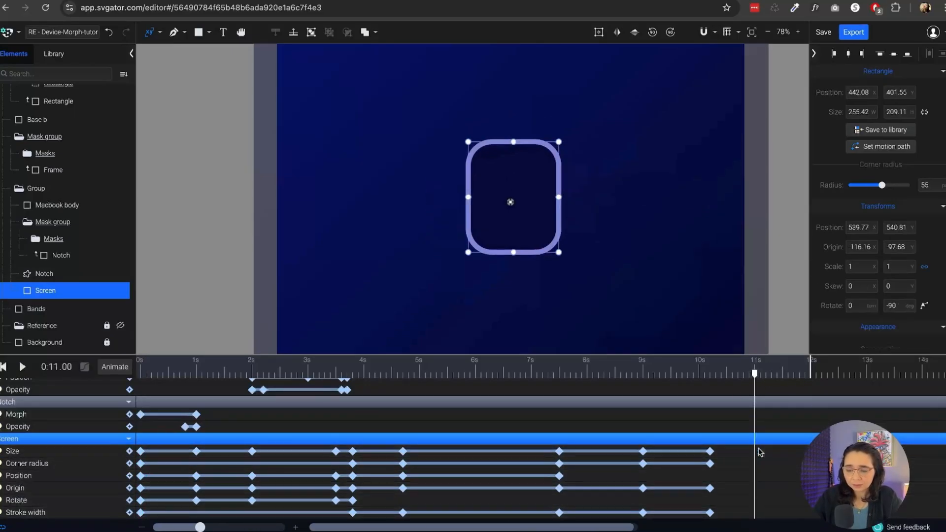
pyautogui.hotkey('ctrl', 'v')
# Step: Copy the Screen's 7.5 s Position keyframe and its -90° Rotate keyframe to 10.2 s, and preview the morph
pyautogui.moveTo(754, 375); pyautogui.dragTo(709, 375)
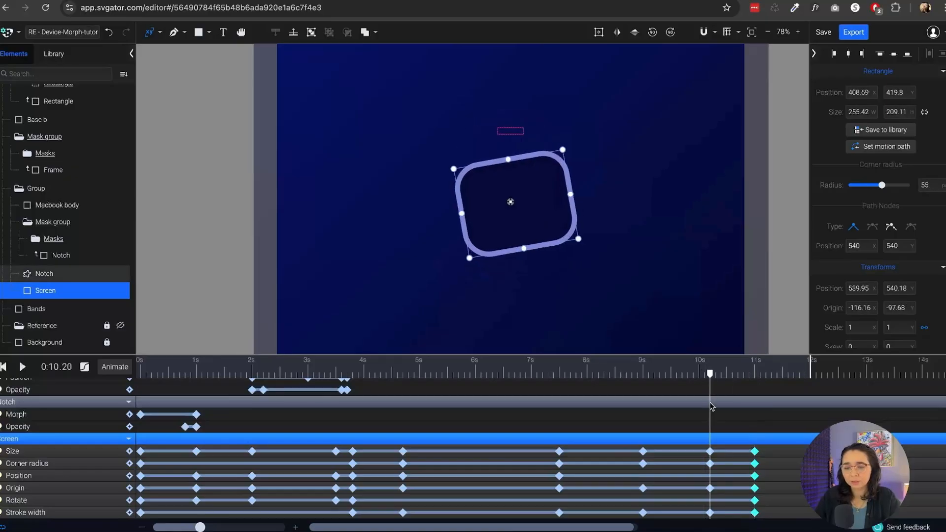
pyautogui.click(559, 476)
pyautogui.hotkey('ctrl', 'c')
pyautogui.hotkey('ctrl', 'v')
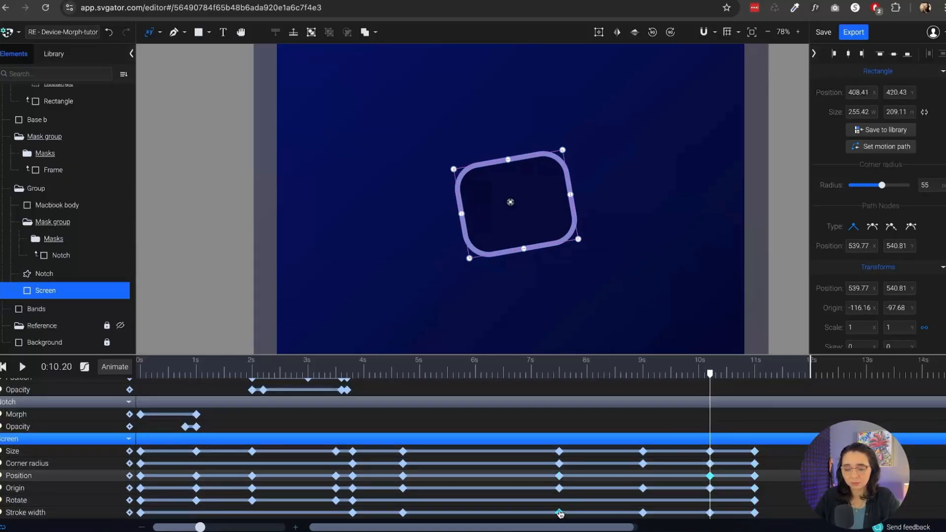
pyautogui.hotkey('ctrl', 'c')
pyautogui.hotkey('ctrl', 'v')
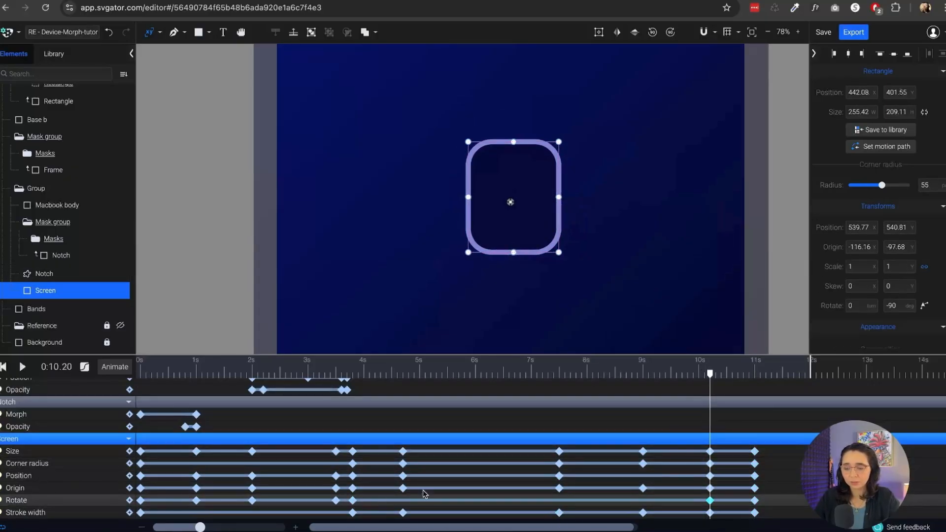
pyautogui.moveTo(704, 380); pyautogui.dragTo(654, 410)
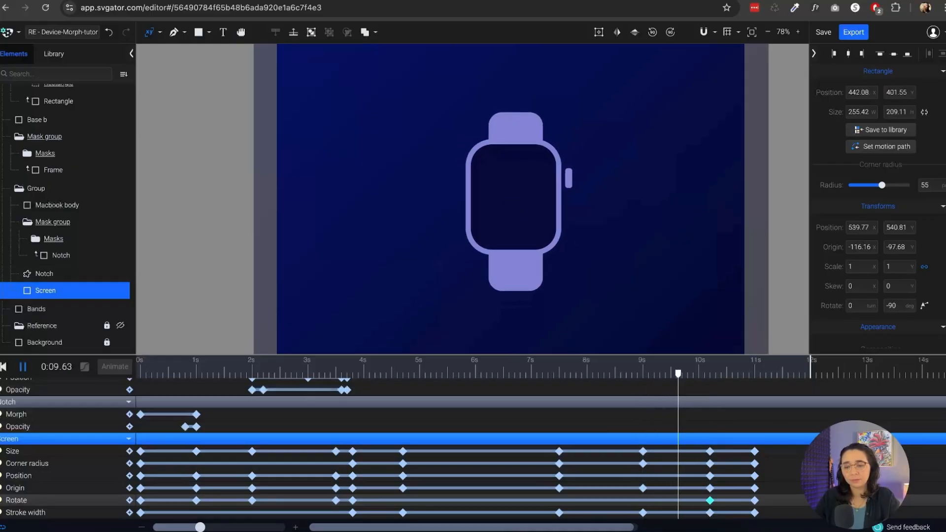
pyautogui.press('space')
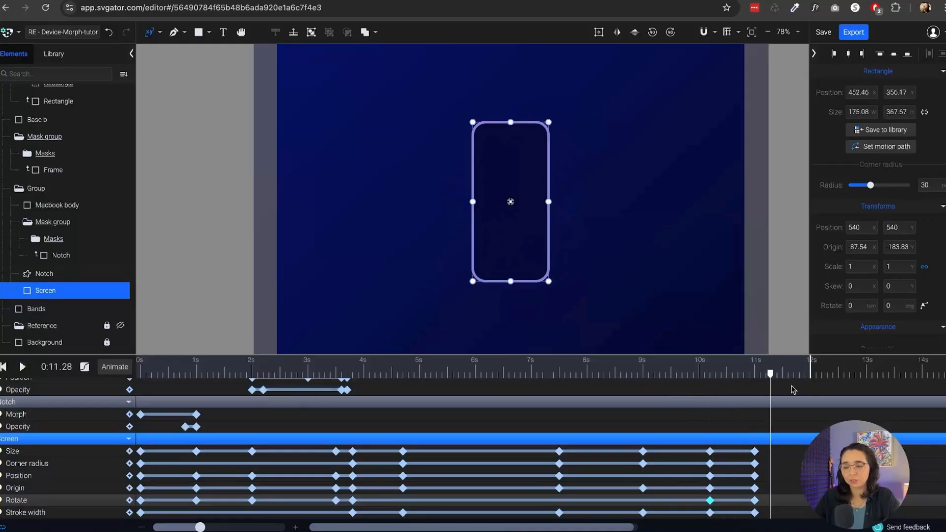
# Step: Move all of the Screen's 11 s keyframes to 10.5 s and end the animation at 10.5 s
pyautogui.moveTo(737, 401)
pyautogui.mouseDown()
pyautogui.moveTo(710, 412)
pyautogui.moveTo(730, 413)
pyautogui.mouseUp()
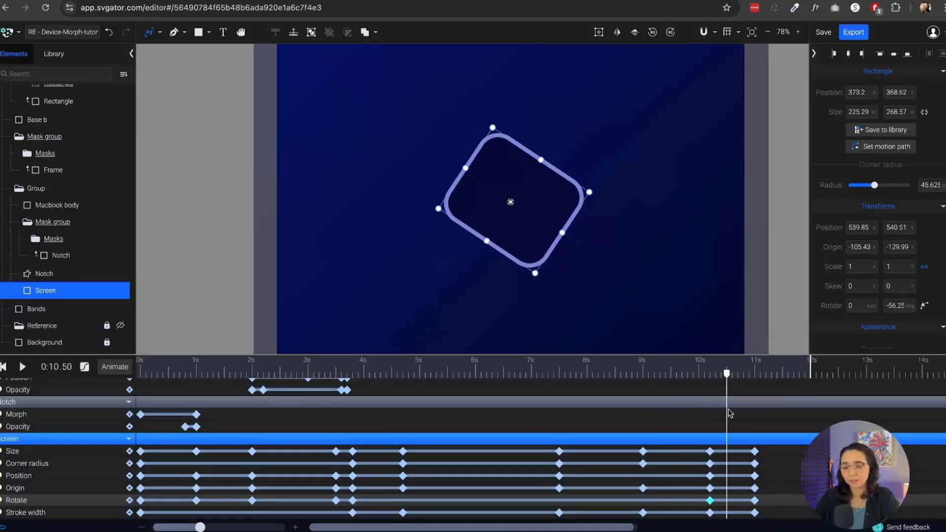
pyautogui.moveTo(757, 450); pyautogui.dragTo(731, 447)
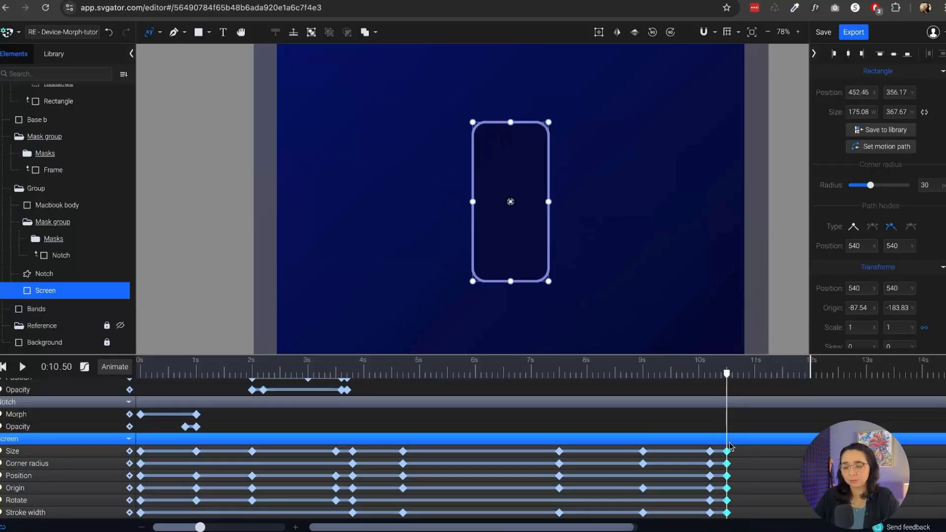
pyautogui.press('space')
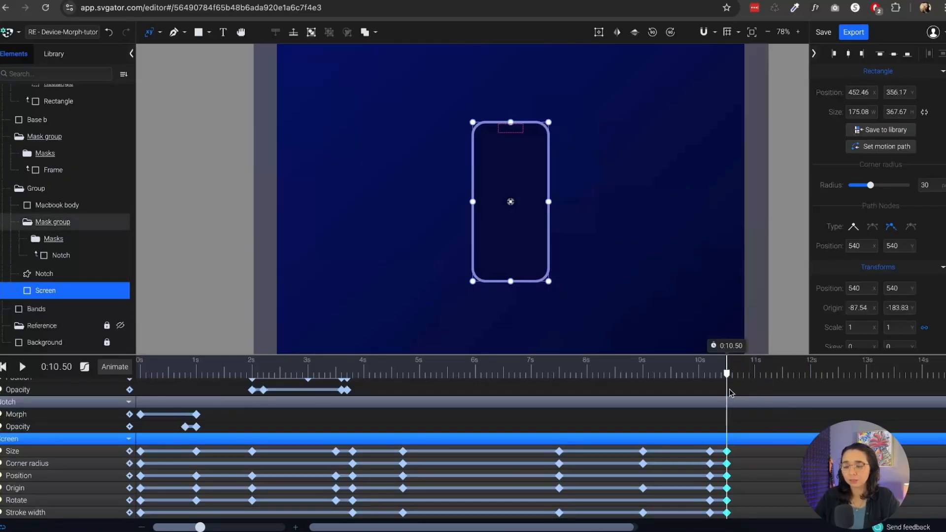
# Step: Play the animation from about 9.1 s through the loop and review all the device transitions
pyautogui.scroll(10, 743, 437)
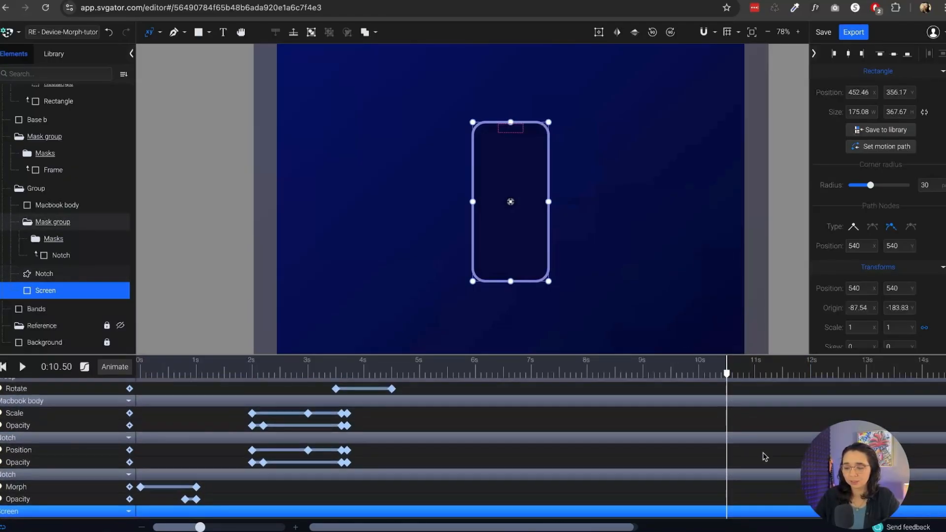
pyautogui.scroll(3, 775, 455)
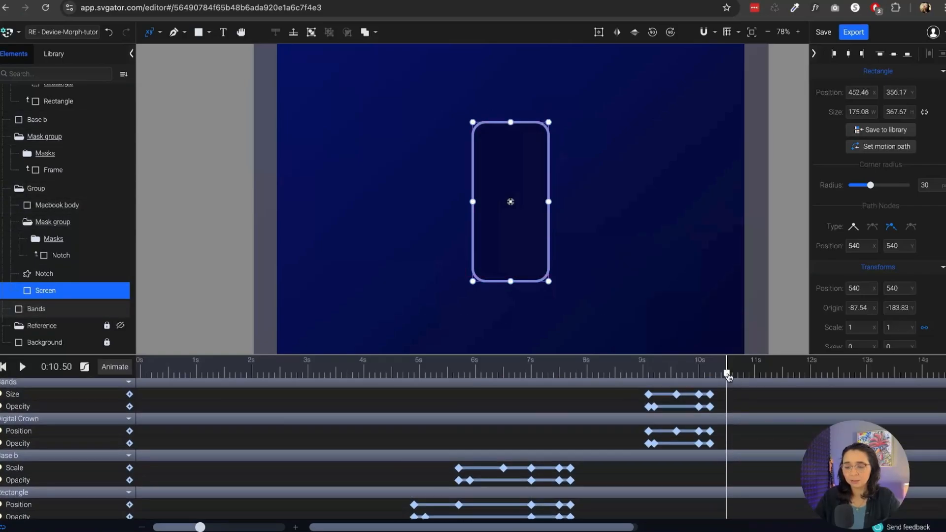
pyautogui.moveTo(727, 374); pyautogui.dragTo(648, 373)
pyautogui.press('space')
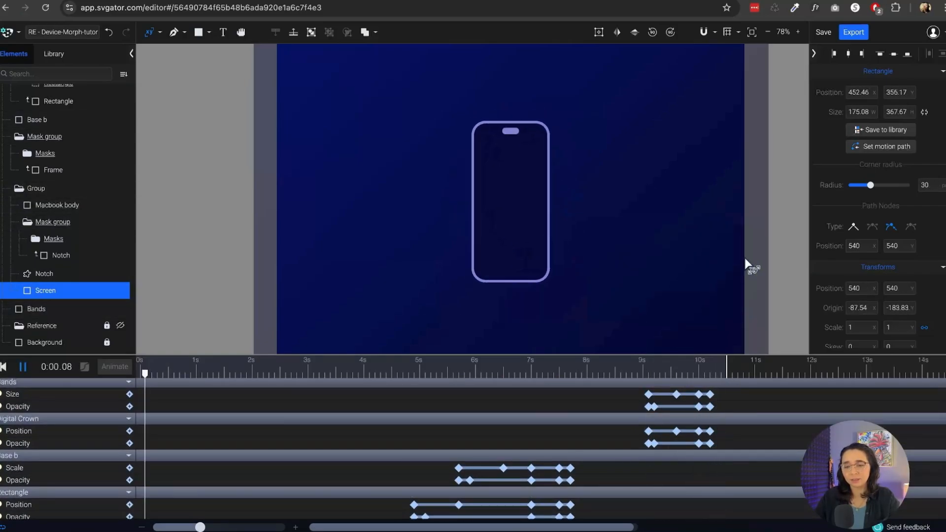
pyautogui.scroll(-1, 521, 187)
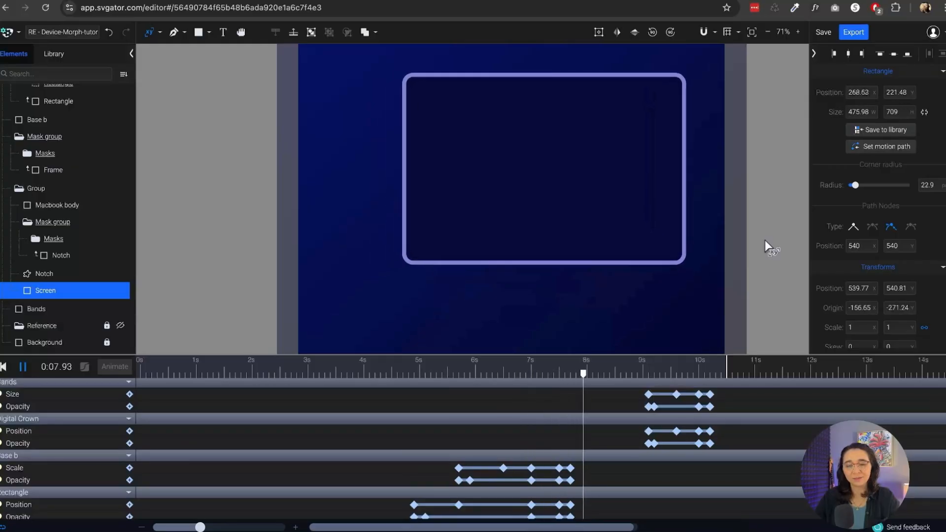
pyautogui.press('space')
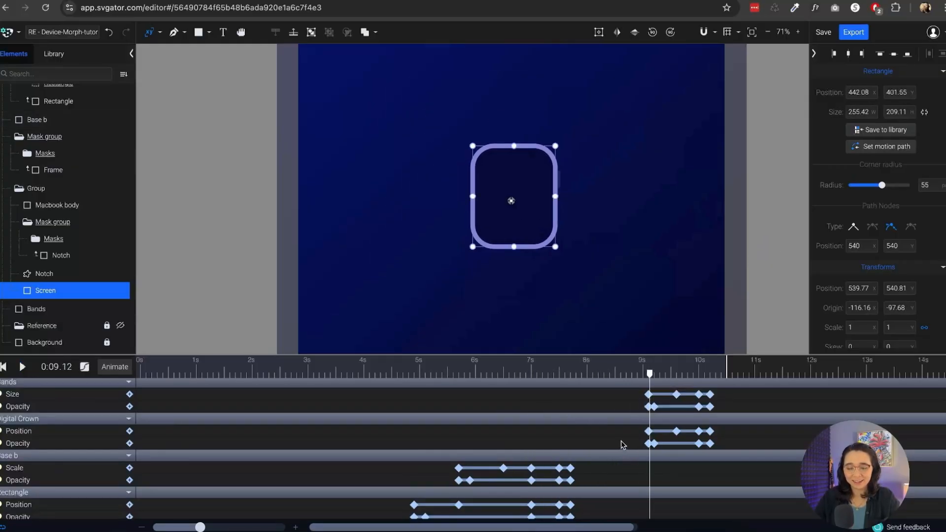
# Step: Shift the last two keyframe columns of Base b, Rectangle and Frame to 7.4 s and 7.6 s, and preview the transition
pyautogui.moveTo(649, 376); pyautogui.dragTo(568, 460)
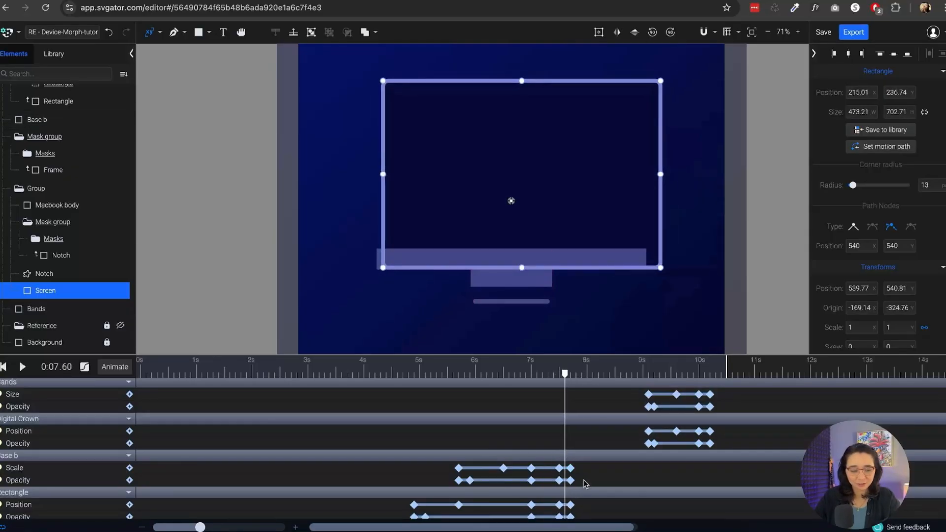
pyautogui.scroll(-4, 583, 451)
pyautogui.scroll(-1, 582, 468)
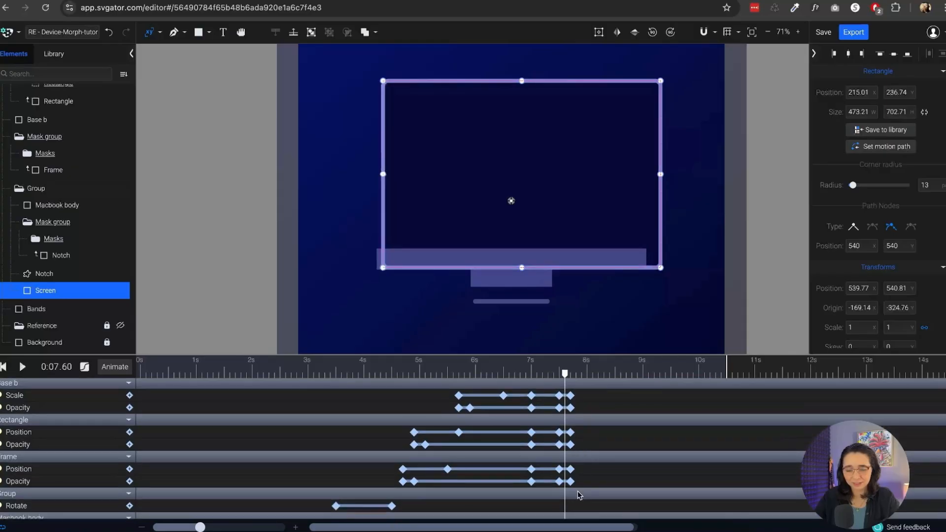
pyautogui.moveTo(566, 419)
pyautogui.mouseDown()
pyautogui.moveTo(561, 391)
pyautogui.moveTo(560, 409)
pyautogui.mouseUp()
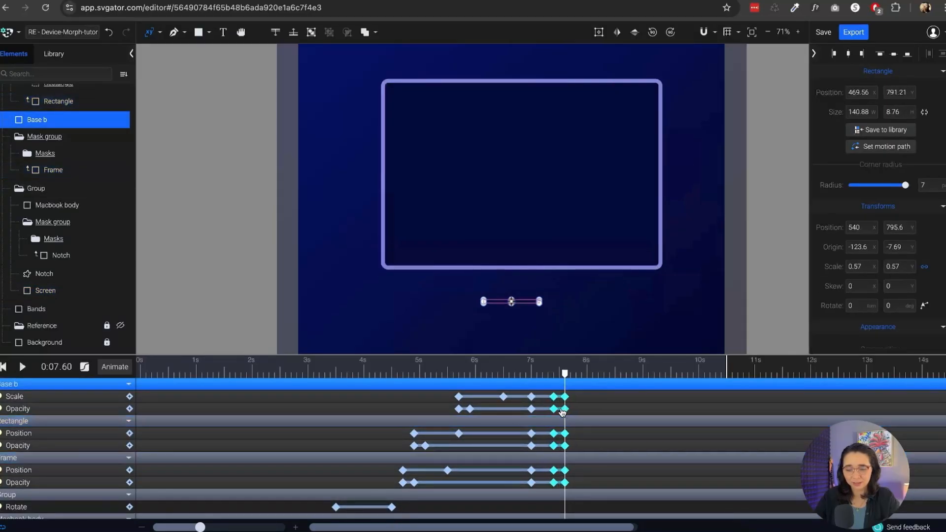
pyautogui.moveTo(565, 376); pyautogui.dragTo(521, 377)
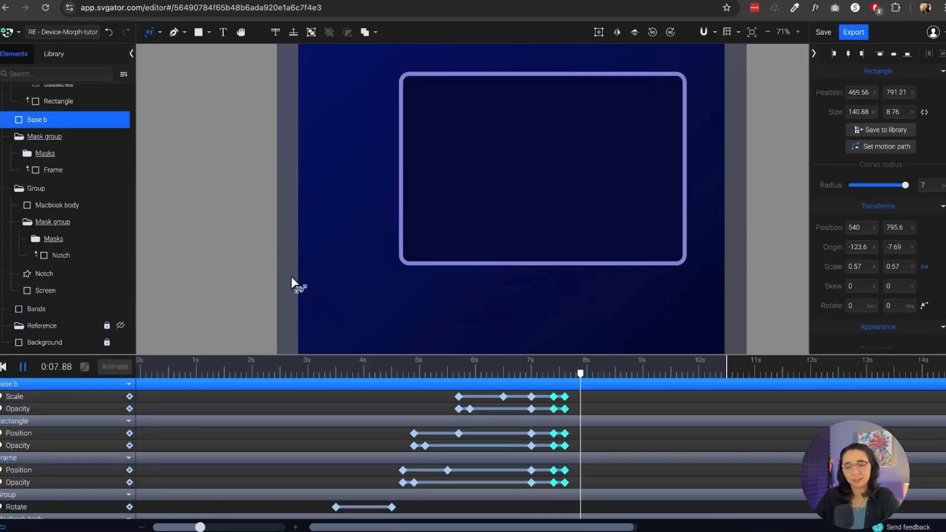
pyautogui.press('space')
# Step: Tighten the last two keyframe columns of Base b, Rectangle and Frame to 7.3 s and 7.4 s, and play back the result
pyautogui.moveTo(607, 375); pyautogui.dragTo(604, 376)
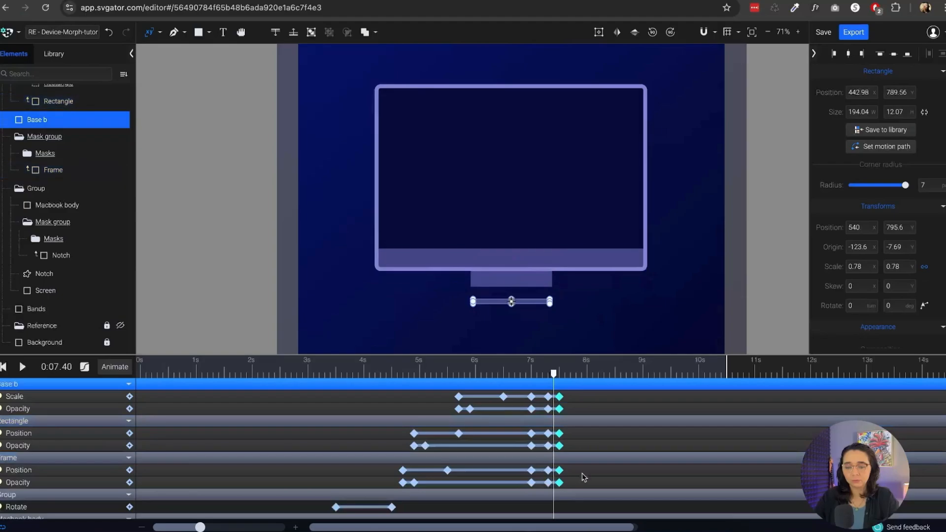
pyautogui.moveTo(567, 400); pyautogui.dragTo(537, 381)
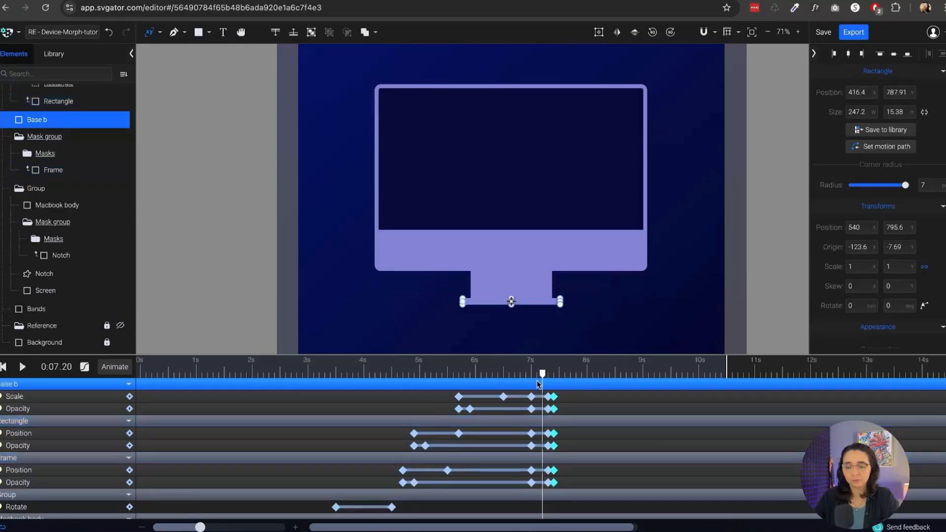
pyautogui.press('space')
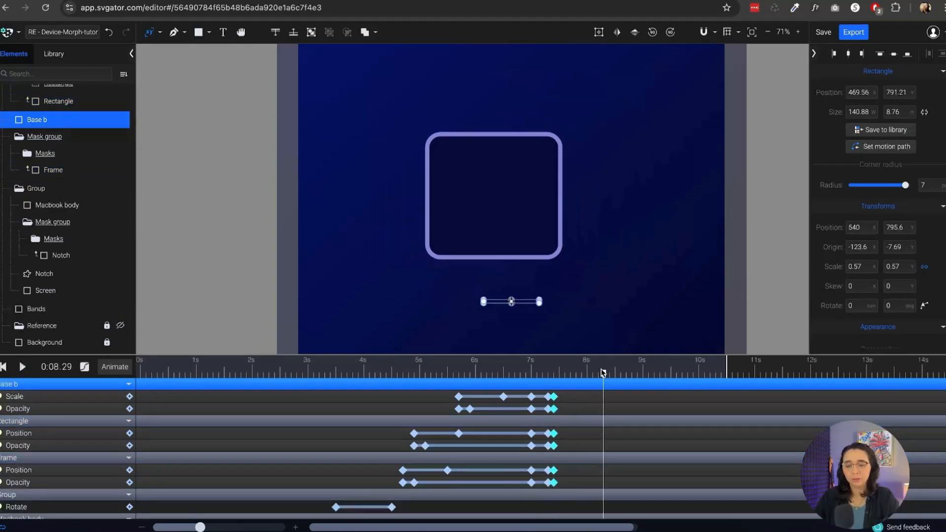
pyautogui.moveTo(602, 374); pyautogui.dragTo(510, 405)
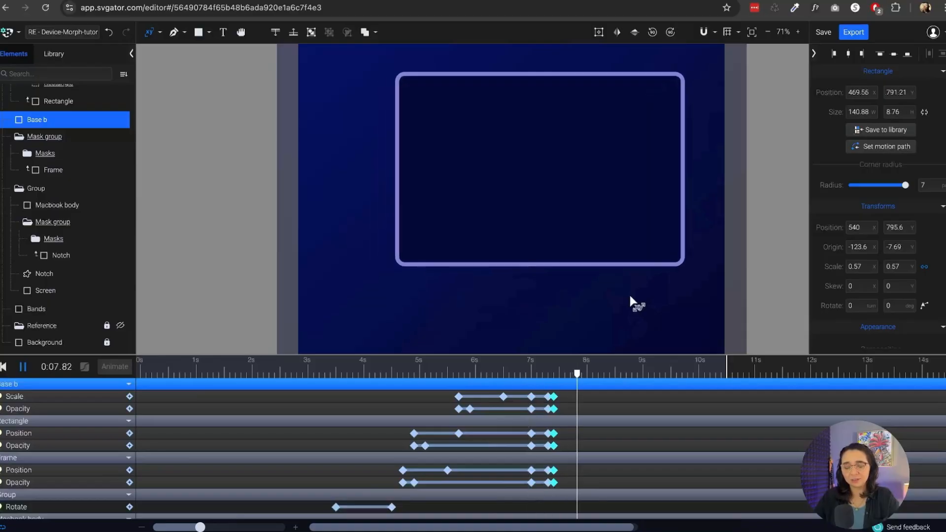
pyautogui.press('space')
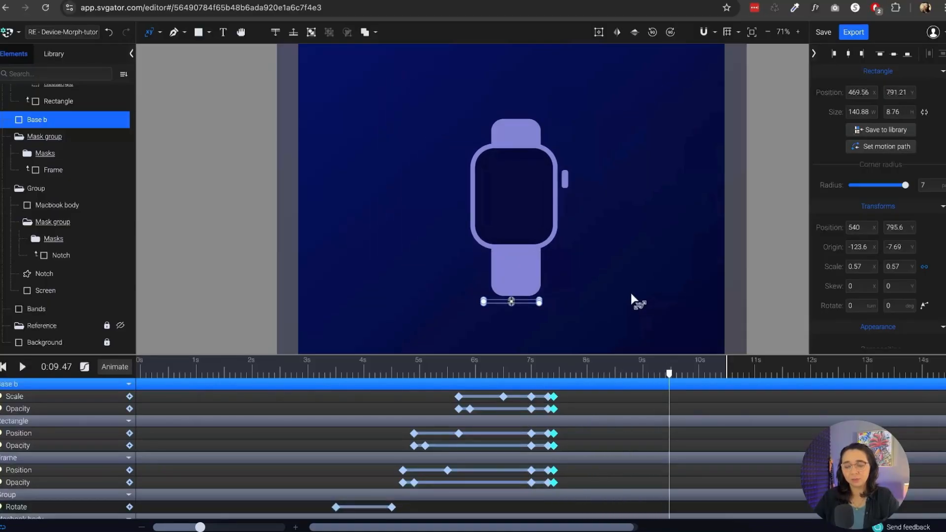
# Step: Replay the monitor-to-watch transition and the complete looping animation with more of the canvas in view
pyautogui.moveTo(669, 374); pyautogui.dragTo(550, 402)
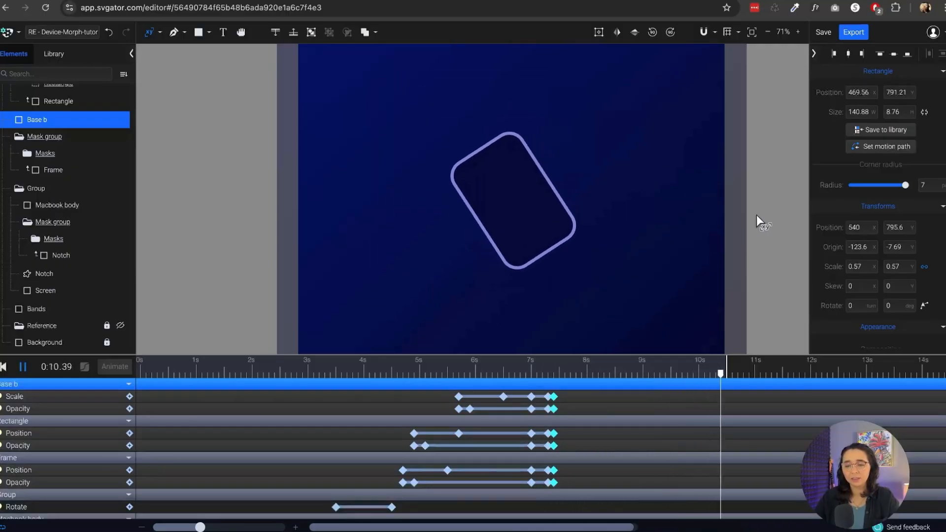
pyautogui.scroll(-3, 584, 170)
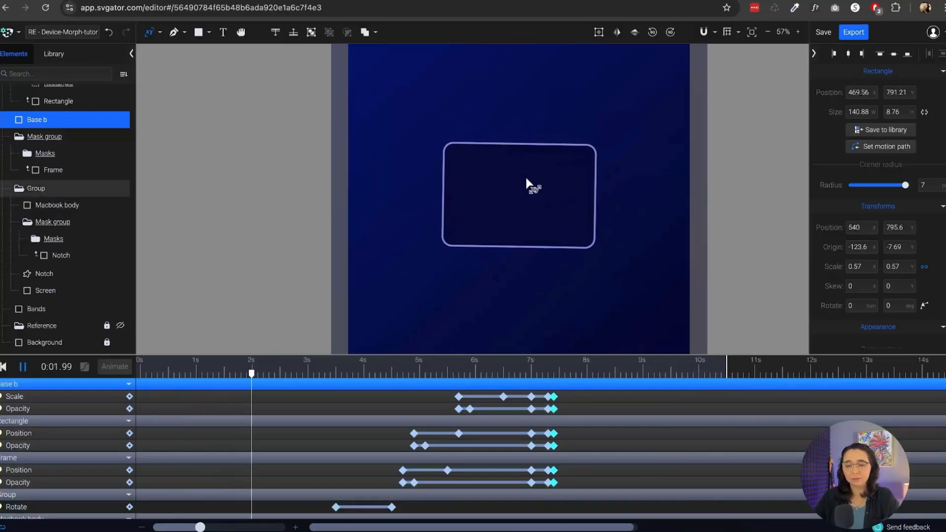
pyautogui.scroll(2, 551, 165)
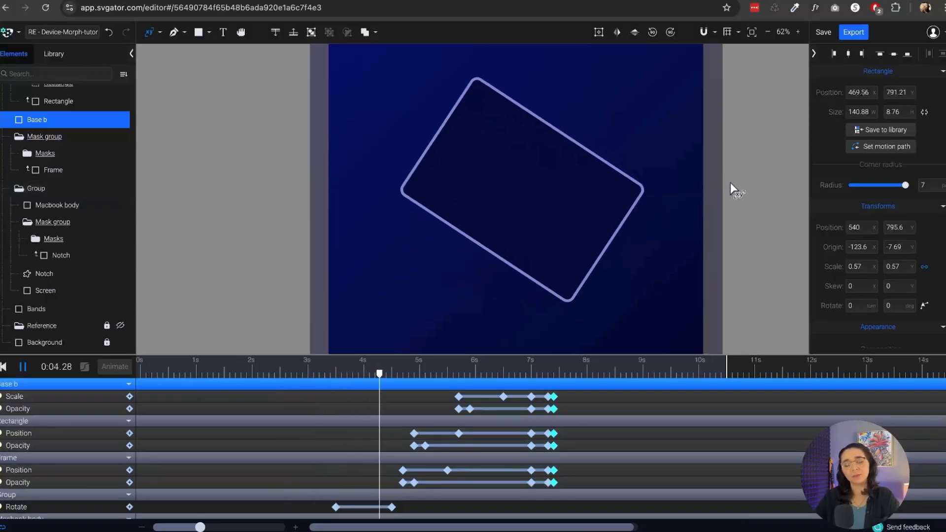
pyautogui.scroll(-3, 481, 165)
pyautogui.scroll(2, 641, 140)
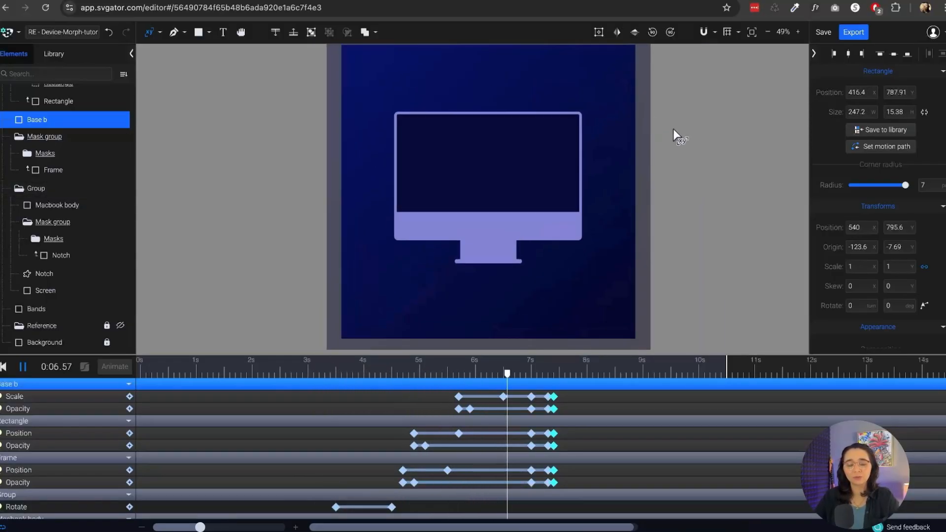